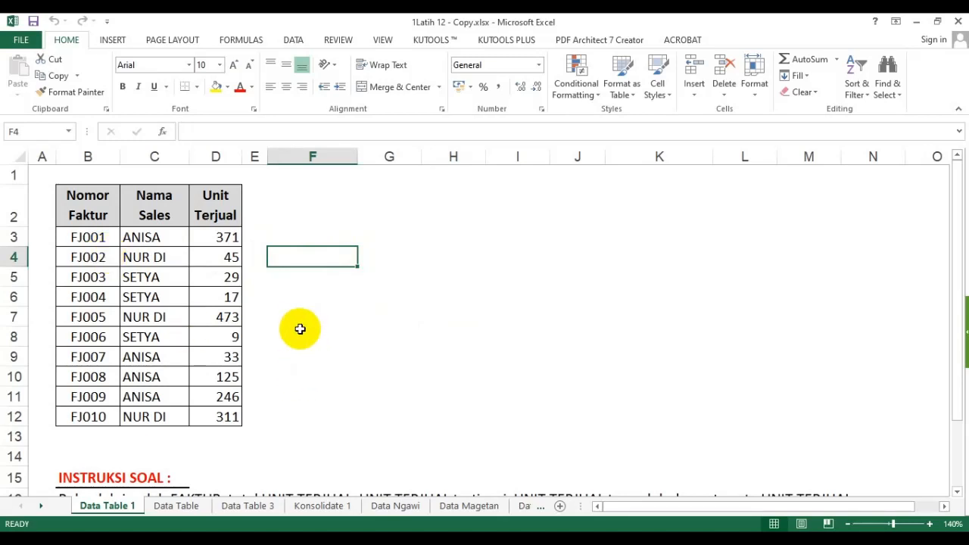
click(298, 297)
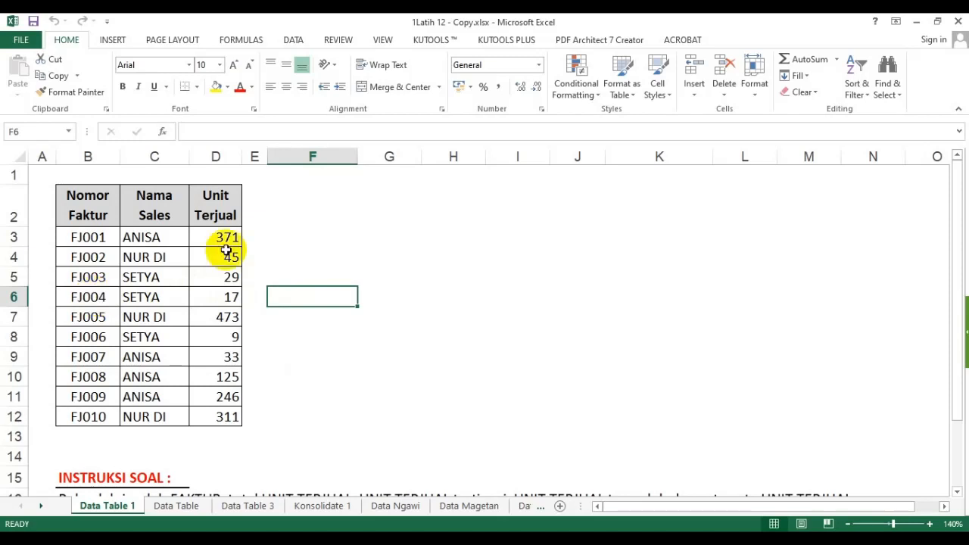
click(373, 211)
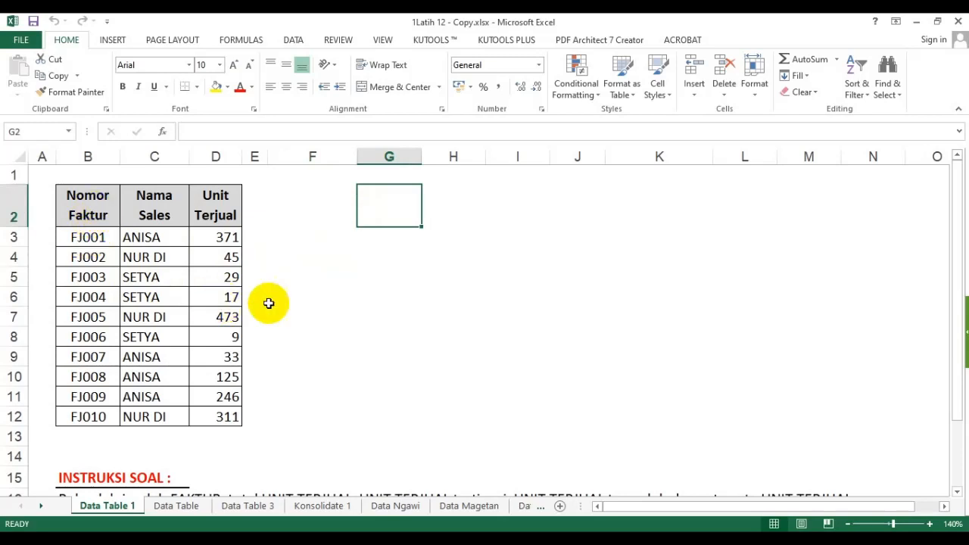
click(324, 272)
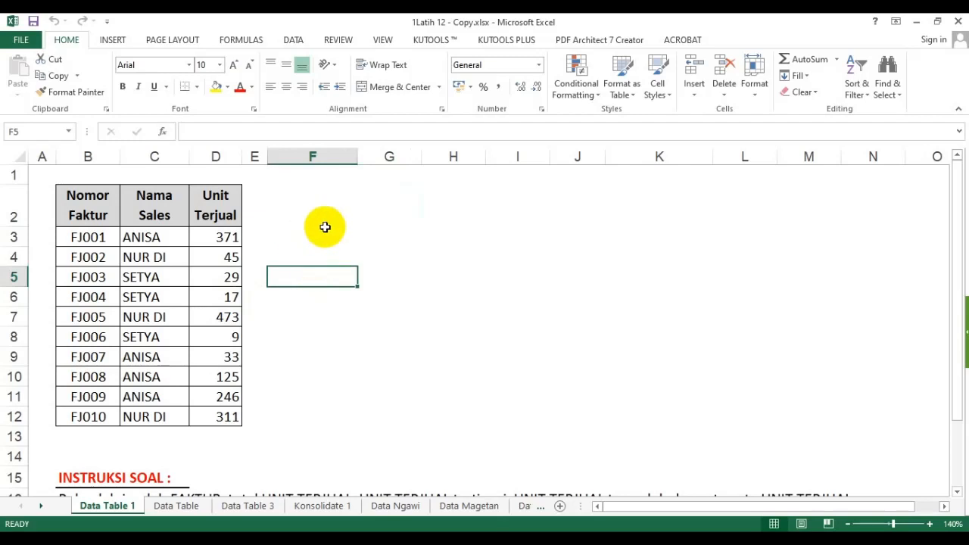
click(319, 242)
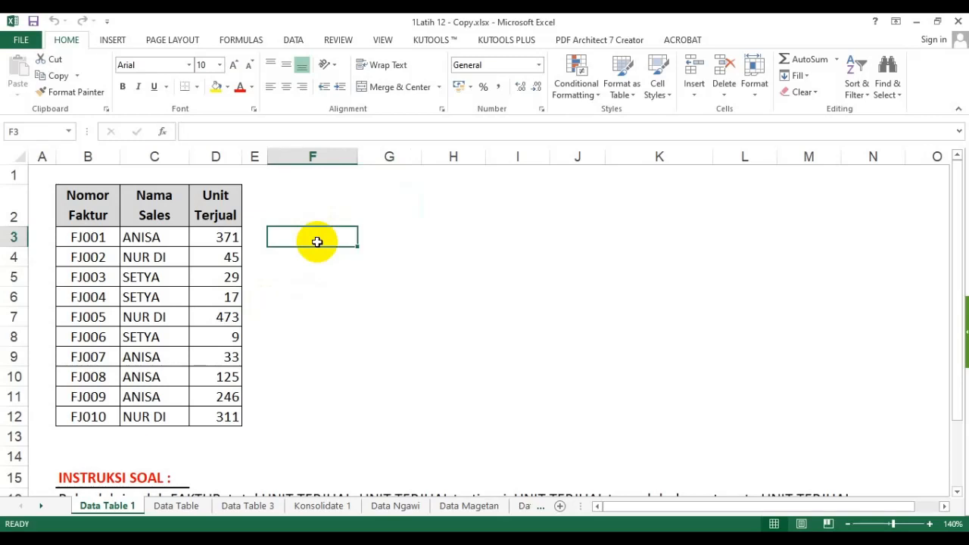
click(328, 294)
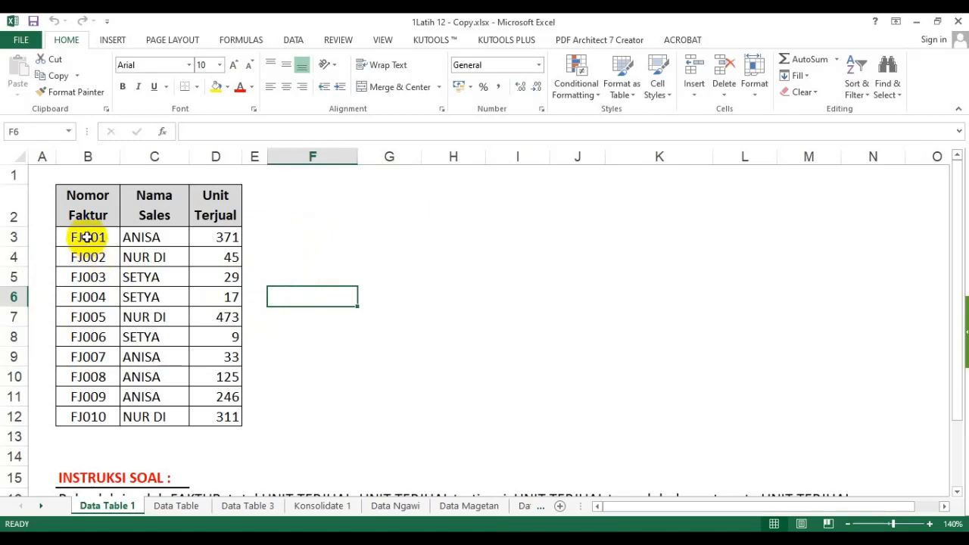
drag(83, 238, 221, 418)
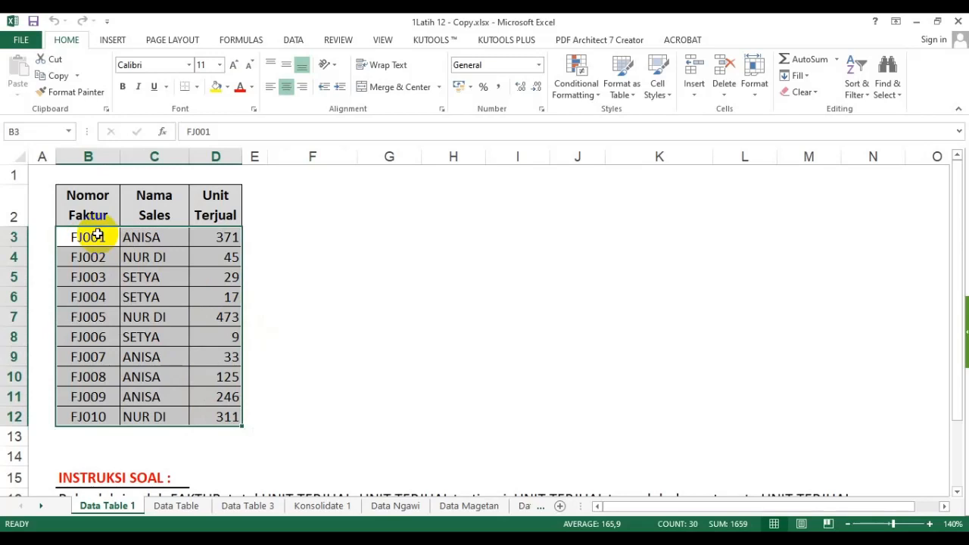
click(324, 239)
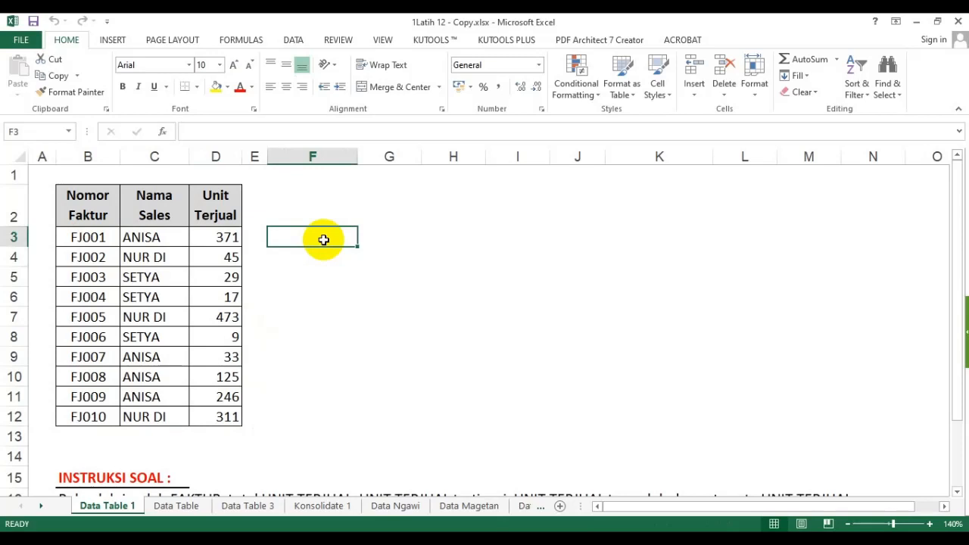
click(322, 256)
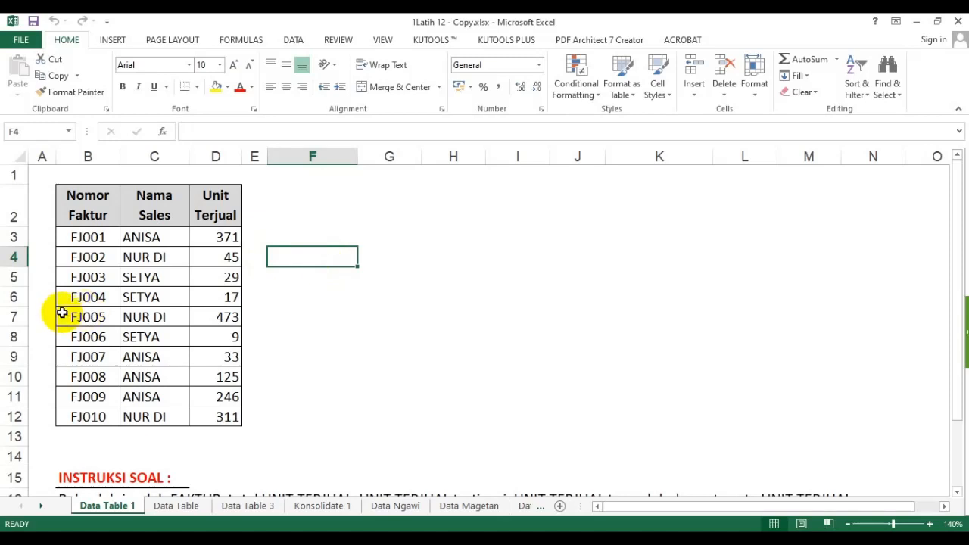
click(340, 318)
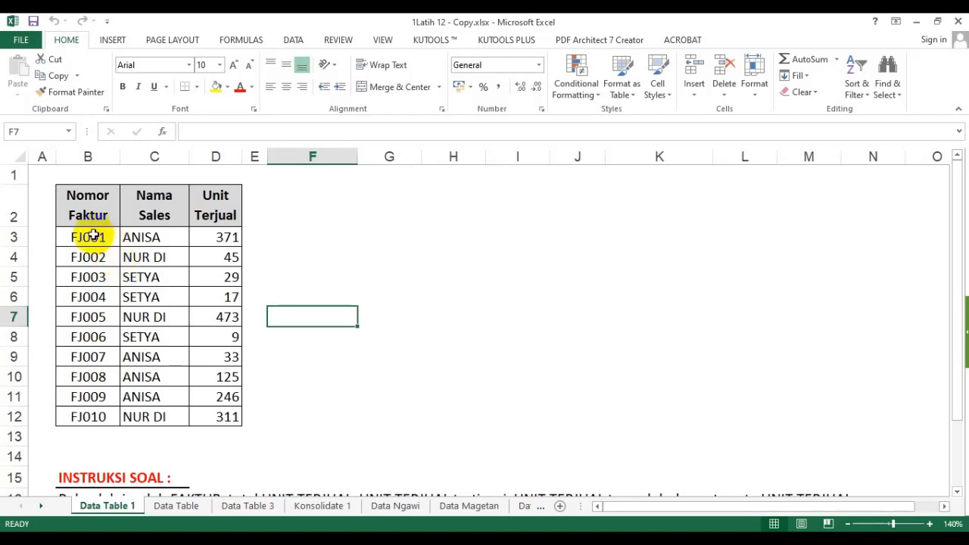
click(326, 241)
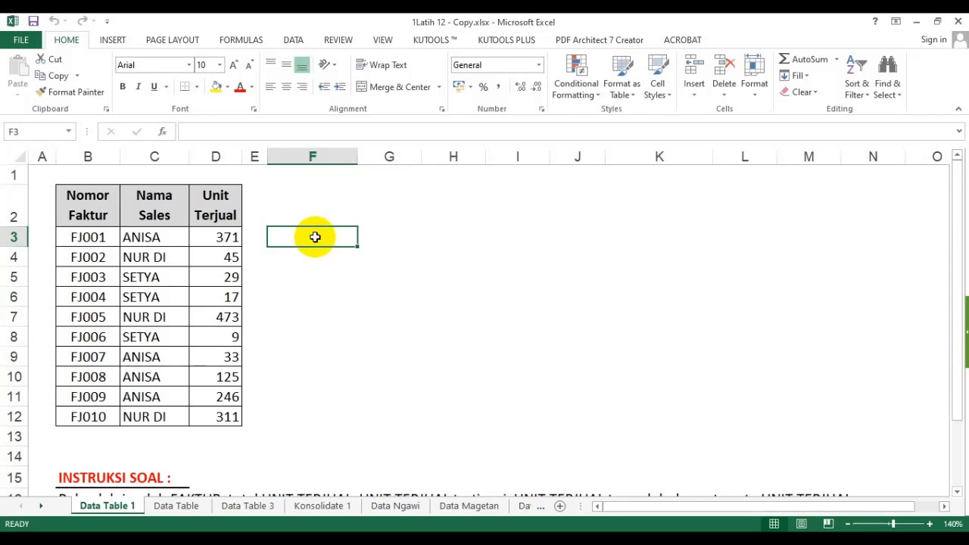
click(323, 297)
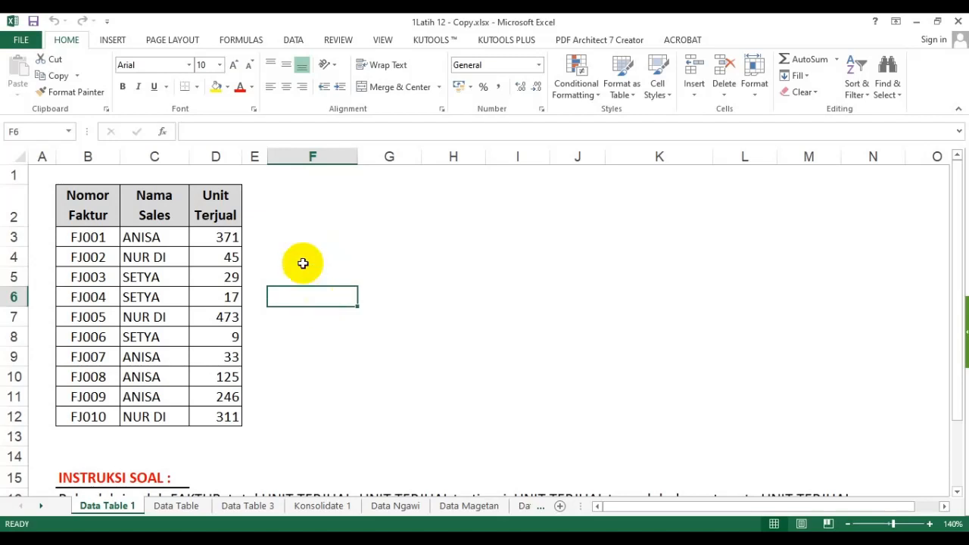
click(309, 234)
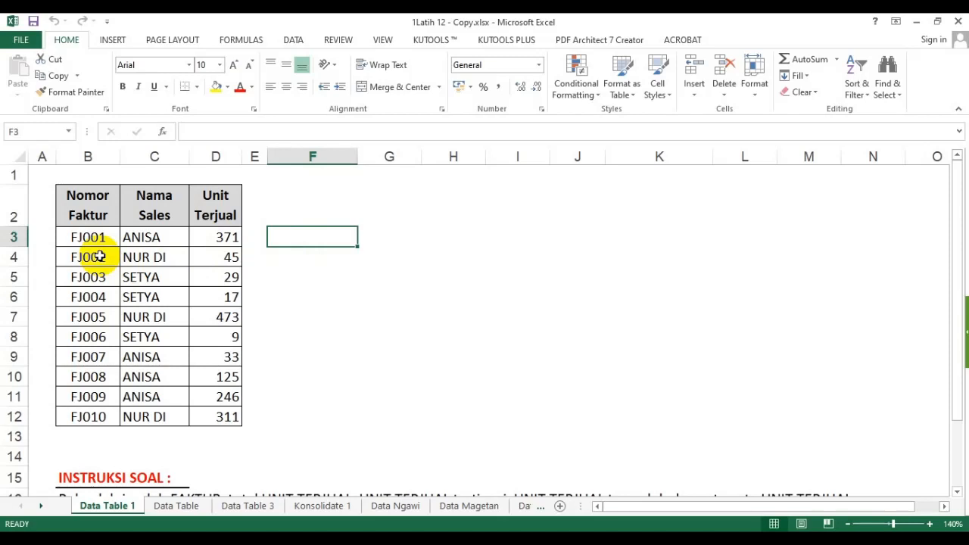
click(340, 285)
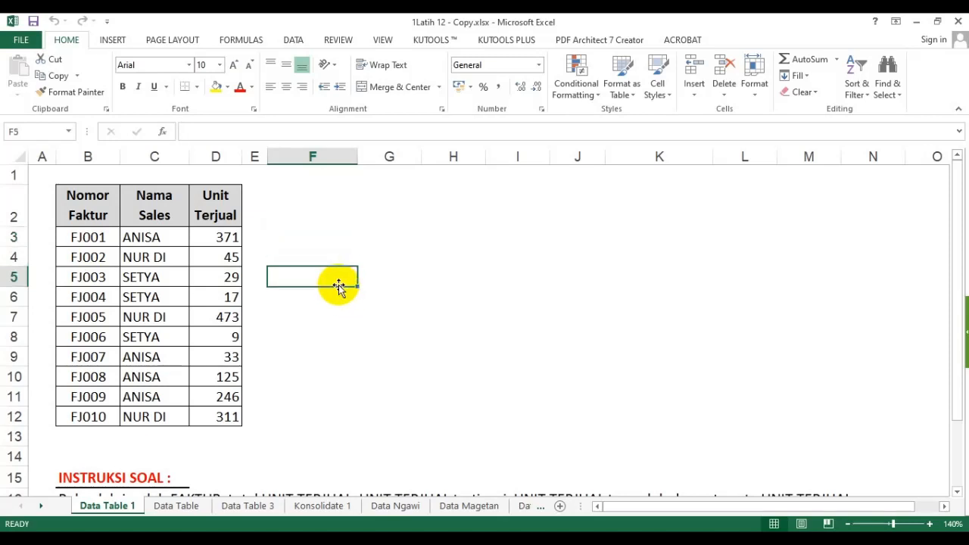
click(305, 235)
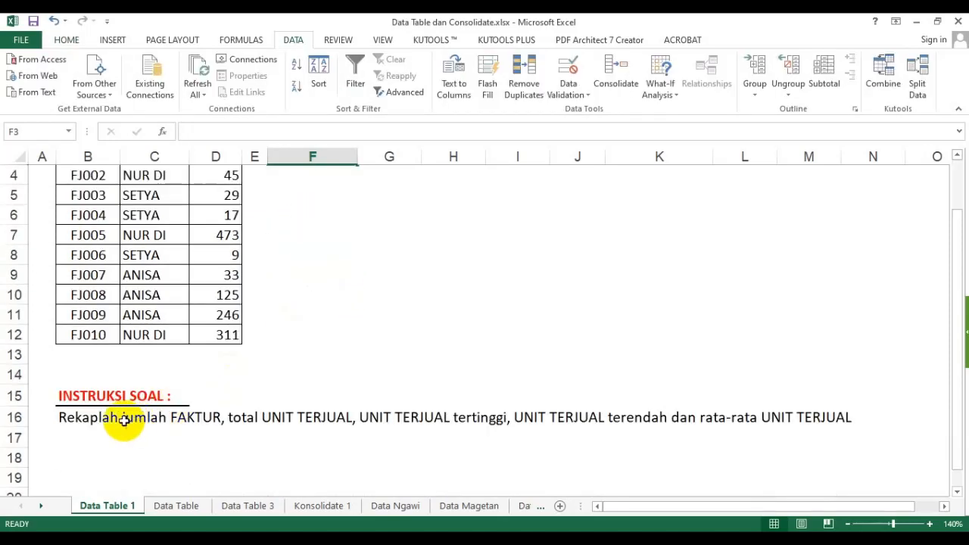
- Read the recap instructions below the sales table and examine its Nomor Faktur, Nama Sales and Unit Terjual columns
click(124, 421)
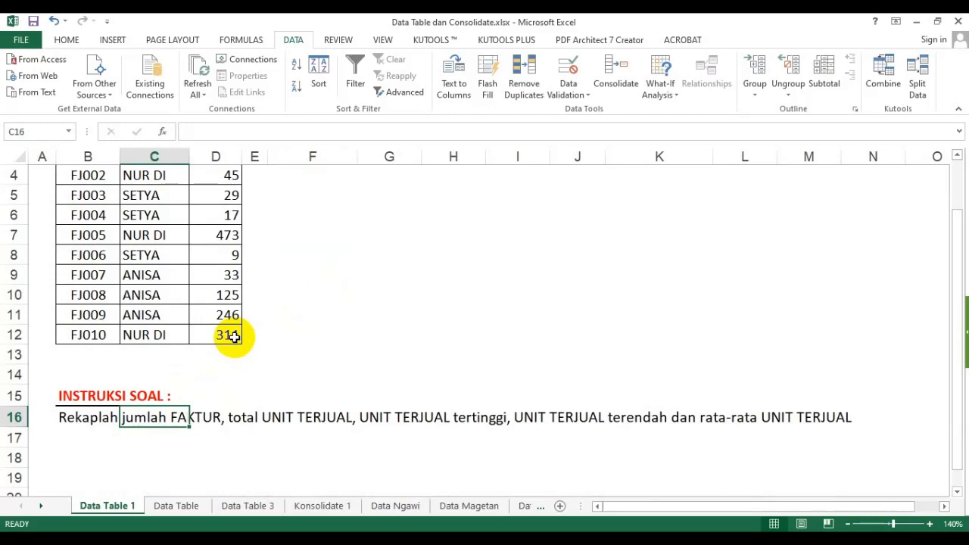
click(389, 277)
scroll(304, 256, up, 1)
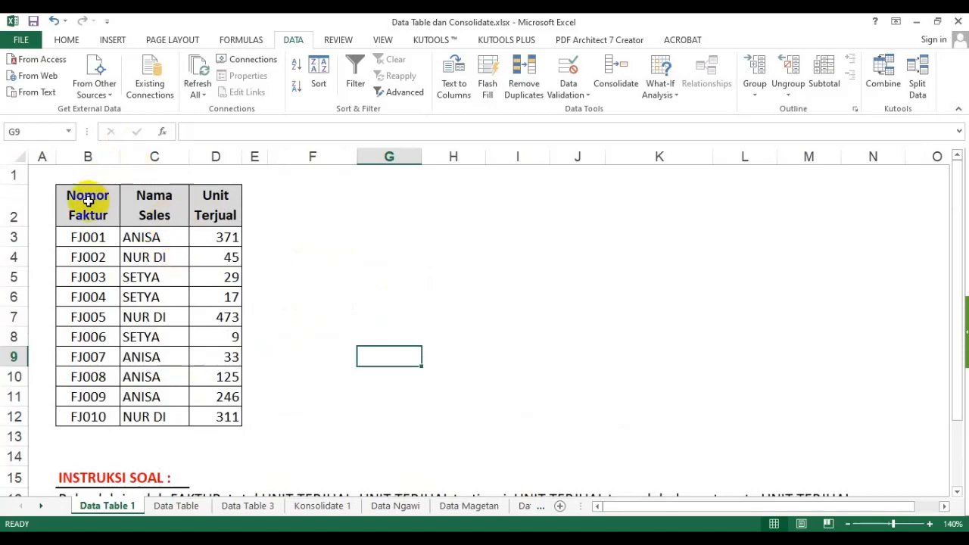
click(87, 200)
drag(125, 212, 159, 420)
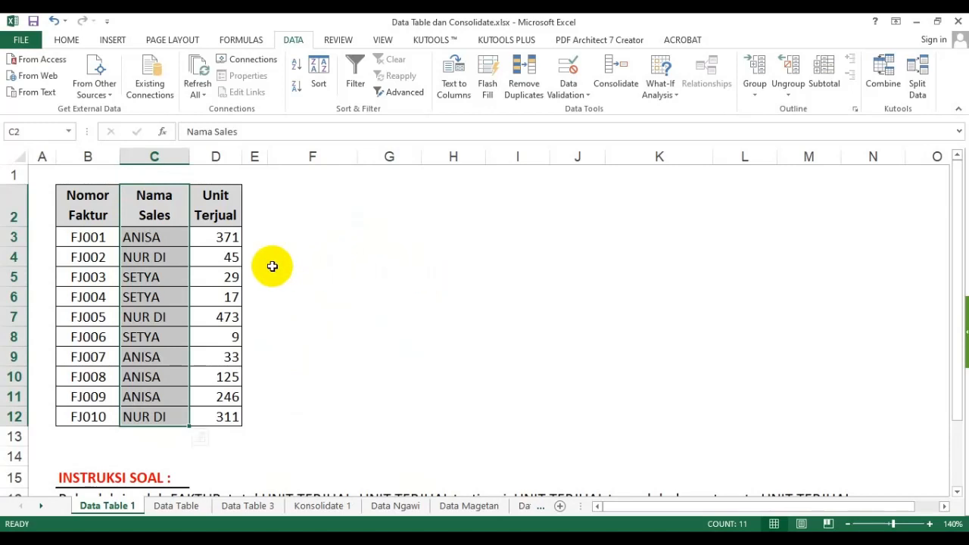
click(324, 264)
drag(216, 196, 224, 421)
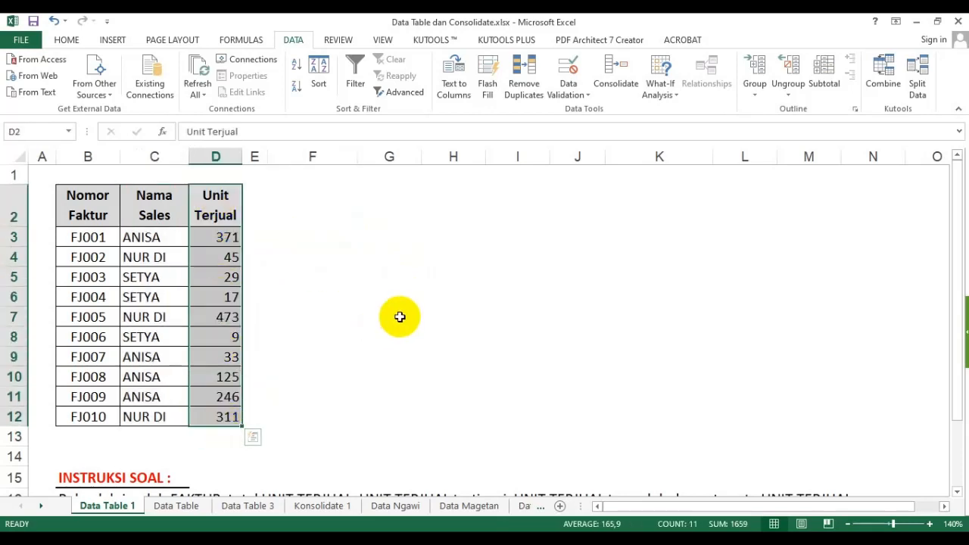
scroll(400, 314, down, 2)
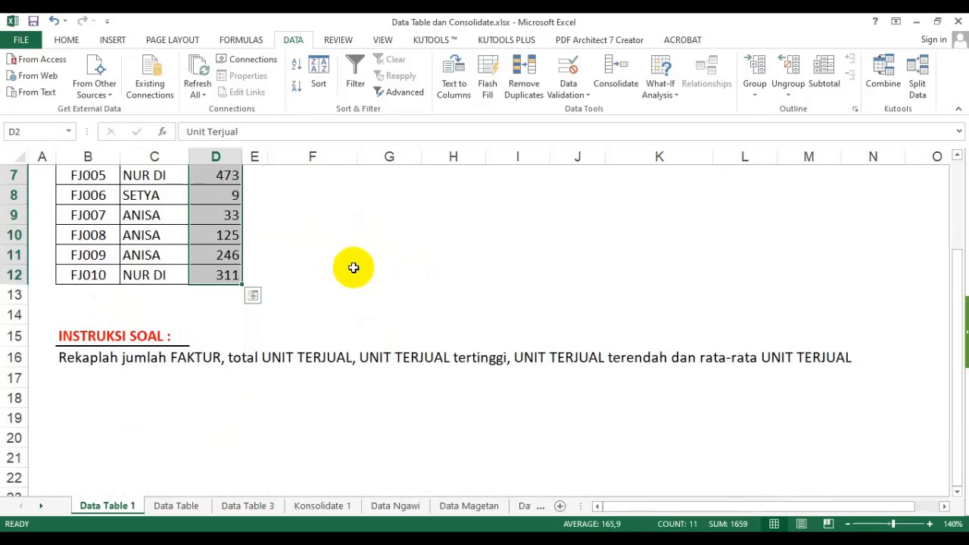
scroll(346, 266, up, 2)
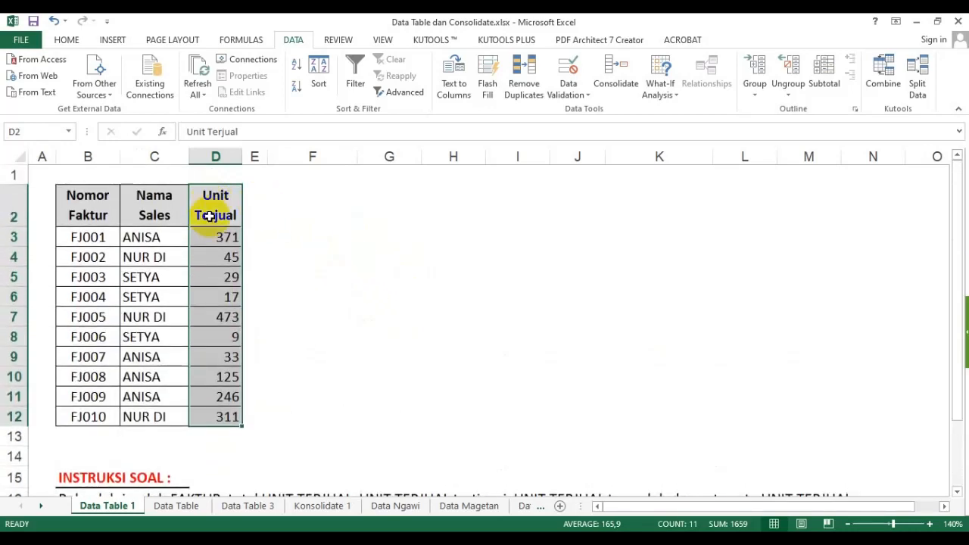
drag(209, 216, 206, 405)
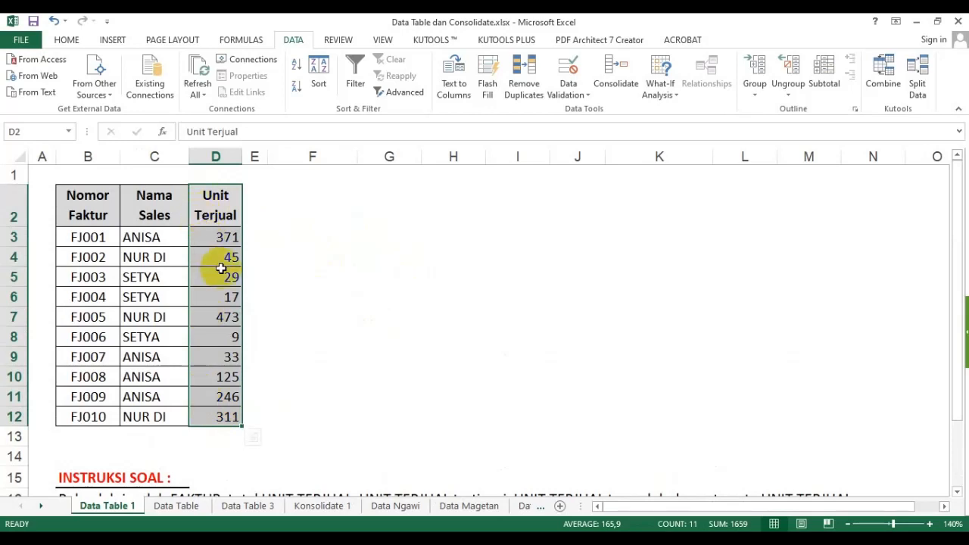
drag(225, 255, 227, 412)
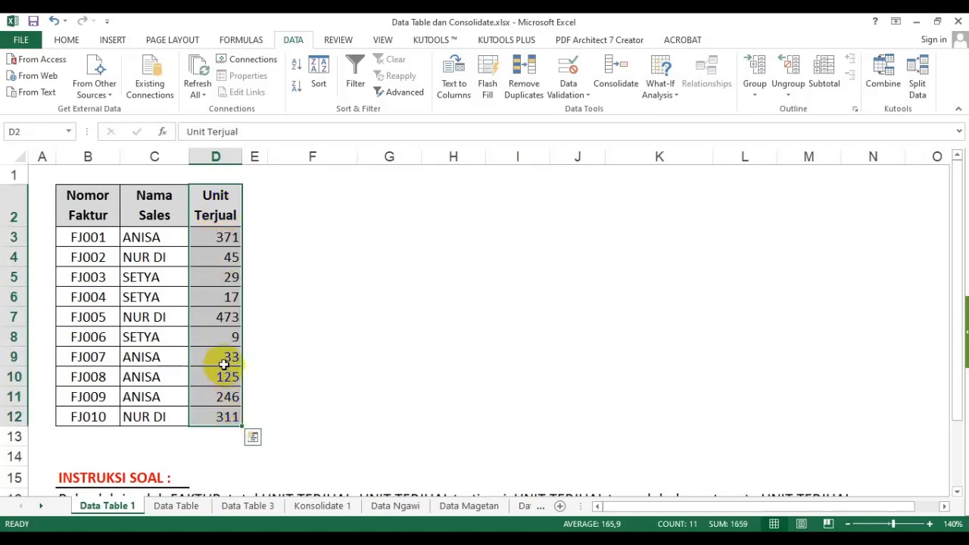
click(214, 205)
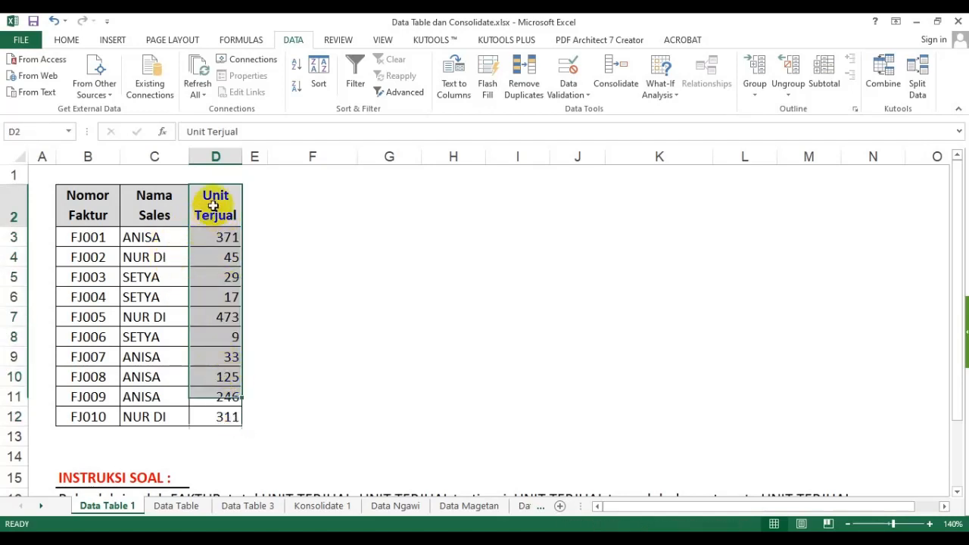
drag(213, 206, 223, 415)
drag(88, 238, 146, 427)
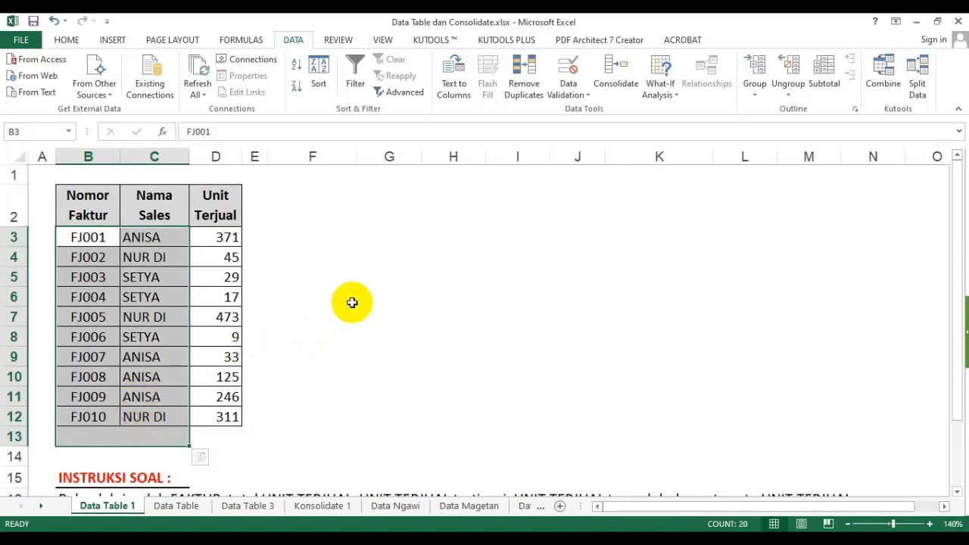
click(423, 254)
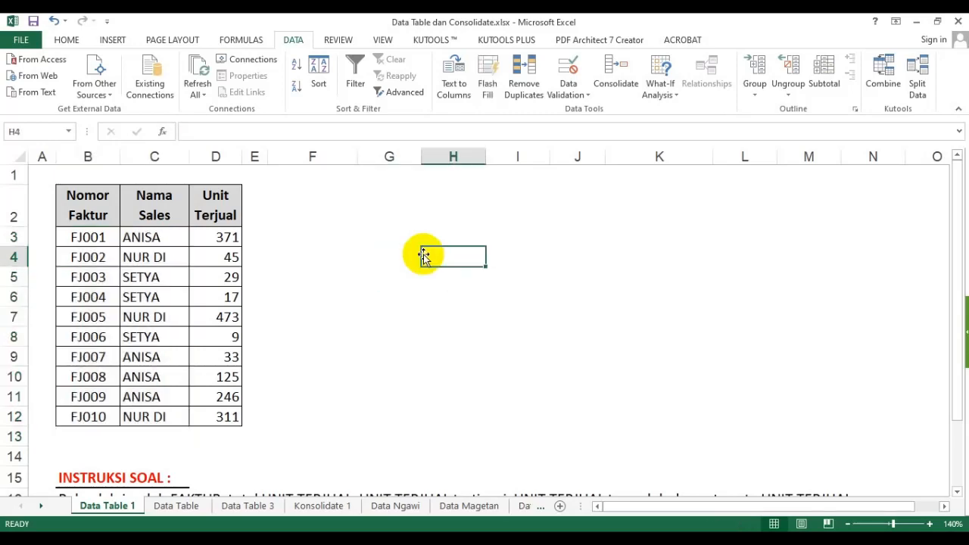
scroll(376, 335, down, 1)
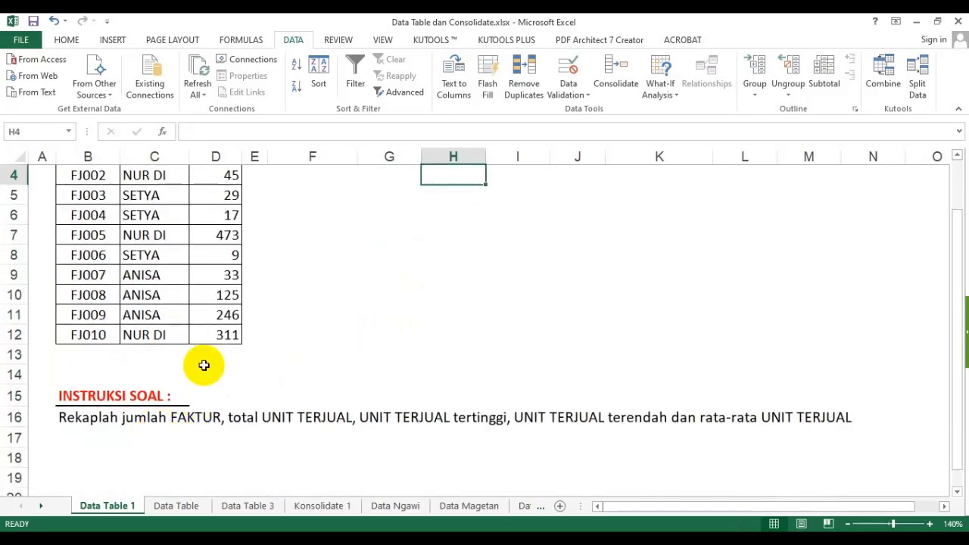
scroll(204, 366, up, 1)
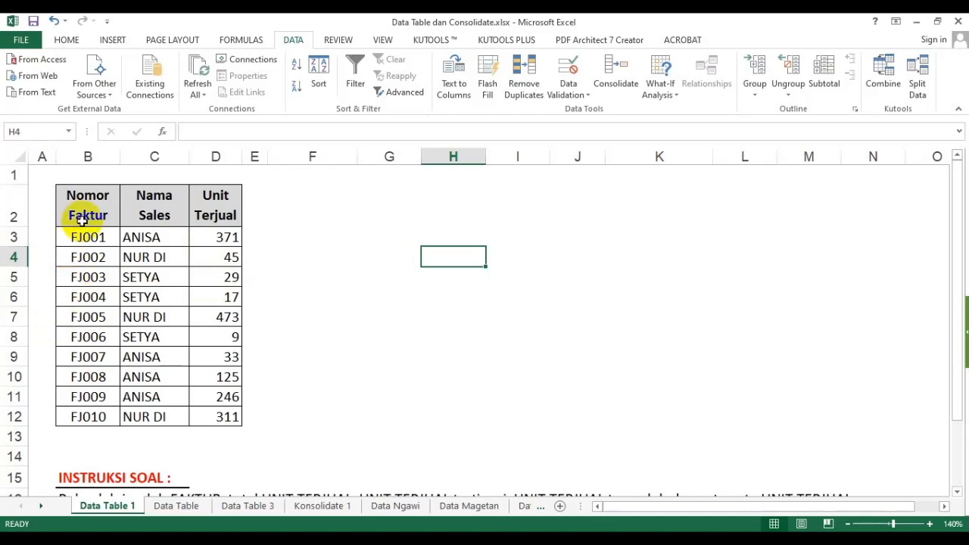
click(307, 202)
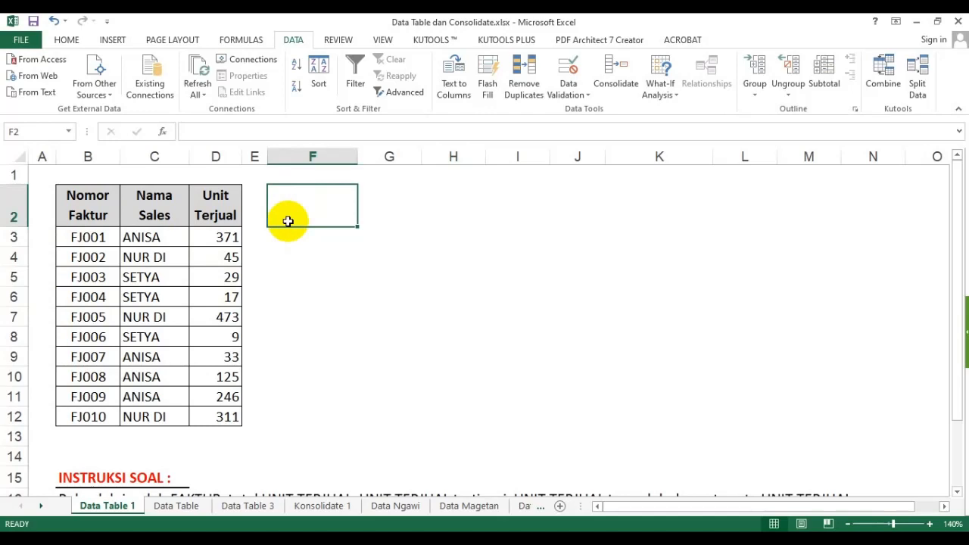
click(424, 251)
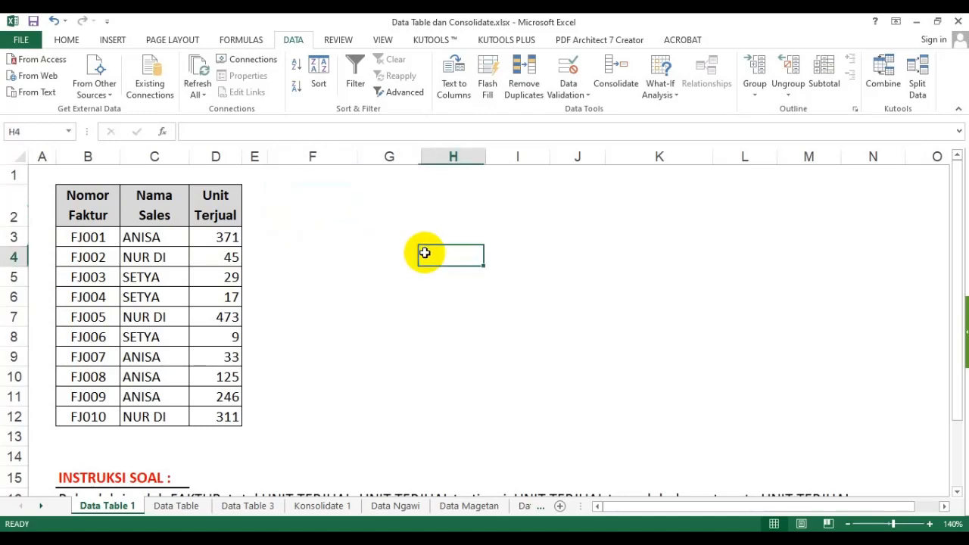
drag(96, 206, 201, 413)
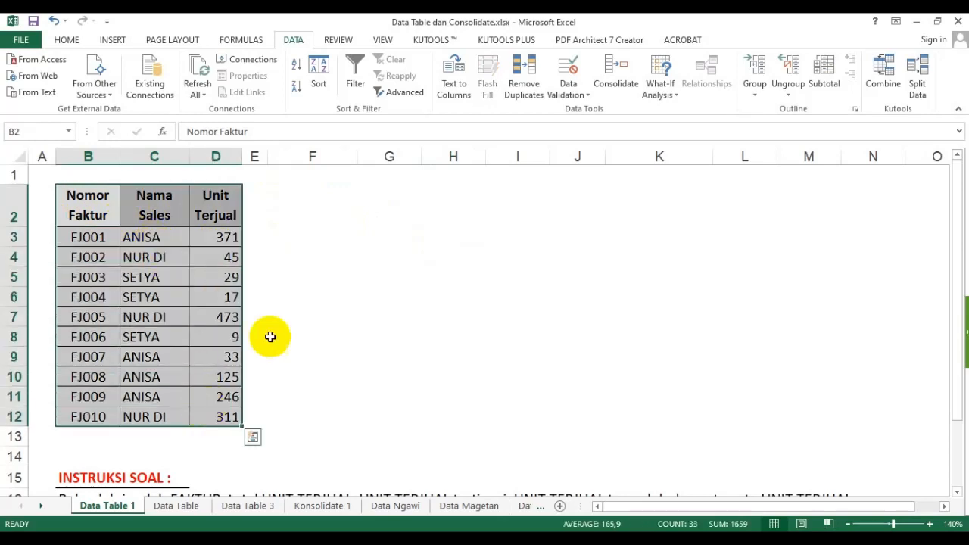
click(309, 193)
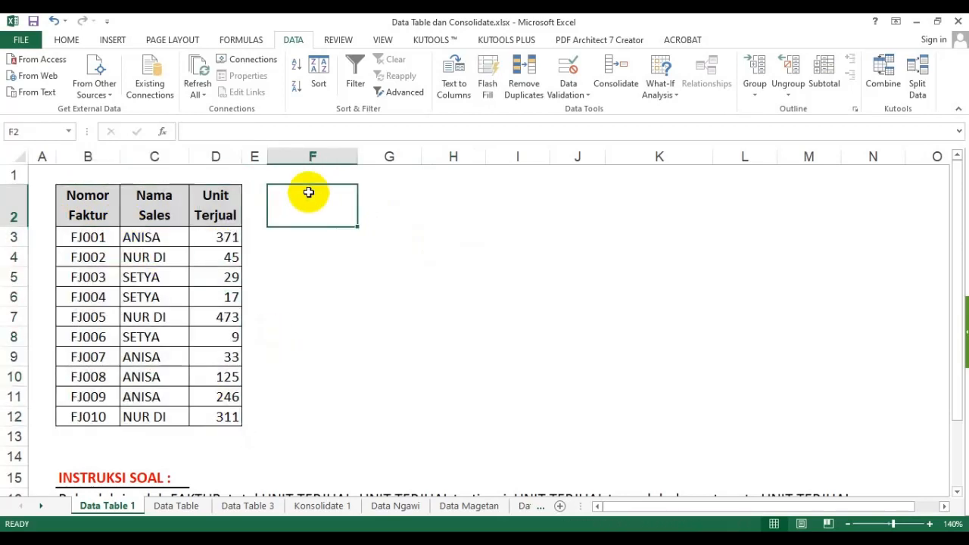
drag(305, 199, 658, 254)
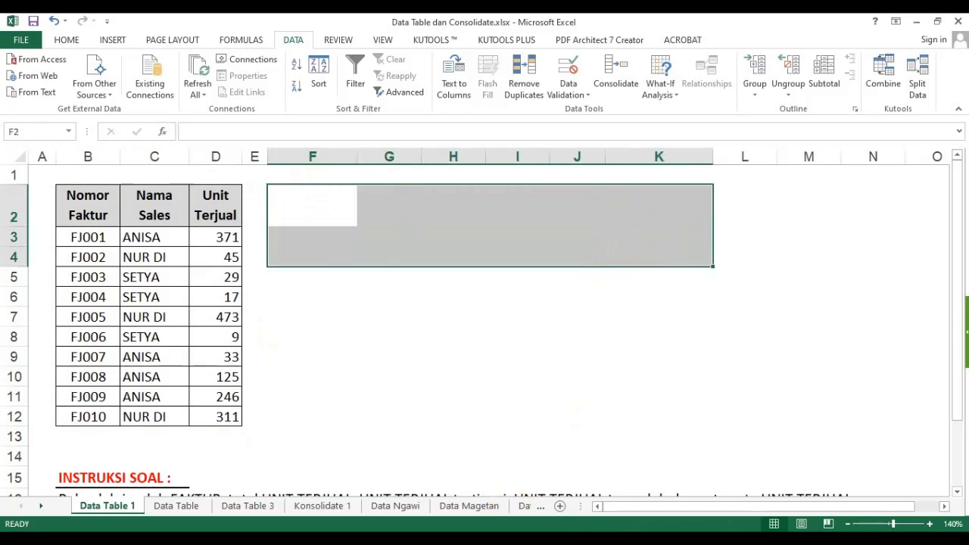
click(510, 455)
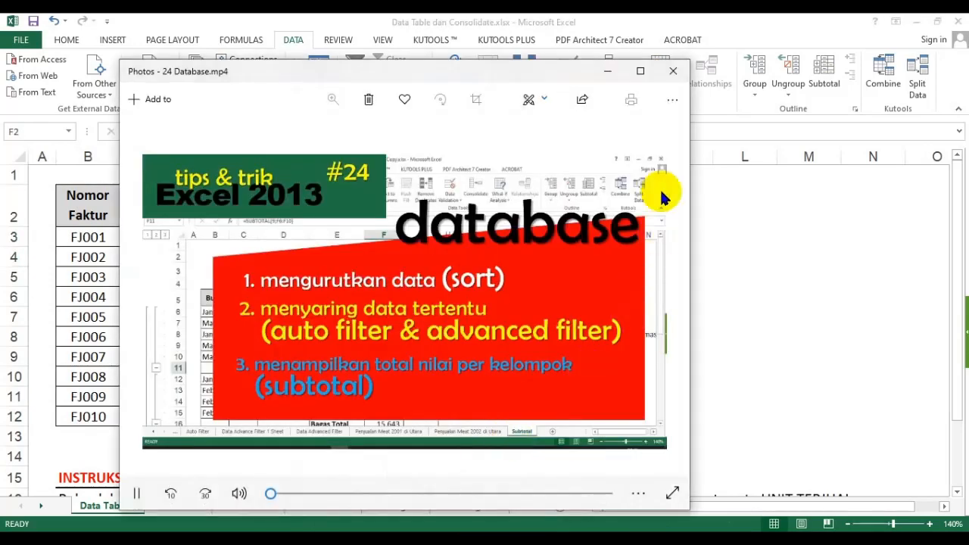
click(673, 70)
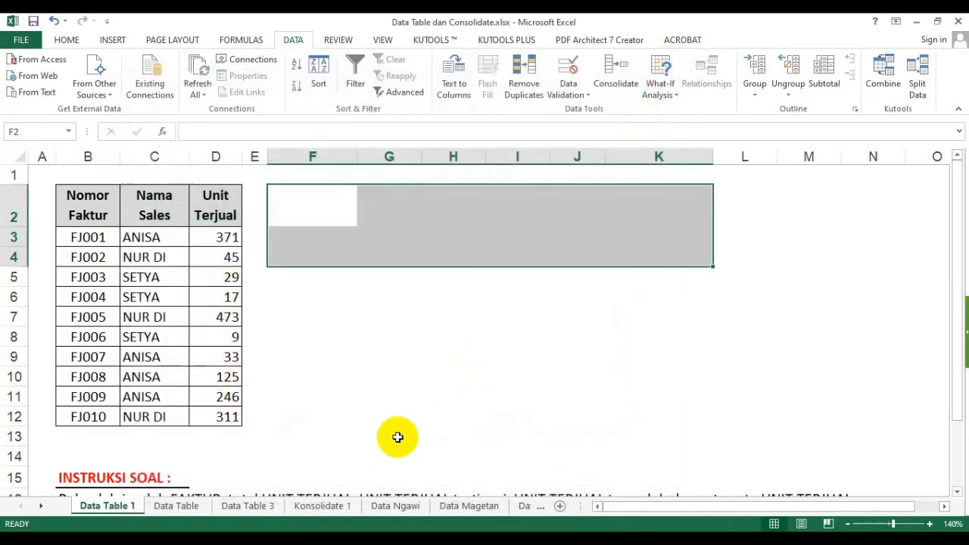
click(390, 356)
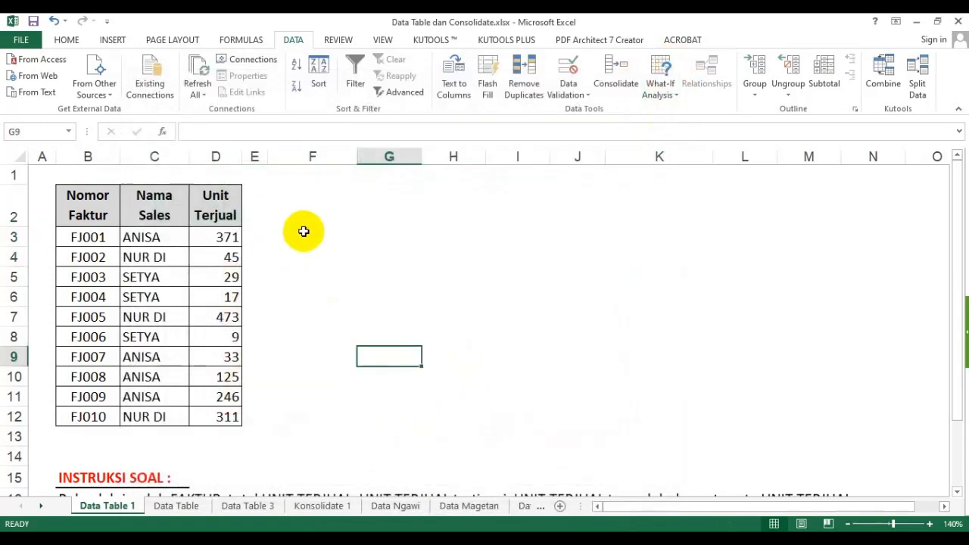
- Copy the Nama Sales header from C2 into F2 to start the recap table
click(296, 201)
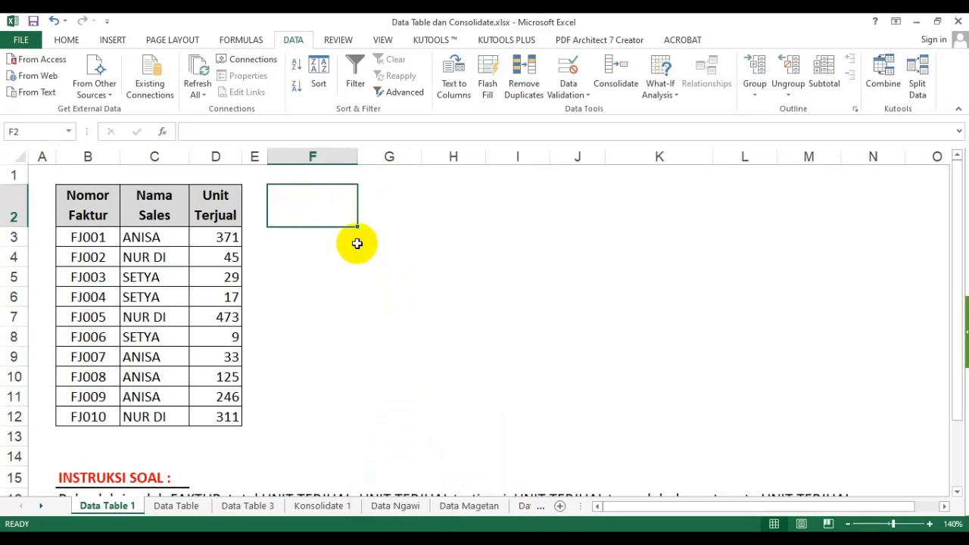
click(183, 213)
key(ctrl+c)
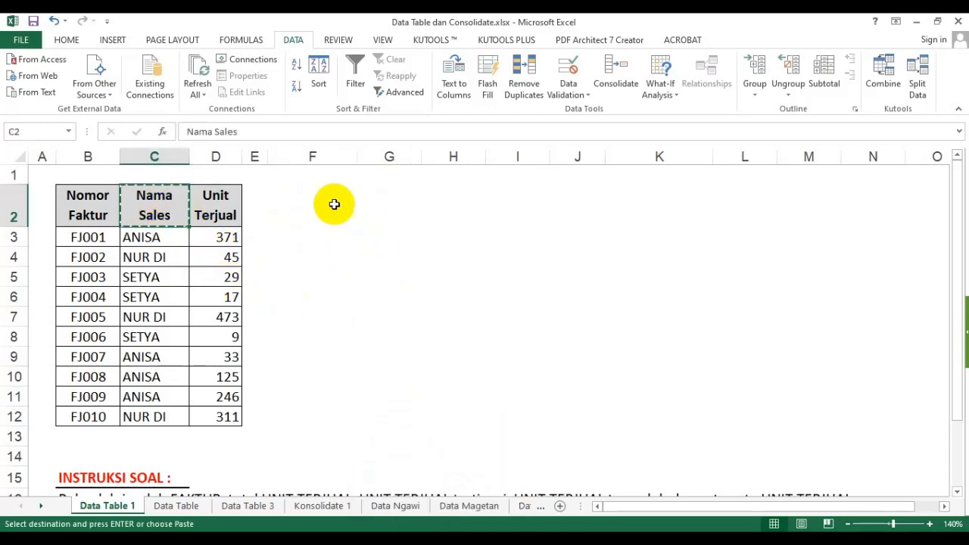
click(329, 201)
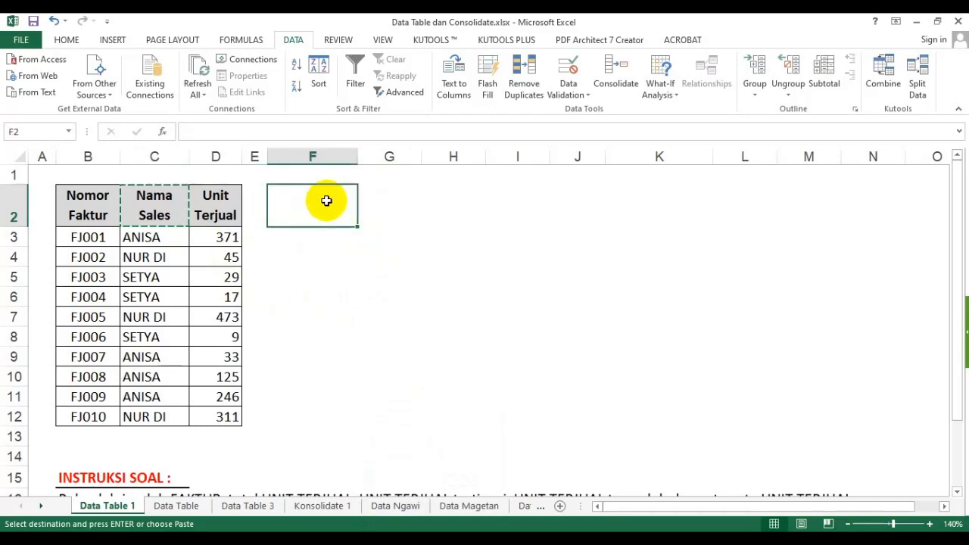
key(ctrl+v)
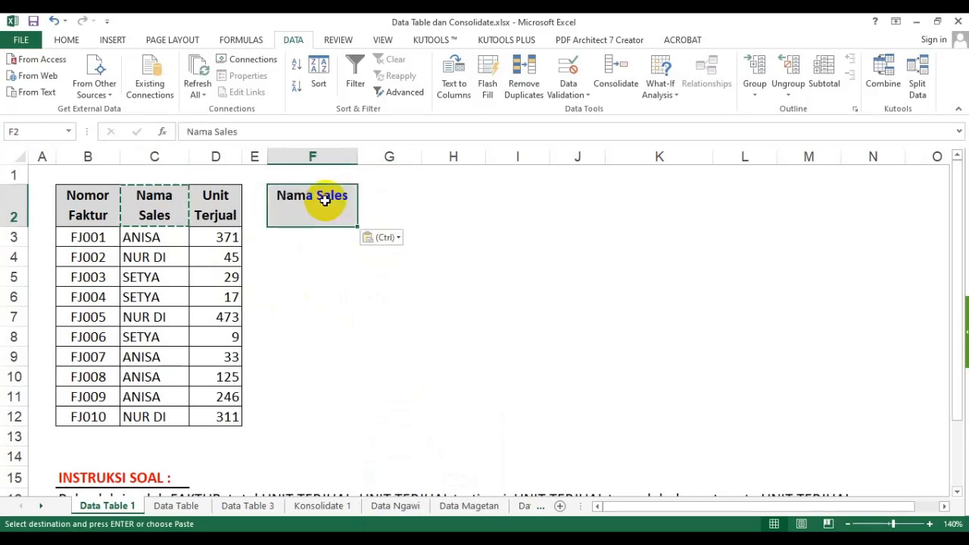
- Copy the three sales names from C3:C5 into F4:F6, leaving F3 empty below the header
click(321, 260)
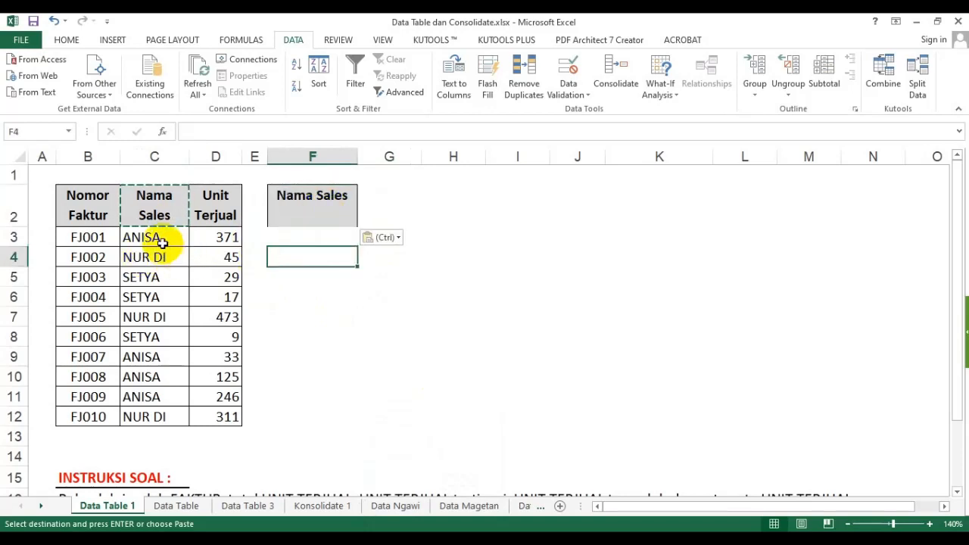
drag(171, 238, 160, 277)
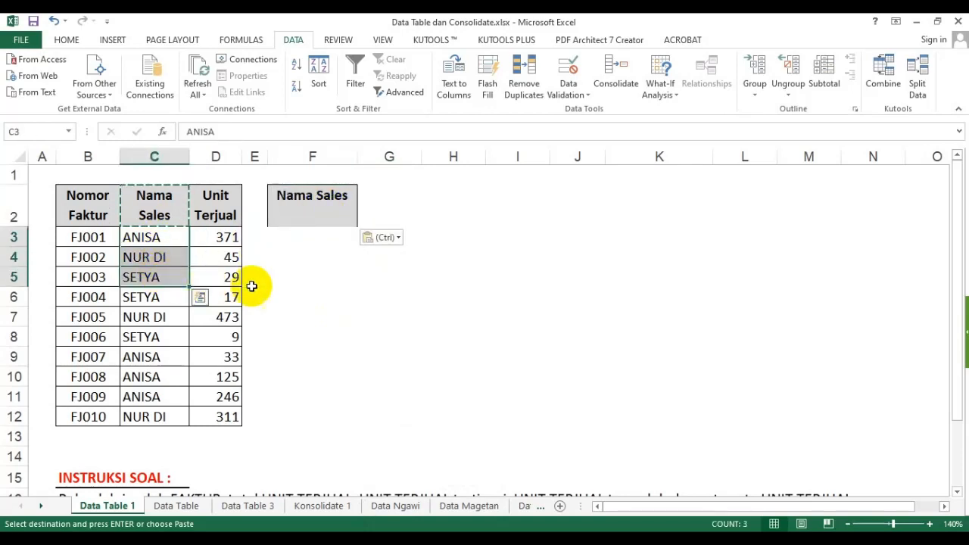
key(ctrl+c)
click(314, 257)
key(ctrl+v)
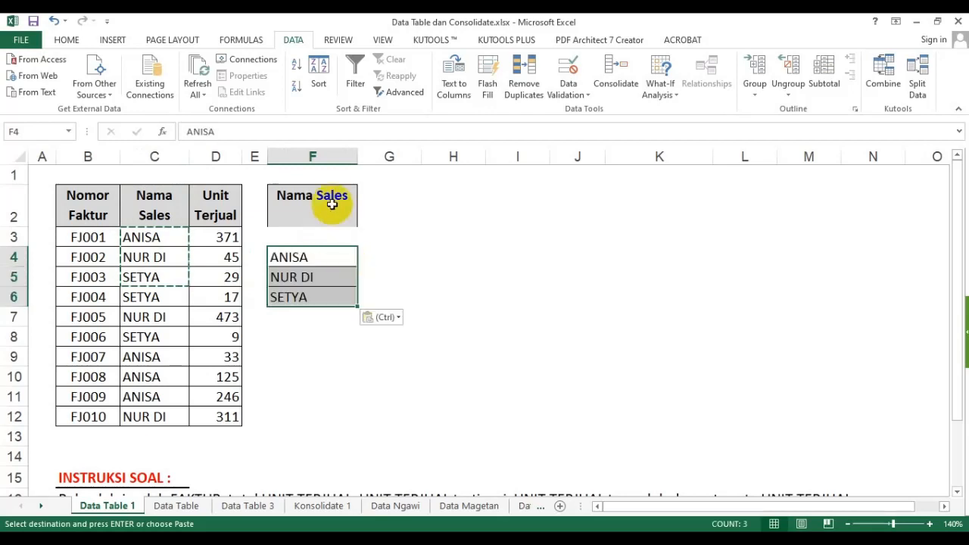
- Apply All Borders to the recap column F2:F6
drag(329, 195, 335, 303)
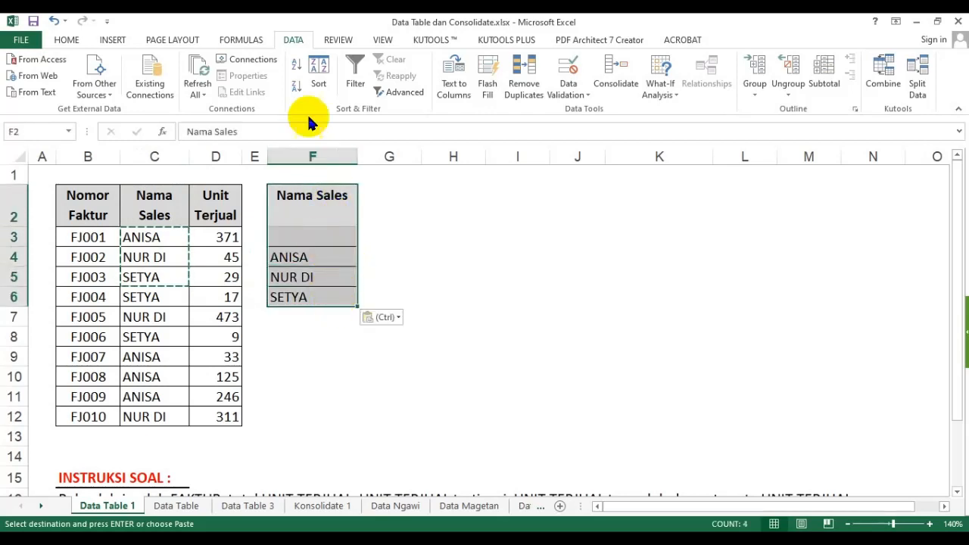
click(66, 40)
click(197, 87)
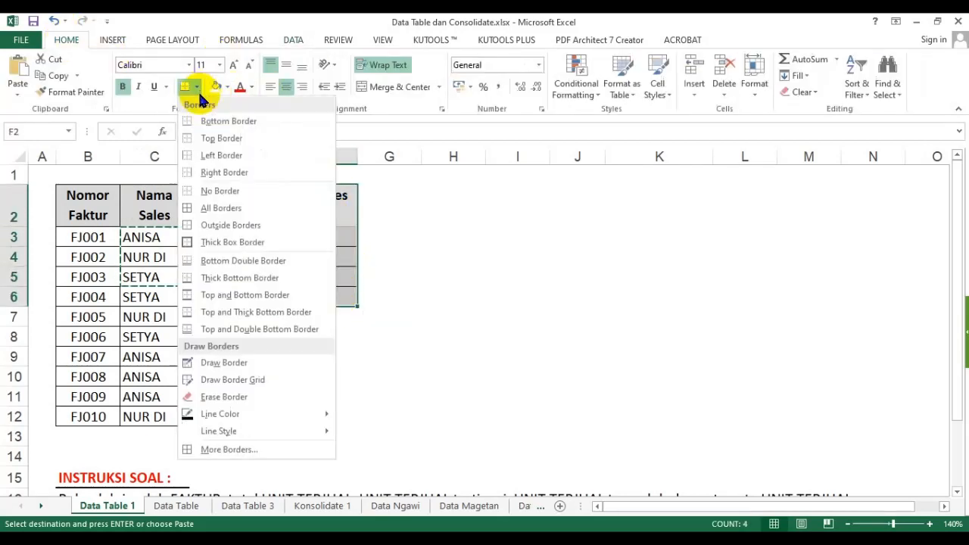
click(227, 208)
click(490, 274)
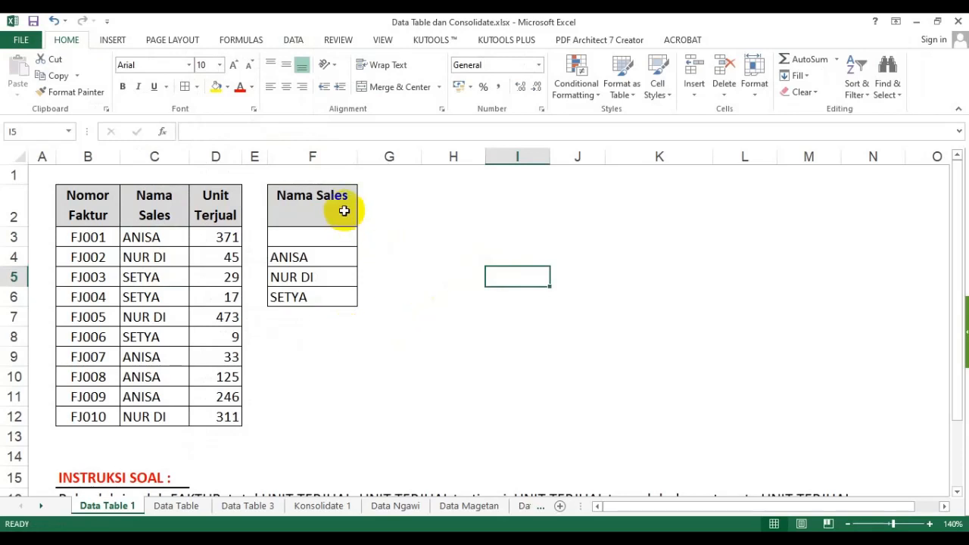
drag(342, 210, 337, 299)
click(443, 245)
click(306, 237)
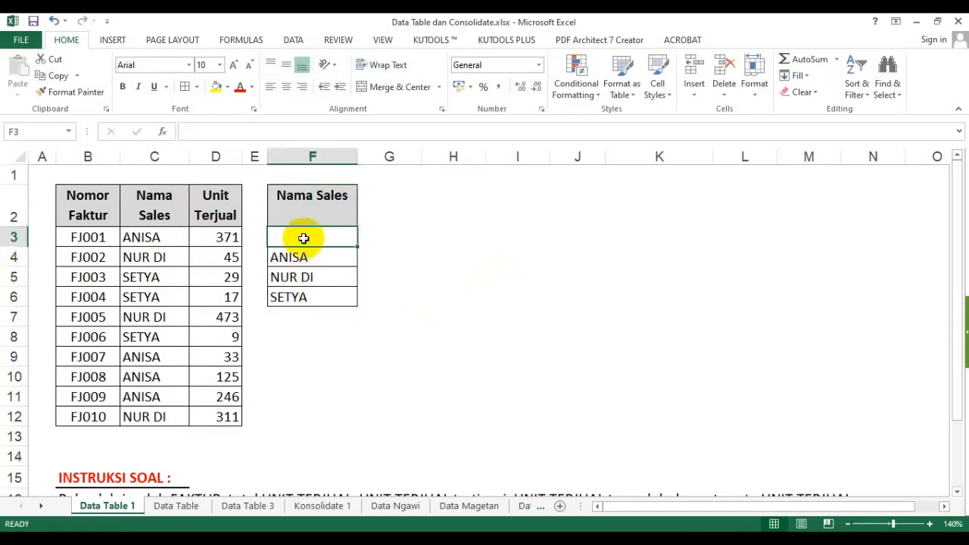
click(468, 233)
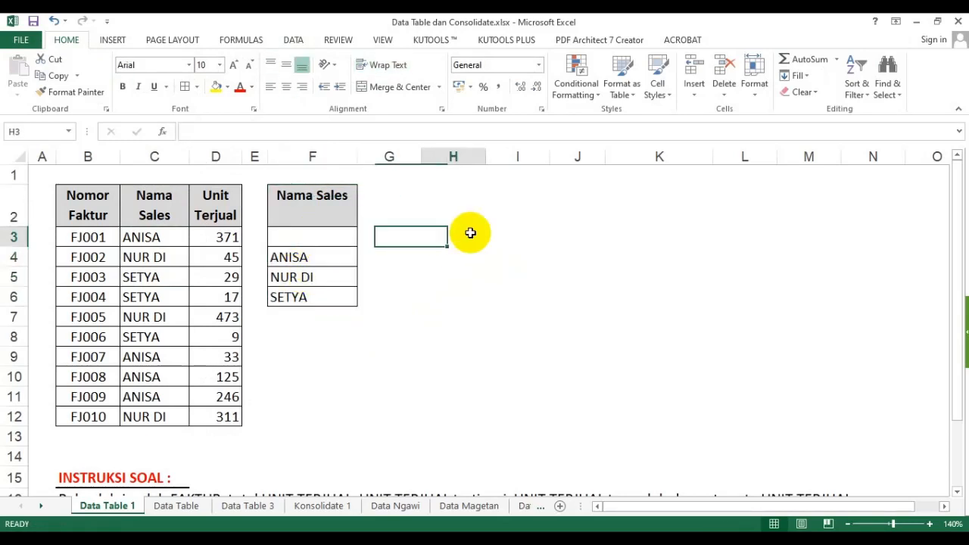
click(320, 239)
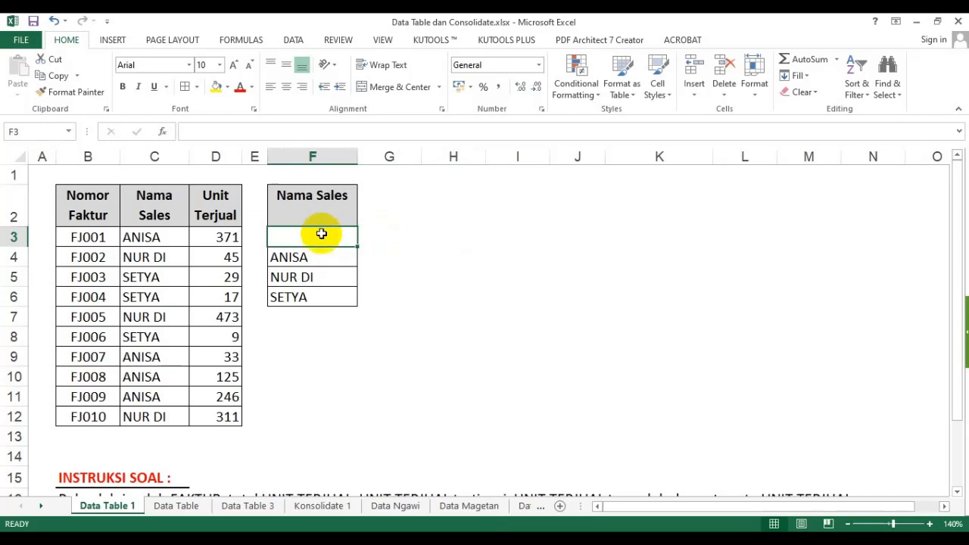
click(389, 157)
click(453, 157)
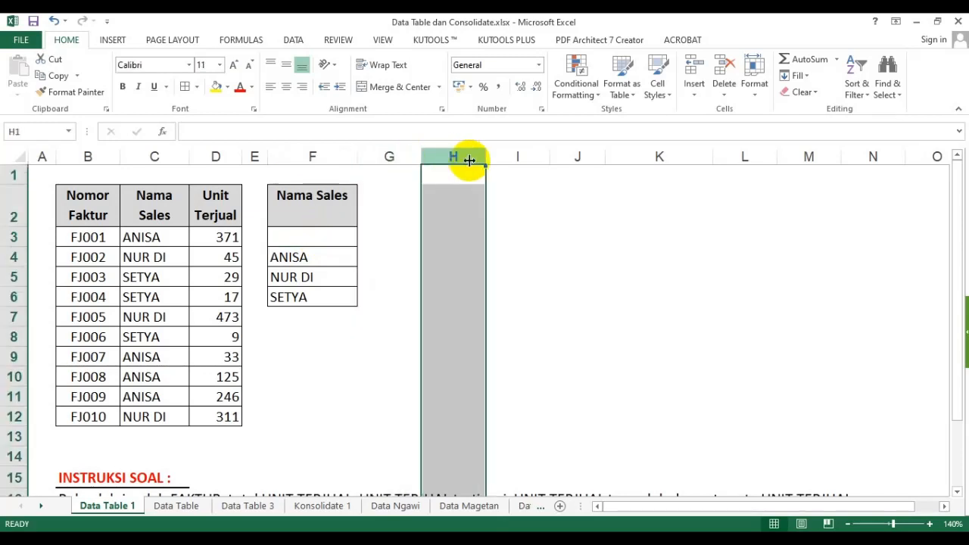
click(518, 157)
click(578, 156)
- Copy the Nama Sales header from F2 across G2:K2 and change the header in G2 to Jumlah Faktur
click(320, 215)
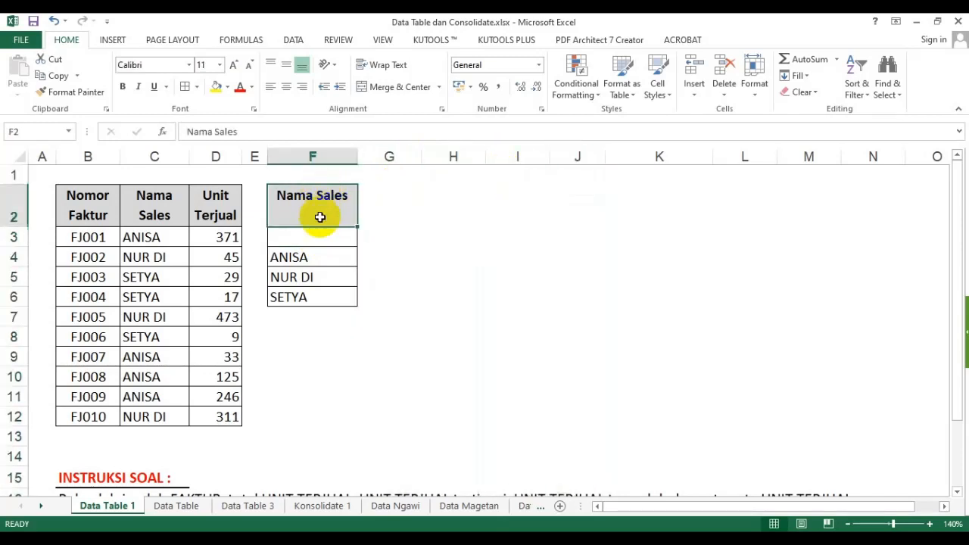
key(ctrl+c)
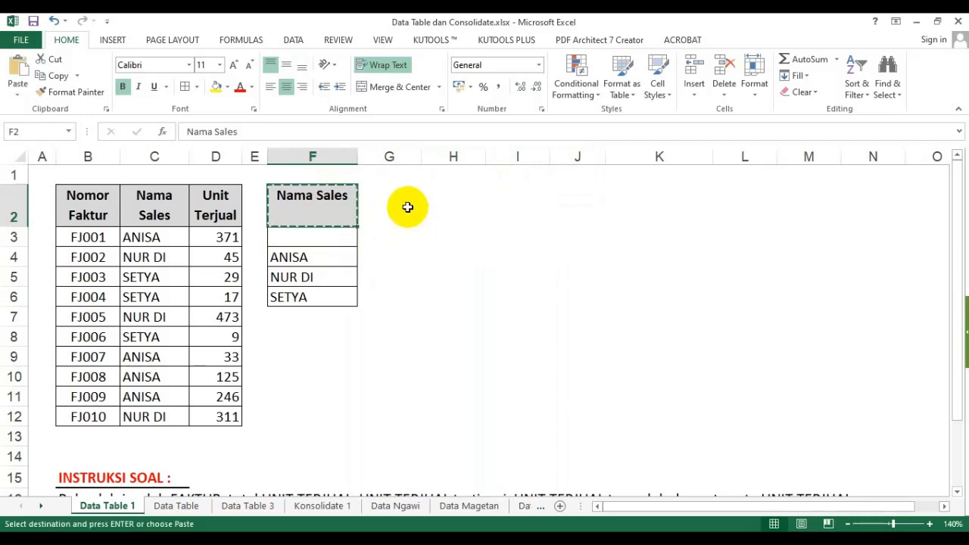
drag(387, 205, 645, 207)
key(ctrl+v)
click(413, 210)
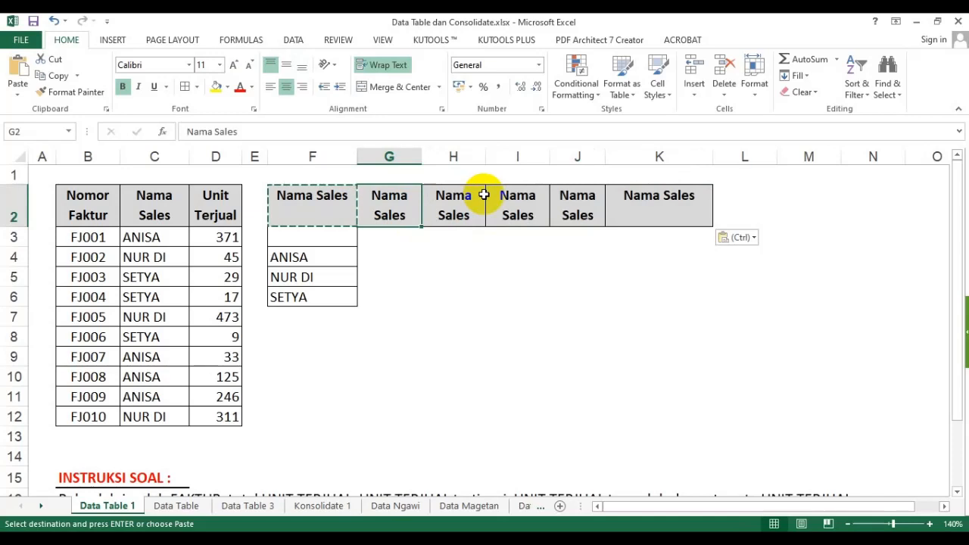
text(Jumlah Faktur)
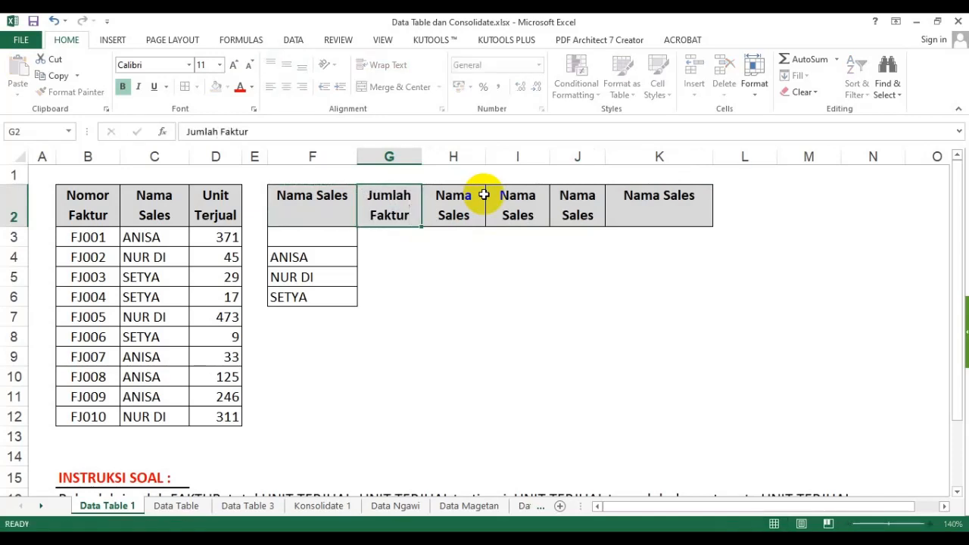
key(Return)
- Enter Total Unit Terjual as the header in H2 and resize columns G to K to one equal, wider width
click(461, 195)
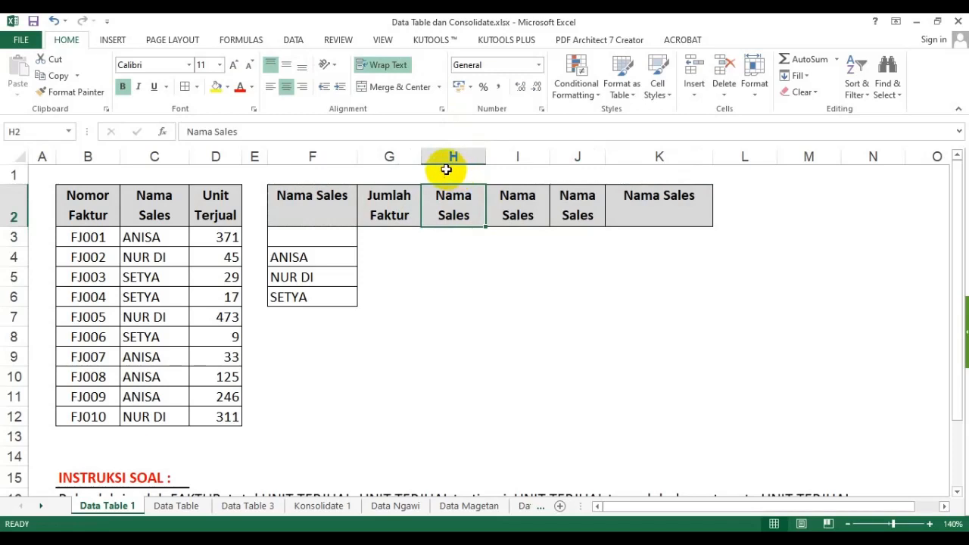
text(Total )
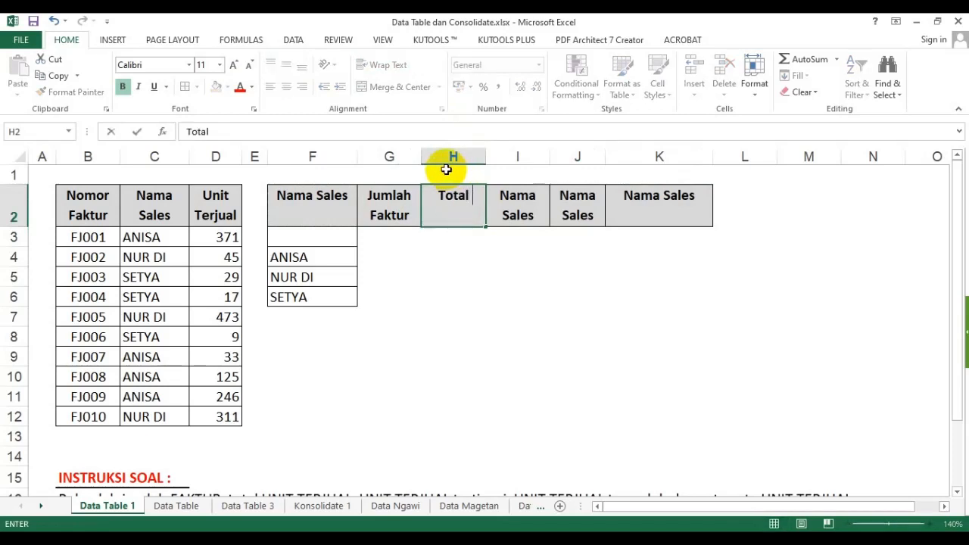
text(Unit Terjual)
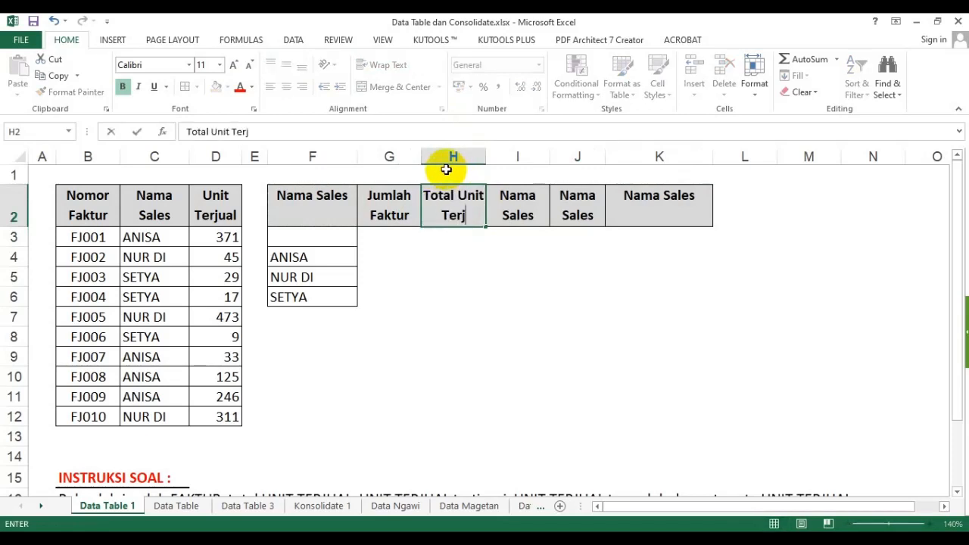
key(Return)
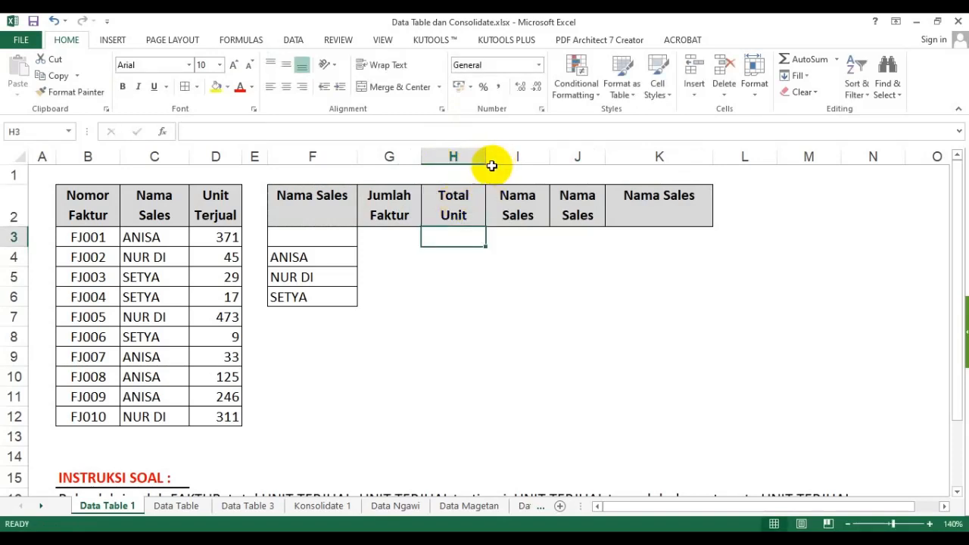
click(409, 159)
drag(409, 159, 688, 156)
- Enter Unit Terjual Tertinggi as the header in I2
click(582, 200)
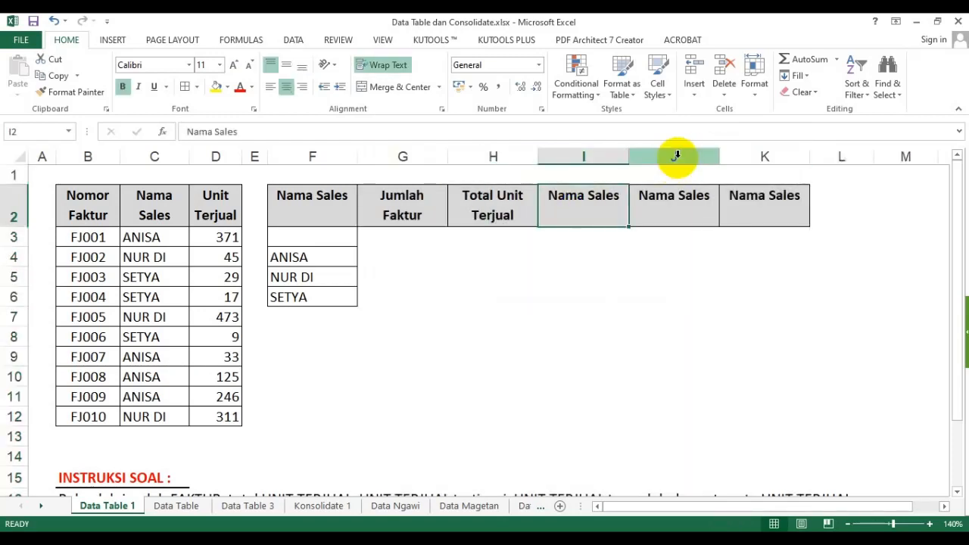
text(Unit T)
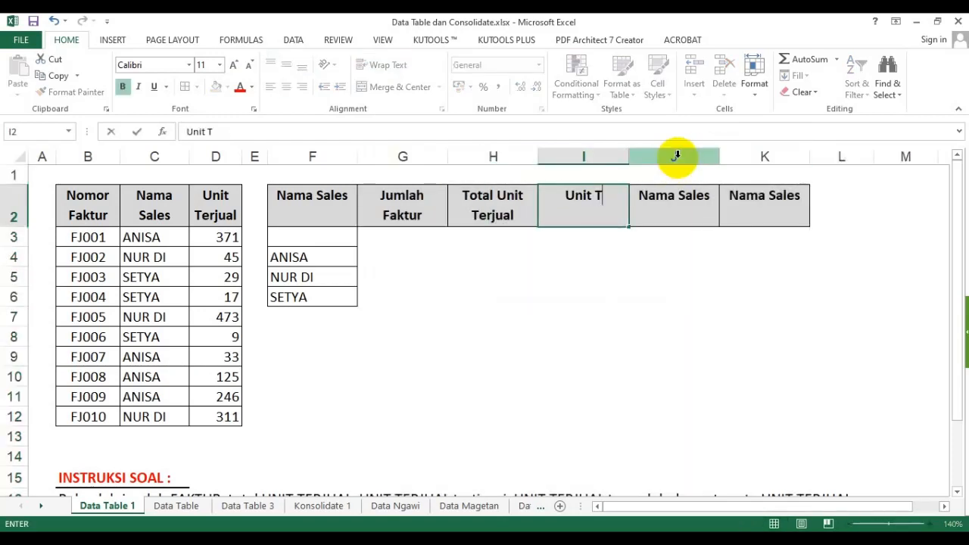
text(erjual Tertingg)
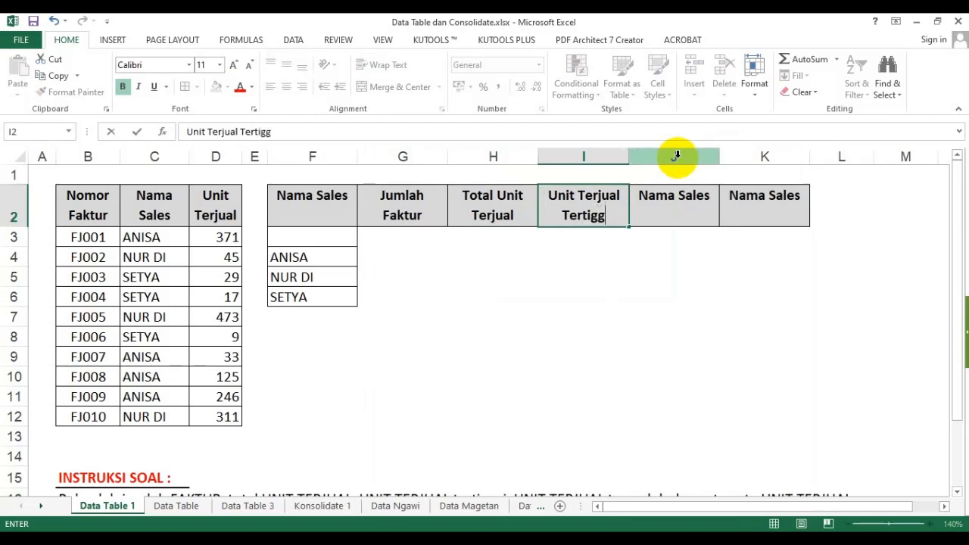
key(BackSpace)
key(BackSpace)
text(nggi)
key(Tab)
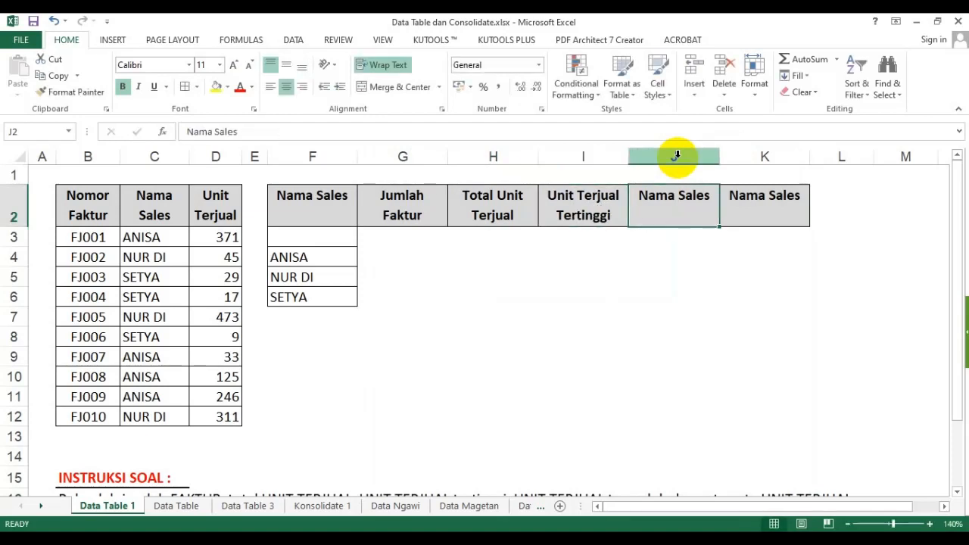
- Enter the headers Unit Terjual Terendah in J2 and Rata-rata Unit Terjual in K2
text(Unit Terjual Ter)
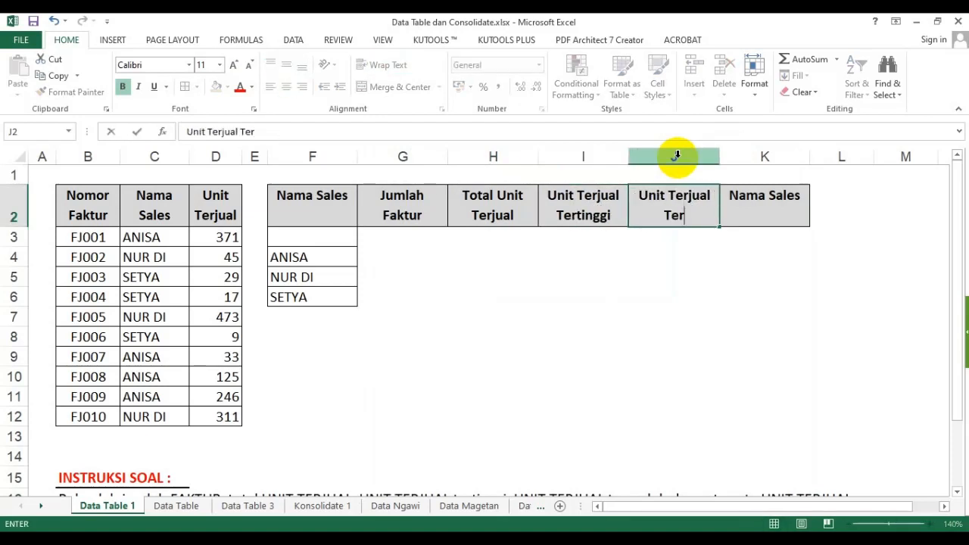
text(endah)
key(Tab)
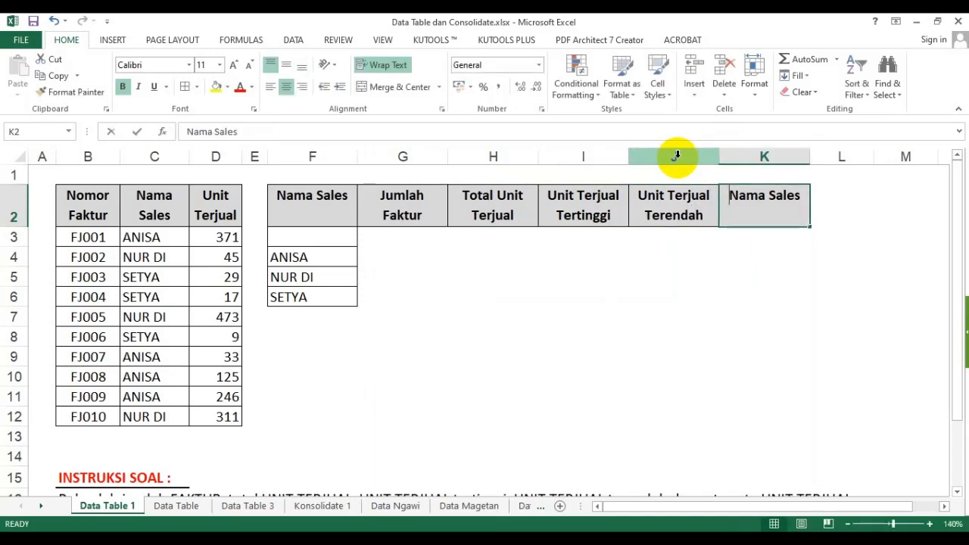
text(Rata-rata Unit)
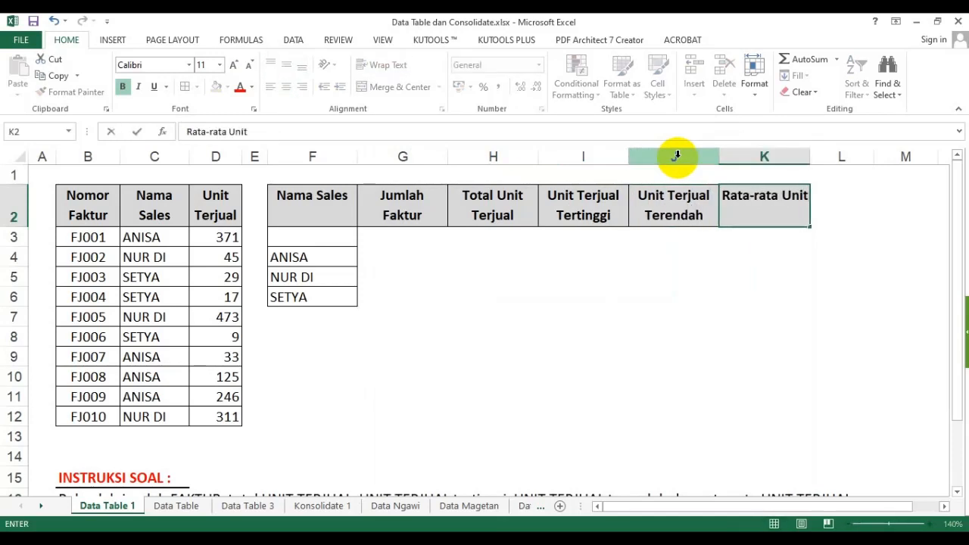
text( Terjual)
key(Return)
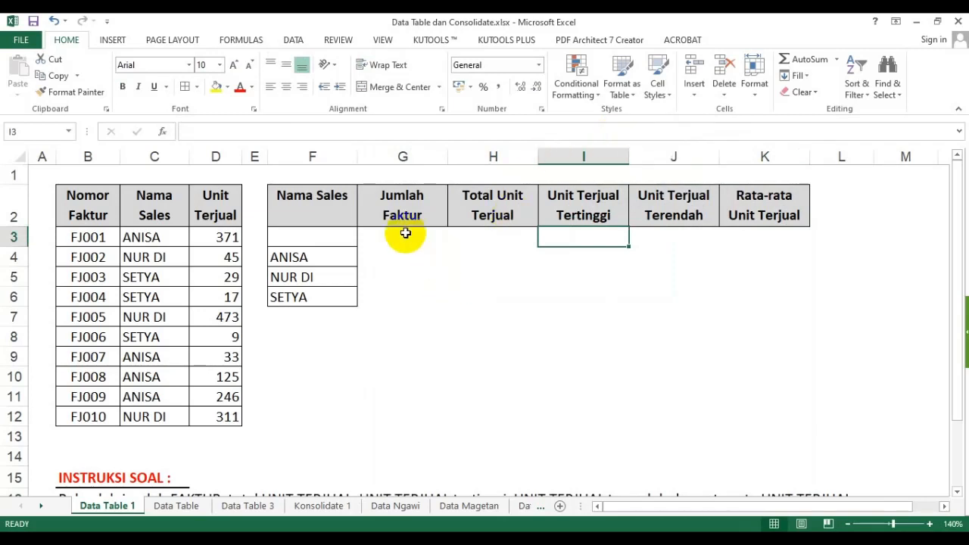
- Apply All Borders to the whole recap table F2:K6
drag(314, 205, 742, 288)
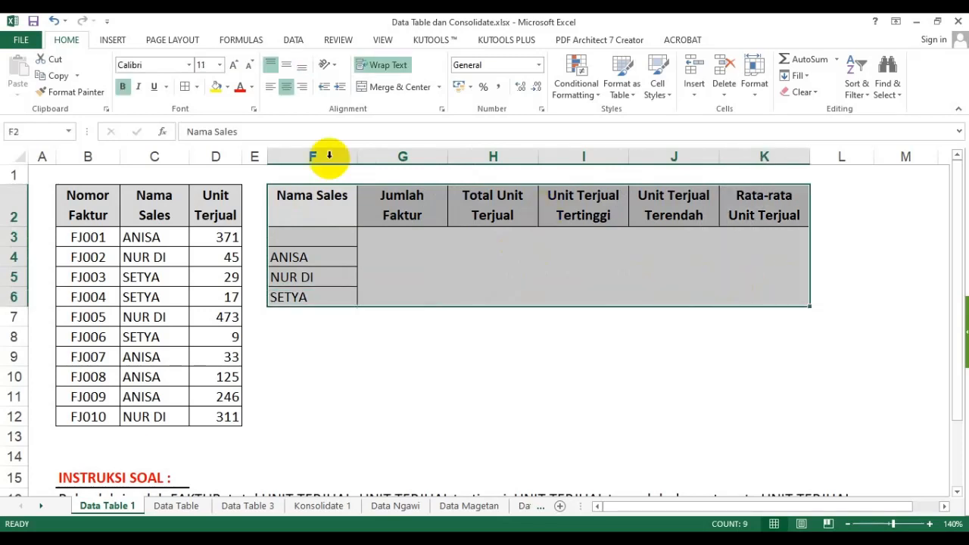
click(186, 88)
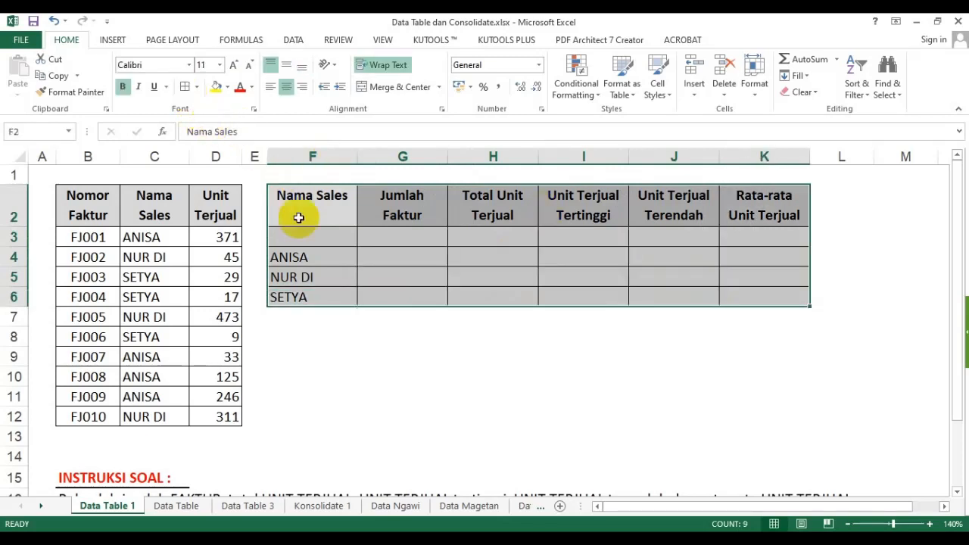
click(364, 331)
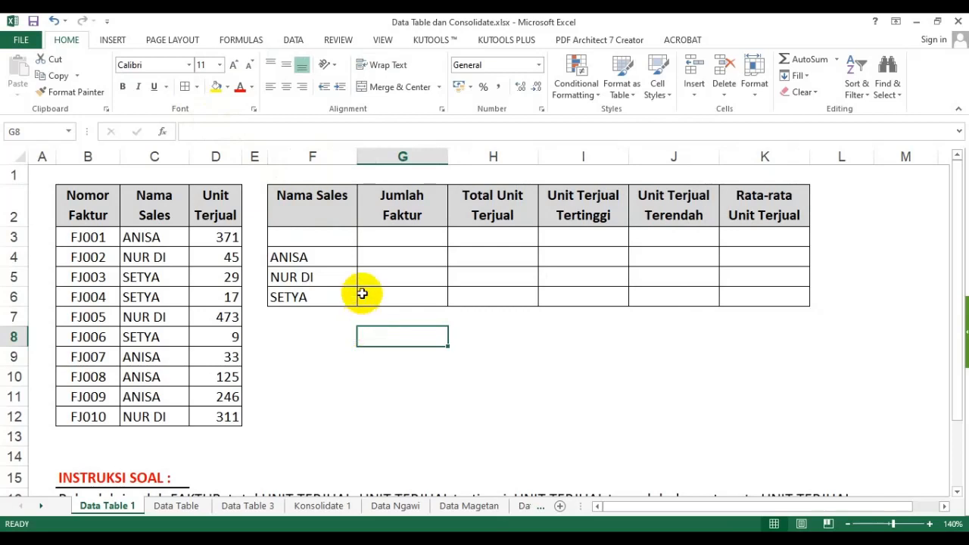
click(324, 238)
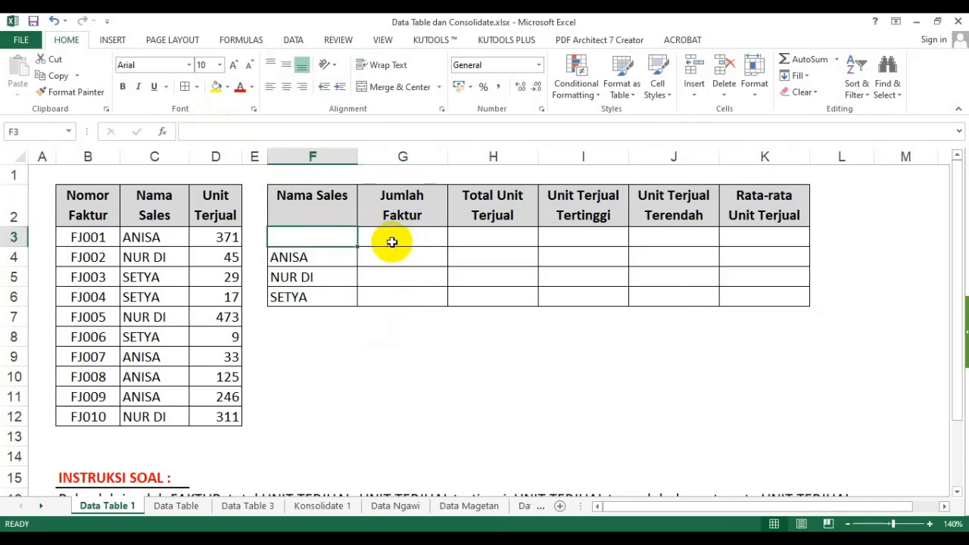
drag(383, 242, 743, 234)
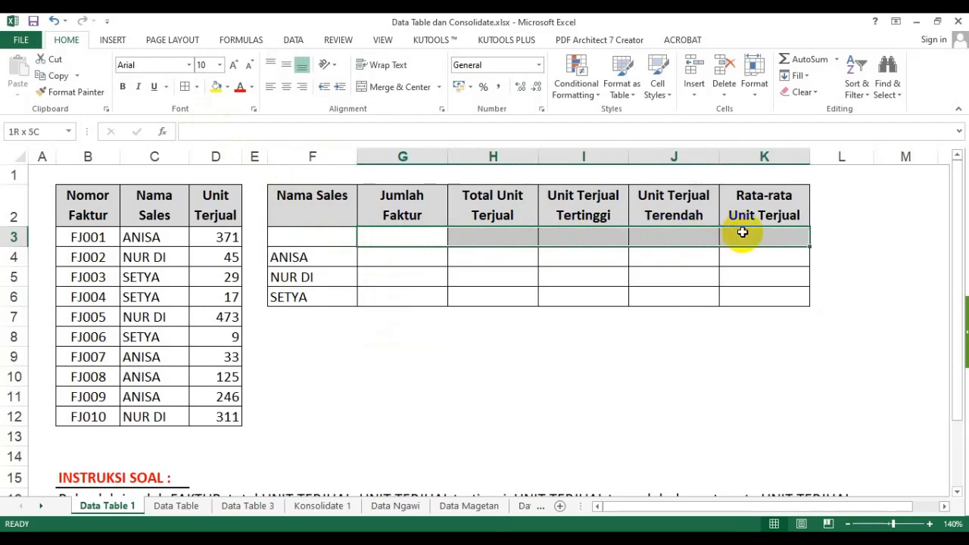
- Fill the formula row G3:K3 of the recap table with yellow
click(219, 88)
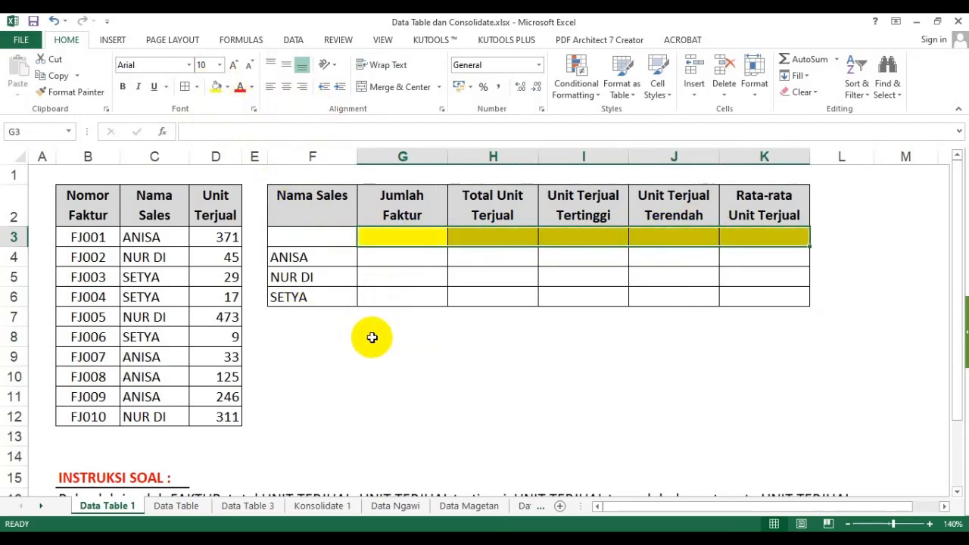
click(399, 353)
click(406, 243)
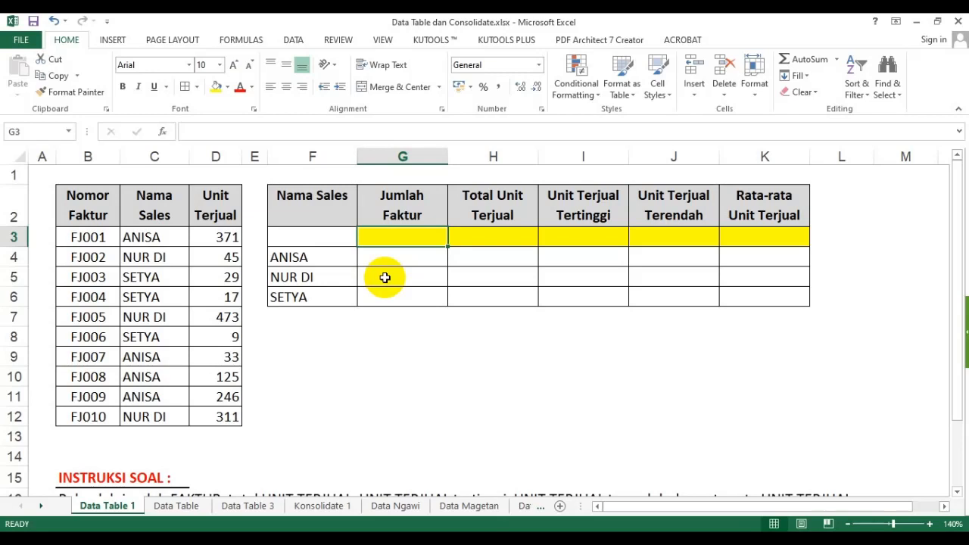
- Enter the label Jumlah Faktur in F8 below the recap table
click(302, 343)
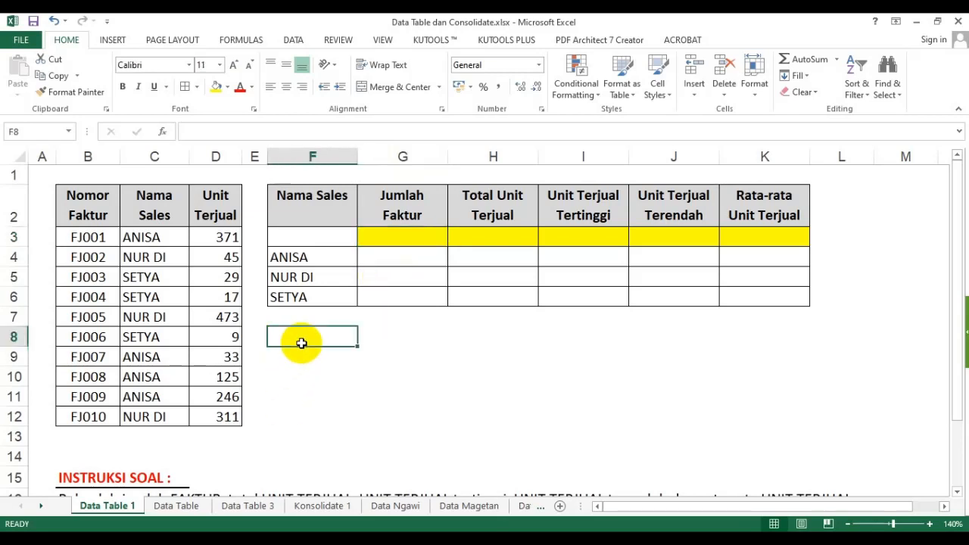
text(mlah)
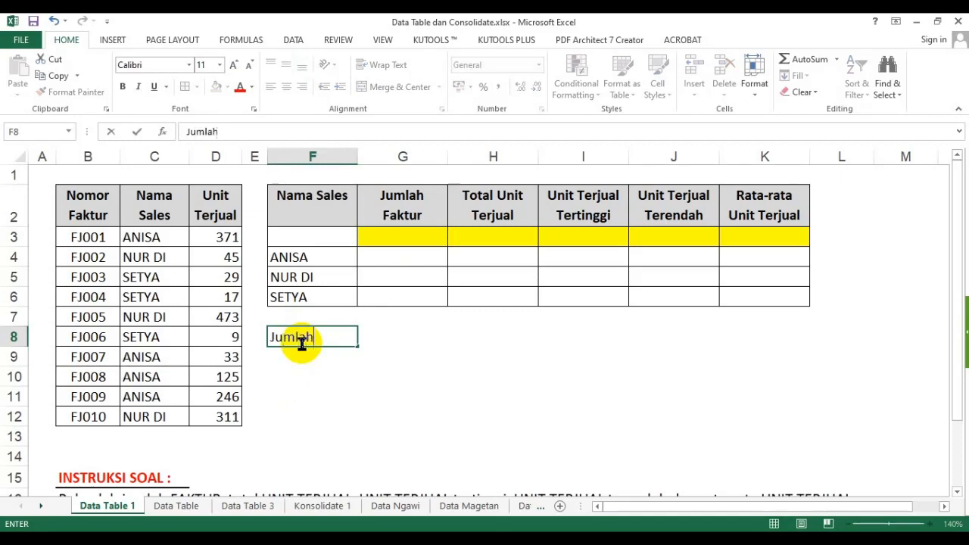
text( Fatur)
key(Return)
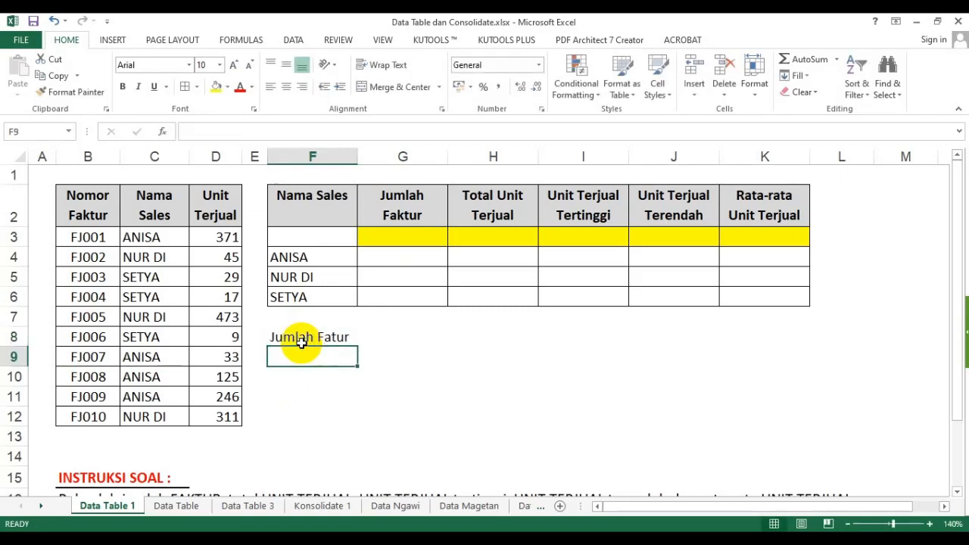
click(301, 343)
key(BackSpace)
text(Jumla)
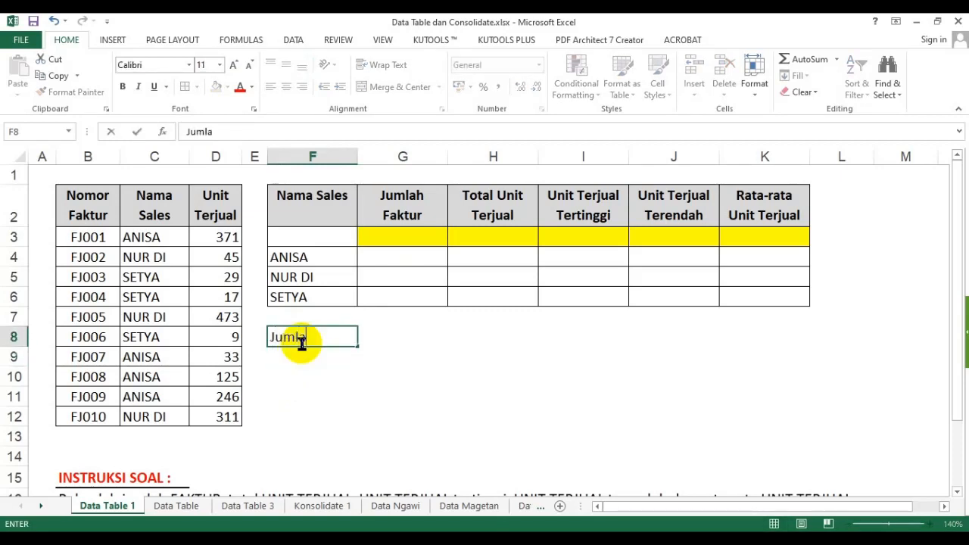
text(h Faktur)
key(Return)
- Enter the labels Total Unit Terjual in F9 and Unit Terjual Tertinggi in F10
text(T)
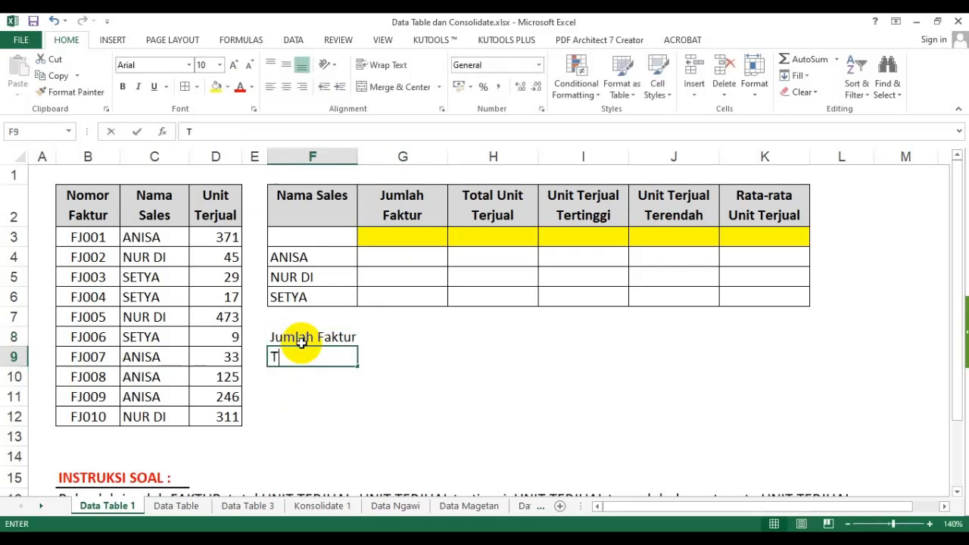
text(otal Unit T)
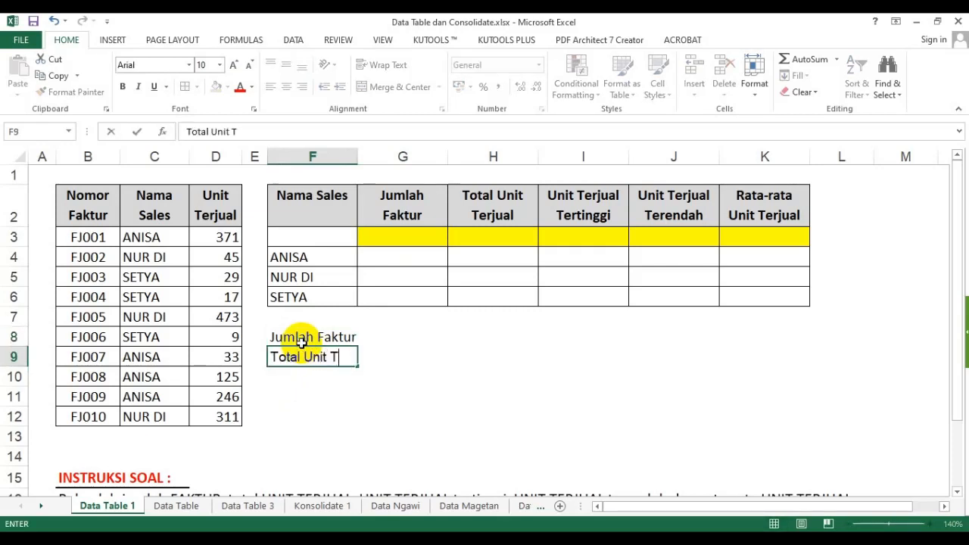
text(erjual)
key(Return)
text(Un)
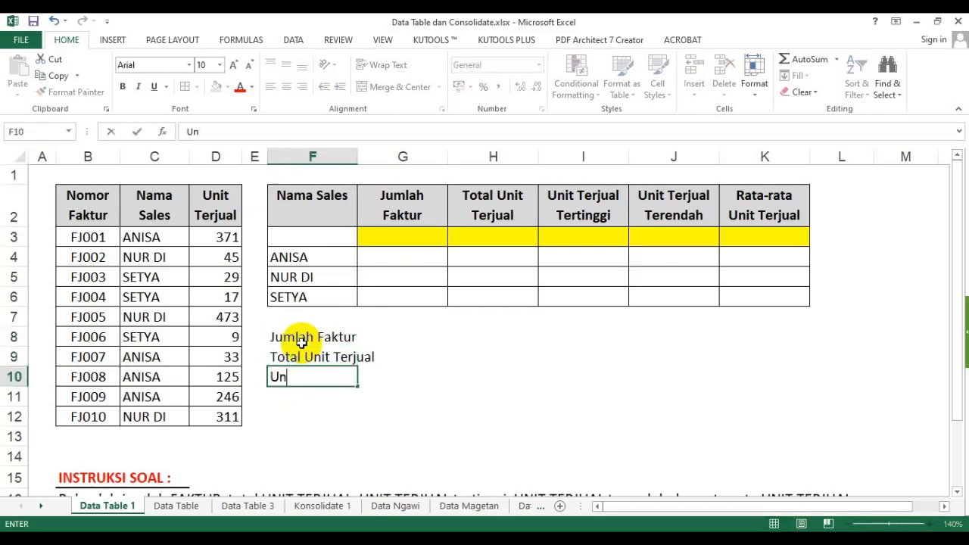
text(it Terjual T)
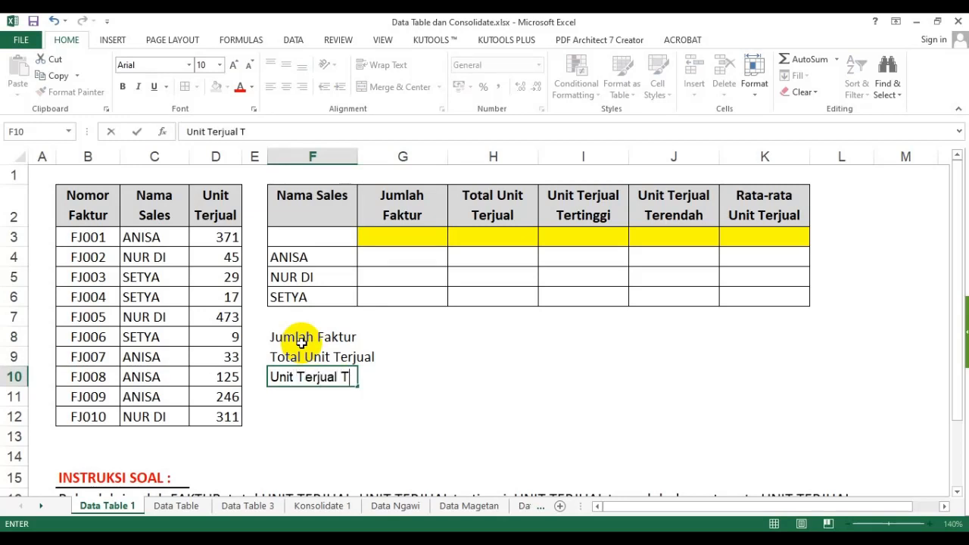
text(ertinggi)
key(Return)
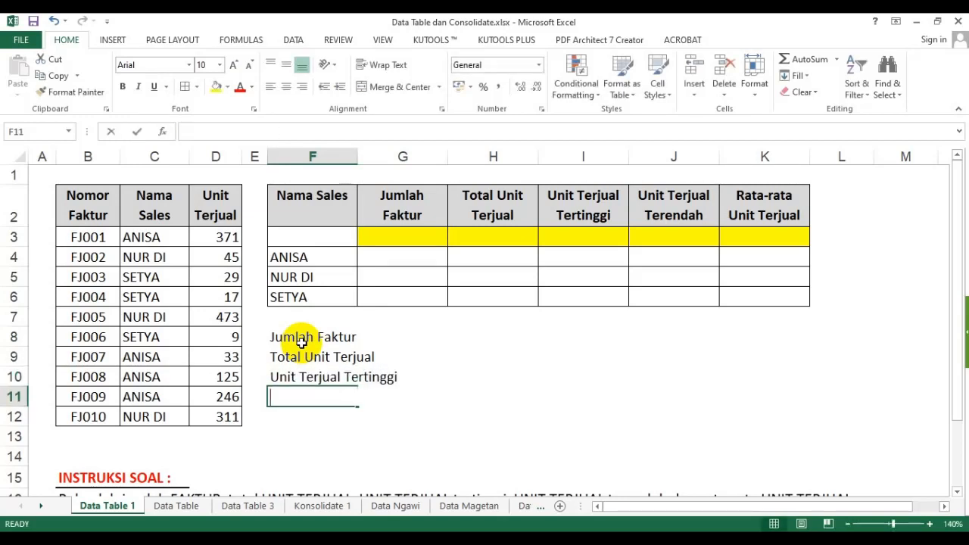
- Enter the label Unit Terjual Terendah in F11
text(Unit Terjual Ter)
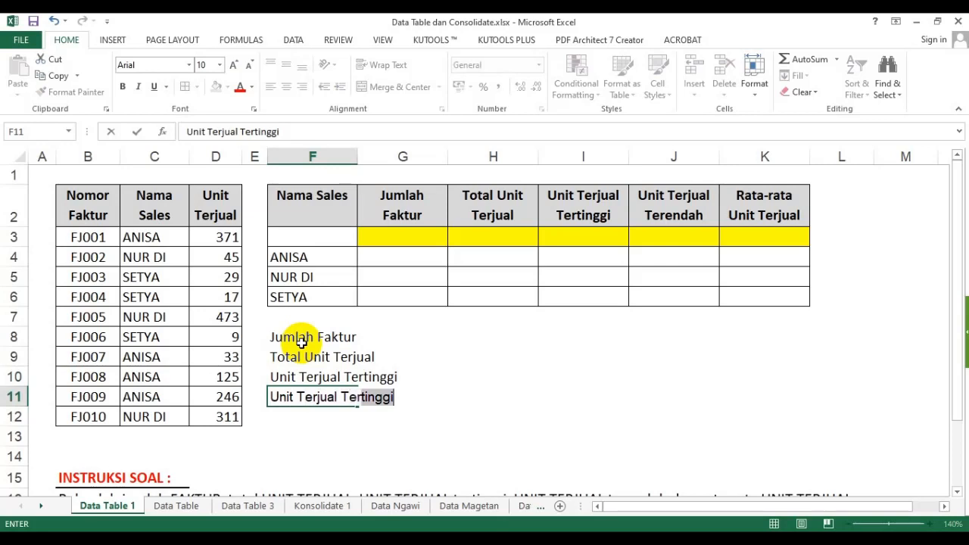
text(rendah)
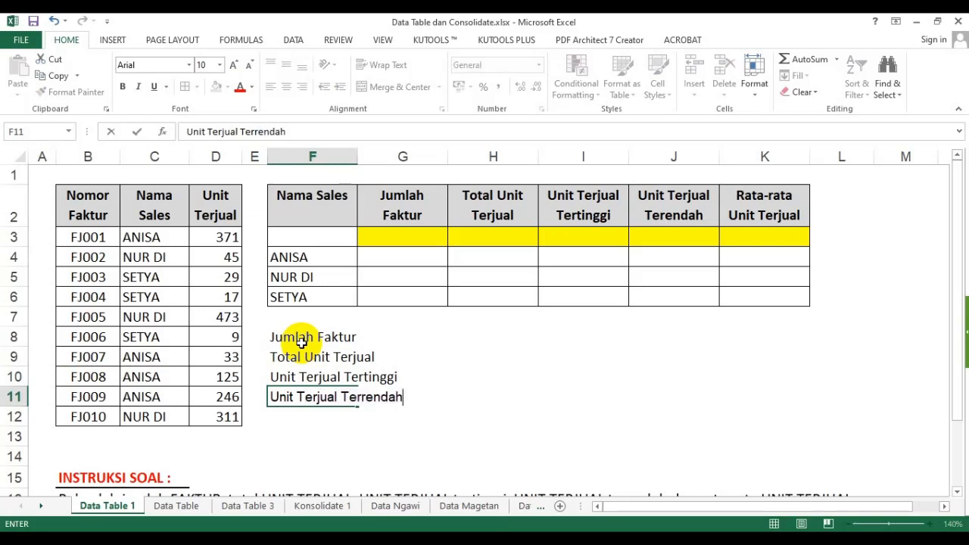
key(BackSpace)
key(BackSpace)
key(BackSpace)
key(BackSpace)
key(BackSpace)
key(BackSpace)
text(endah)
key(Return)
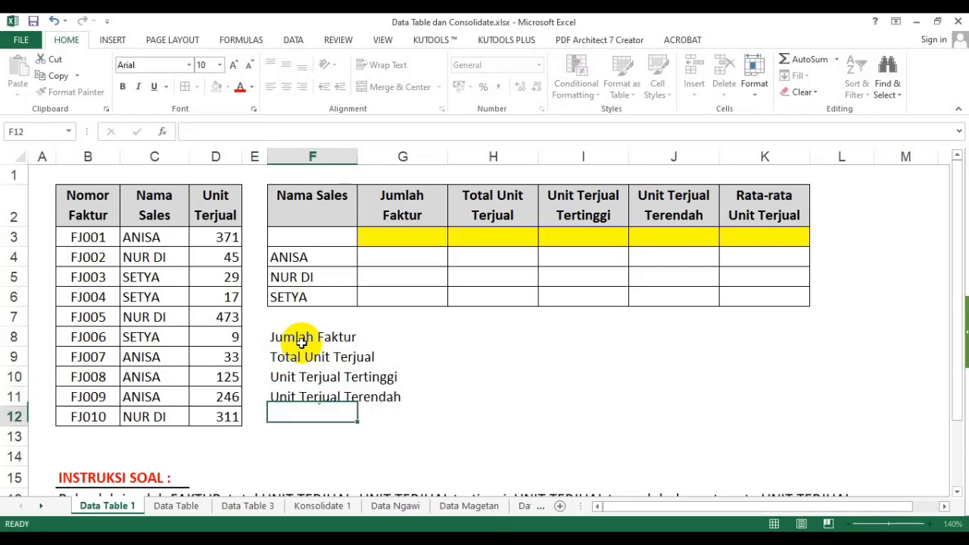
- Enter the label Rata-rata Unit Terjual in F12
text(Rata-rata U)
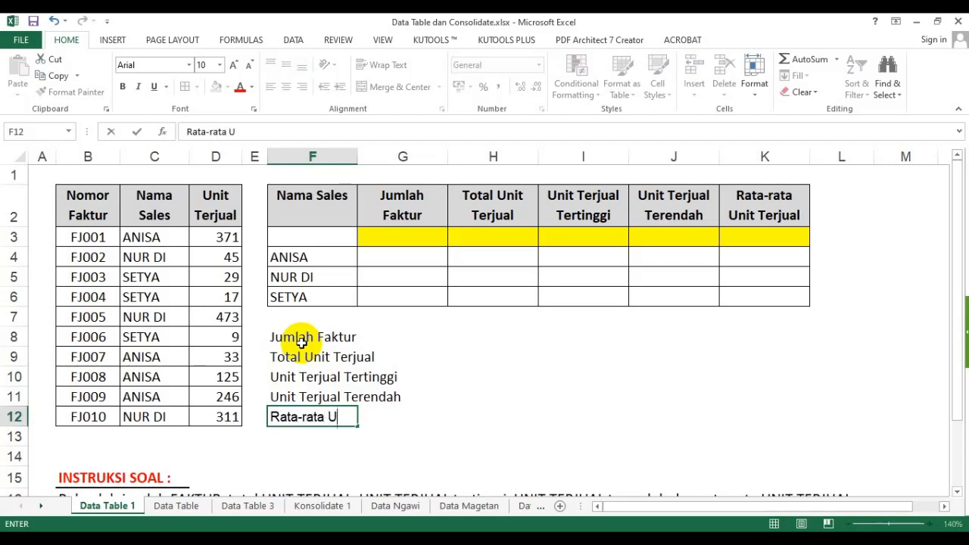
text(nit Terjual)
key(Return)
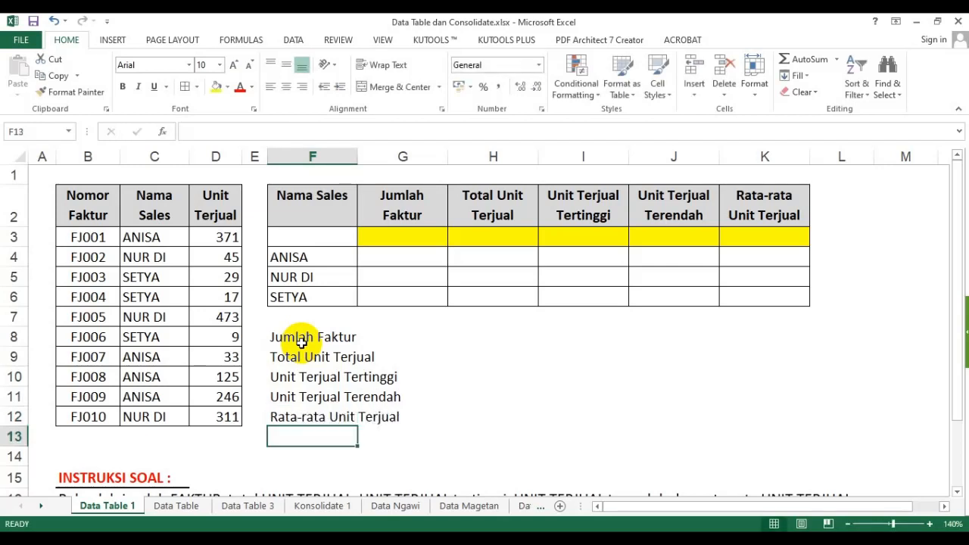
- Examine the recap table F2:K6 and the yellow cells reserved for its formulas
click(517, 297)
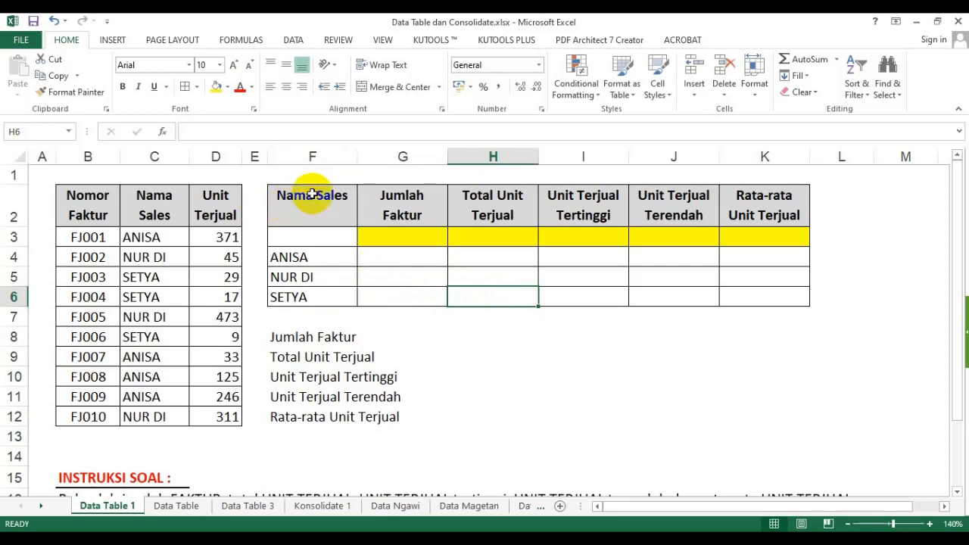
drag(314, 195, 762, 288)
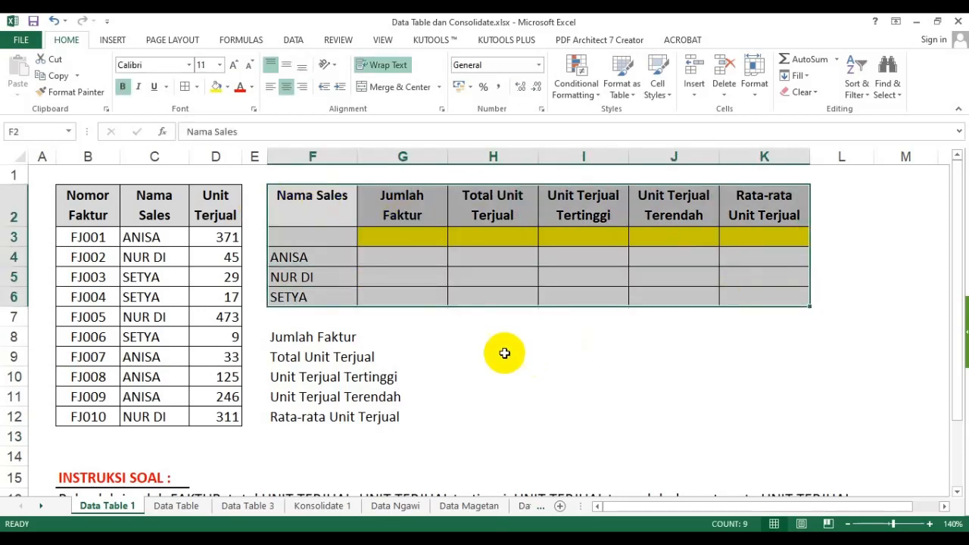
click(500, 356)
click(411, 236)
click(513, 234)
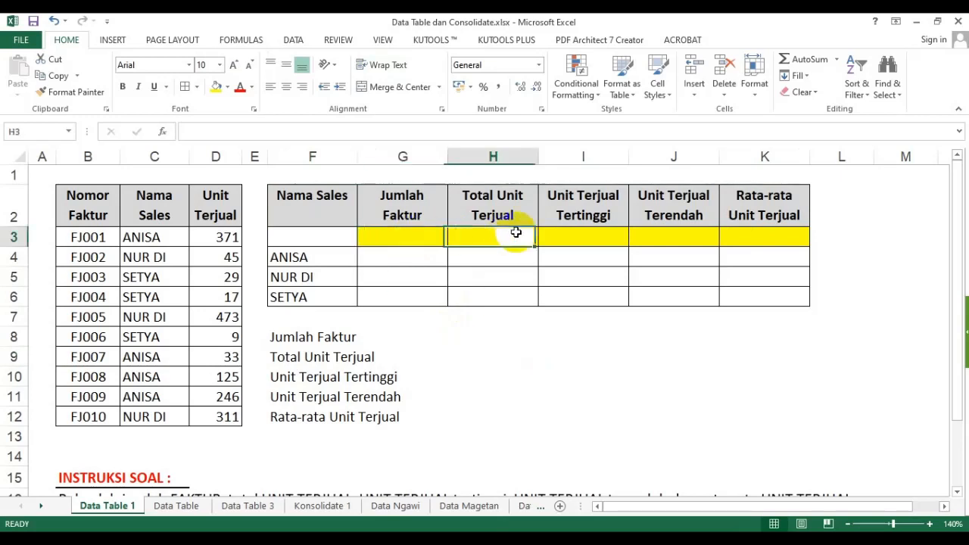
click(579, 238)
click(391, 233)
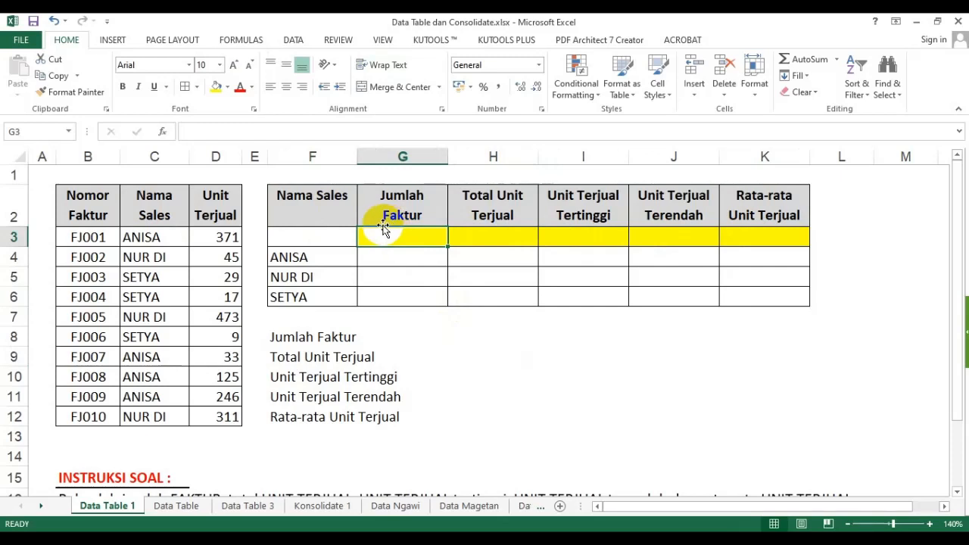
- Examine the source data B2:D12, comparing the Nomor Faktur column with the Unit Terjual column
drag(94, 213, 104, 416)
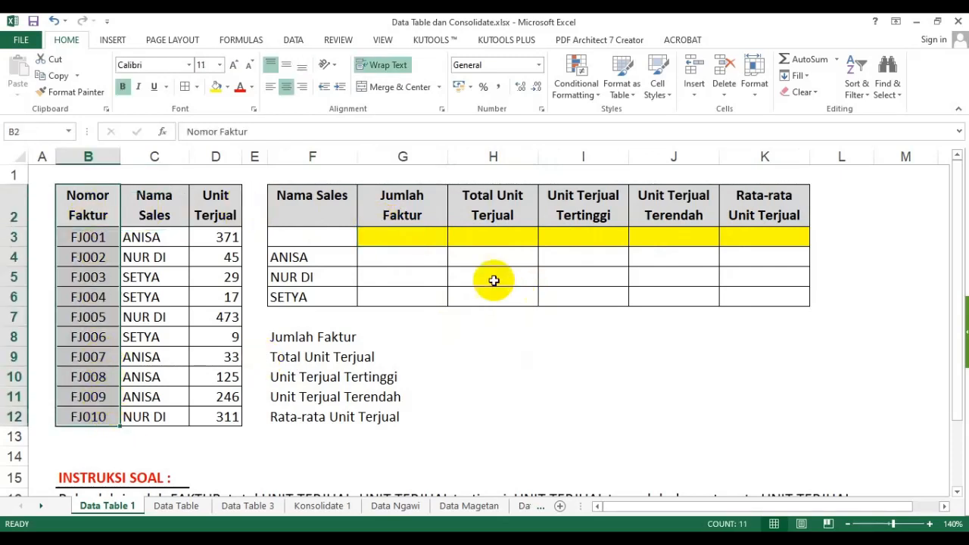
click(378, 237)
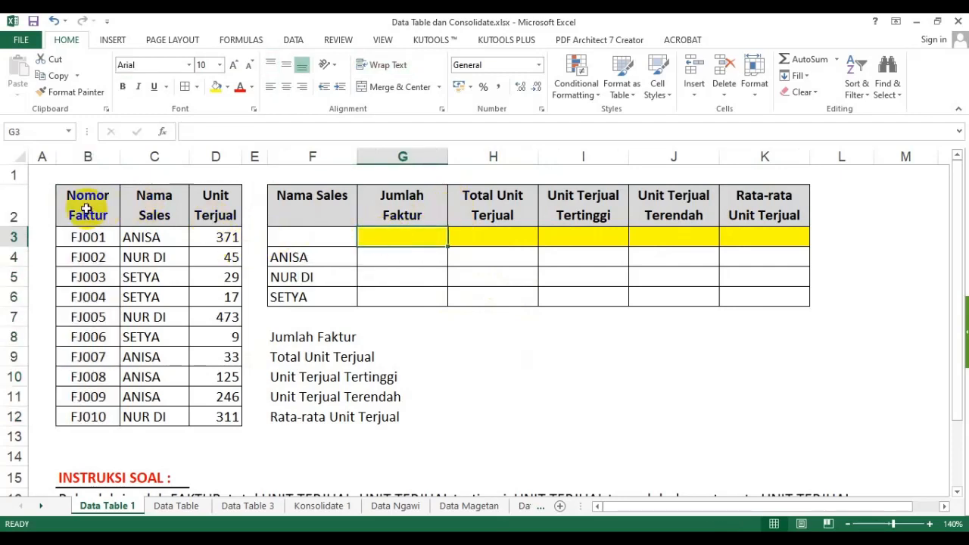
drag(79, 200, 225, 413)
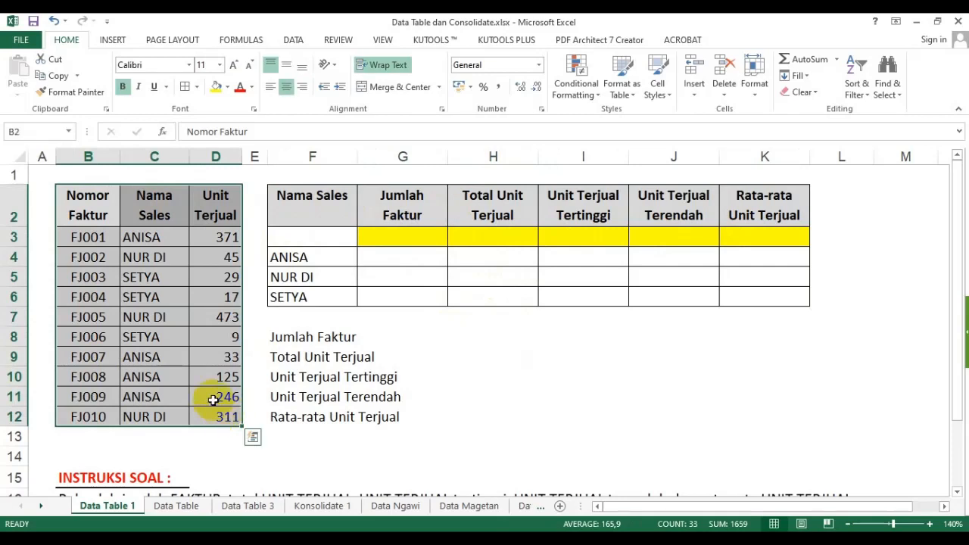
drag(86, 201, 89, 419)
drag(92, 240, 91, 407)
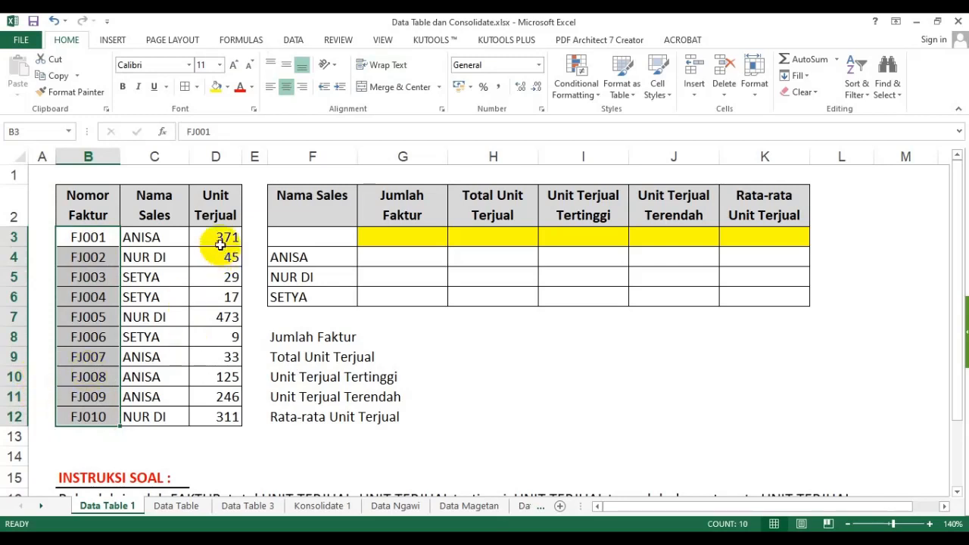
drag(225, 237, 233, 415)
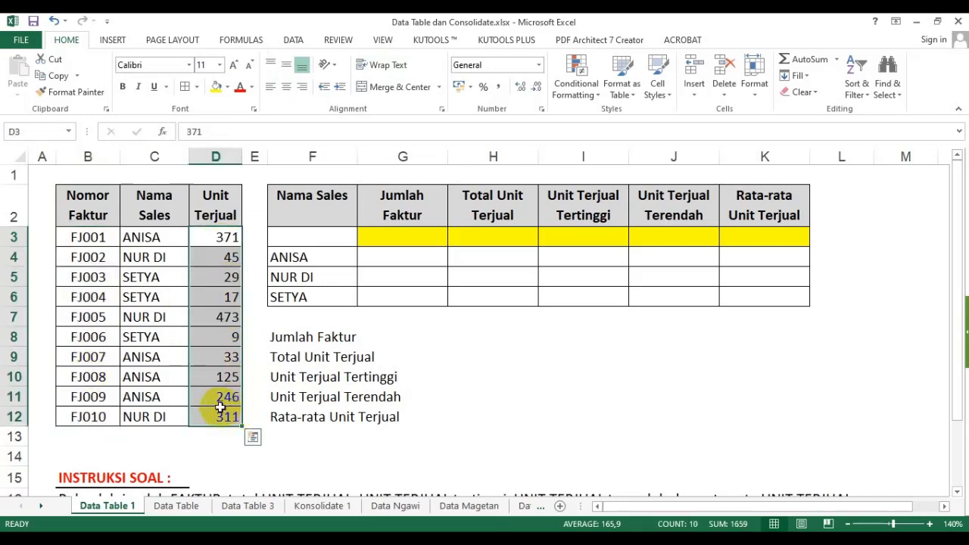
drag(79, 237, 76, 415)
drag(72, 239, 81, 421)
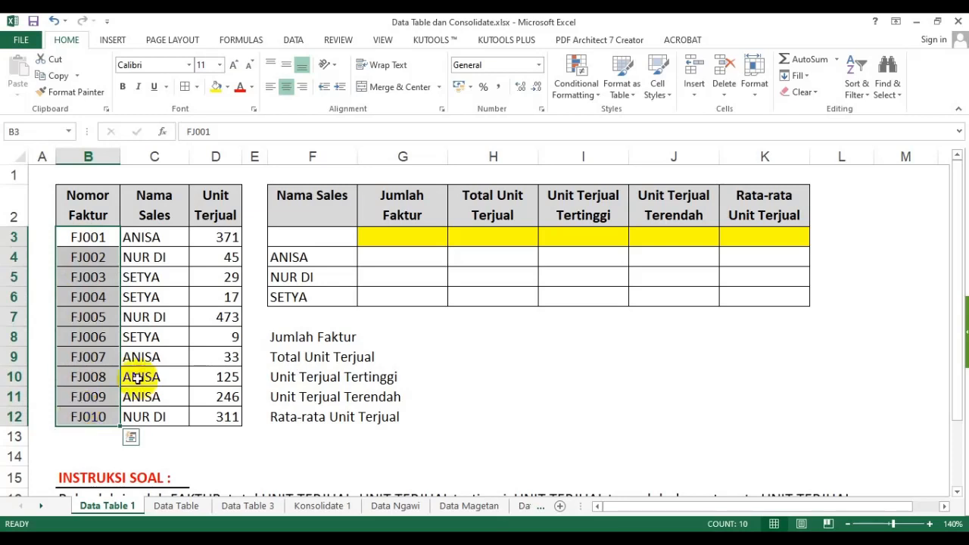
- Review the yellow formula row G3:K3 against the recap headers, starting with Jumlah Faktur
drag(411, 237, 746, 231)
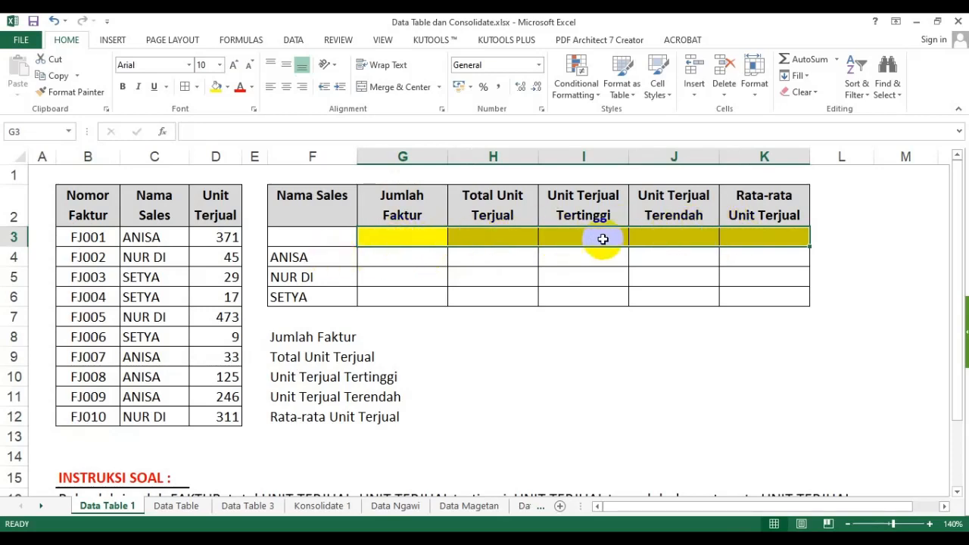
click(422, 238)
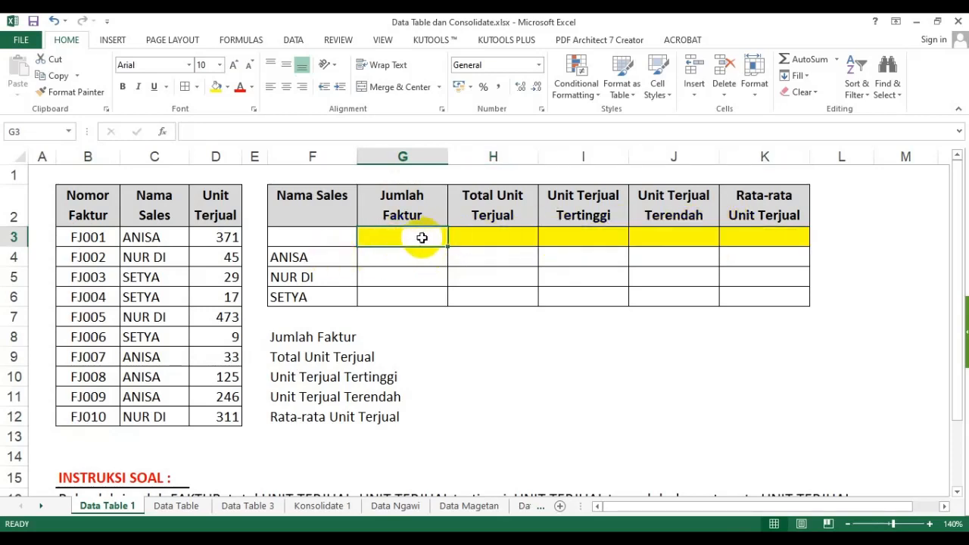
drag(307, 238, 750, 243)
click(417, 238)
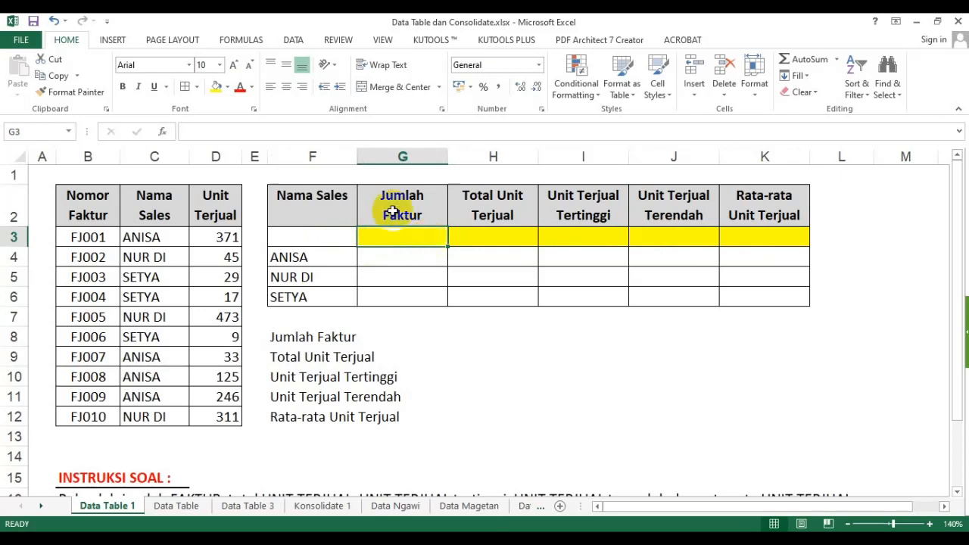
click(579, 337)
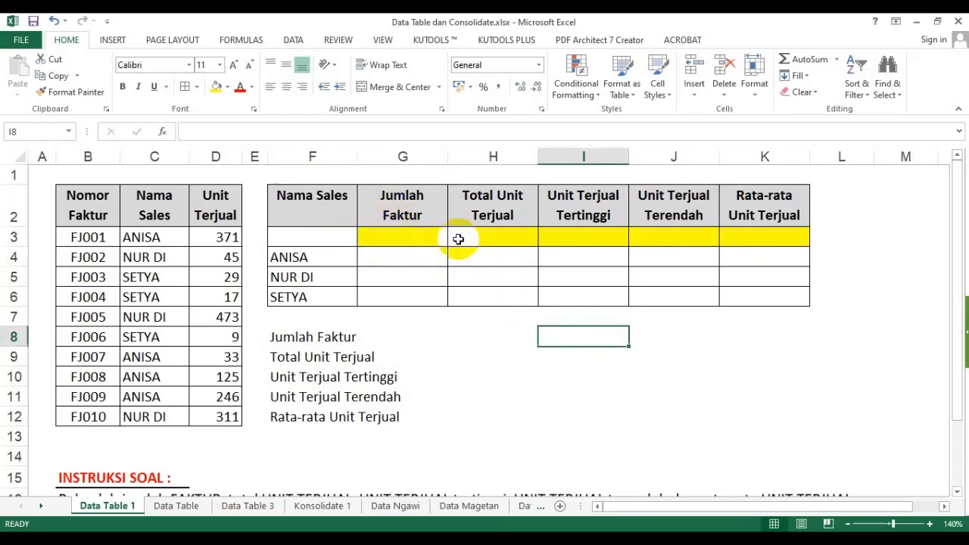
click(407, 197)
click(409, 238)
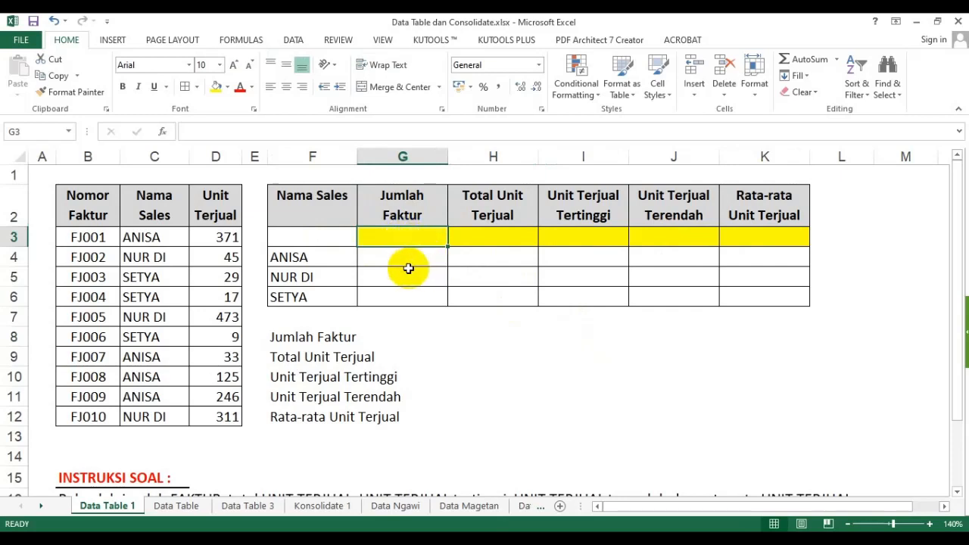
click(586, 261)
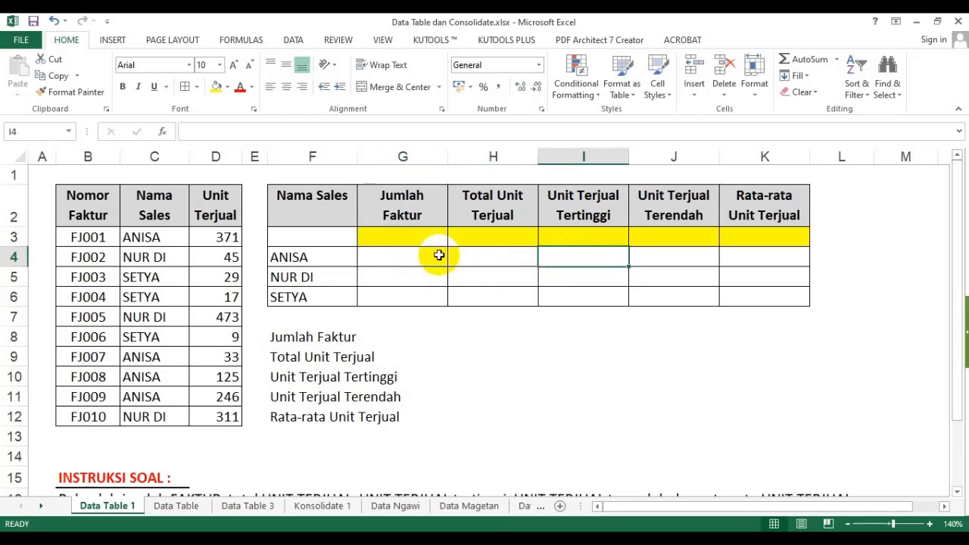
click(407, 241)
text(=)
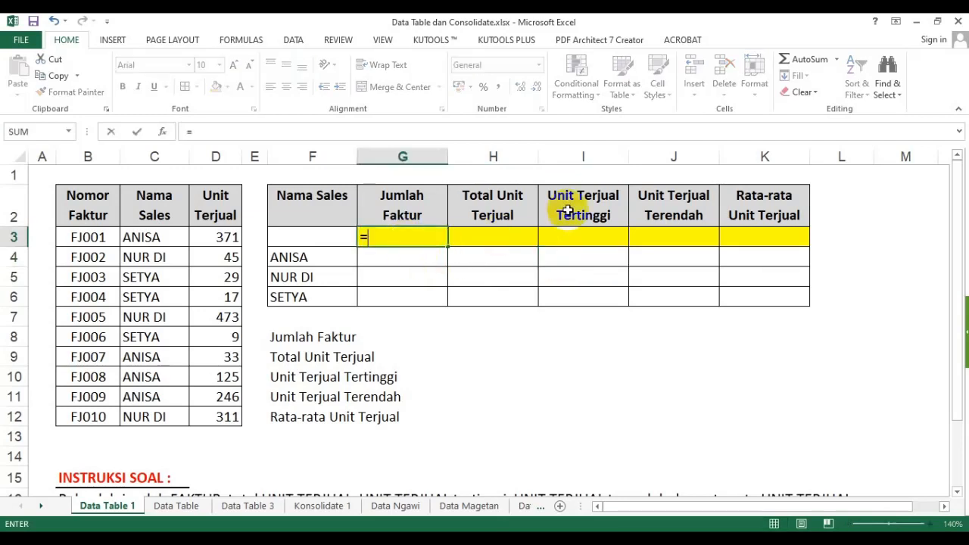
text(dcounta()
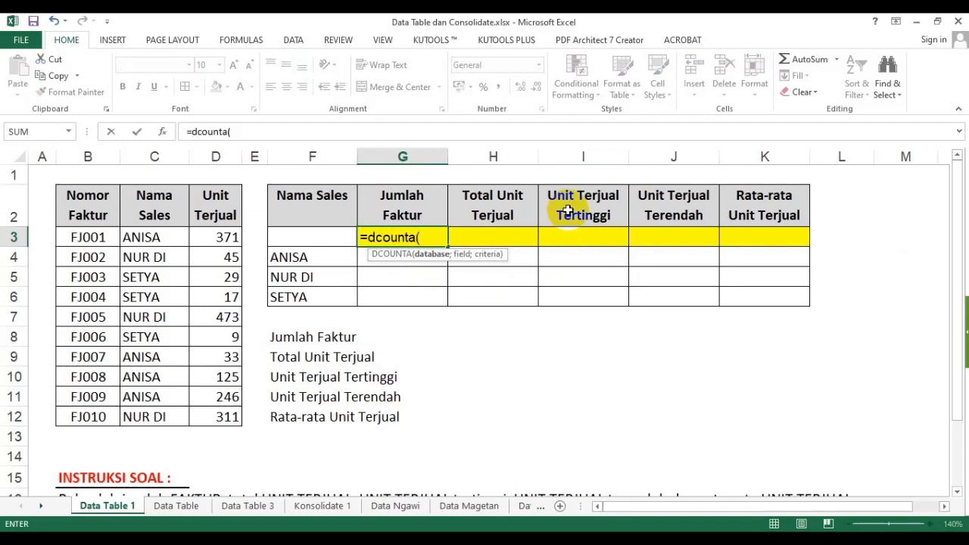
text(?;?;?)
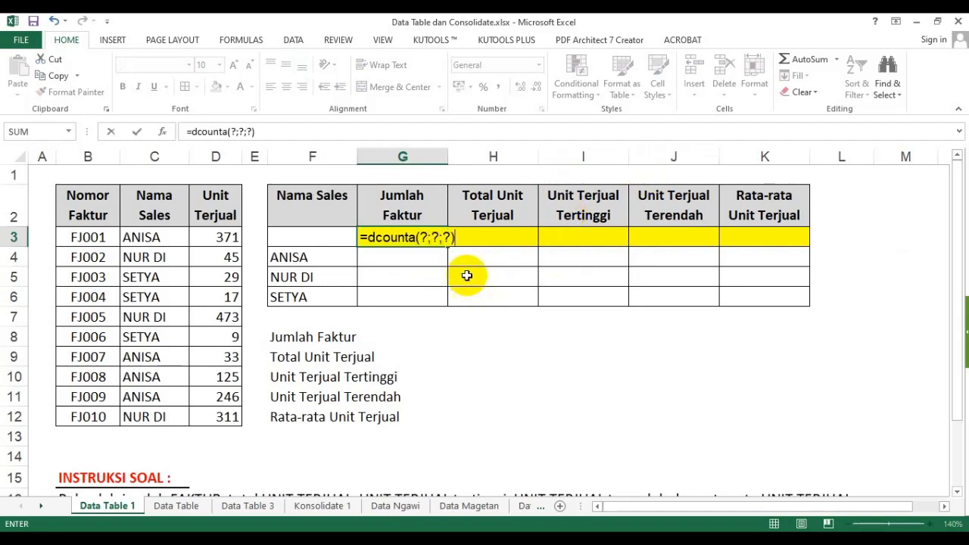
click(422, 238)
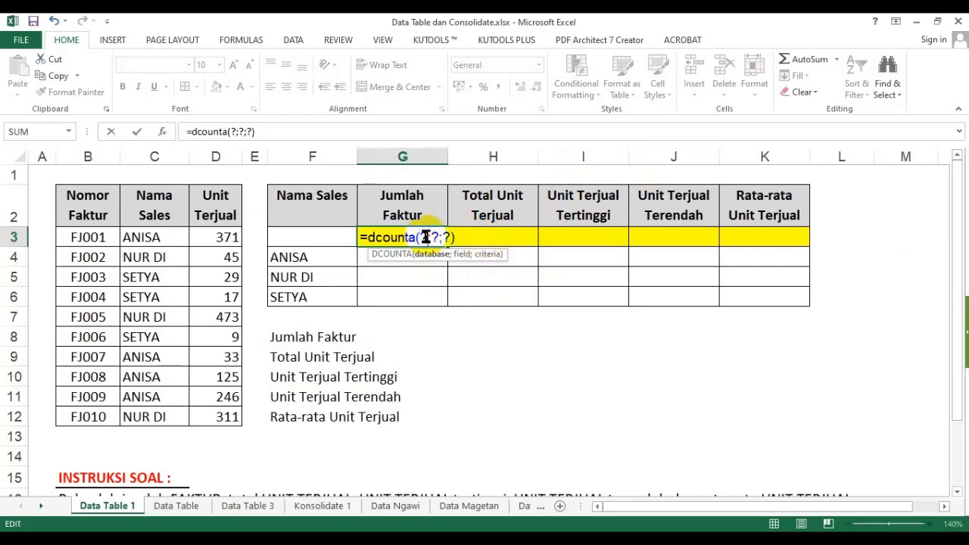
double_click(425, 238)
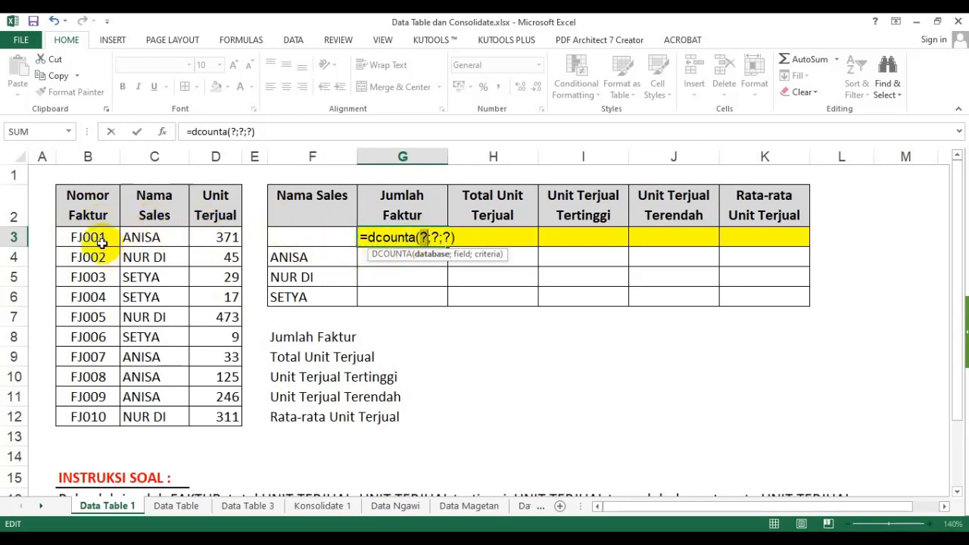
drag(78, 202, 228, 420)
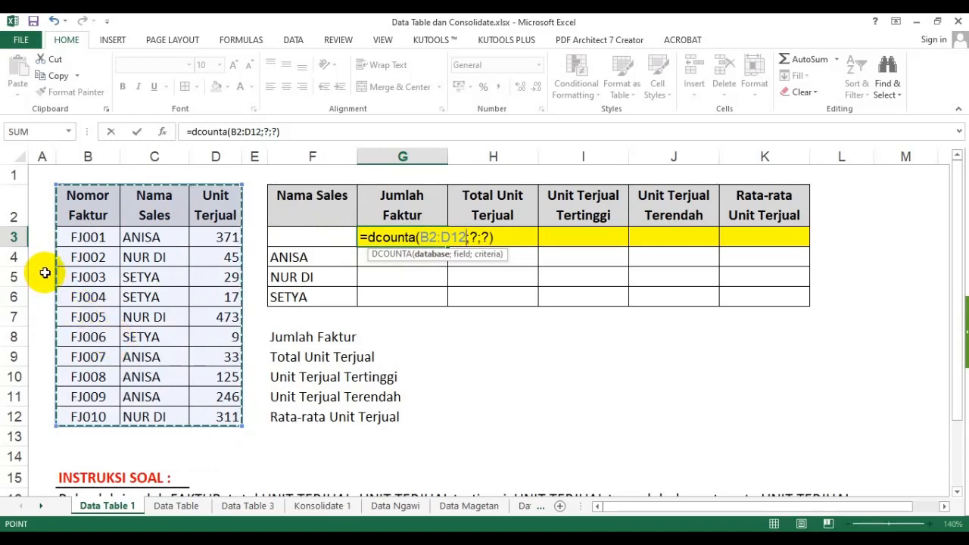
drag(104, 219, 160, 417)
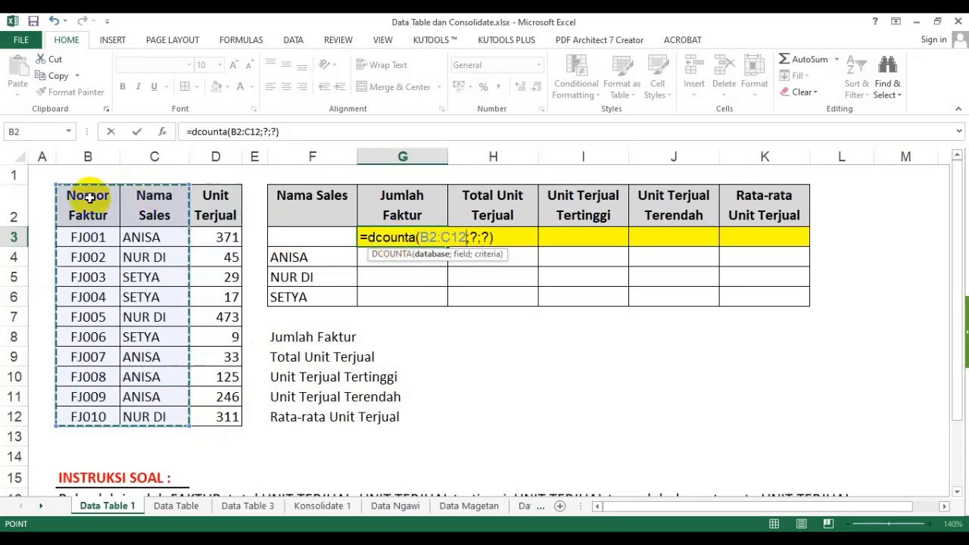
drag(87, 198, 89, 405)
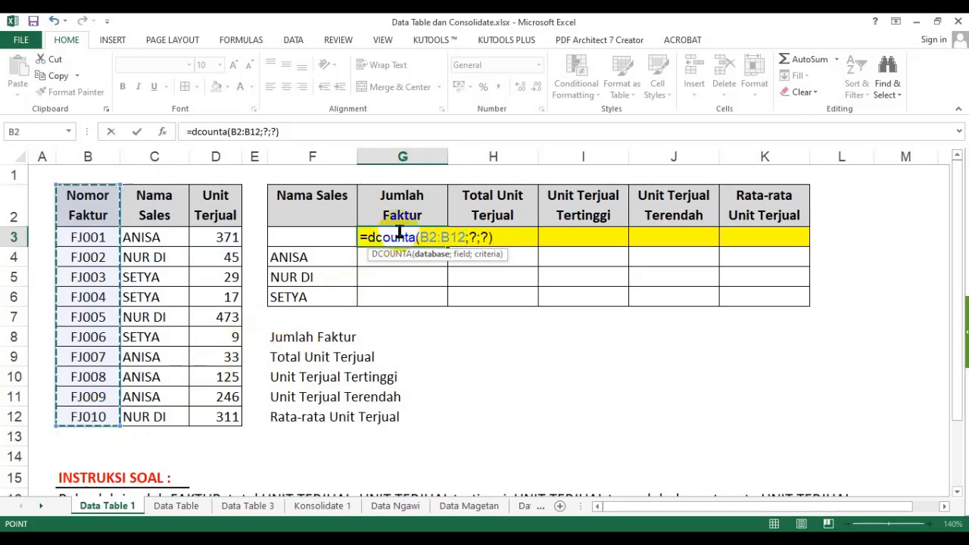
drag(153, 200, 135, 416)
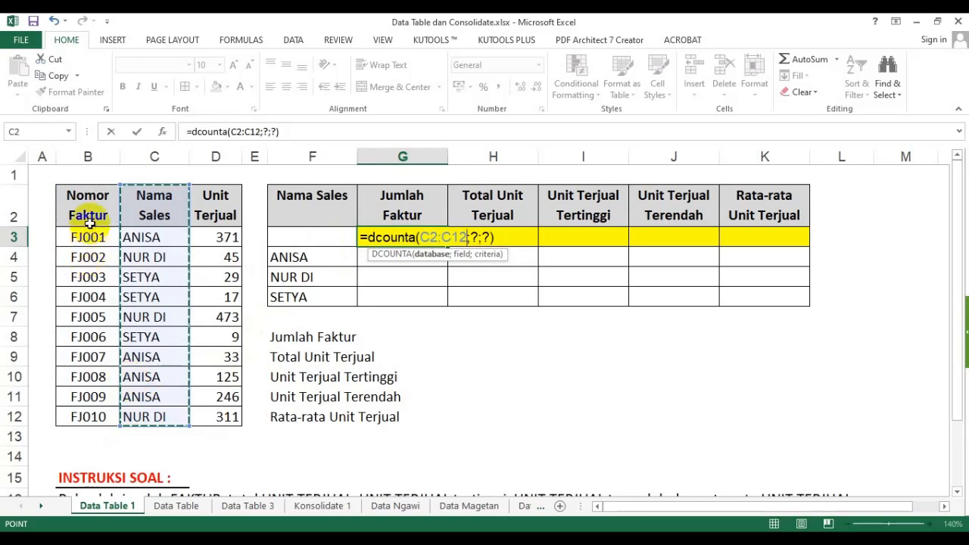
drag(89, 221, 144, 415)
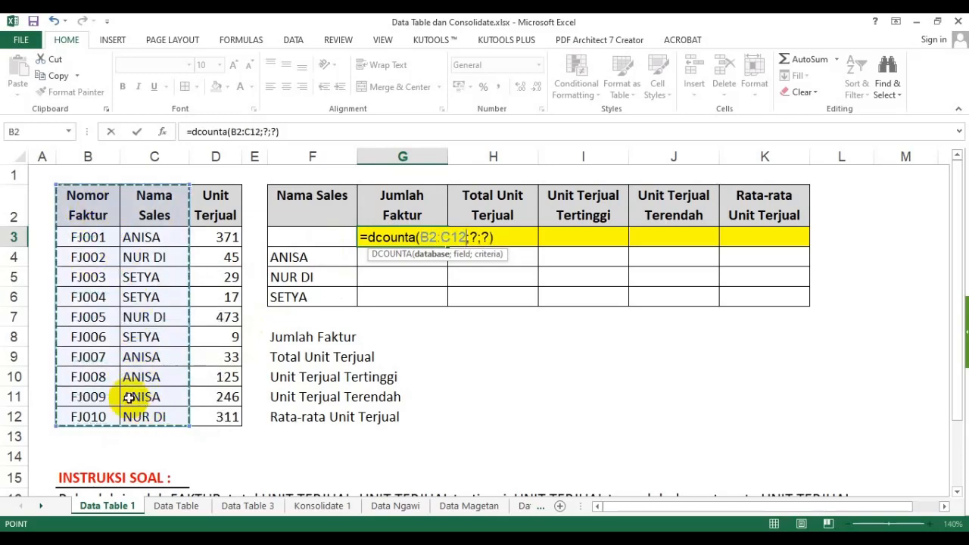
drag(110, 203, 193, 415)
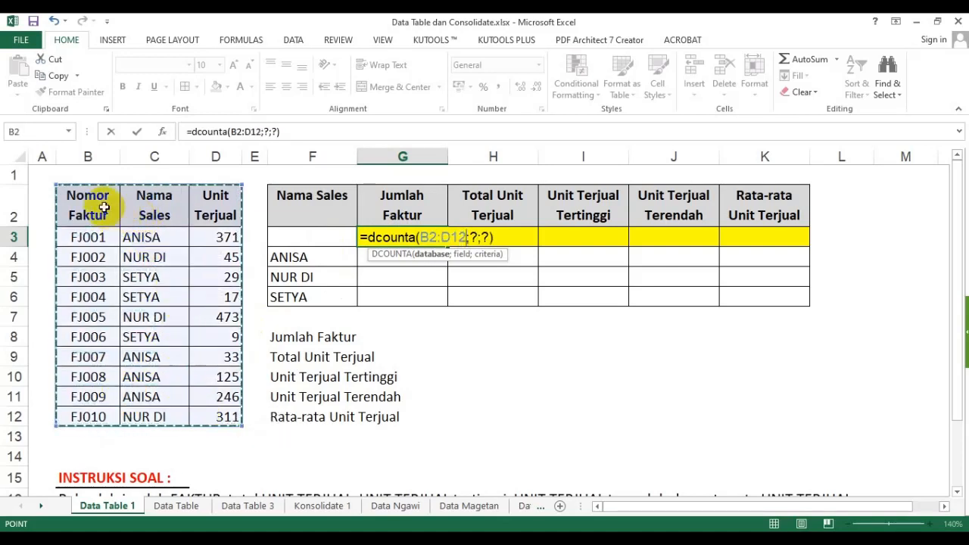
drag(103, 208, 162, 423)
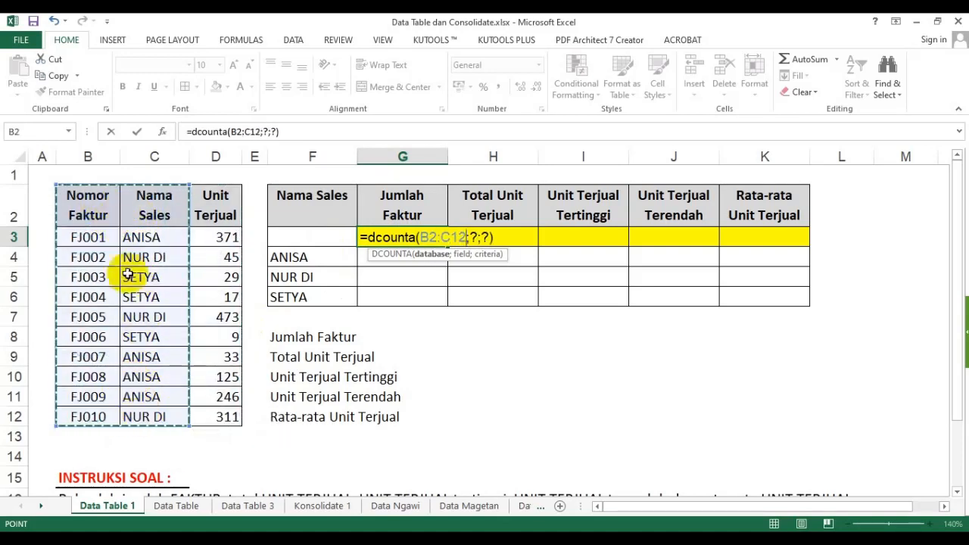
drag(88, 199, 196, 408)
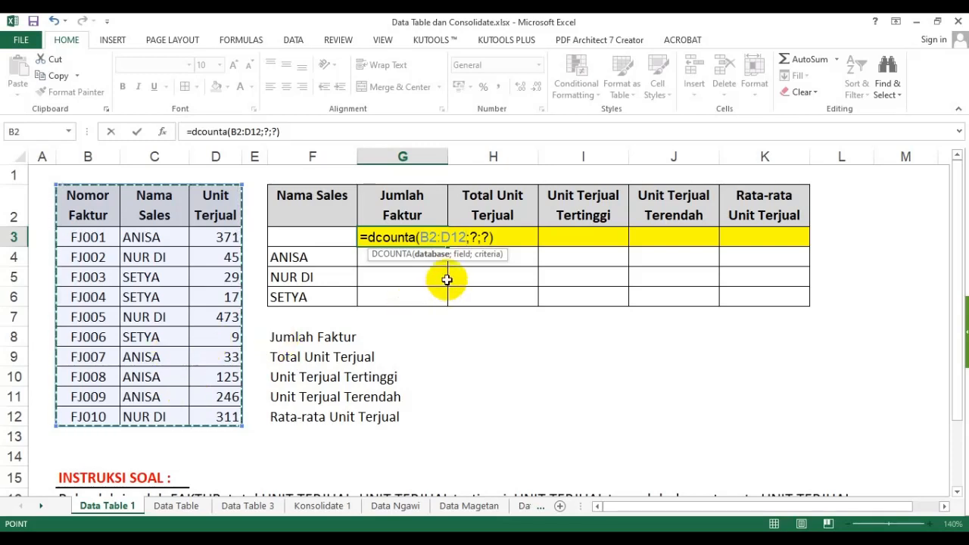
double_click(473, 237)
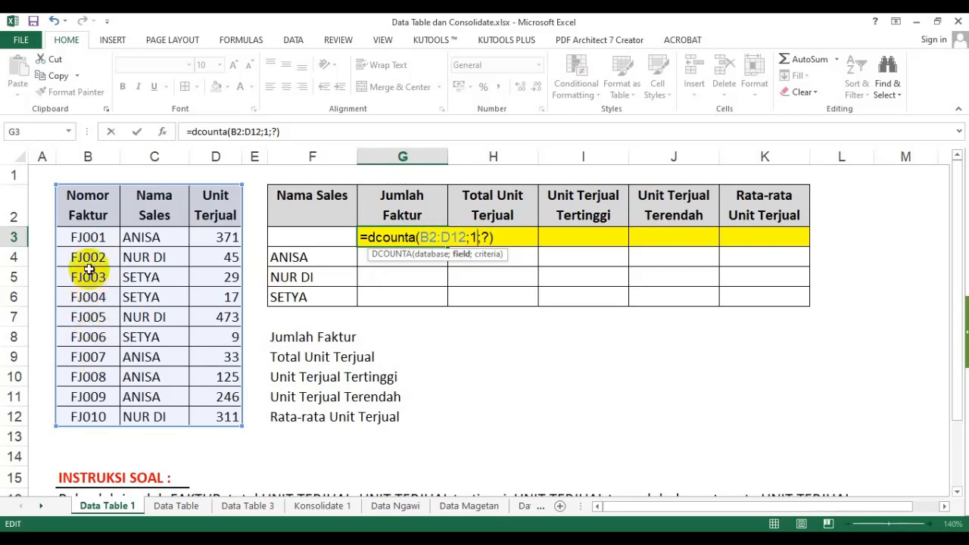
double_click(485, 237)
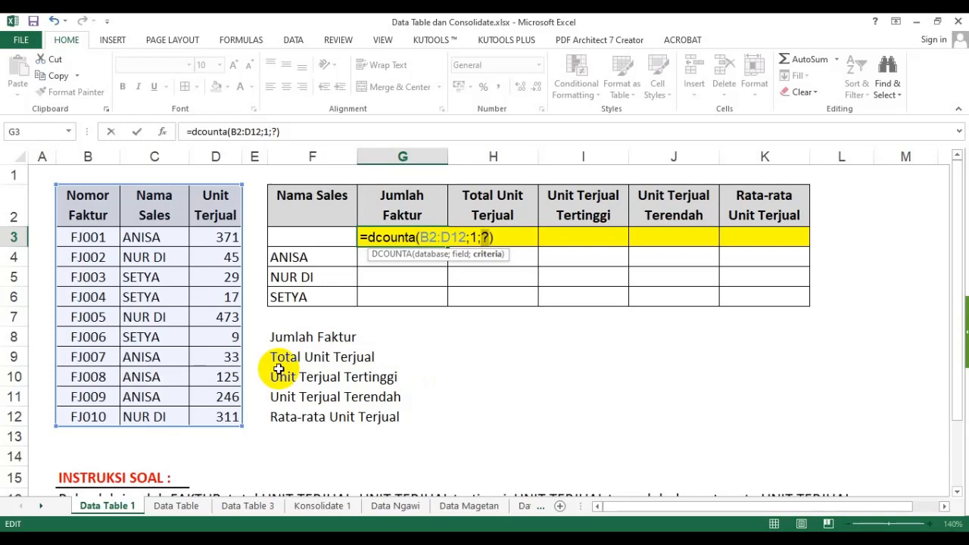
key(Escape)
- Compare the source data with the recap table, and narrow the empty column L beside the recap
drag(98, 199, 183, 380)
drag(307, 198, 772, 284)
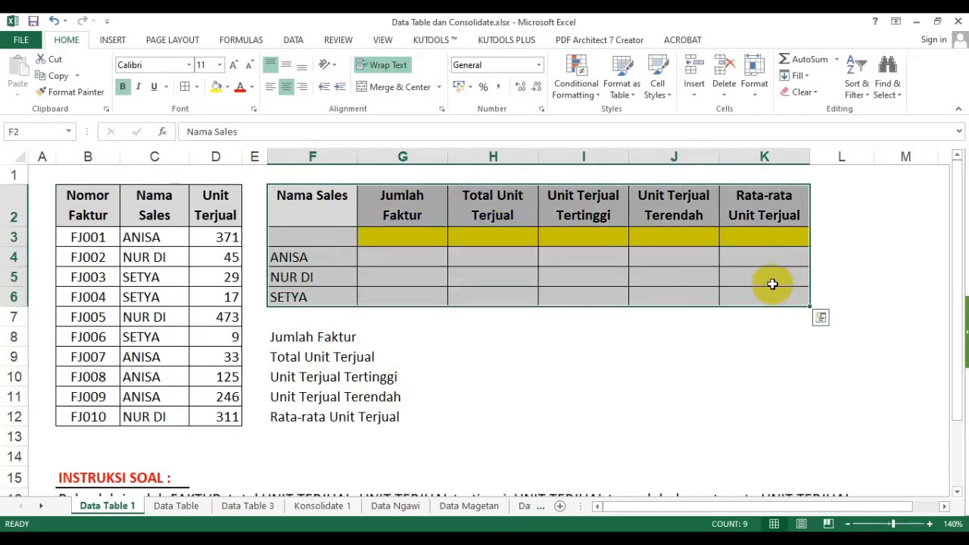
drag(76, 210, 178, 424)
drag(309, 199, 691, 295)
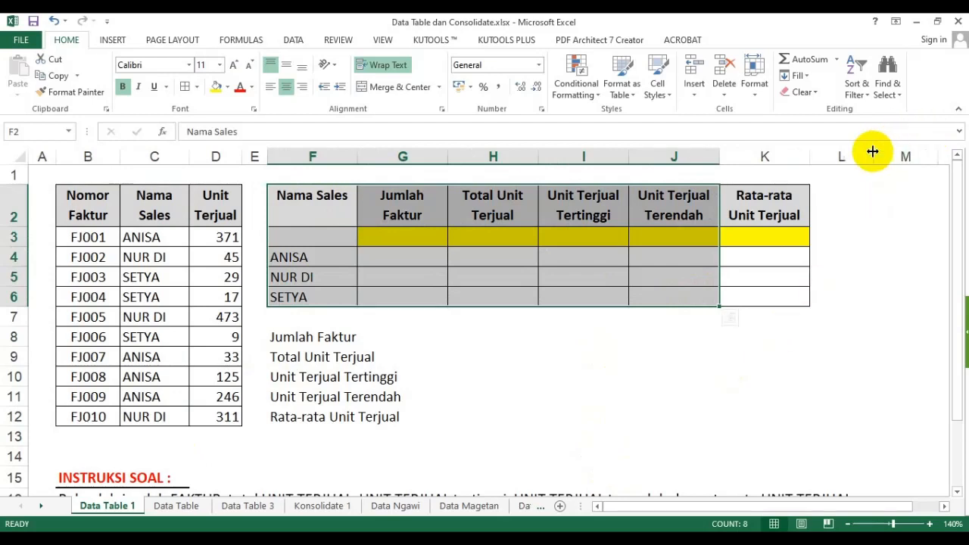
drag(873, 151, 843, 152)
- Review the recap headers G2:K2 from Jumlah Faktur onward and the Nama Sales column F2:F6
click(411, 216)
click(509, 211)
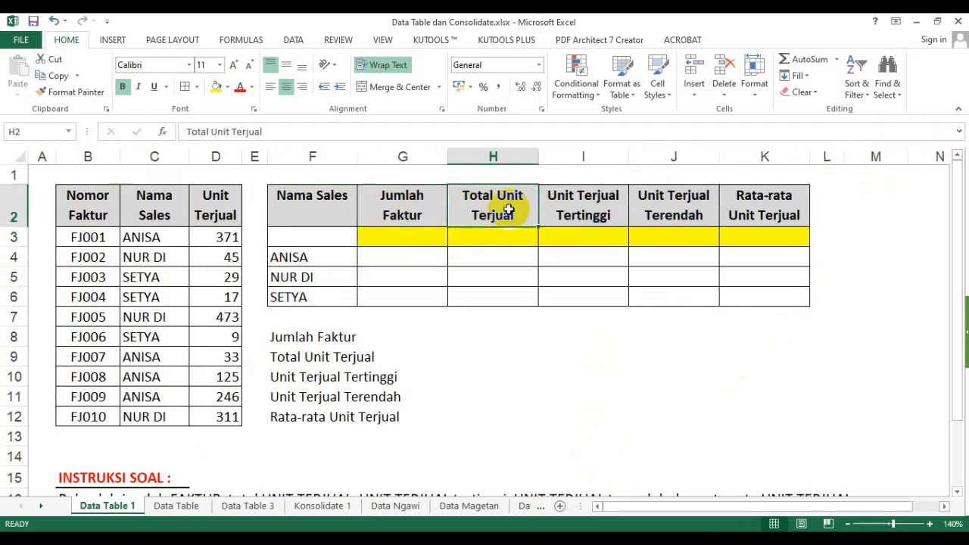
click(624, 203)
click(750, 194)
click(400, 205)
click(493, 209)
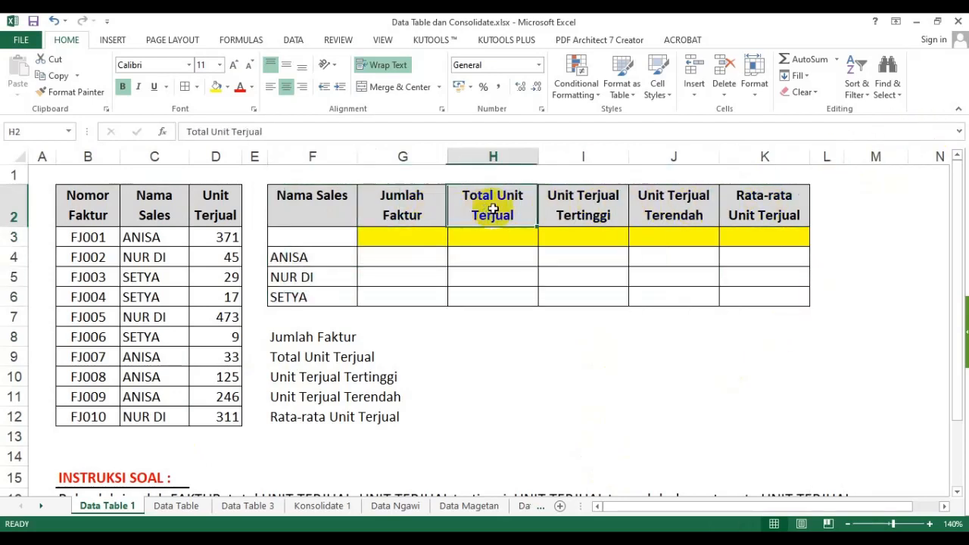
click(627, 199)
click(742, 194)
drag(399, 205, 712, 208)
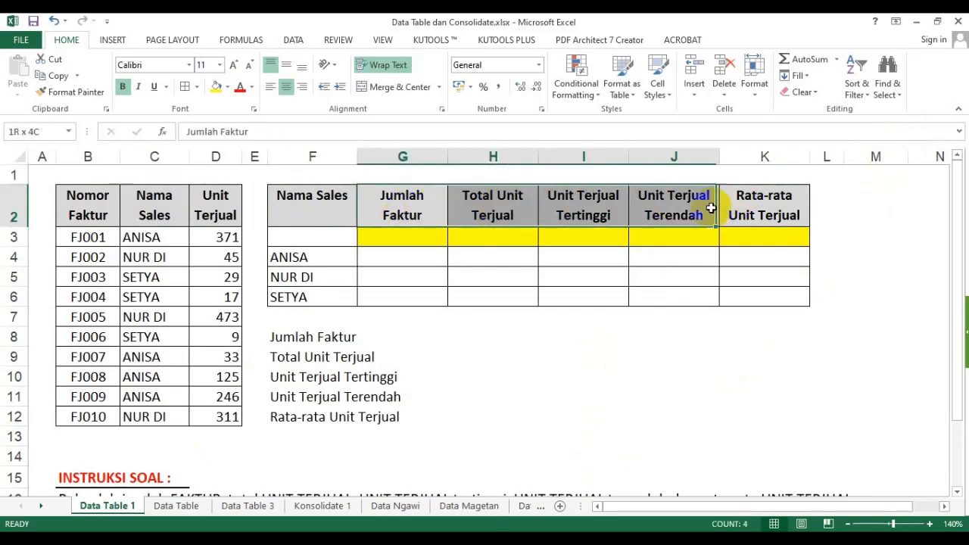
drag(292, 199, 295, 295)
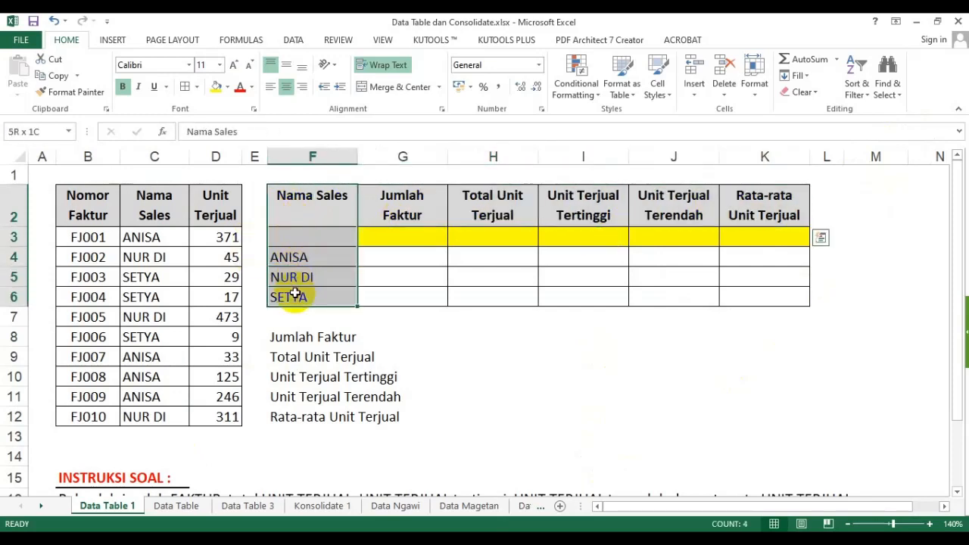
- Copy the Nama Sales header and the blank cell below it, F2:F3, to M2:M3, and narrow column F
click(318, 212)
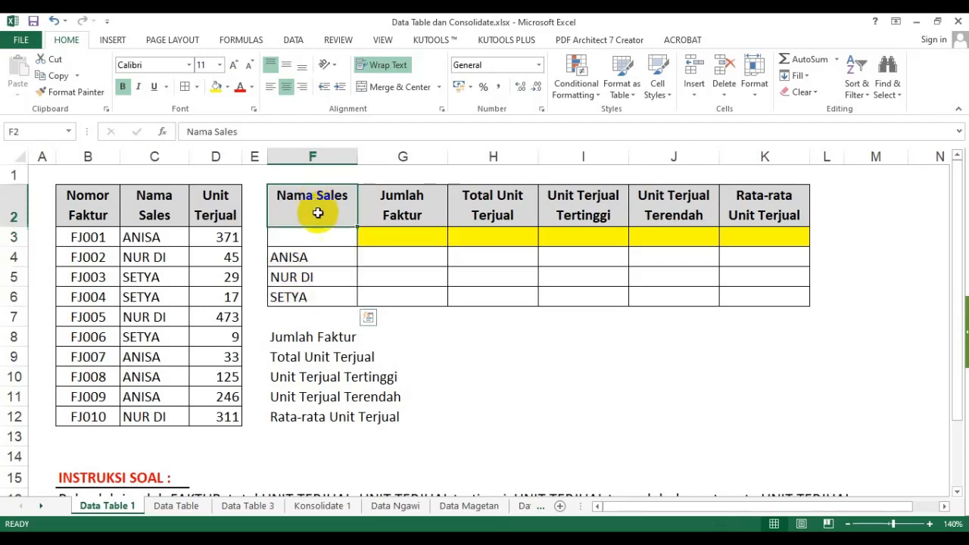
drag(319, 213, 318, 237)
key(ctrl+c)
click(892, 194)
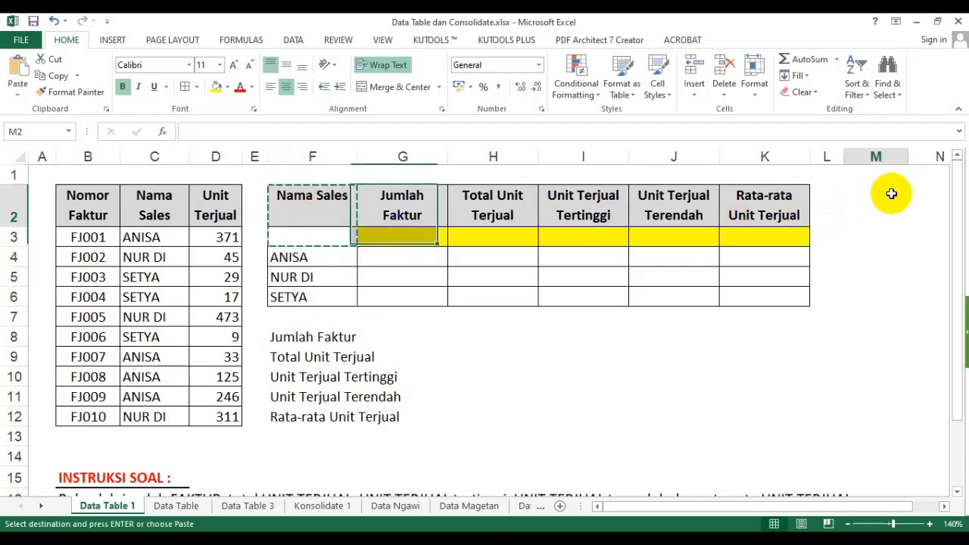
key(ctrl+v)
click(834, 298)
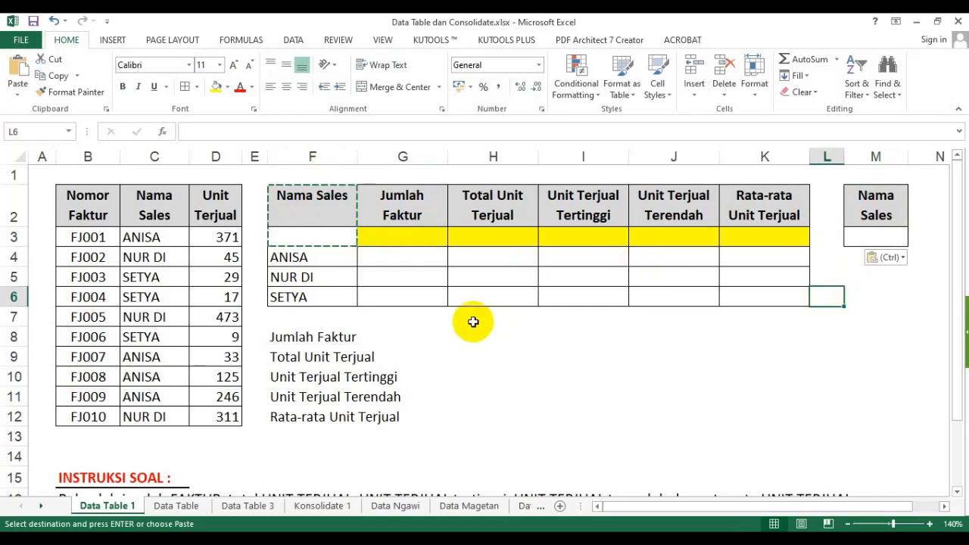
key(Escape)
drag(358, 159, 340, 166)
click(340, 168)
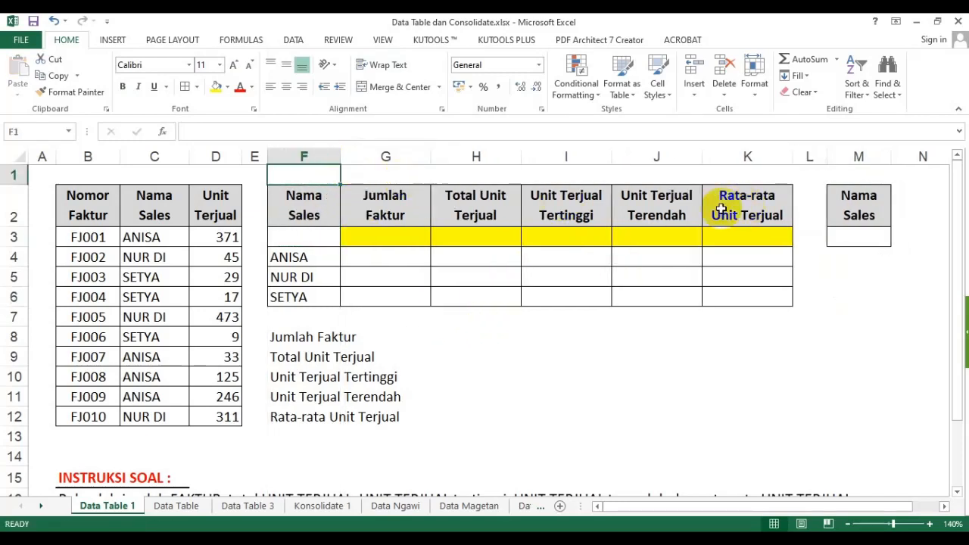
- Examine the criteria range M2:M3 against the source data and the recap table
click(861, 217)
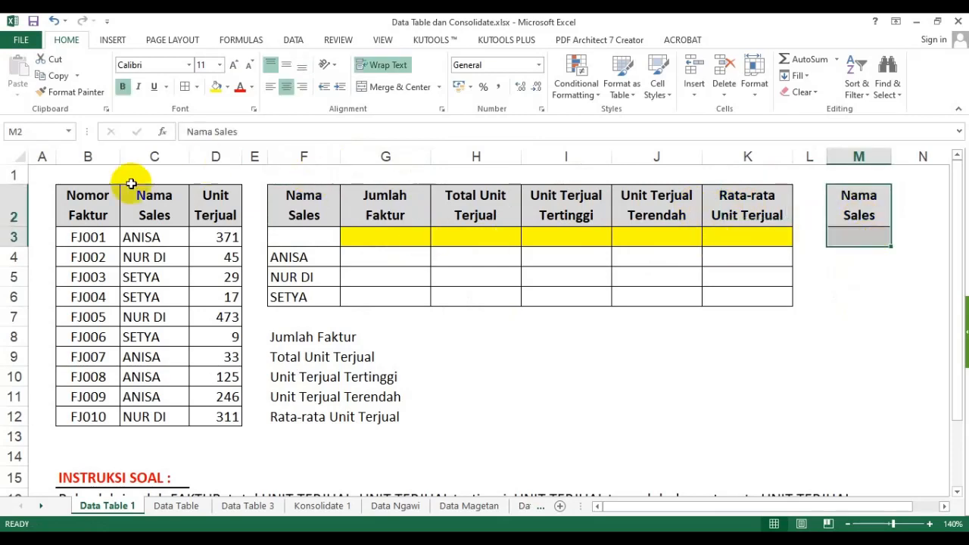
drag(131, 195, 162, 357)
drag(375, 206, 608, 283)
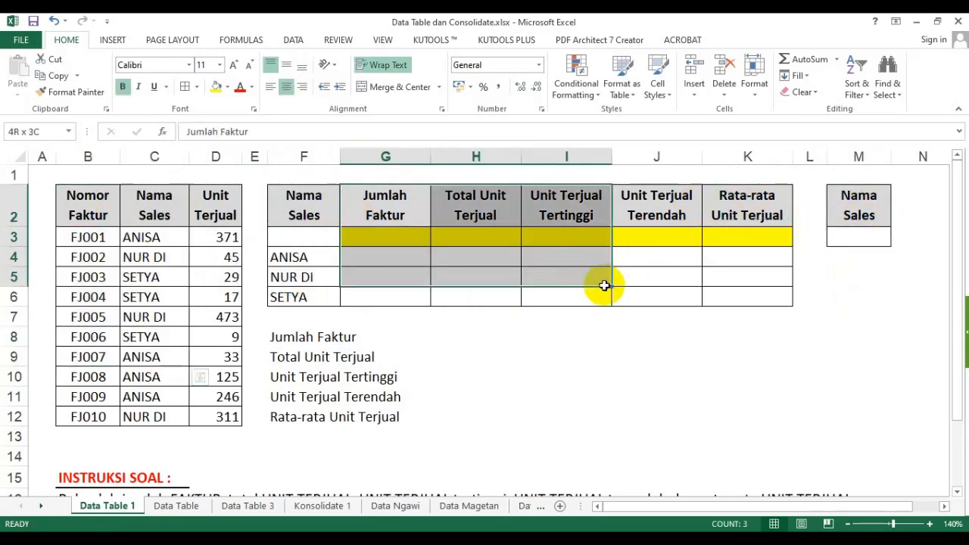
drag(869, 209, 866, 238)
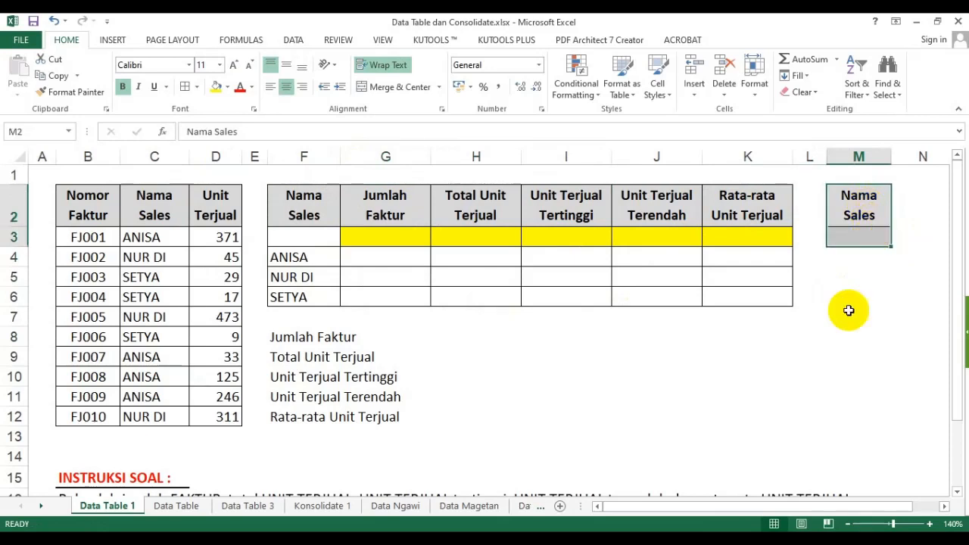
click(851, 312)
click(868, 236)
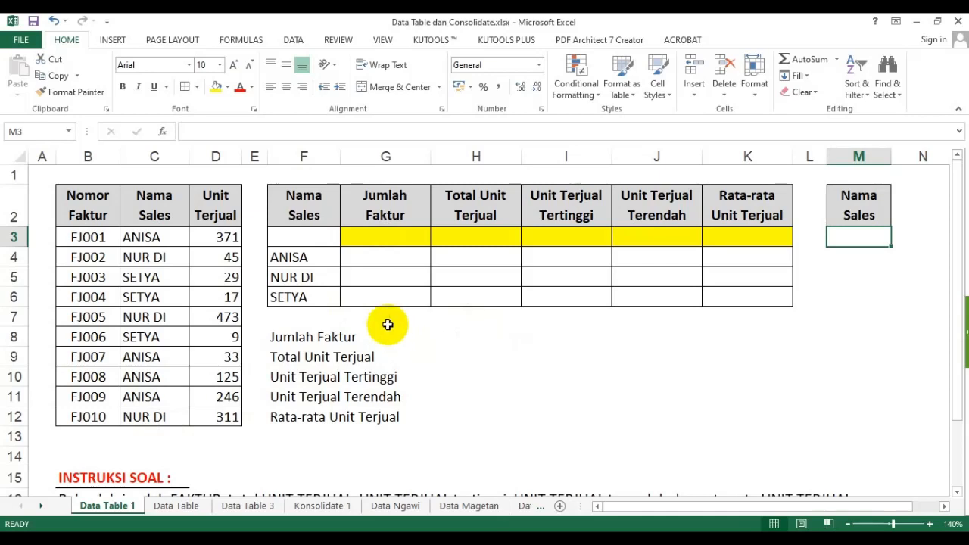
- Enter the Jumlah Faktur formula =DCOUNTA(B2:D12;1;M2:M3) in G3
click(385, 236)
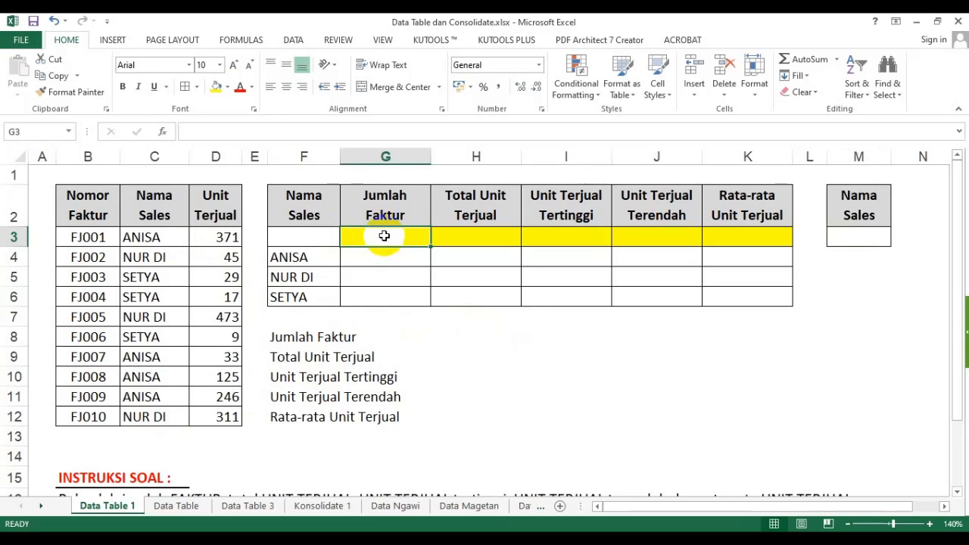
text(=dcounta()
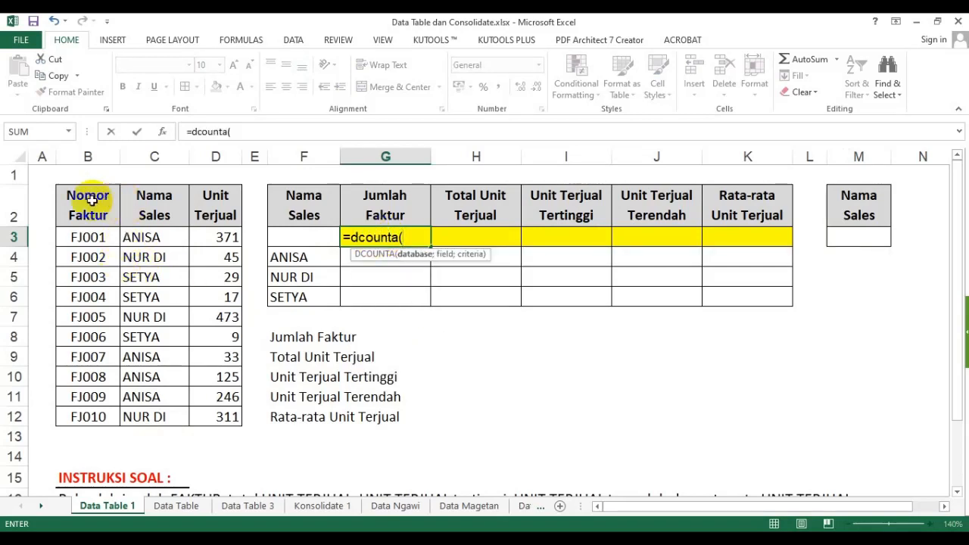
drag(96, 197, 230, 418)
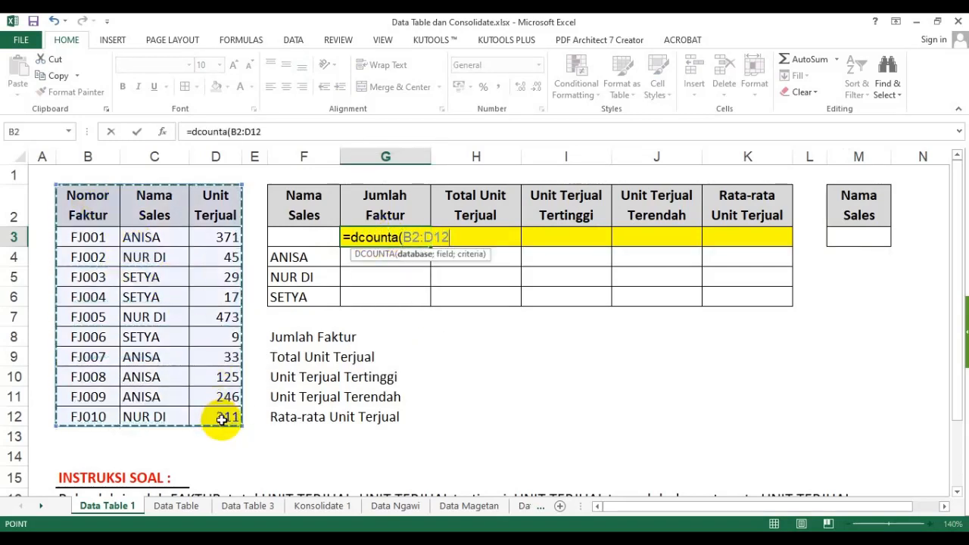
text(;1;)
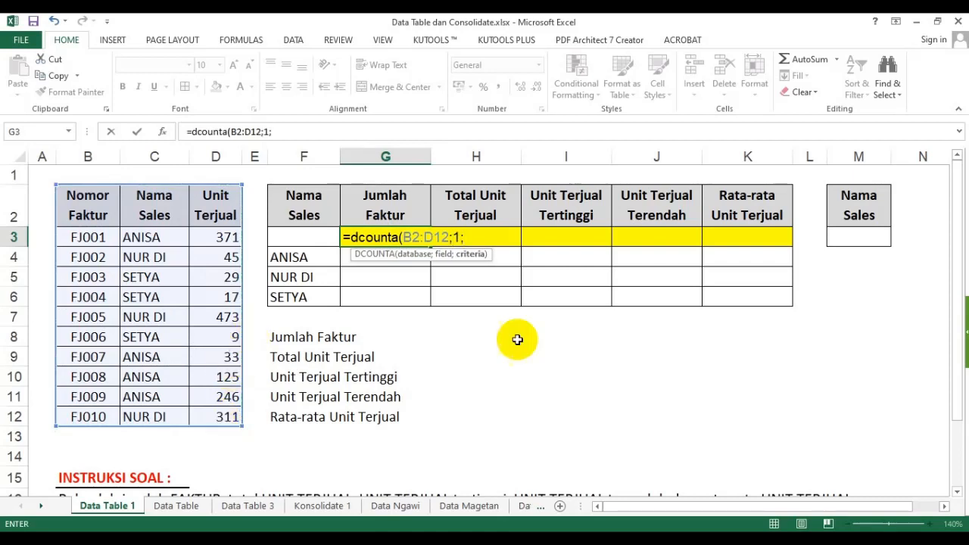
drag(861, 214, 868, 233)
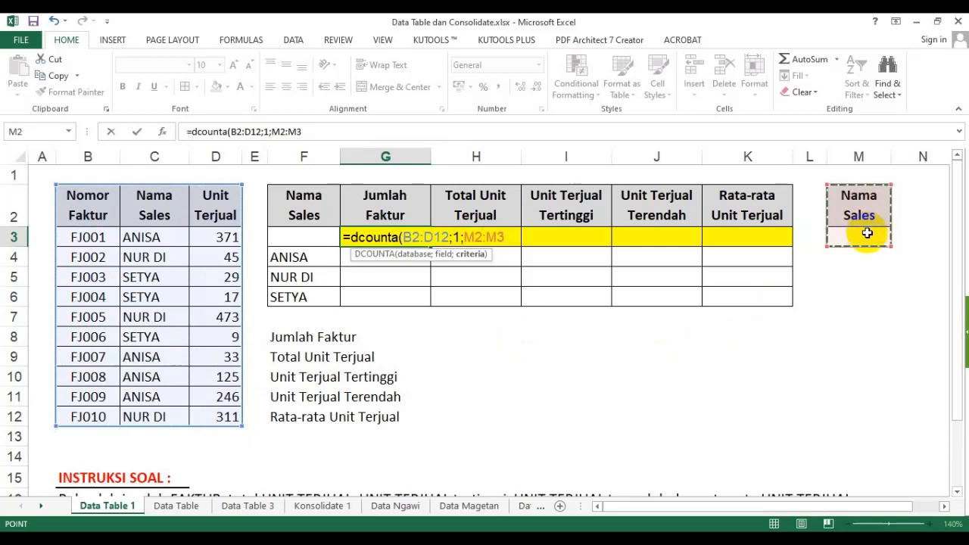
key(Return)
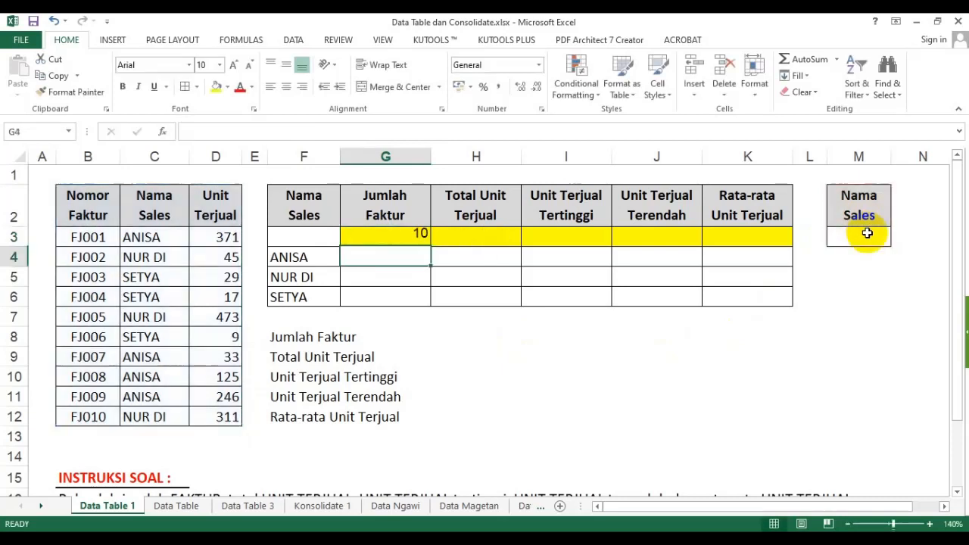
- Examine the recap table's formula row F3:K3, from the blank Nama Sales cell across each summary column
click(400, 237)
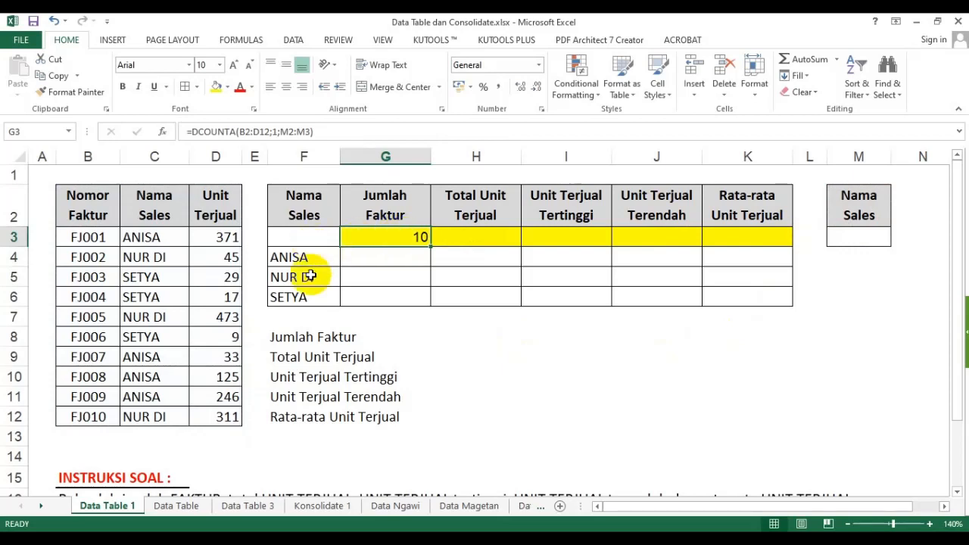
click(306, 237)
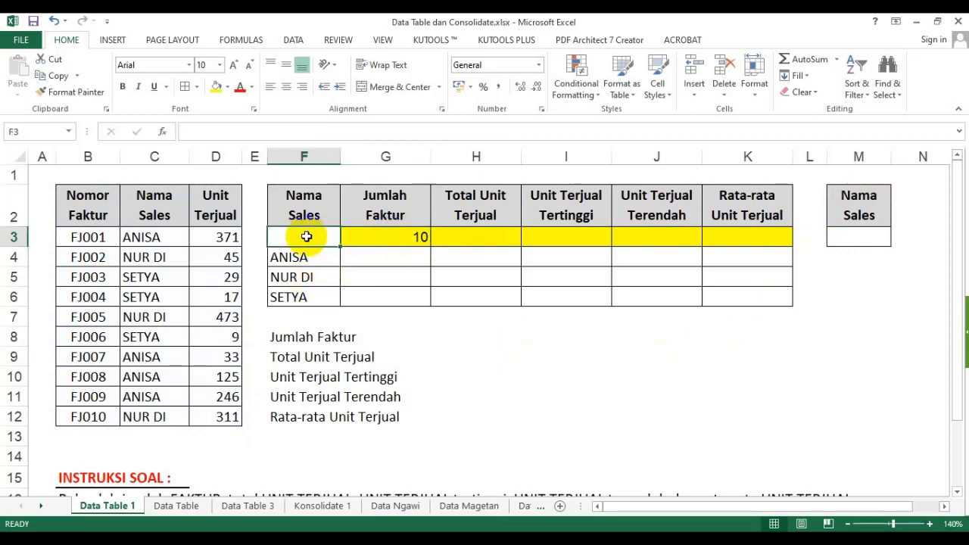
drag(389, 236, 747, 234)
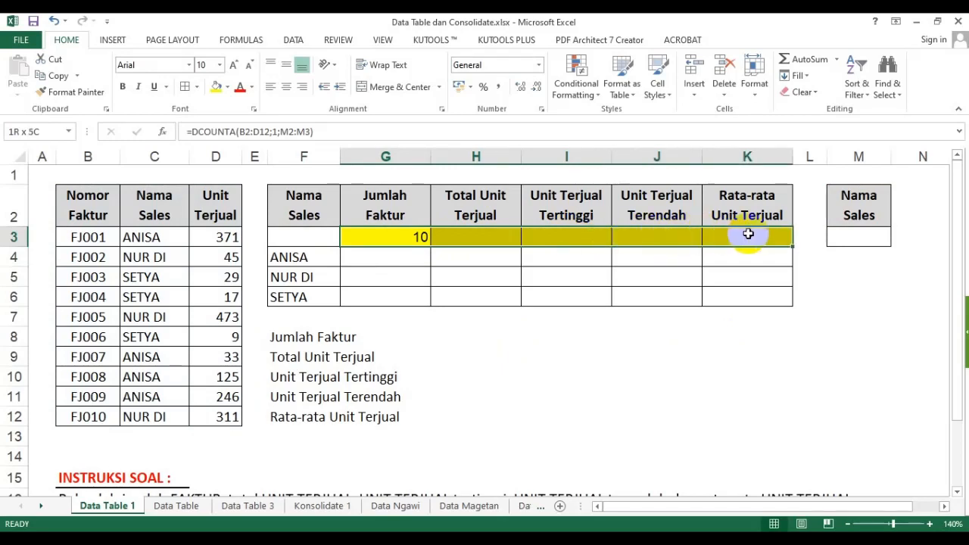
click(399, 235)
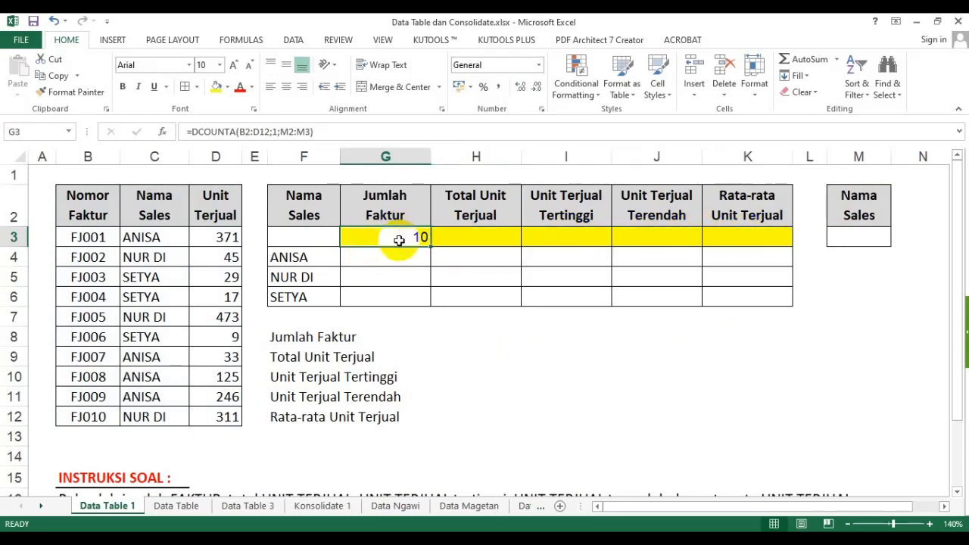
click(483, 236)
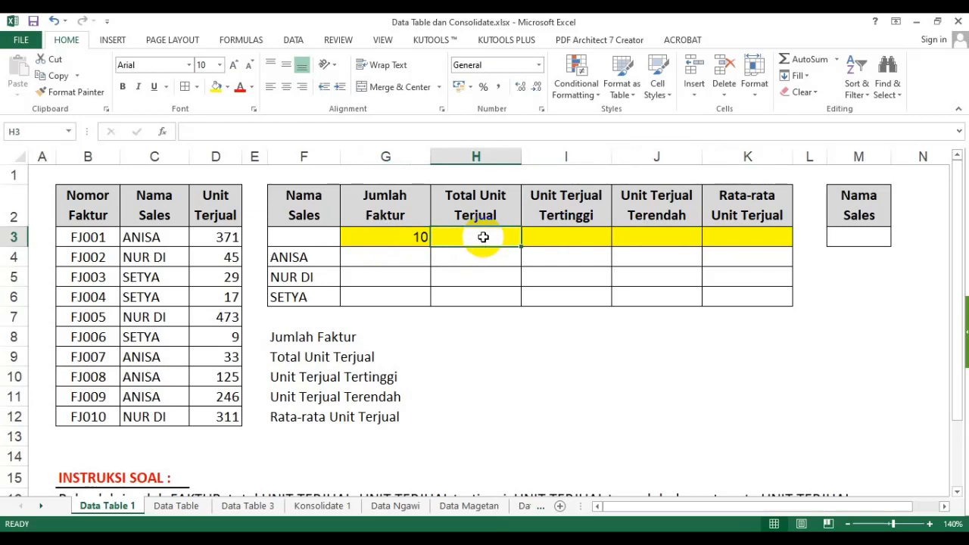
click(567, 237)
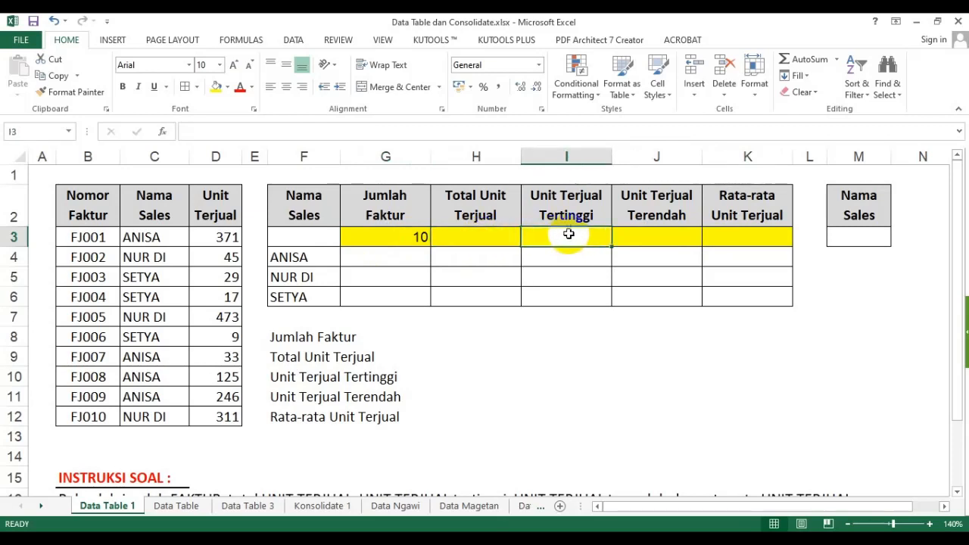
click(651, 235)
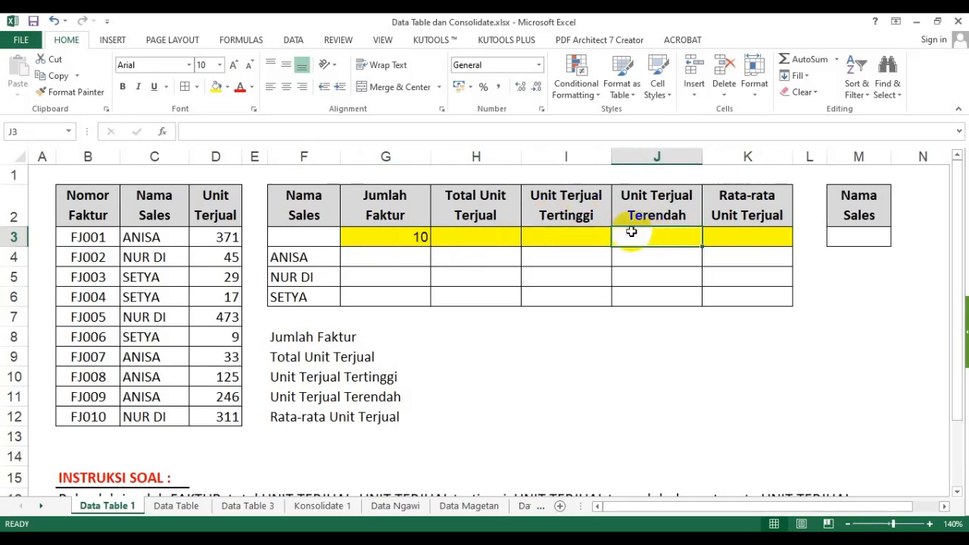
click(754, 241)
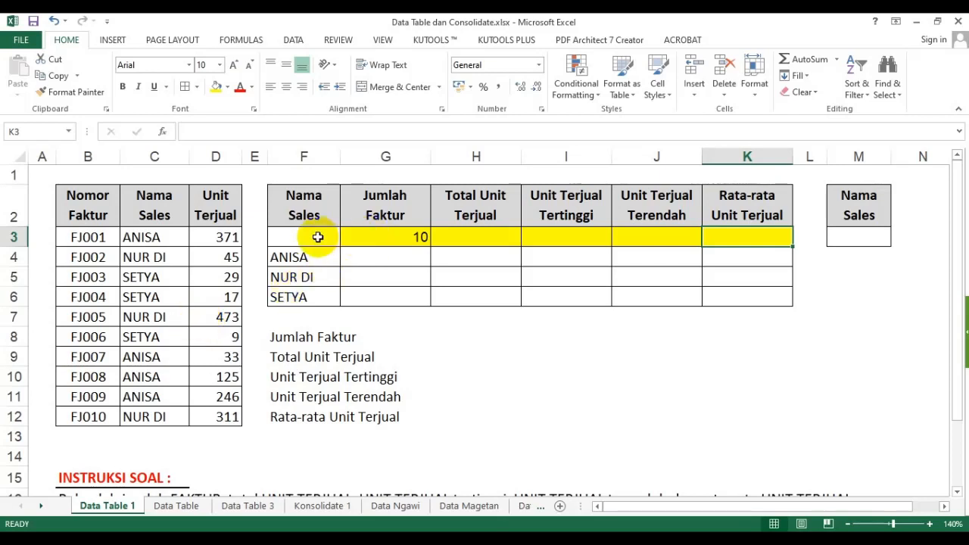
drag(314, 237, 727, 234)
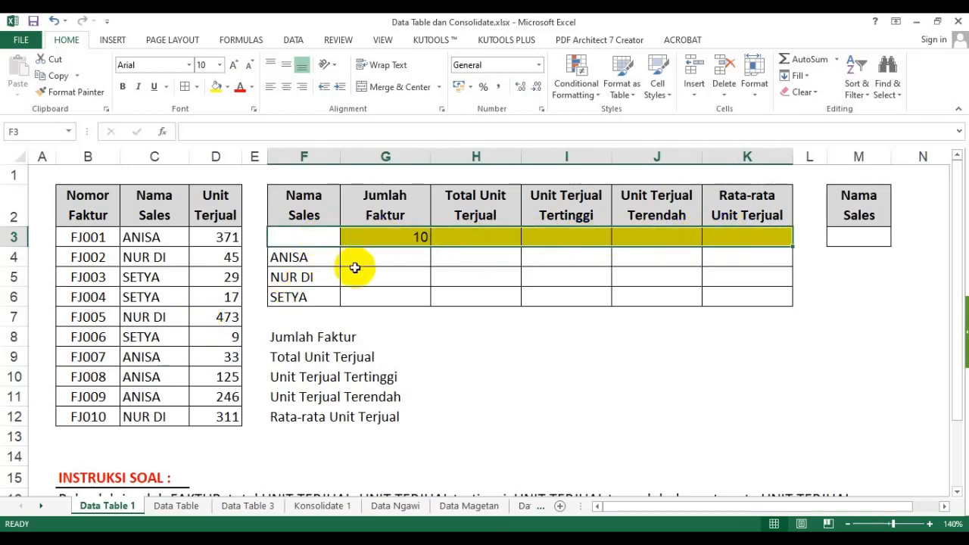
click(378, 262)
- Enter the Total Unit Terjual formula =DSUM(B2:D12;3;M2:M3) in H3
click(471, 235)
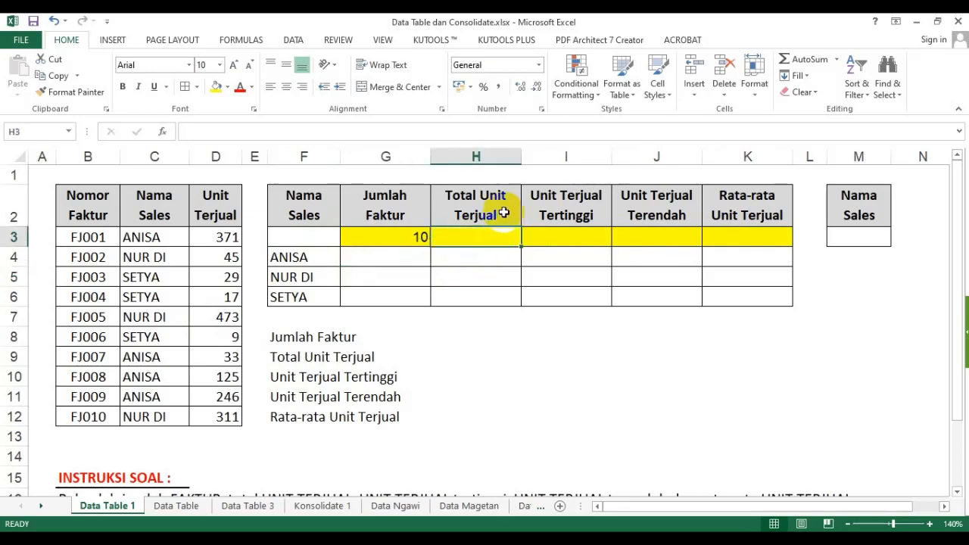
drag(215, 220, 217, 417)
click(475, 235)
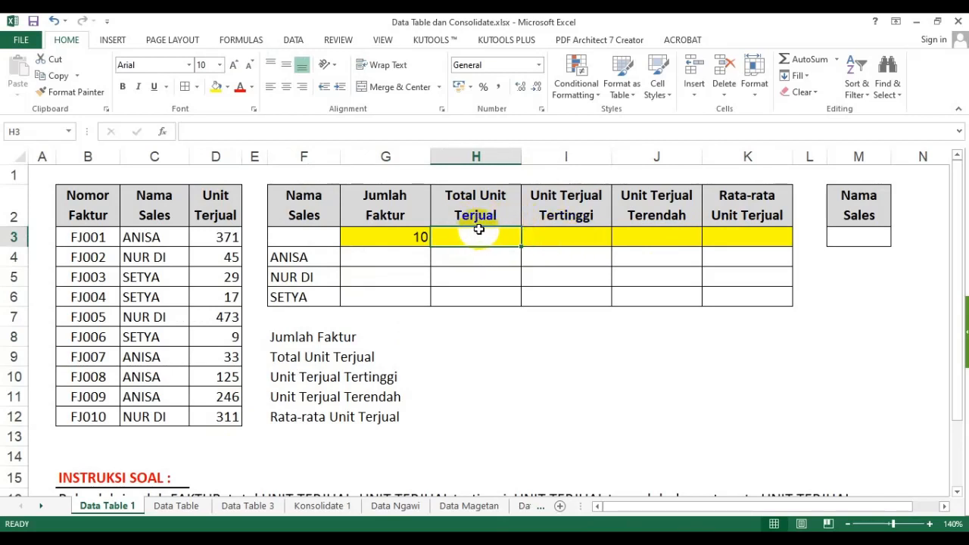
text(=dus)
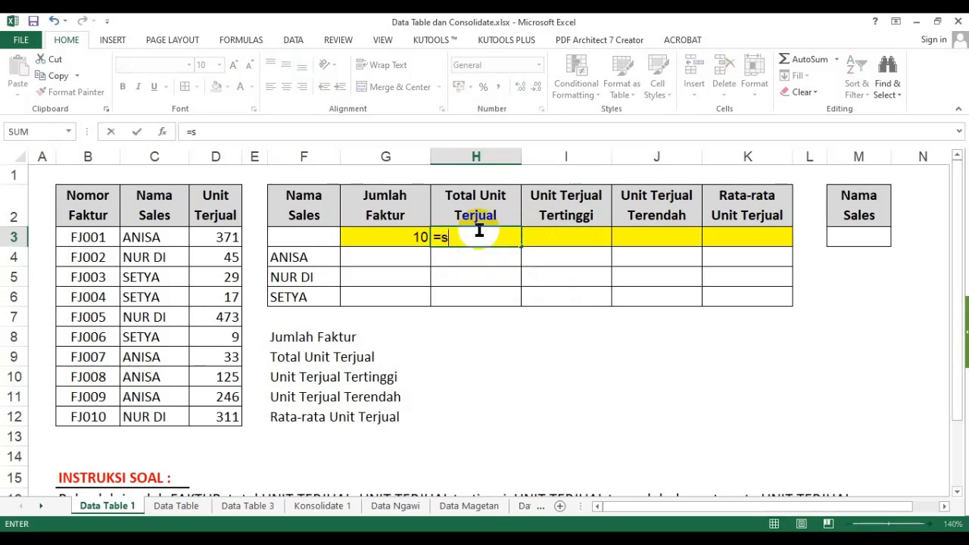
text(m)
key(BackSpace)
key(BackSpace)
key(BackSpace)
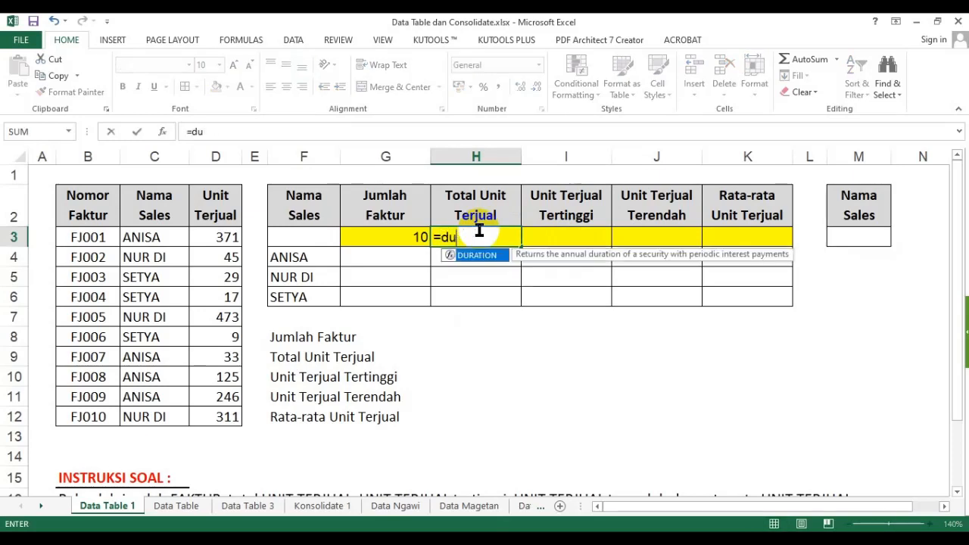
text(sum()
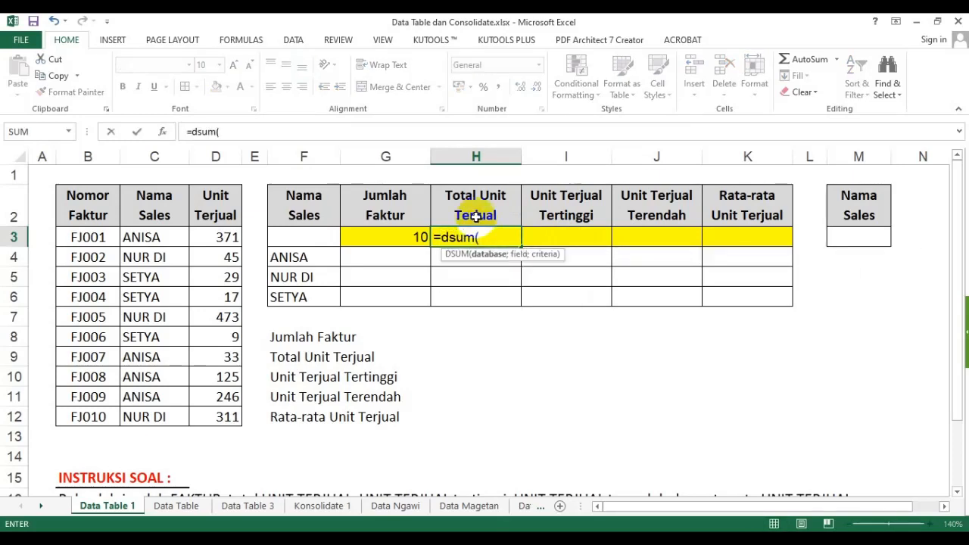
click(90, 204)
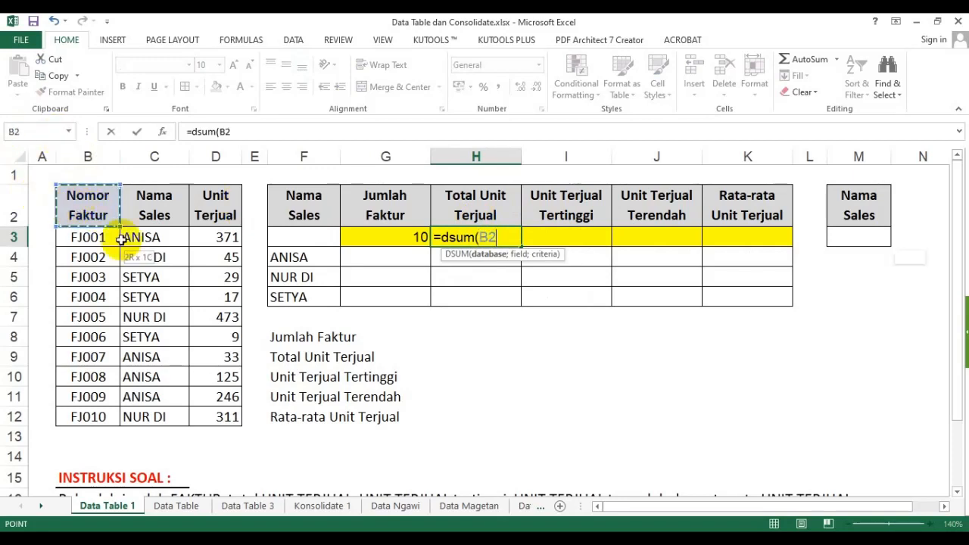
drag(88, 204, 218, 430)
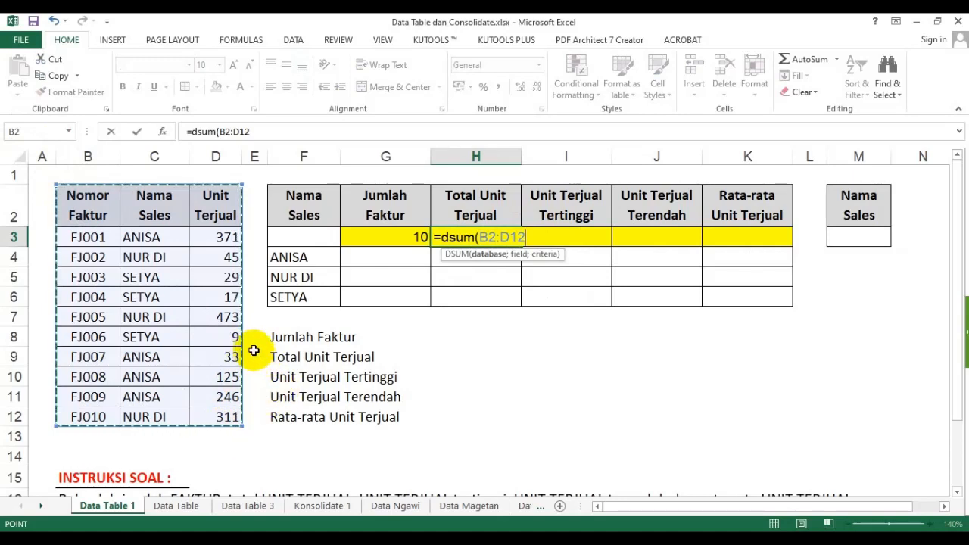
text(;3;)
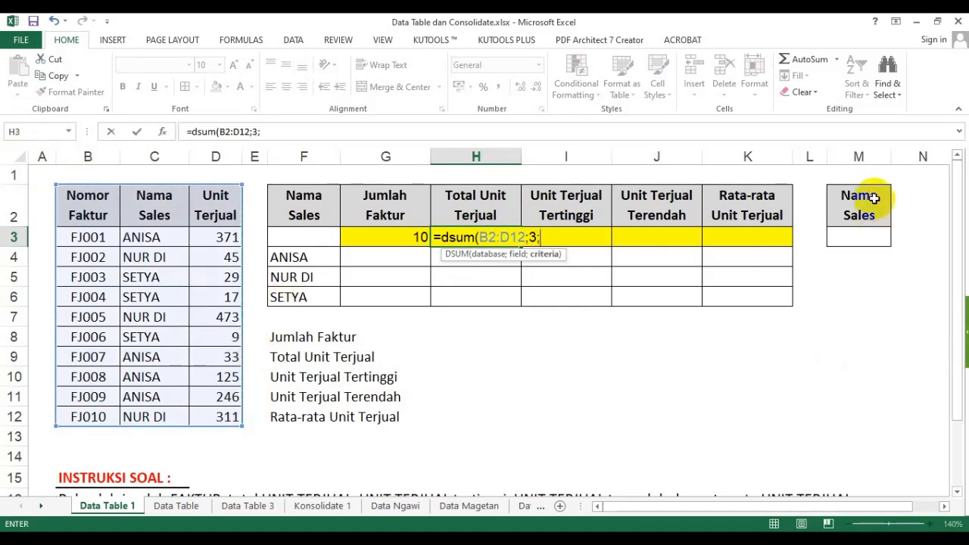
drag(877, 195, 872, 244)
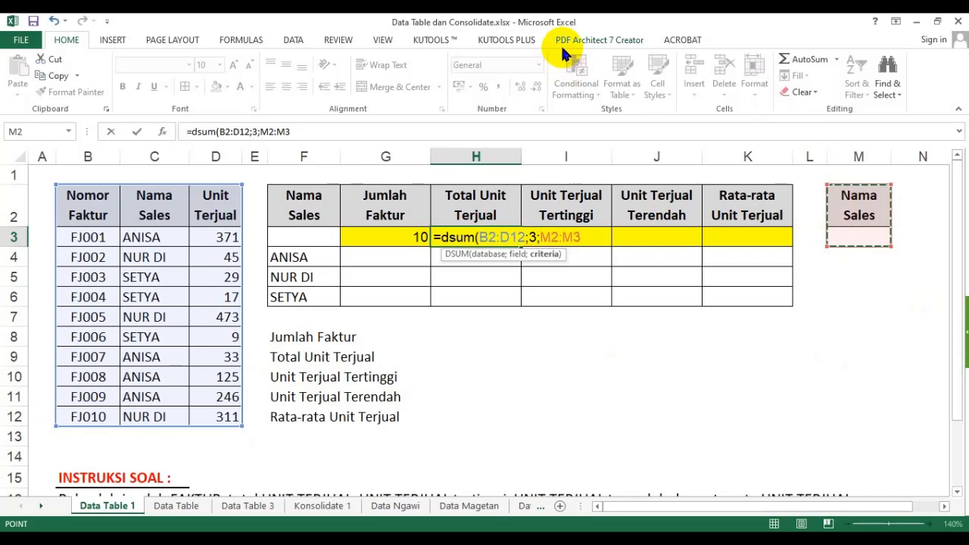
key(Return)
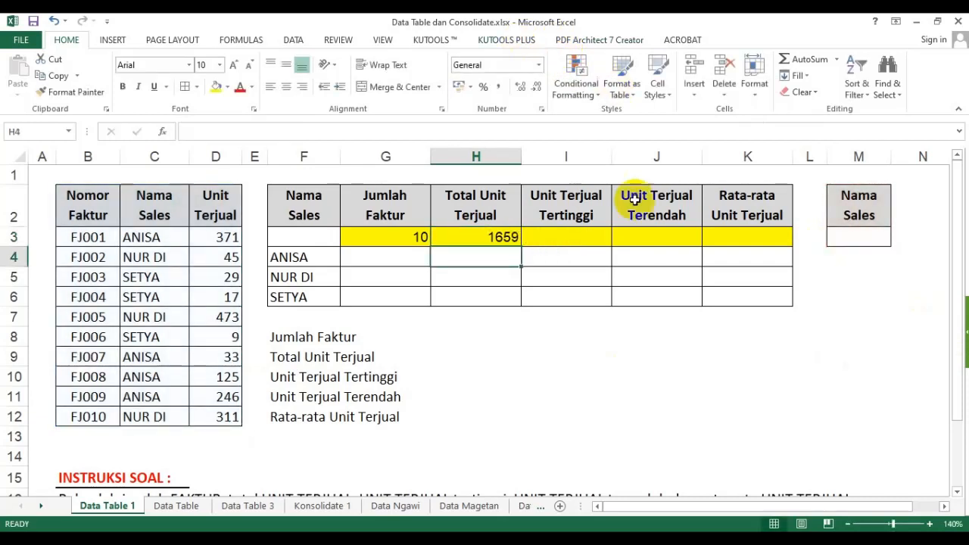
- Review the Total Unit Terjual formula in H3 and compare the source Unit Terjual column D2:D12 with the Unit Terjual Tertinggi column
click(518, 239)
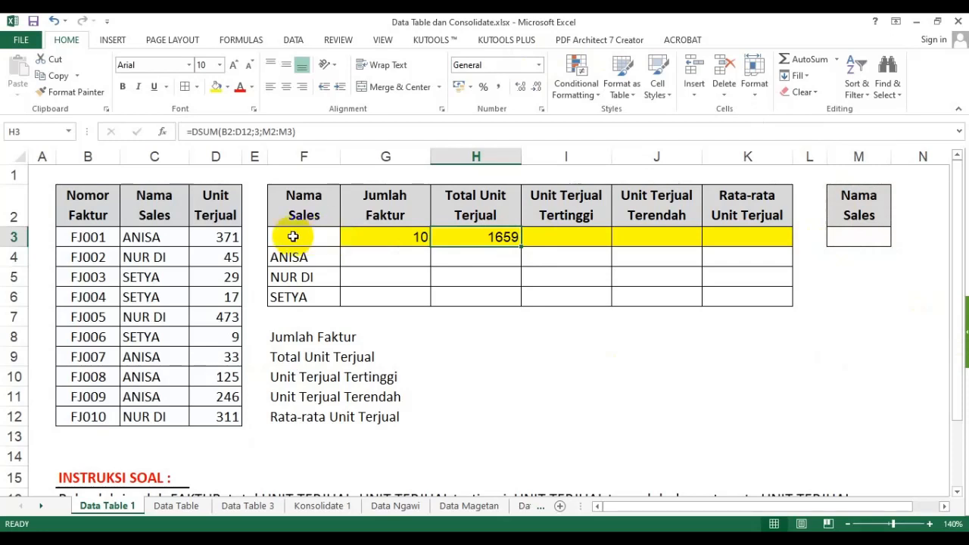
click(560, 236)
click(588, 269)
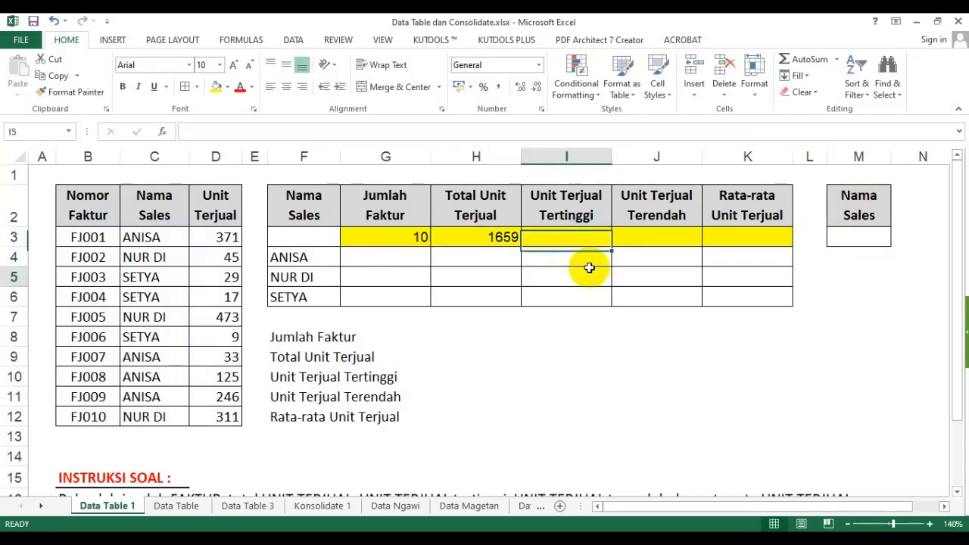
click(577, 238)
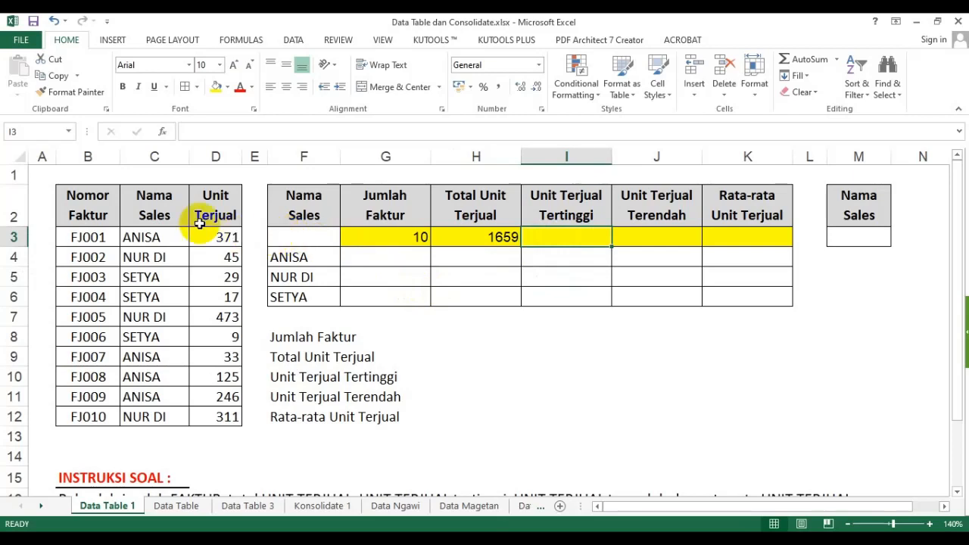
drag(202, 223, 214, 411)
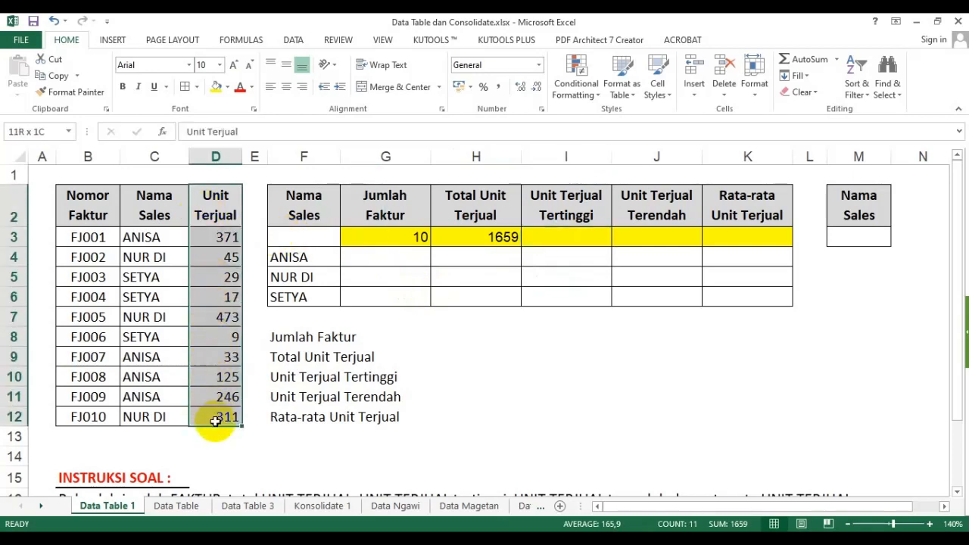
drag(483, 206, 494, 237)
click(576, 208)
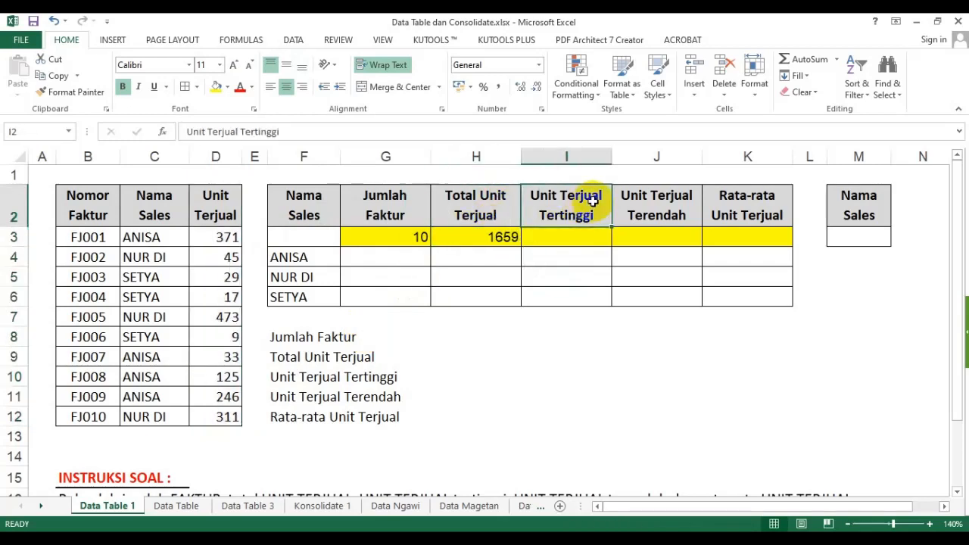
- Enter the Unit Terjual Tertinggi formula =DMAX(B2:D12;3;M2:M3) in I3
click(579, 233)
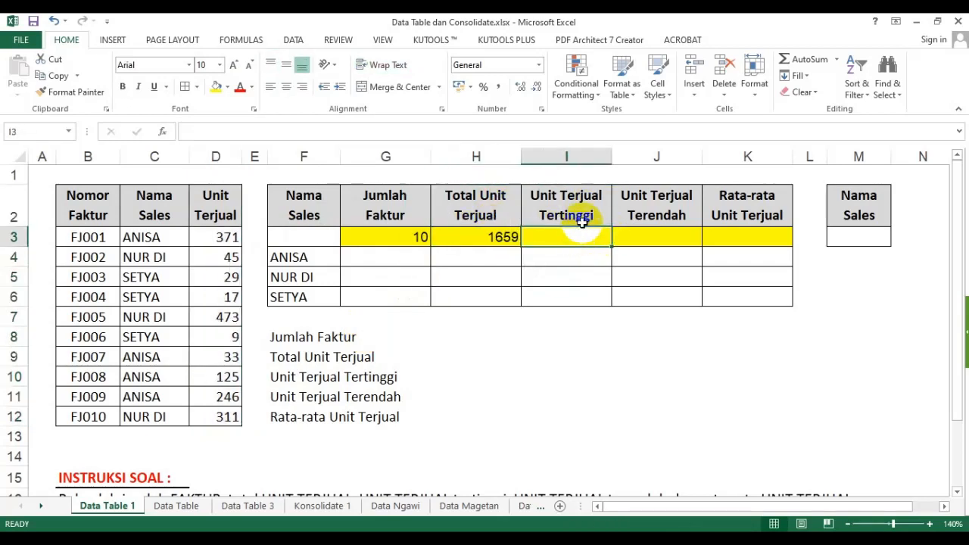
text(=dmaz)
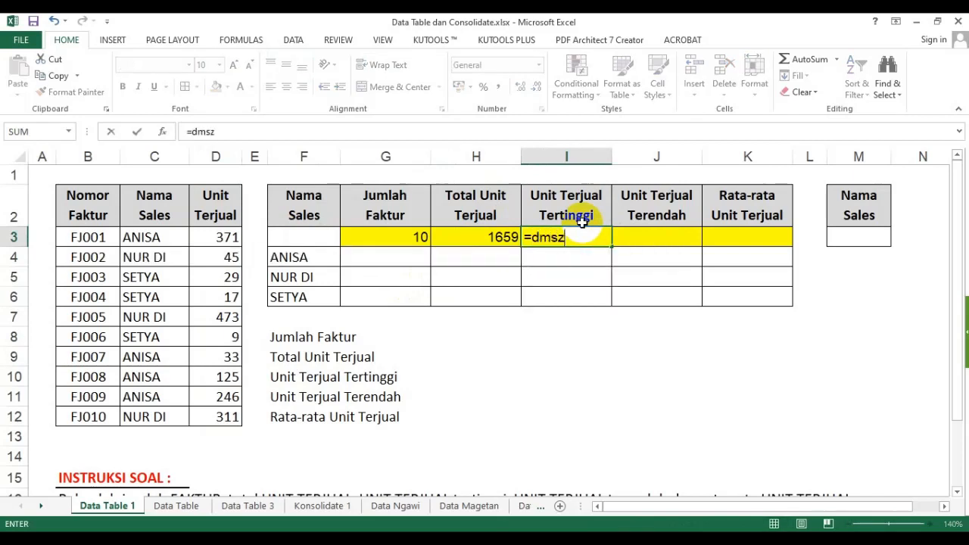
key(BackSpace)
key(BackSpace)
text(ax)
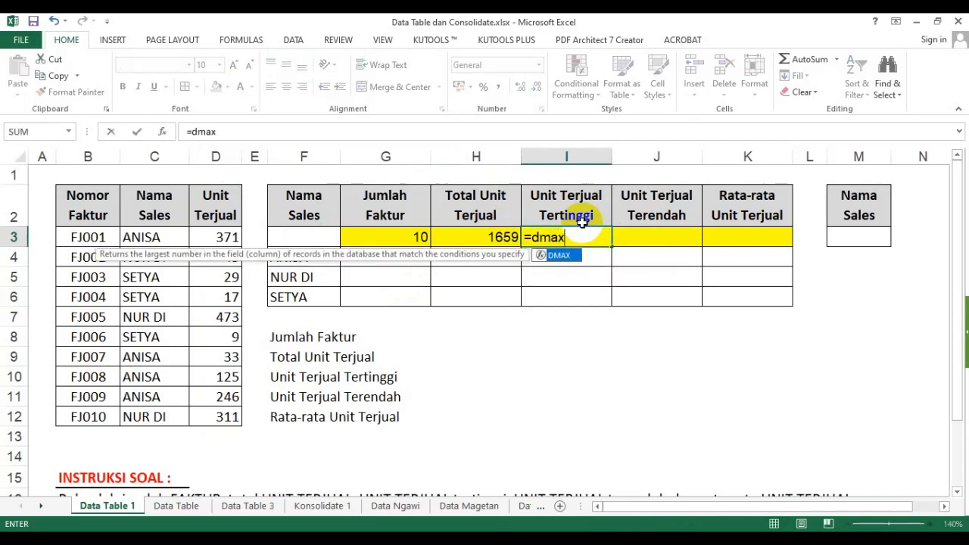
text(()
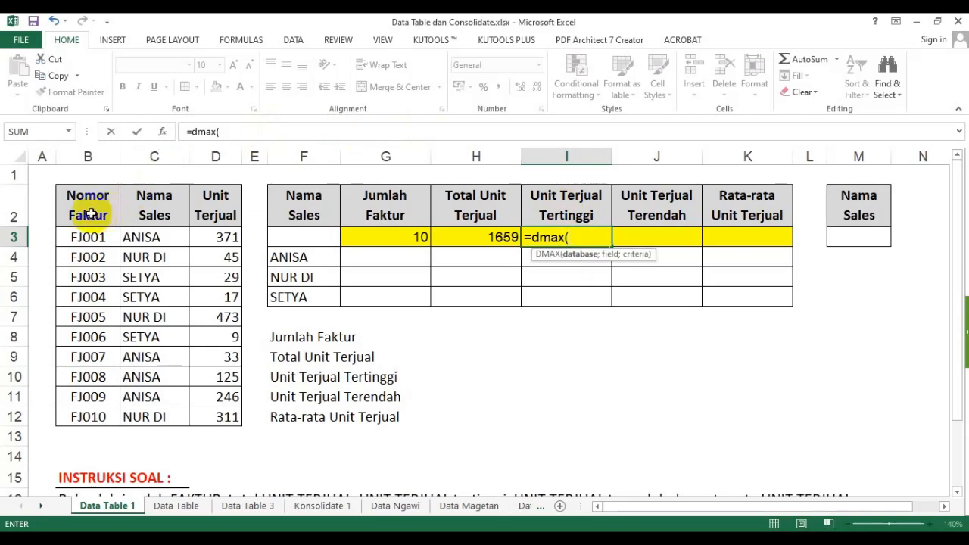
drag(102, 210, 226, 420)
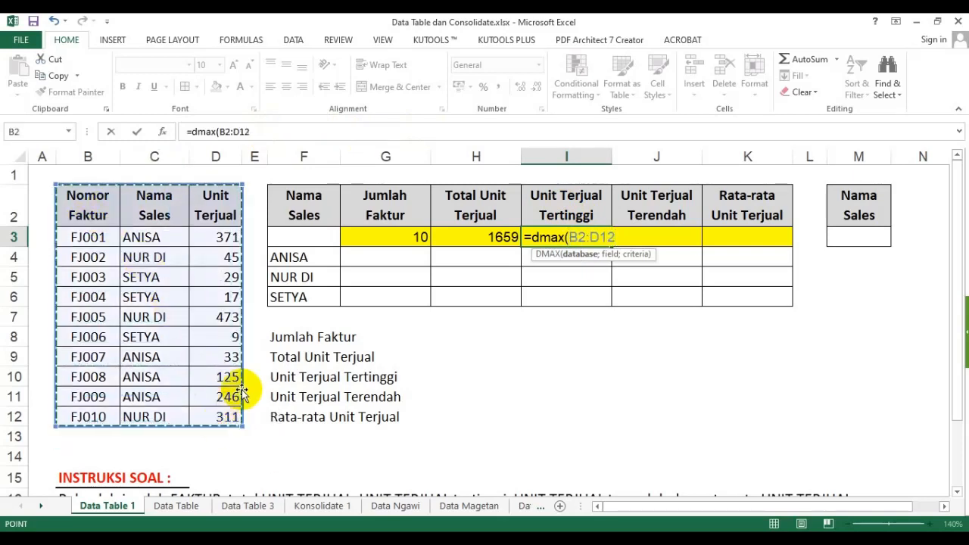
text(;3;)
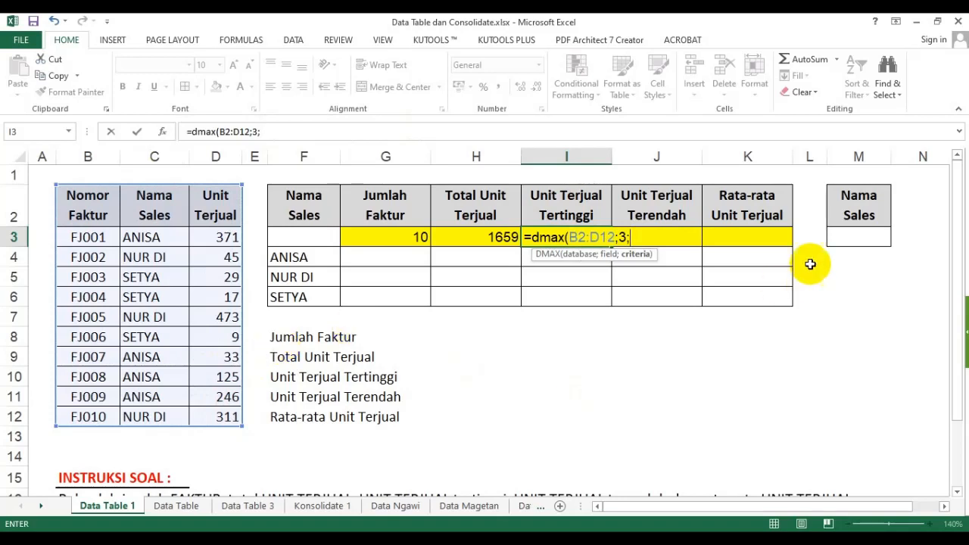
drag(860, 214, 865, 233)
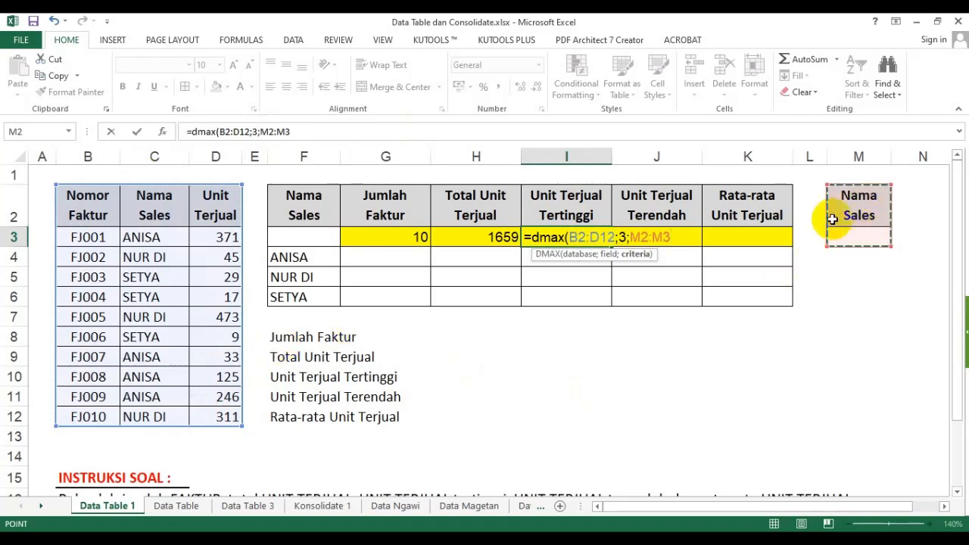
text())
key(ctrl+Return)
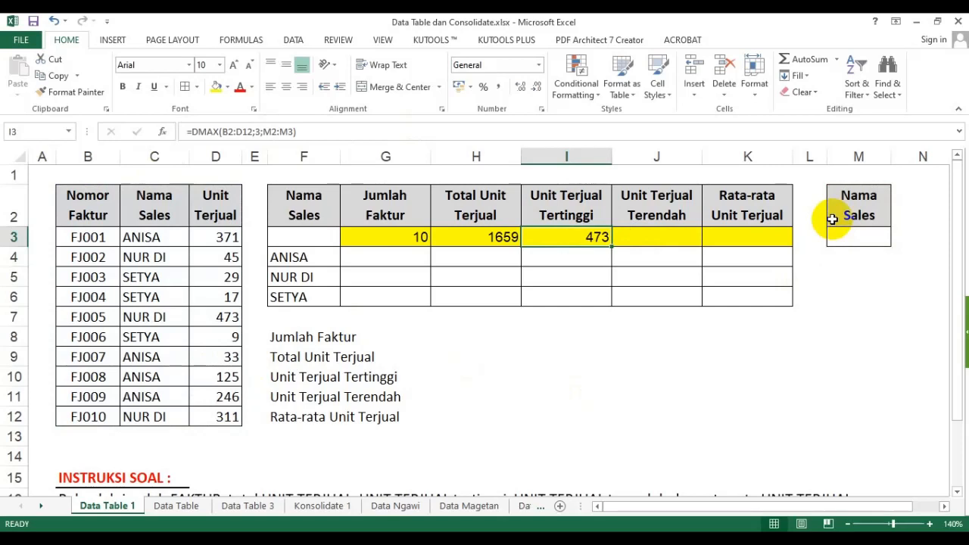
- Enter the Unit Terjual Terendah formula =DMIN(B2:D12;3;M2:M3) in J3
key(Right)
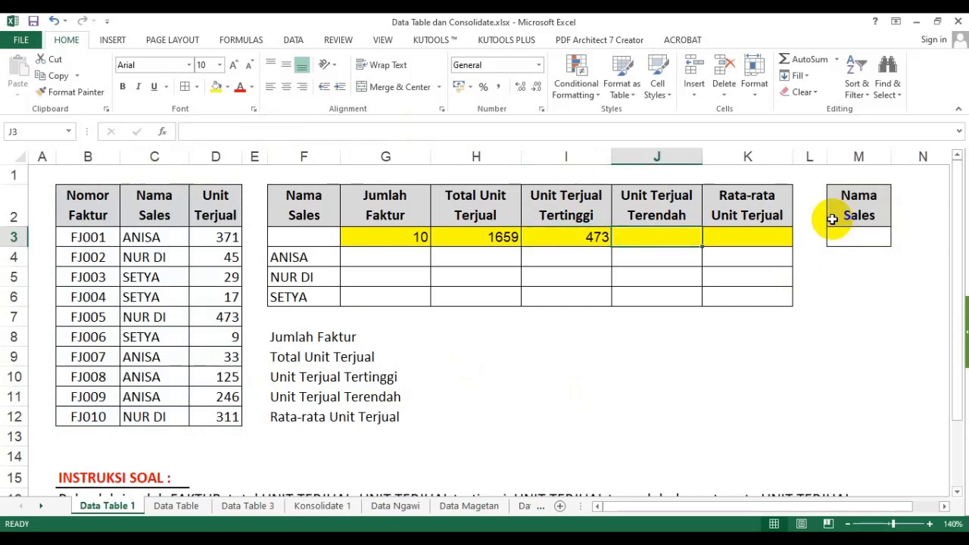
text(=dmin()
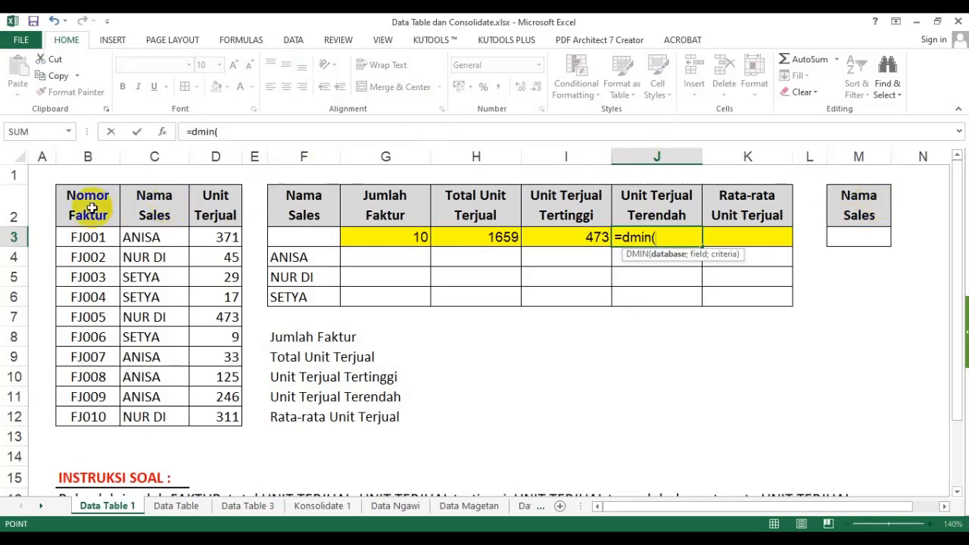
drag(86, 205, 199, 415)
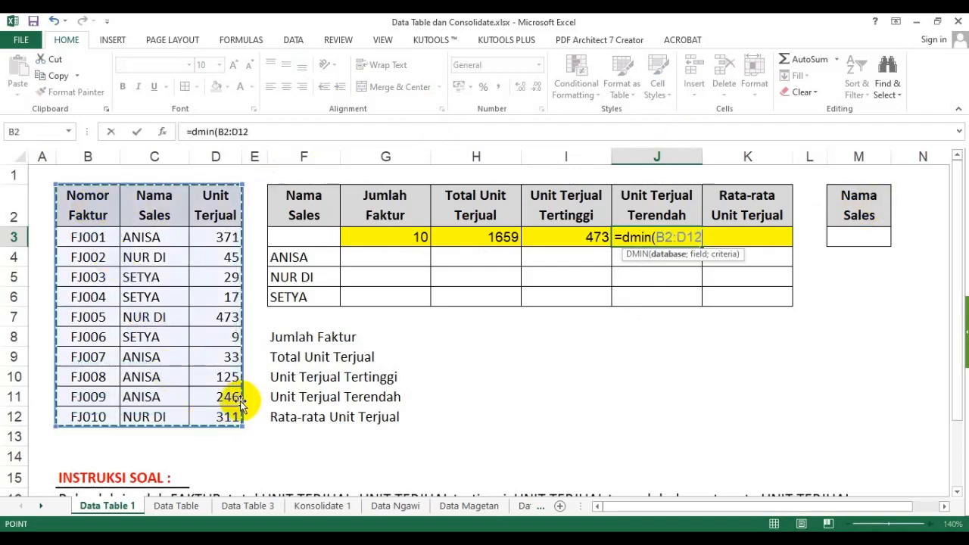
text(;3;)
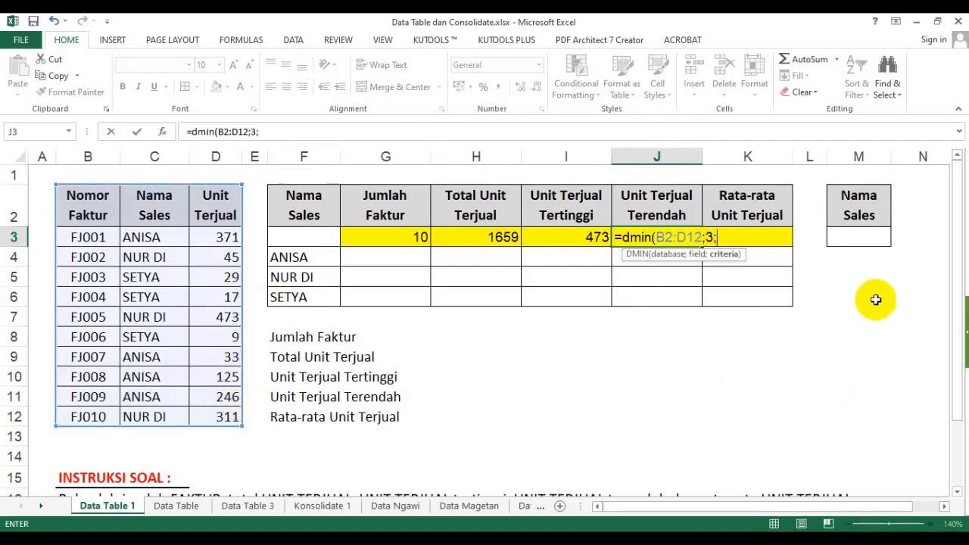
drag(866, 217, 870, 237)
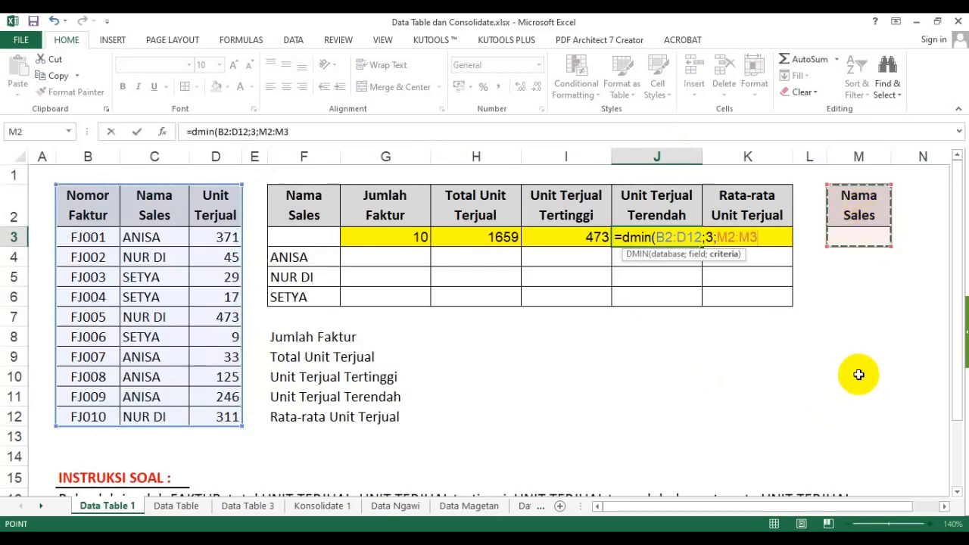
text())
key(Return)
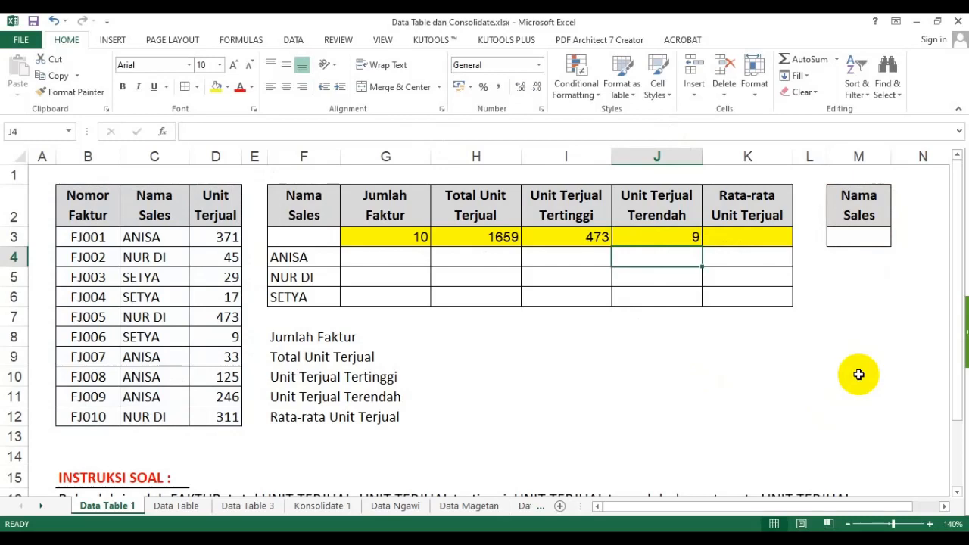
- Enter the Rata-rata Unit Terjual formula =DAVERAGE(B2:D12;3;M2:M3) in K3
key(Up)
key(Right)
text(=)
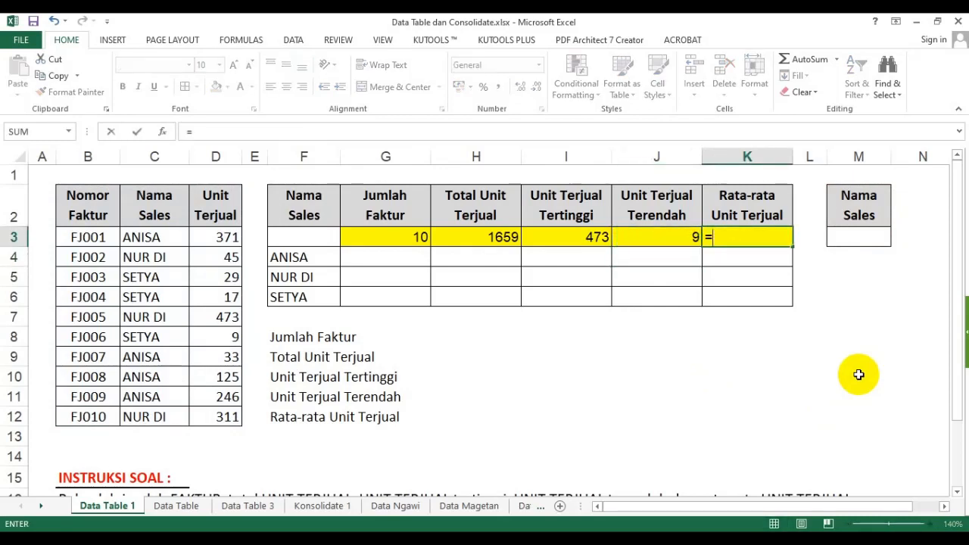
text(daverage()
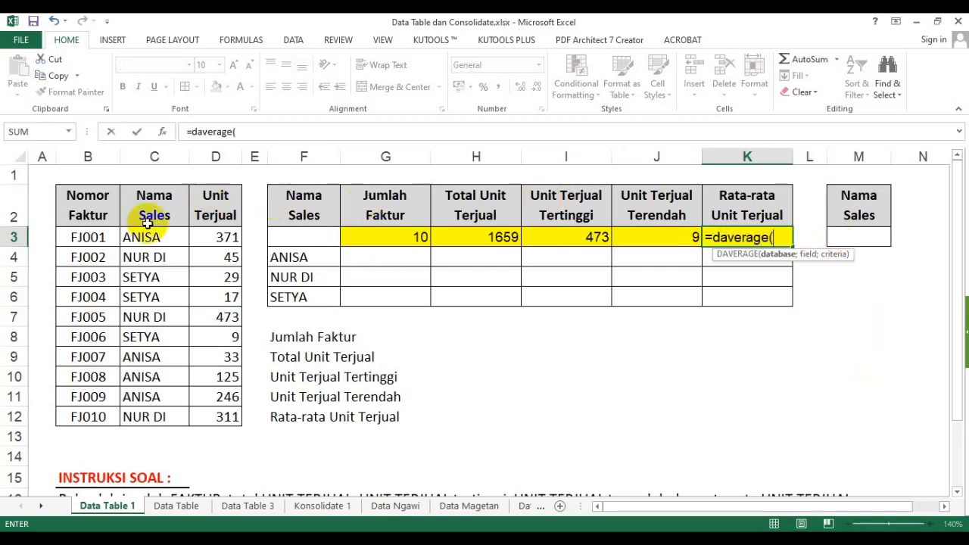
drag(98, 210, 238, 429)
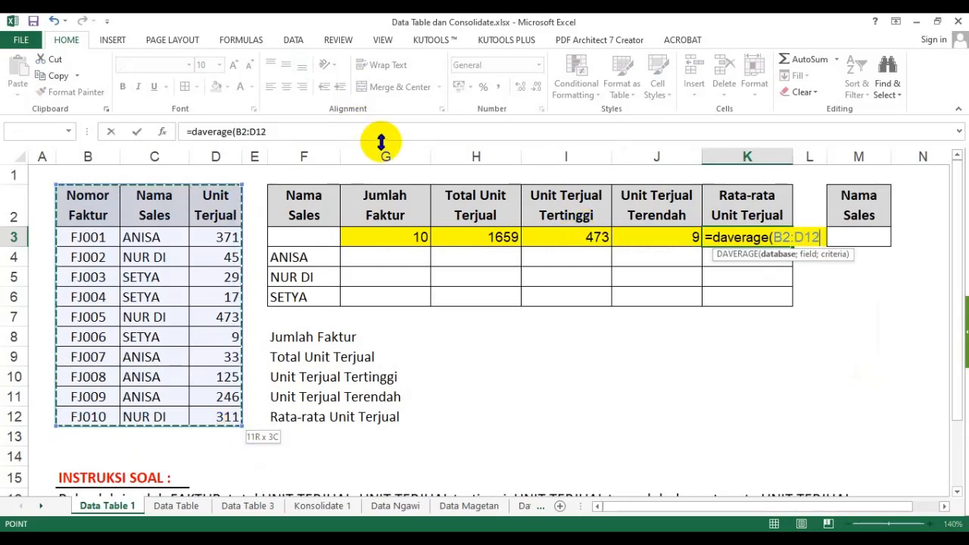
text(;3;)
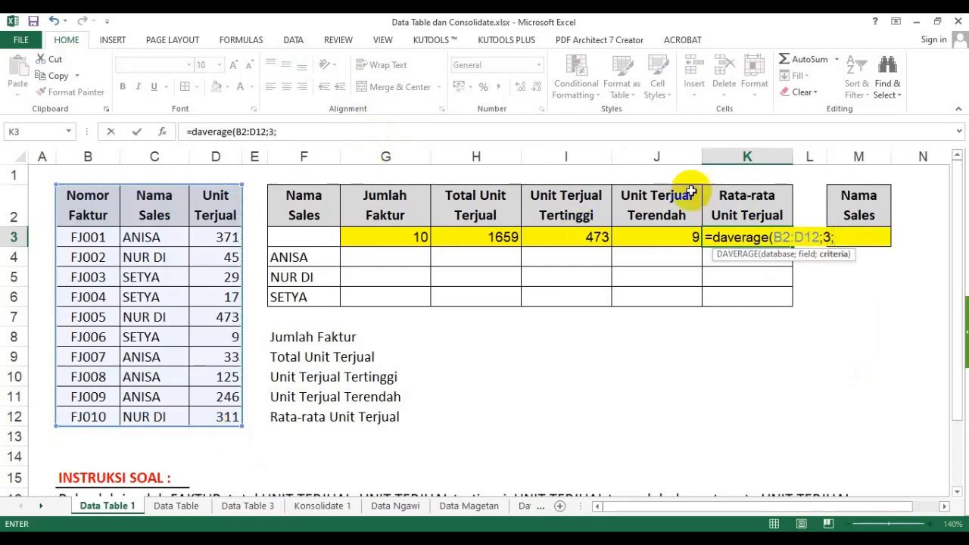
drag(872, 189, 875, 237)
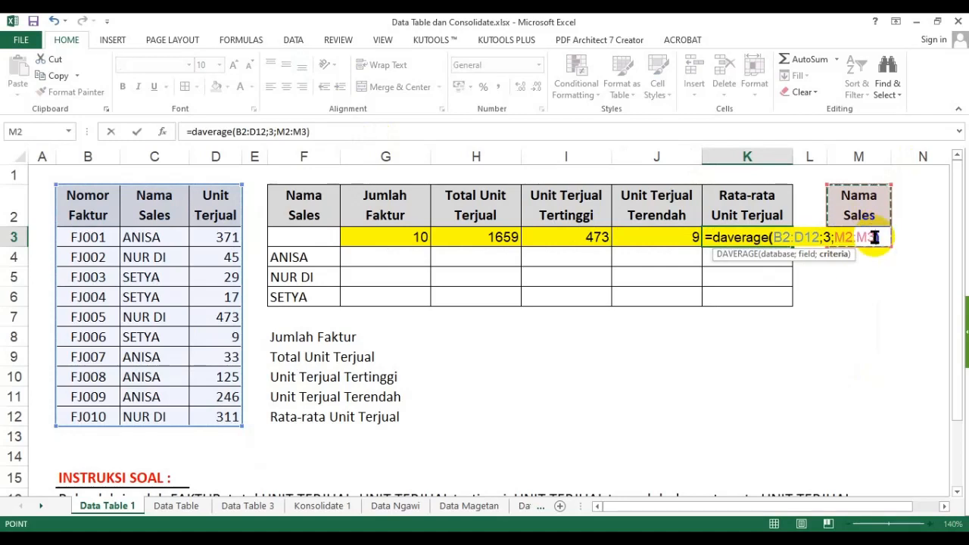
key(Return)
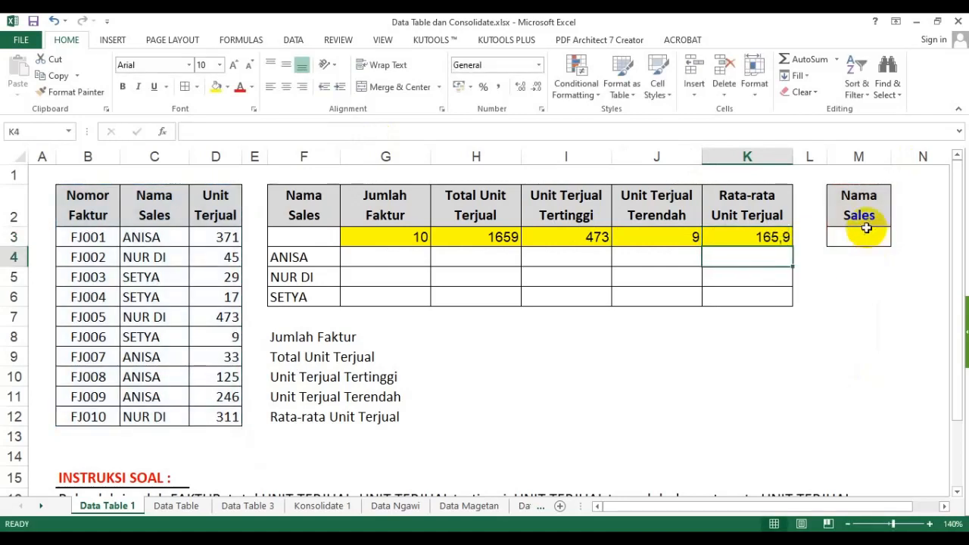
click(759, 237)
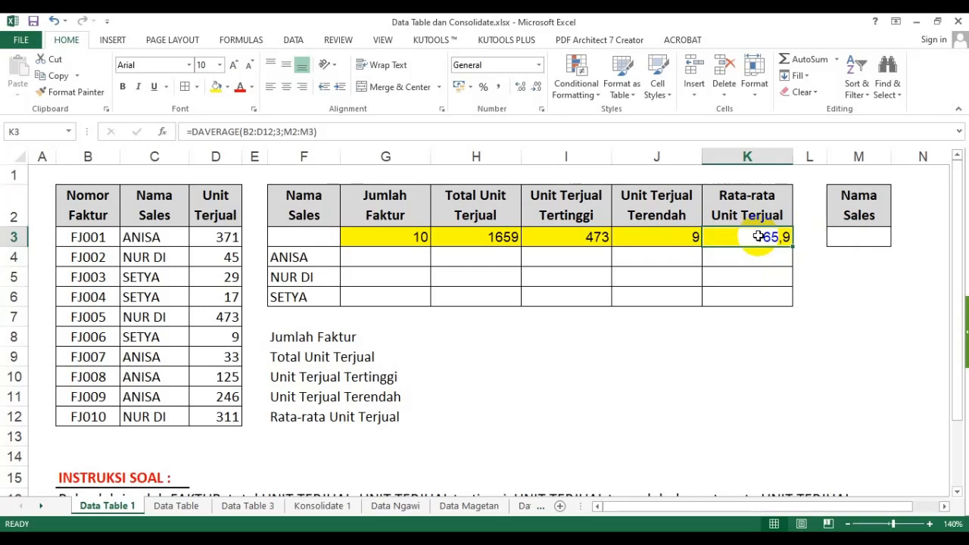
- Format the empty cells H8:H12 beside the formula labels as bold red Arial, size 10
click(400, 236)
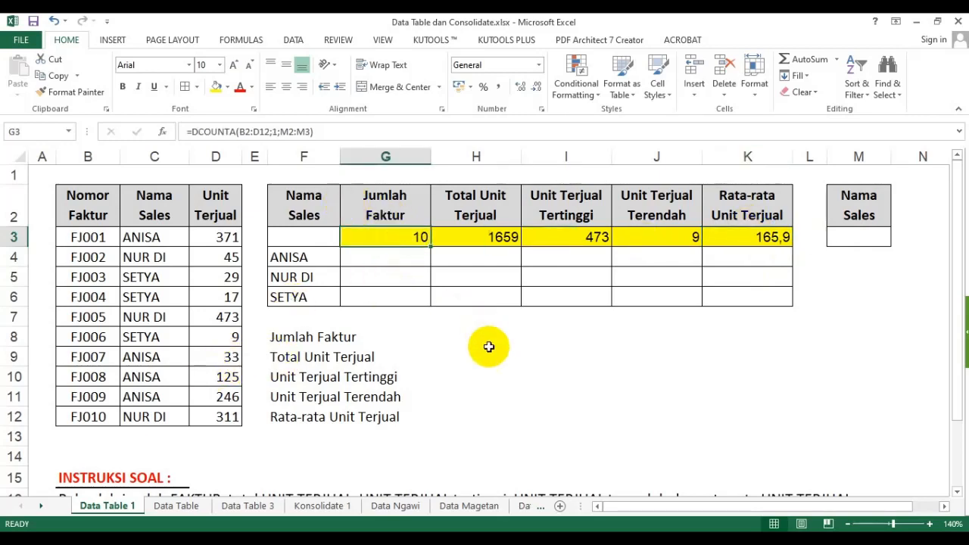
drag(491, 342, 483, 413)
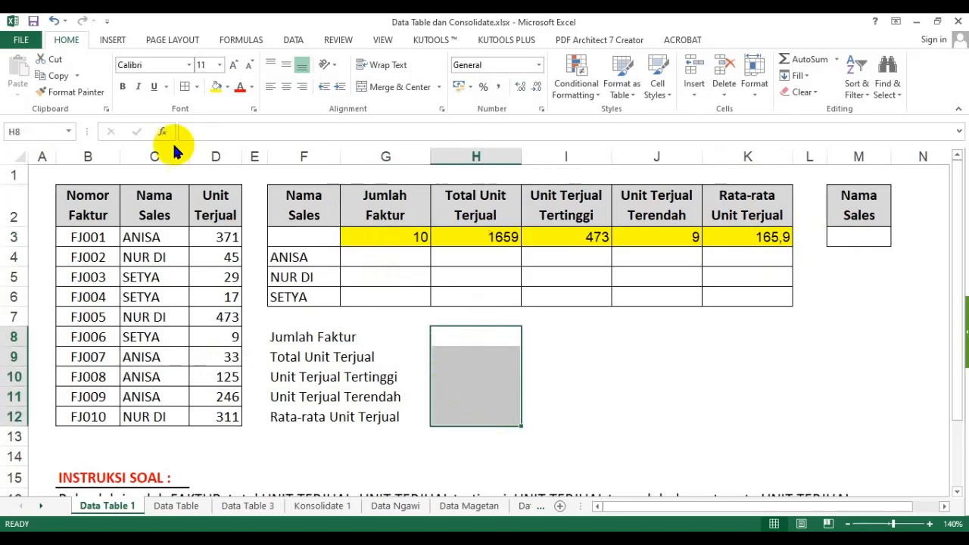
click(188, 67)
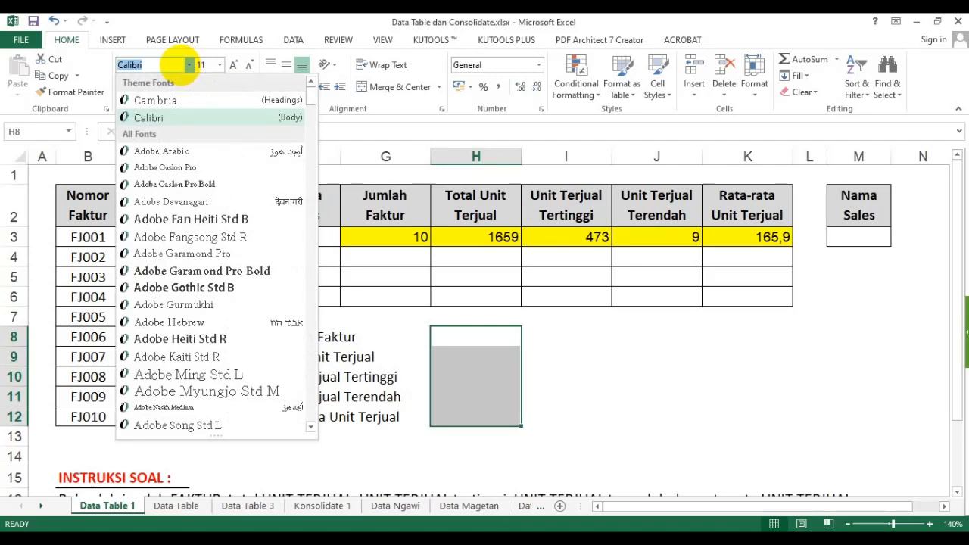
text(Arial)
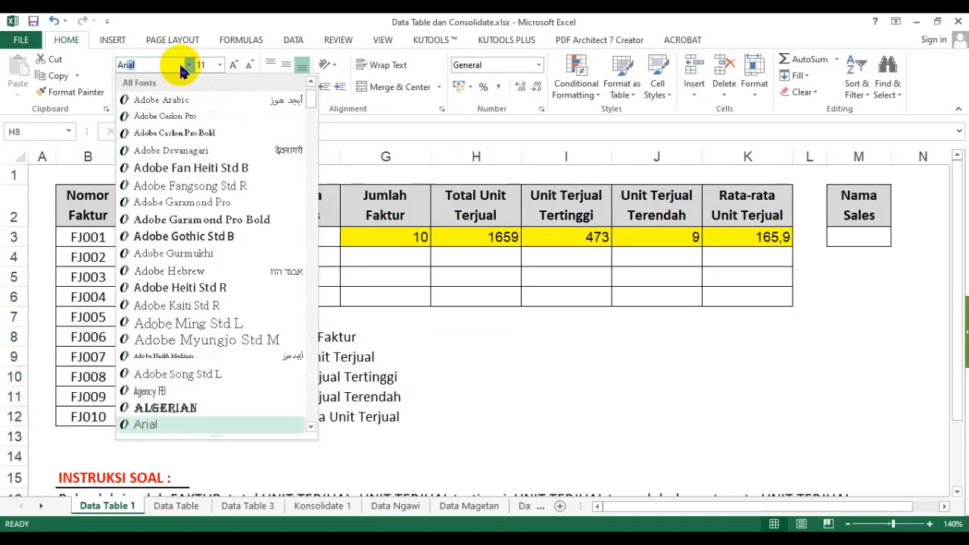
click(165, 426)
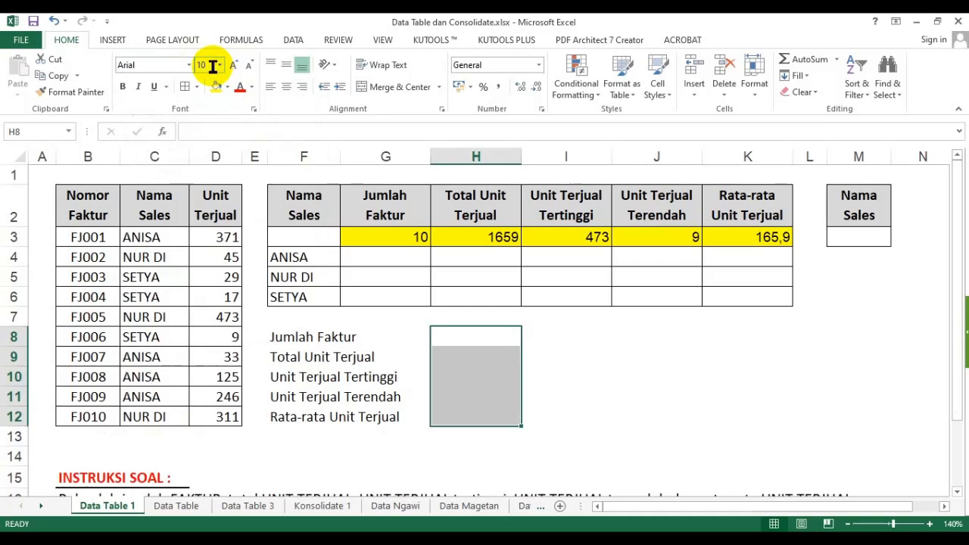
click(122, 86)
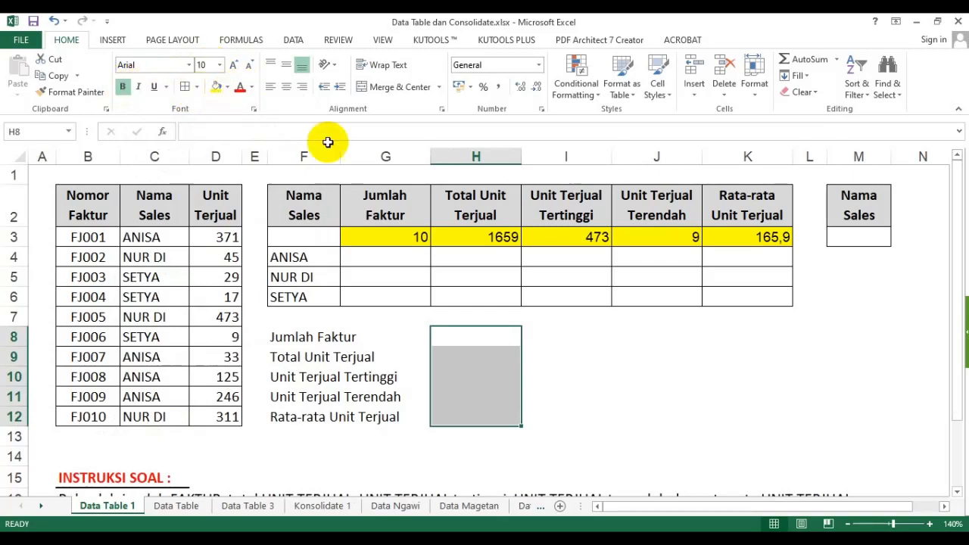
- Copy the Jumlah Faktur formula from G3 into H8 as visible text: =DCOUNTA(B2:D12;1;M2:M3)
click(421, 236)
click(183, 132)
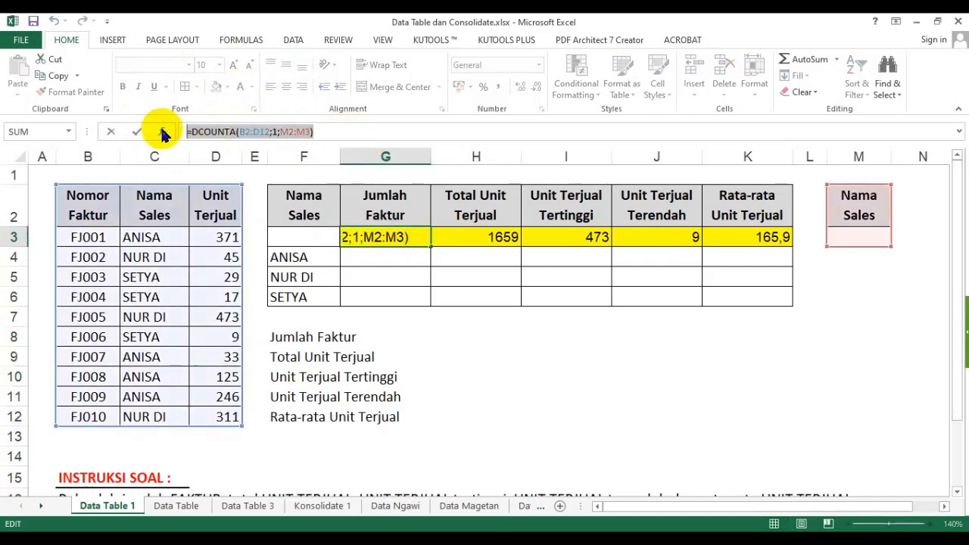
key(Escape)
click(485, 352)
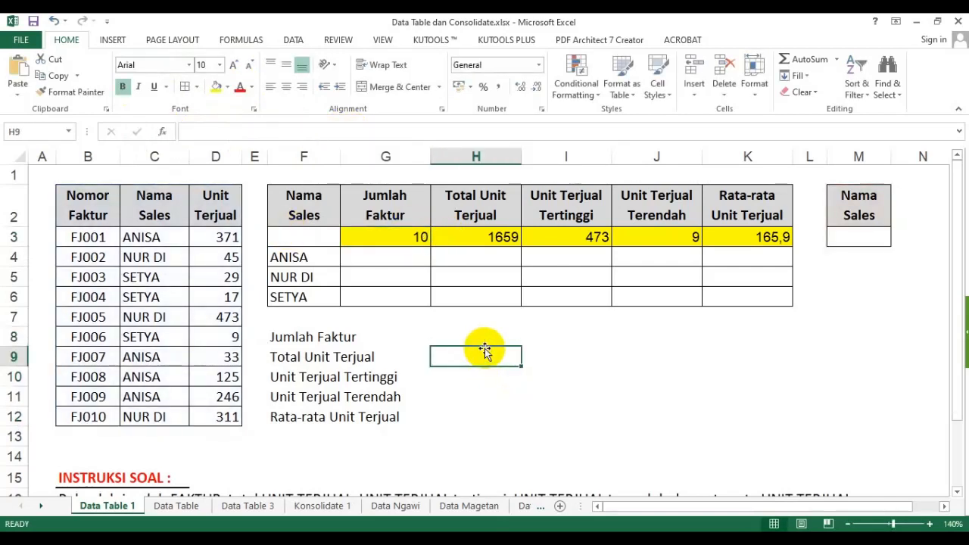
click(484, 342)
text(=DCOUNTA(B2:D12;1;M2:M3))
key(Return)
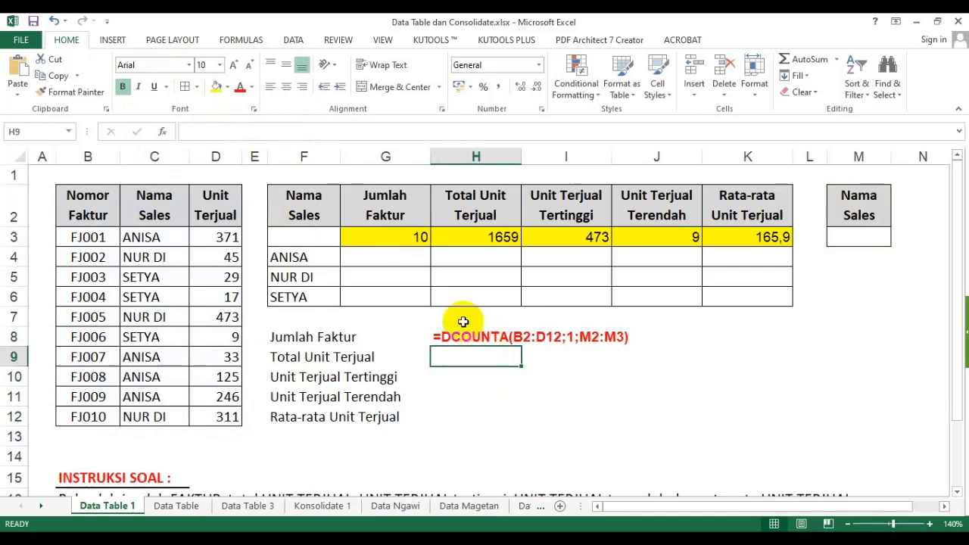
- Copy the Total Unit Terjual formula from H3 into H9 as visible text: =DSUM(B2:D12;3;M2:M3)
click(496, 236)
drag(297, 132, 144, 132)
key(ctrl+c)
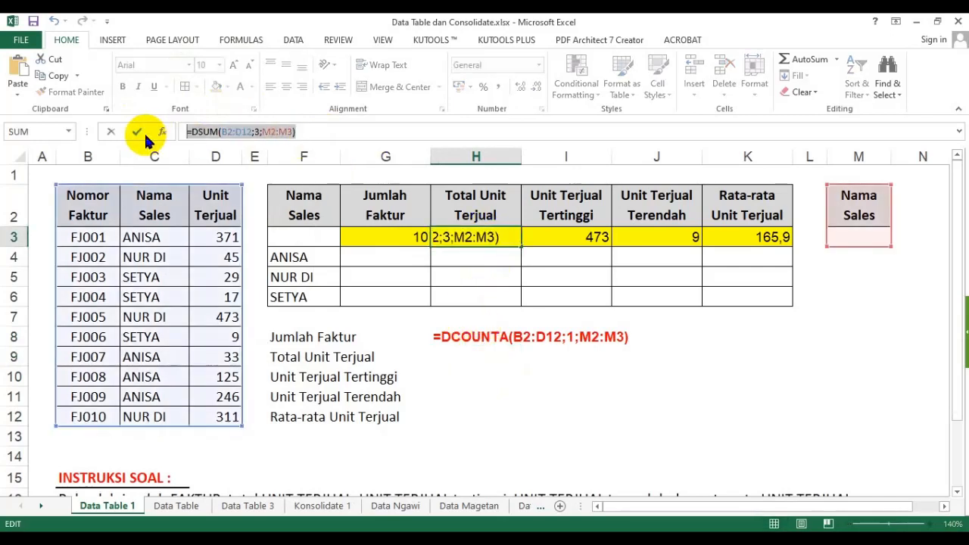
key(Escape)
click(451, 353)
text(')
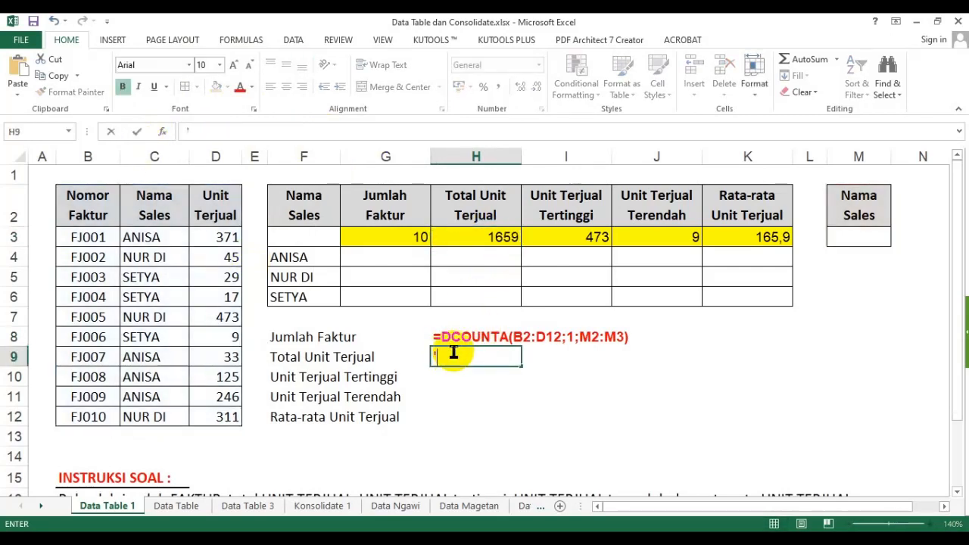
key(ctrl+v)
key(Return)
- Copy the Unit Terjual Tertinggi formula from I3 into H10 as visible text: =DMAX(B2:D12;3;M2:M3)
click(547, 234)
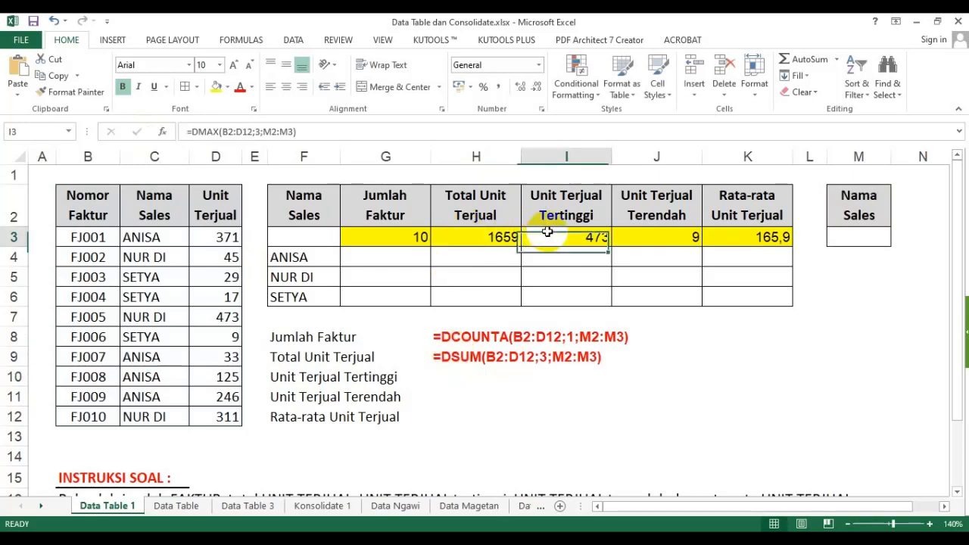
drag(296, 131, 113, 134)
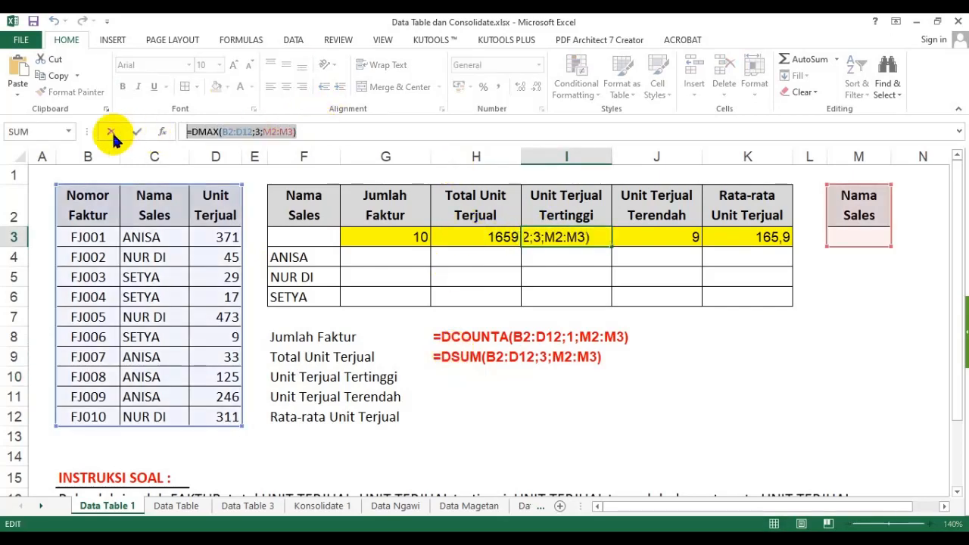
key(ctrl+c)
key(Escape)
click(476, 371)
text(')
key(ctrl+v)
click(484, 373)
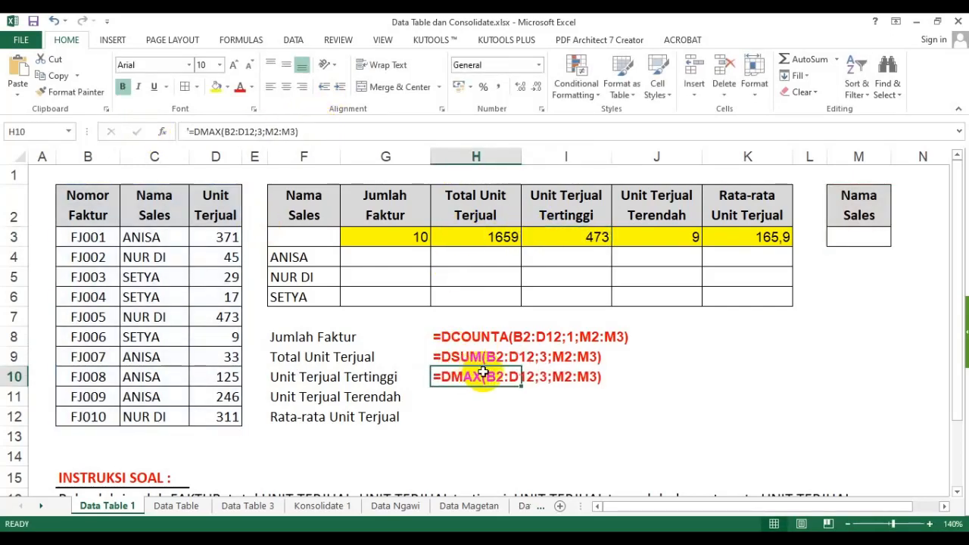
- Copy the Unit Terjual Terendah formula from J3 into H11 as visible text: =DMIN(B2:D12;3;M2:M3)
click(632, 239)
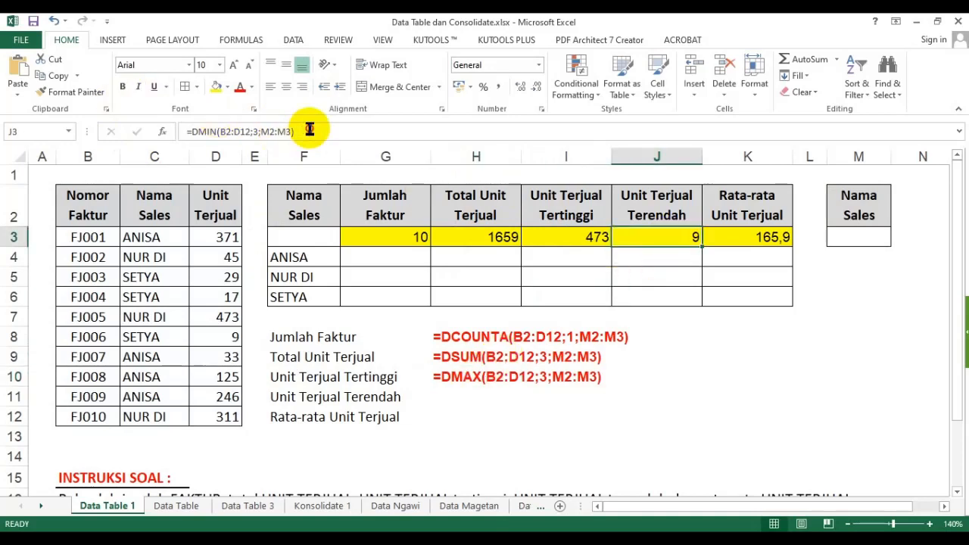
drag(310, 129, 190, 125)
key(ctrl+c)
key(Escape)
click(459, 390)
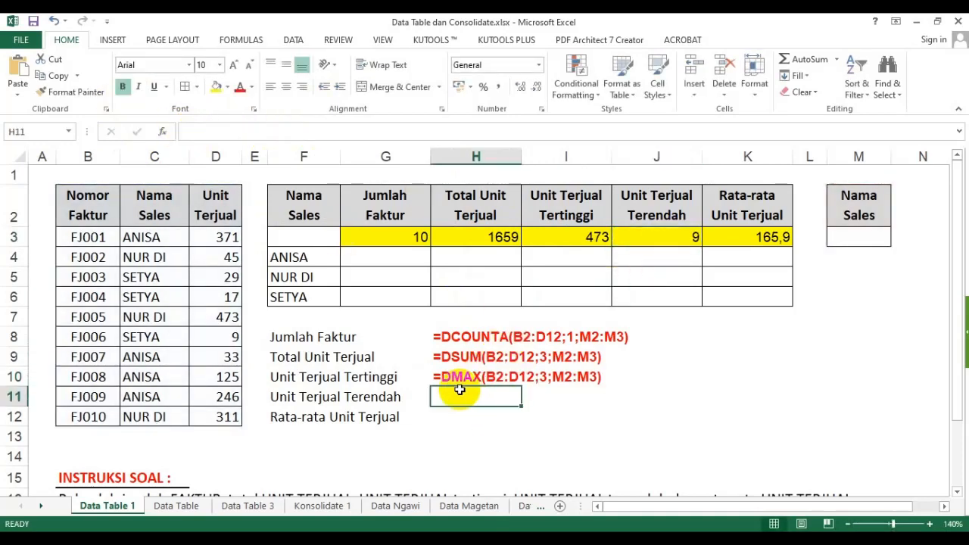
text(')
key(ctrl+v)
key(Return)
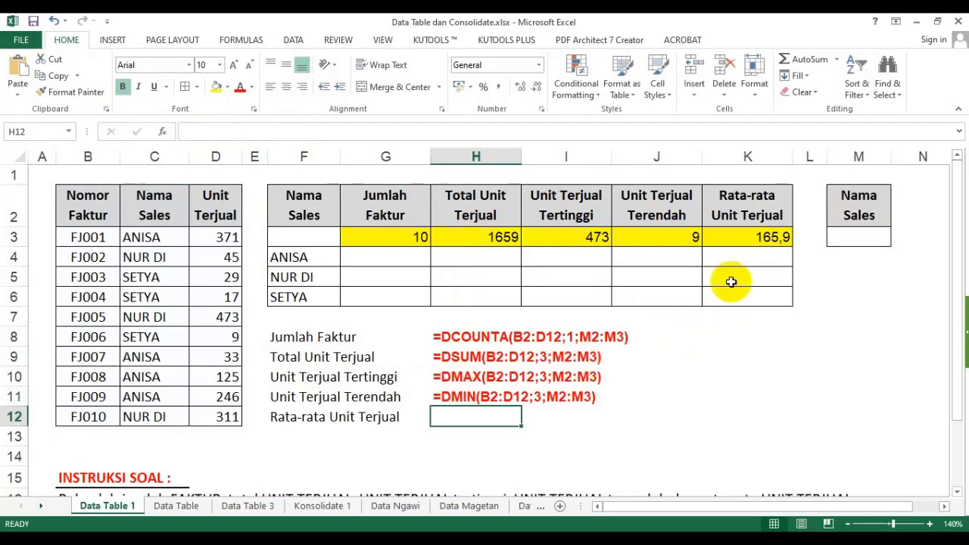
- Copy the Rata-rata Unit Terjual formula from K3 into H12 as visible text: =DAVERAGE(B2:D12;3;M2:M3)
click(726, 238)
drag(350, 133, 159, 133)
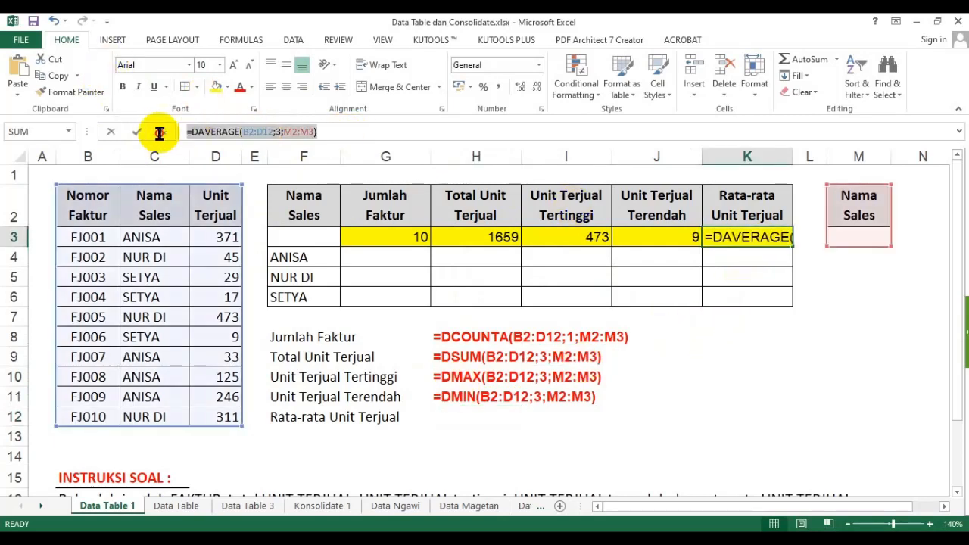
key(ctrl+c)
key(Escape)
click(459, 416)
text(')
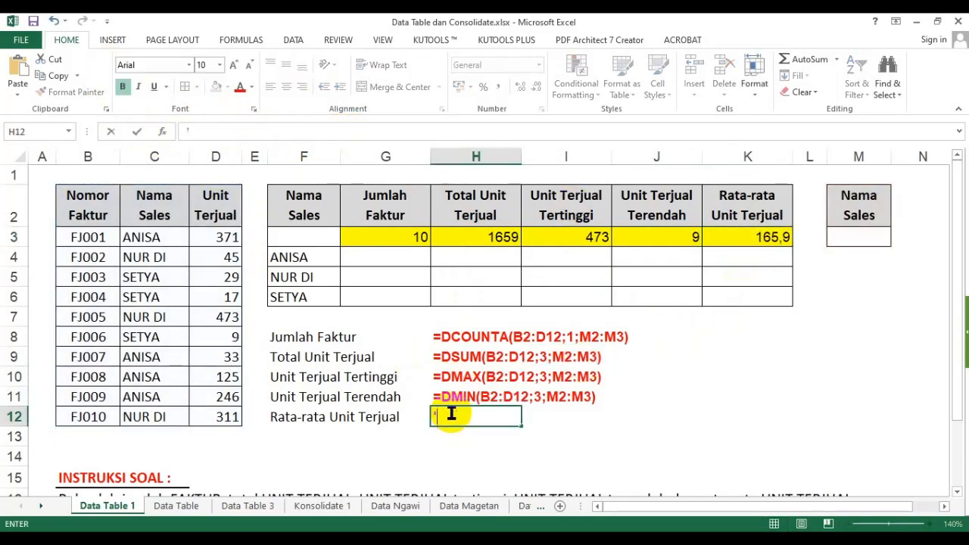
key(ctrl+v)
key(Return)
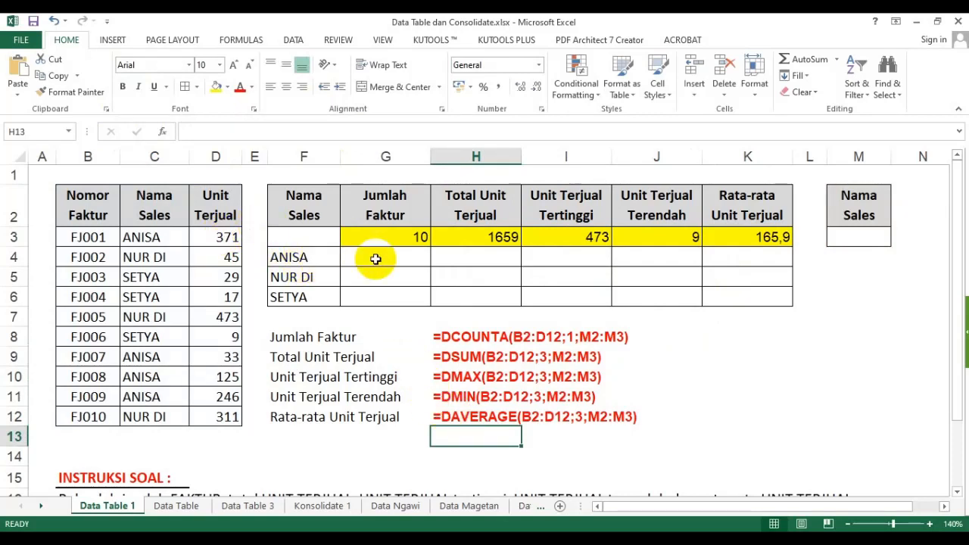
click(421, 236)
drag(368, 264, 372, 291)
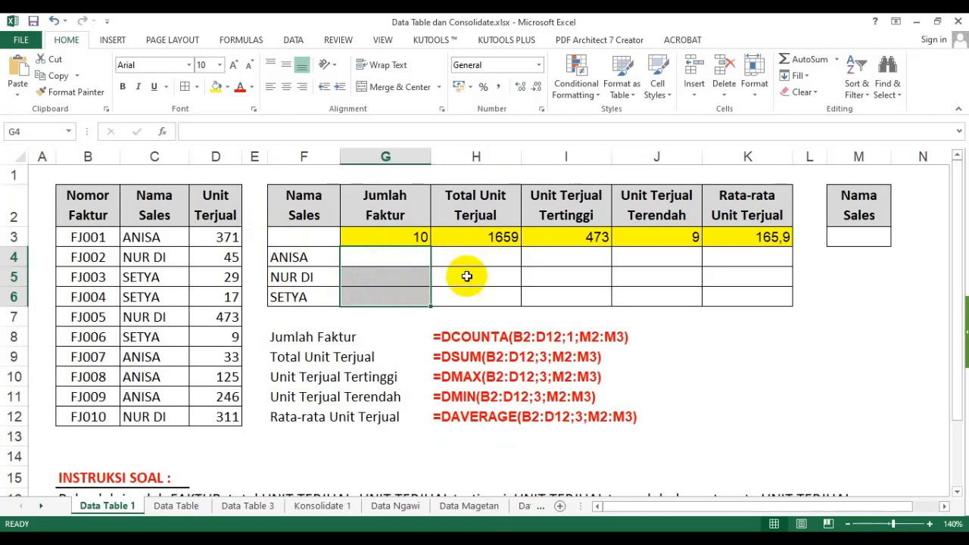
click(558, 256)
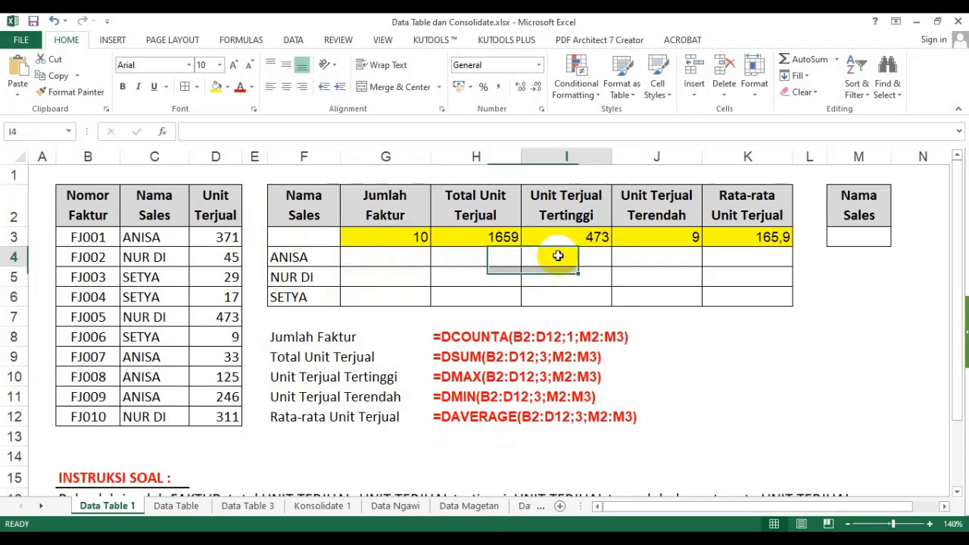
click(561, 275)
click(562, 300)
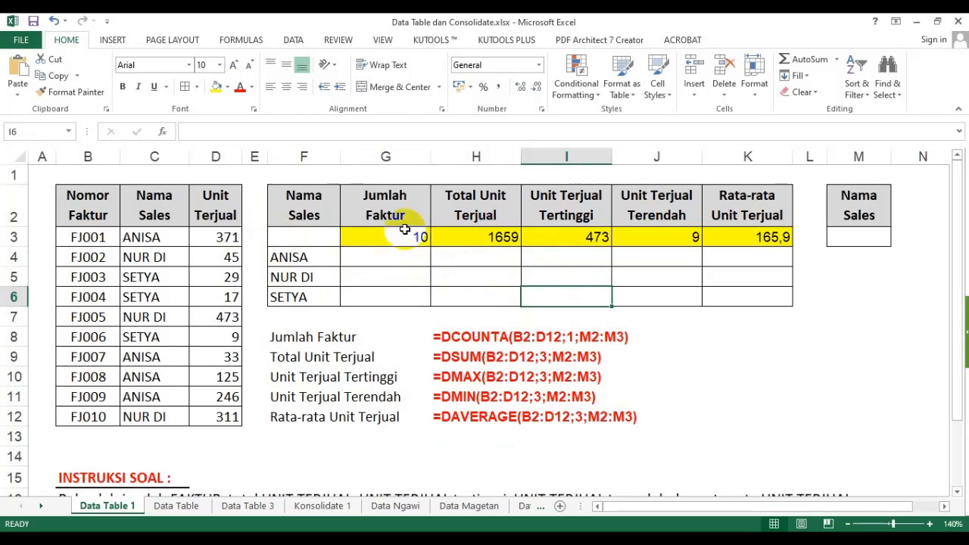
drag(405, 230, 742, 238)
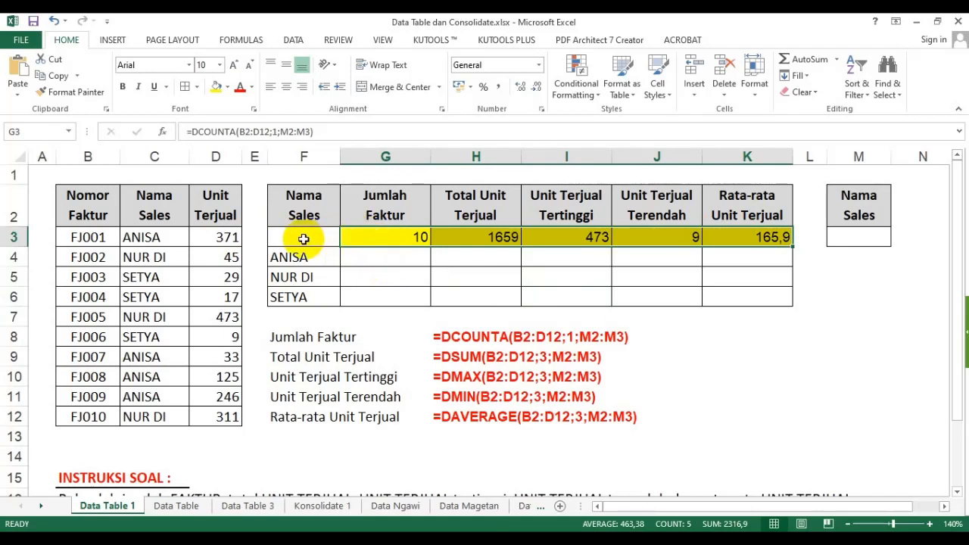
drag(331, 237, 760, 295)
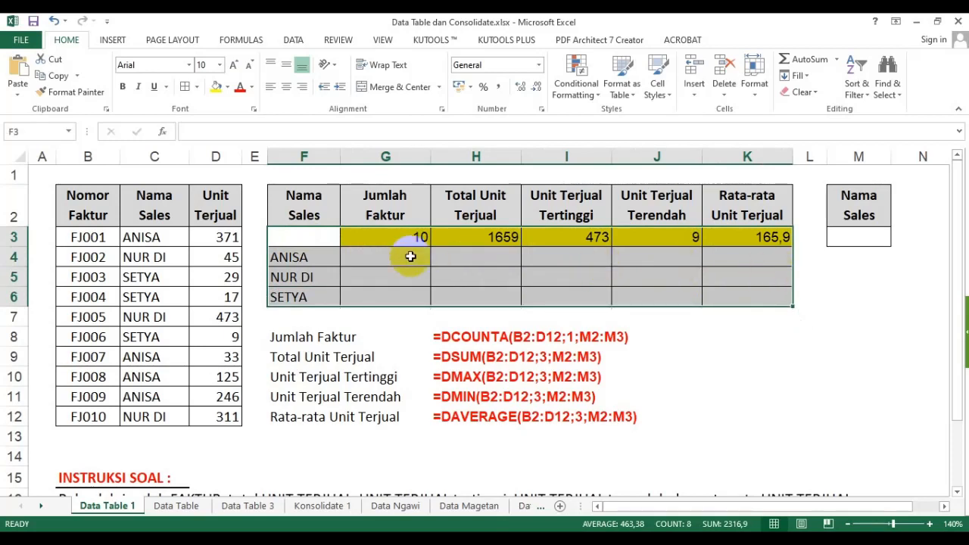
click(304, 243)
drag(304, 257, 314, 296)
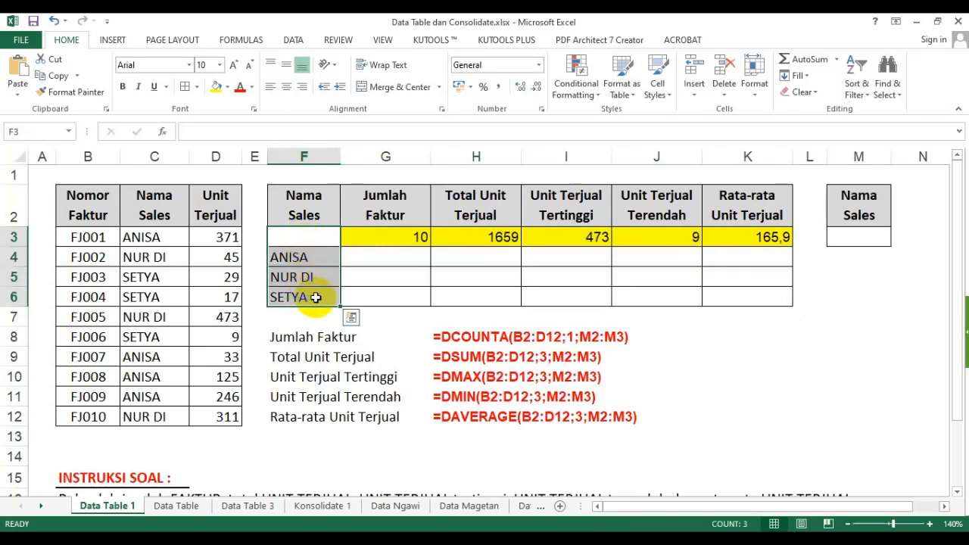
drag(383, 242, 729, 241)
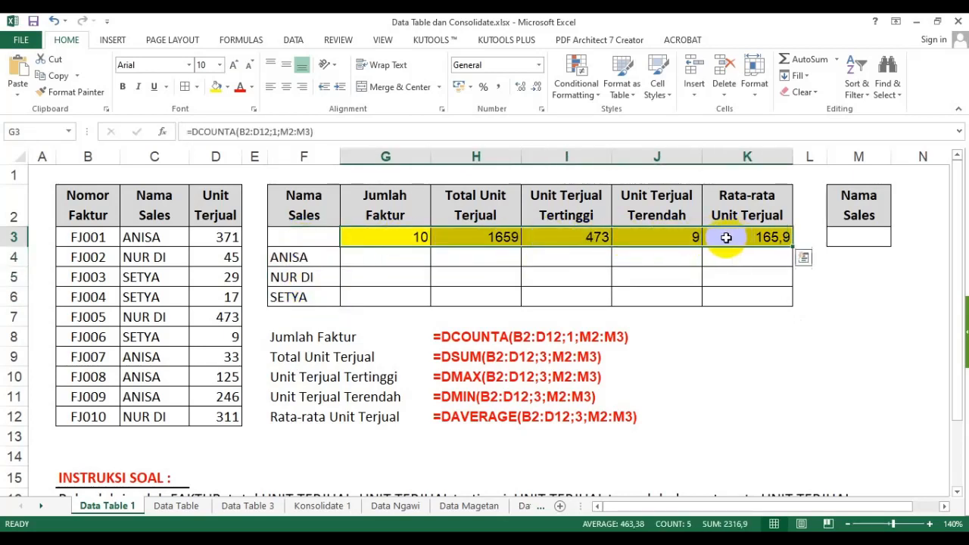
- Clear all contents and formatting from the recap table's header cells F2:K2
drag(295, 205, 750, 204)
click(803, 91)
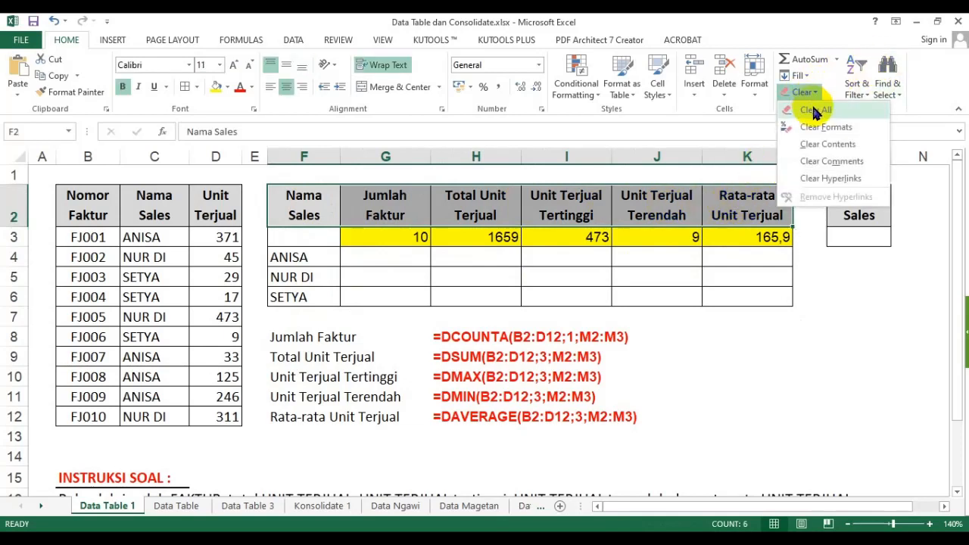
click(809, 108)
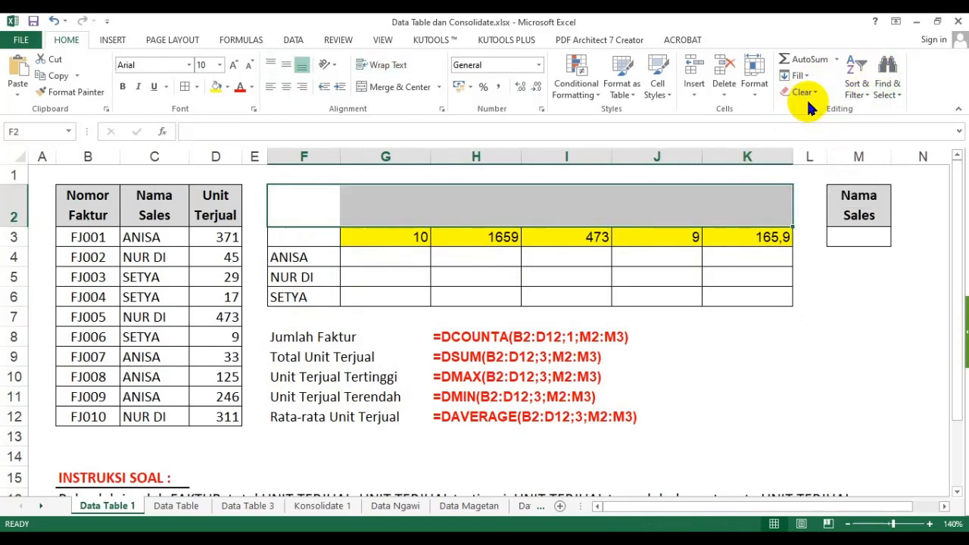
click(814, 378)
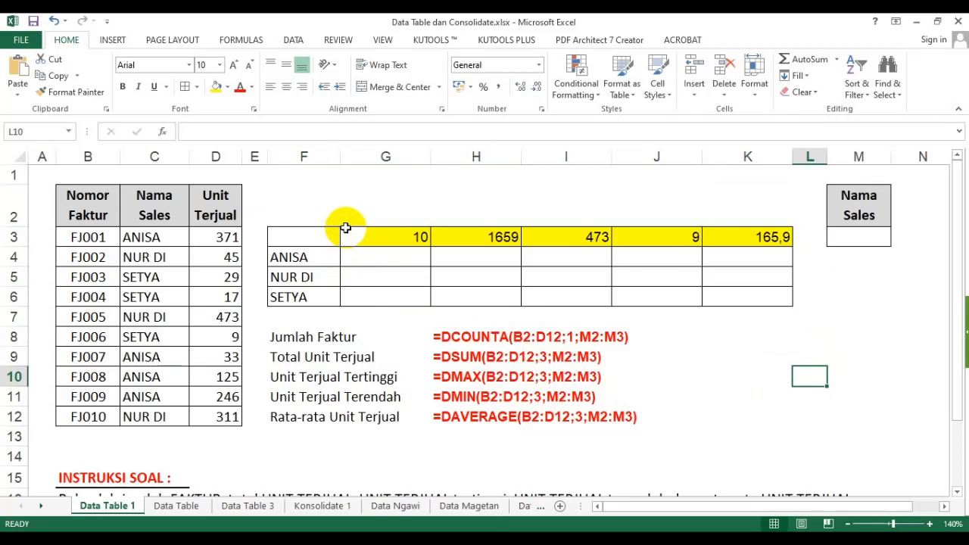
- Fill the empty corner cell F3 with standard red
drag(327, 238, 751, 292)
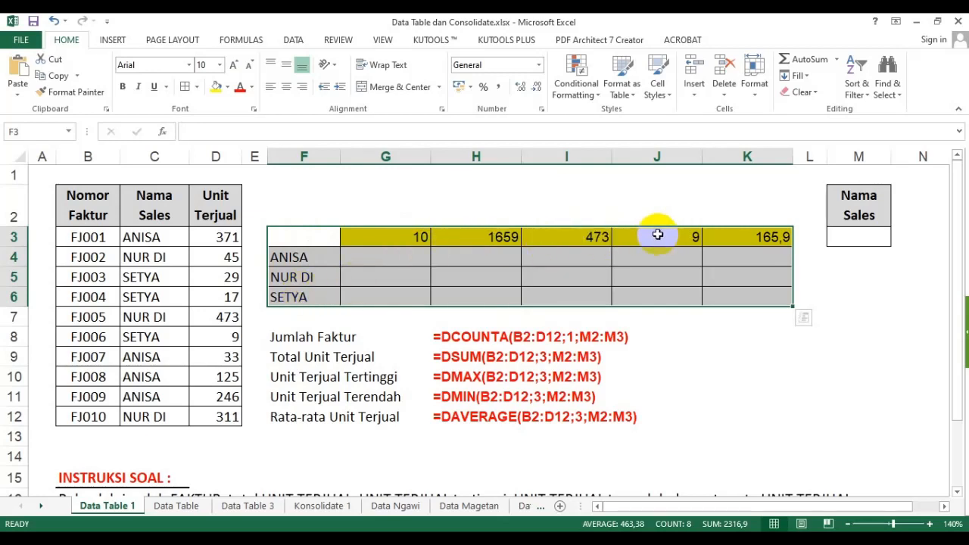
click(321, 238)
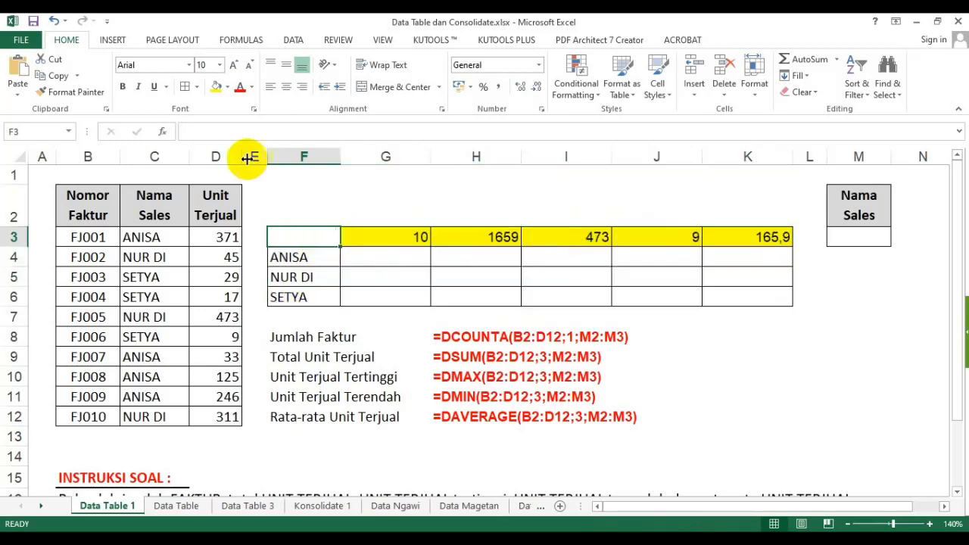
click(228, 88)
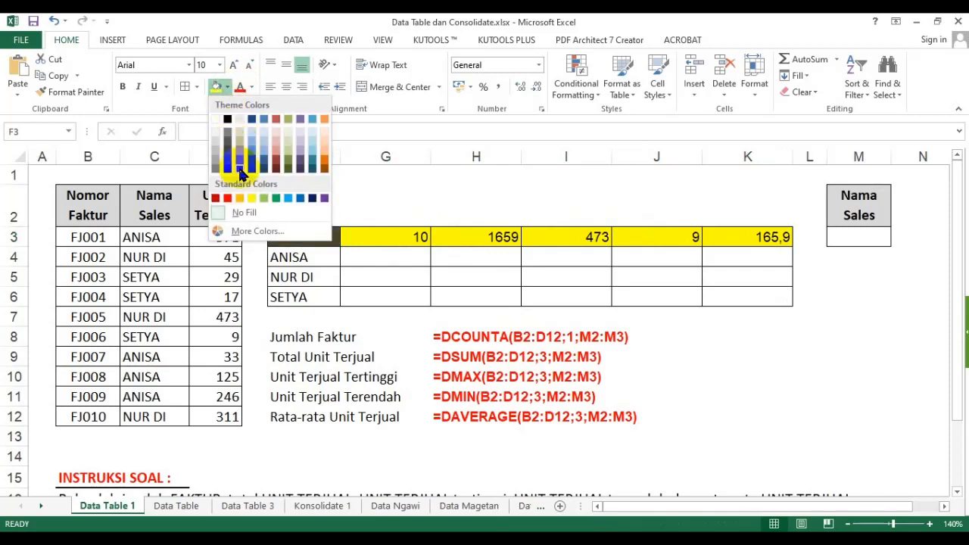
click(229, 197)
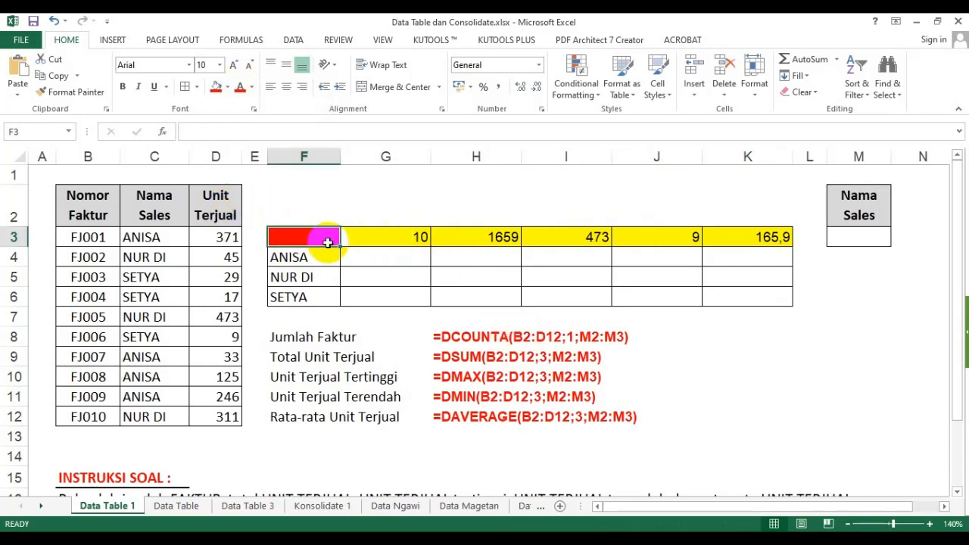
- Undo the red fill in F3 and the clearing of the header cells F2:K2
drag(318, 239, 737, 294)
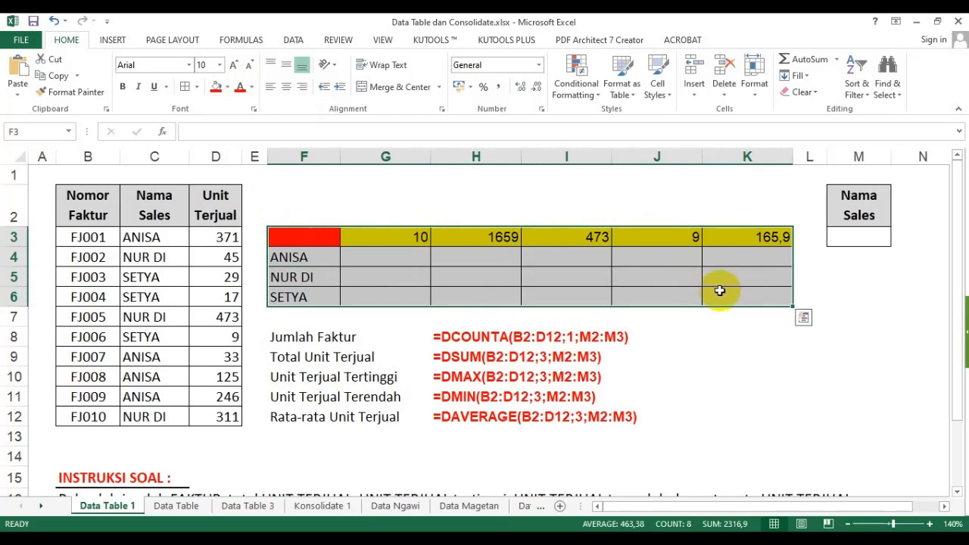
key(ctrl+z)
key(ctrl+z)
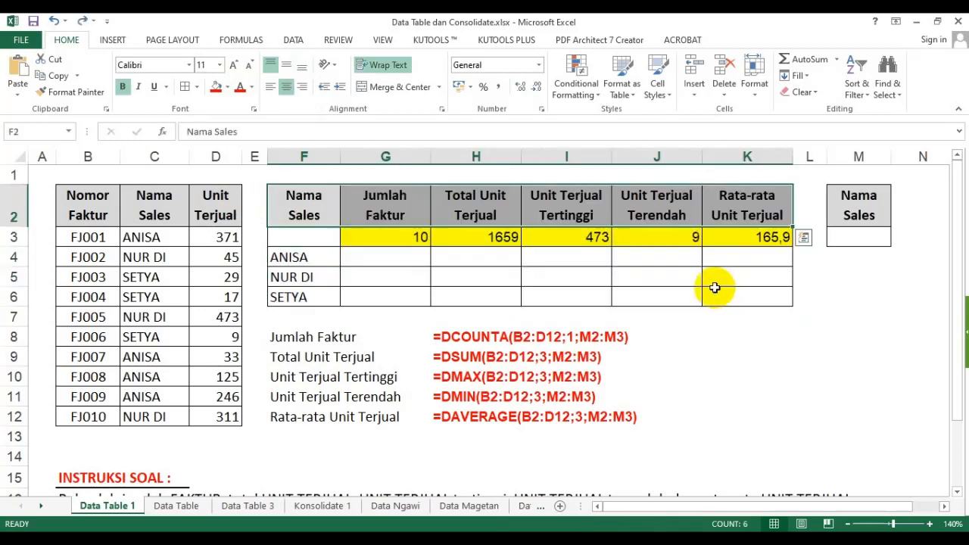
click(318, 195)
drag(319, 195, 741, 201)
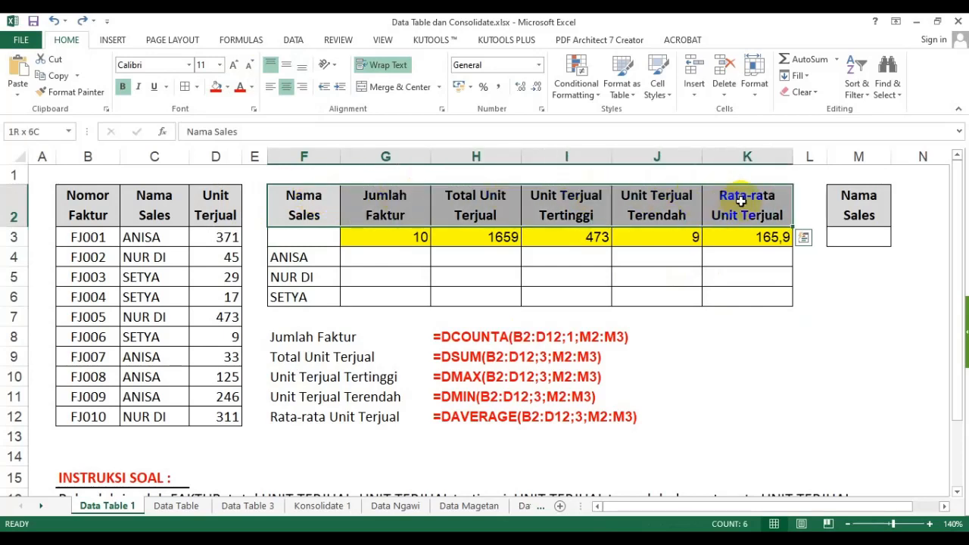
- Mark the blank cell F3 under the Nama Sales heading with a red fill
click(324, 235)
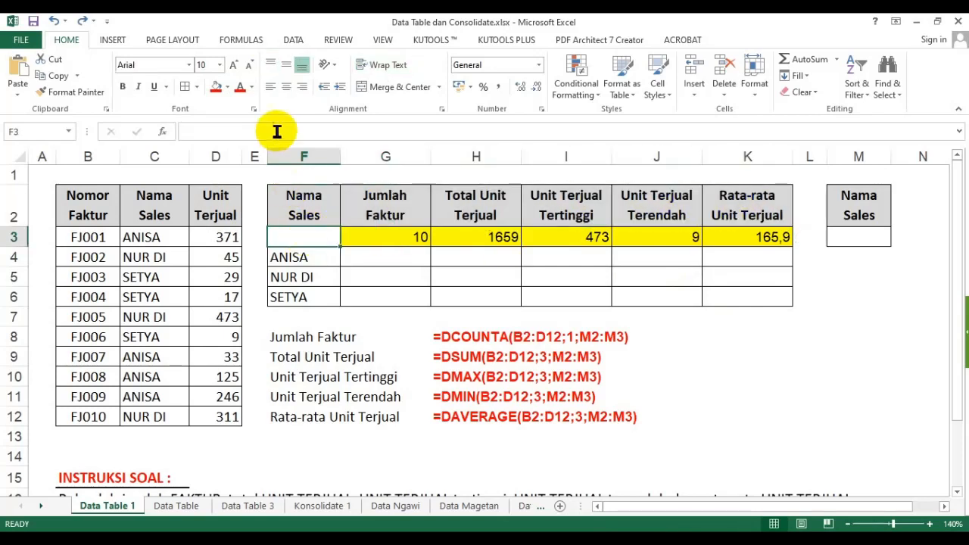
click(215, 90)
drag(318, 199, 763, 212)
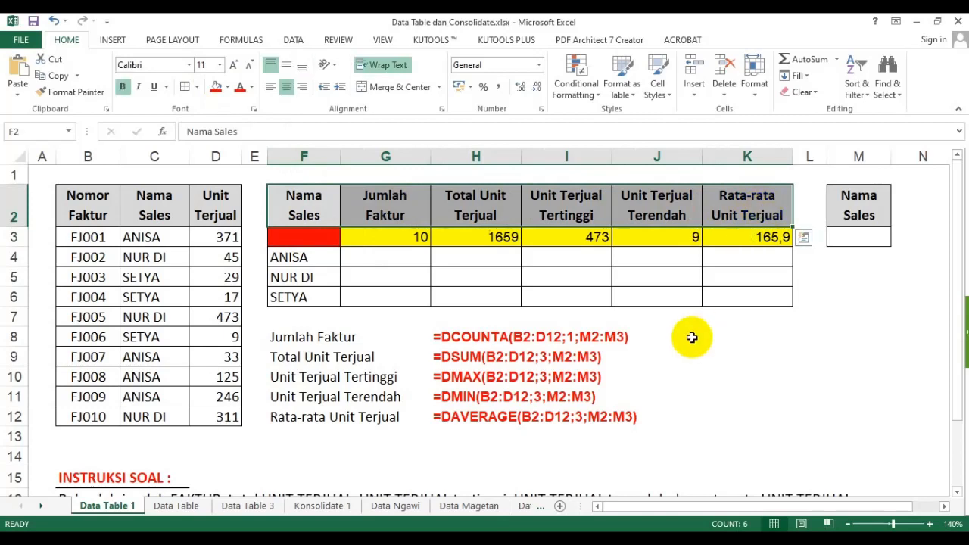
click(623, 373)
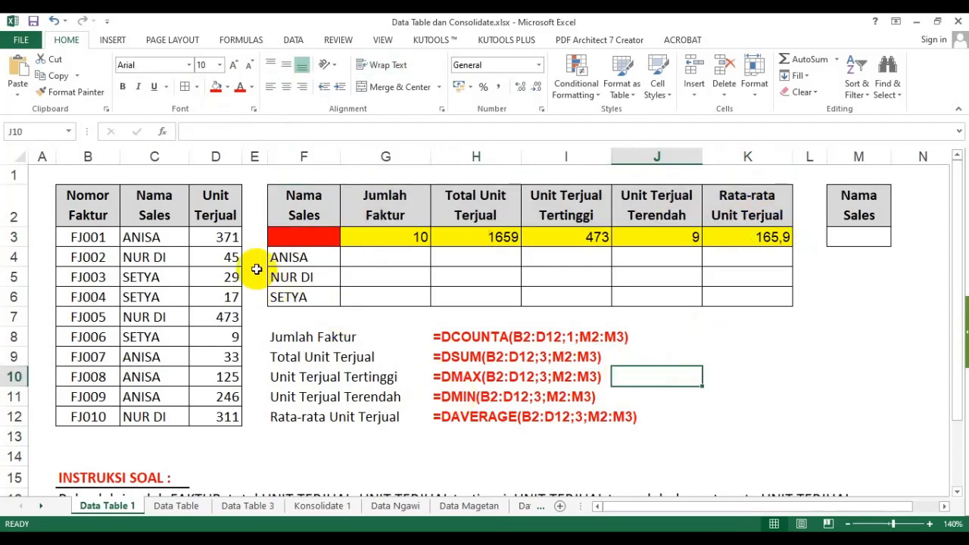
- Start a What-If Analysis Data Table on the range F3:K6, leaving out the header row
drag(424, 234, 757, 237)
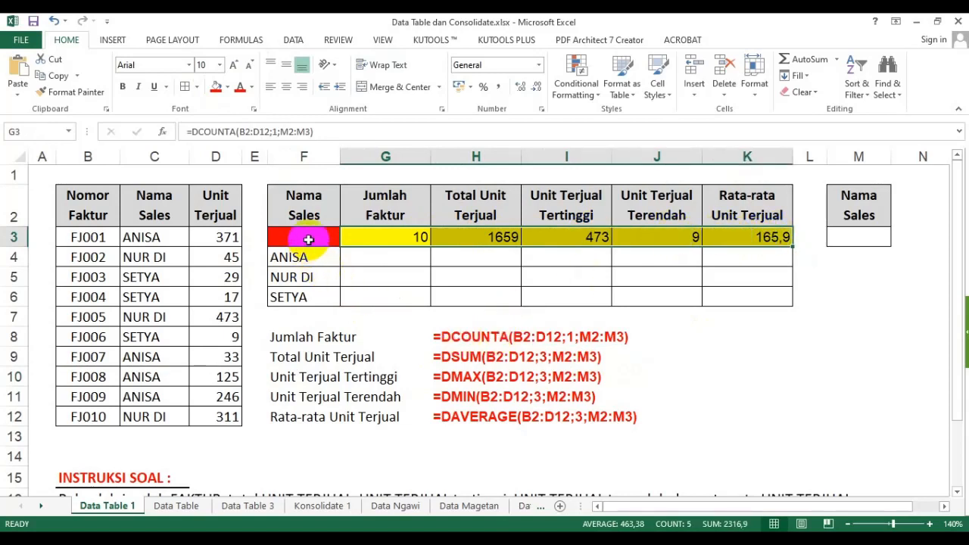
click(335, 237)
drag(345, 237, 724, 297)
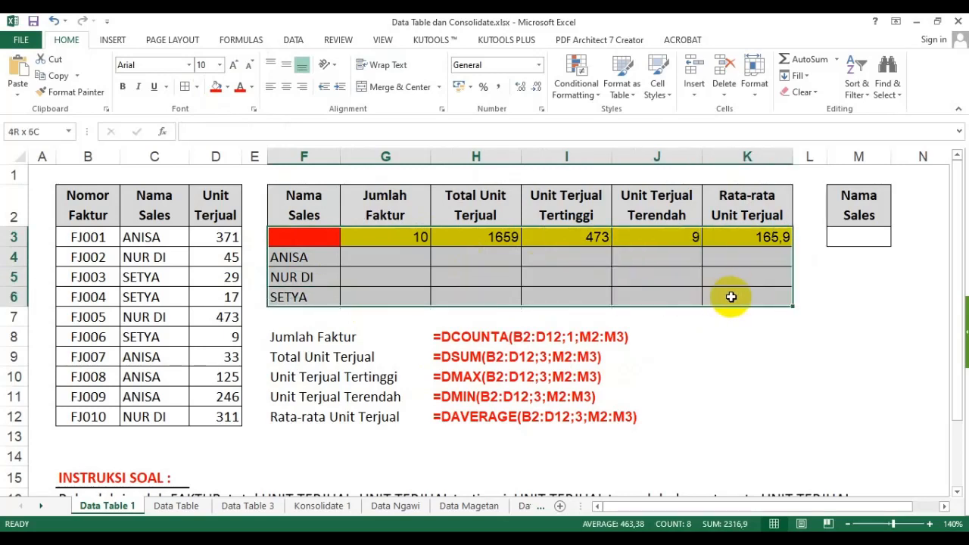
drag(732, 297, 742, 294)
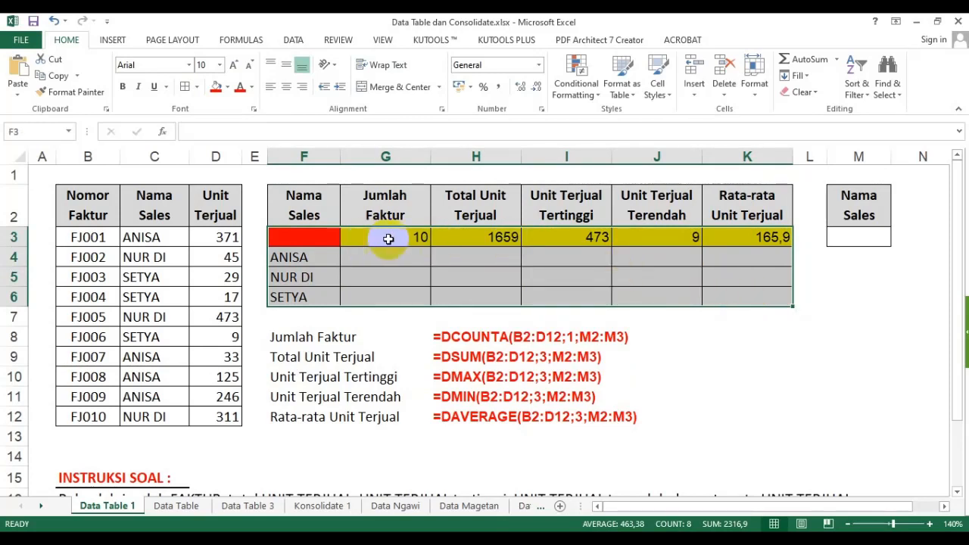
click(294, 39)
click(662, 95)
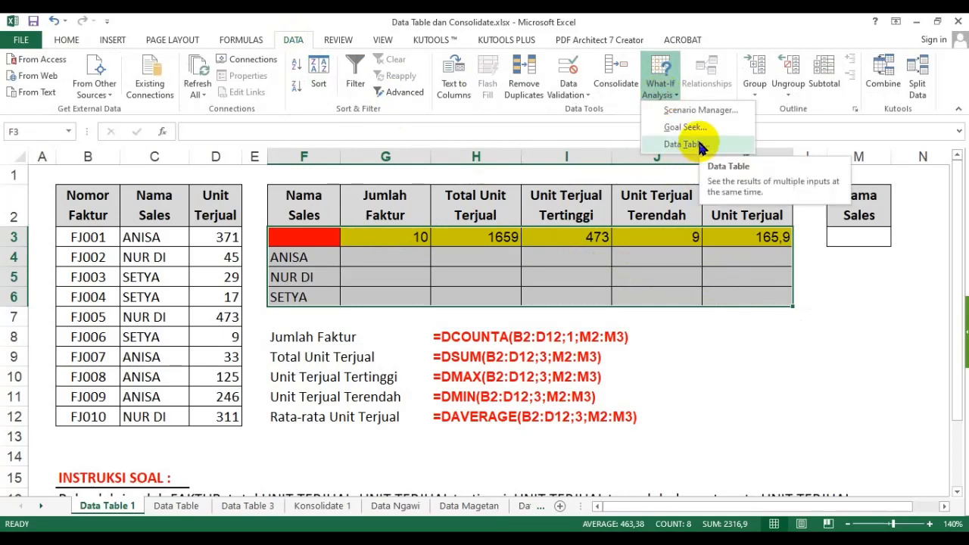
click(294, 43)
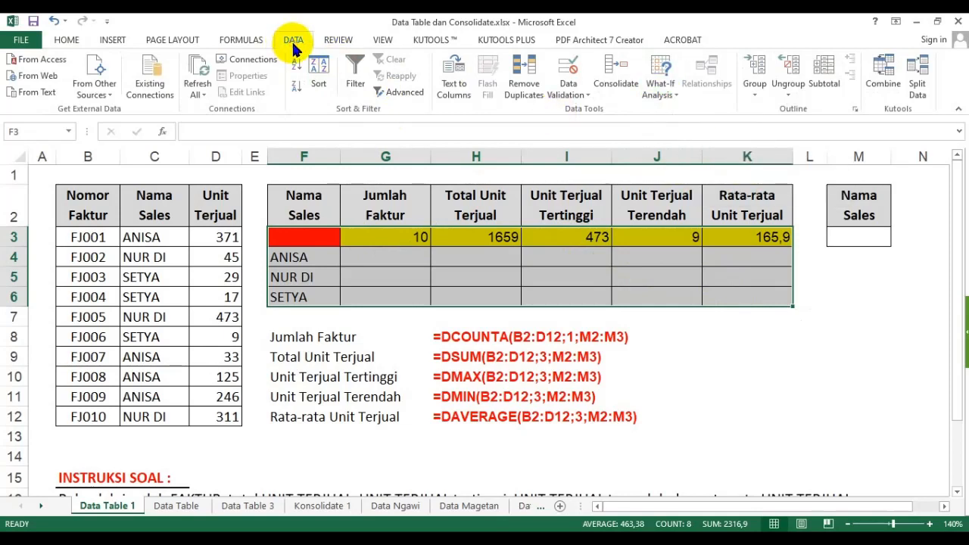
click(661, 76)
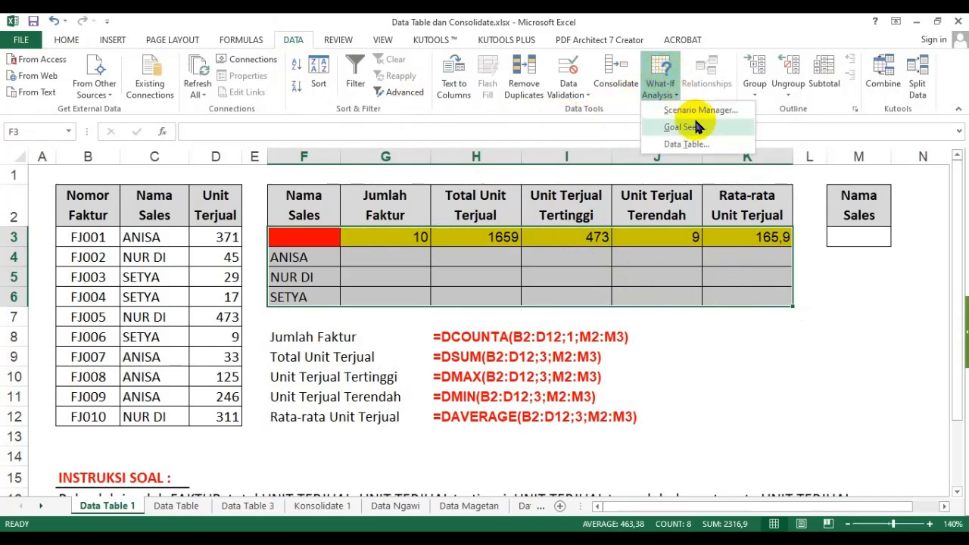
click(725, 145)
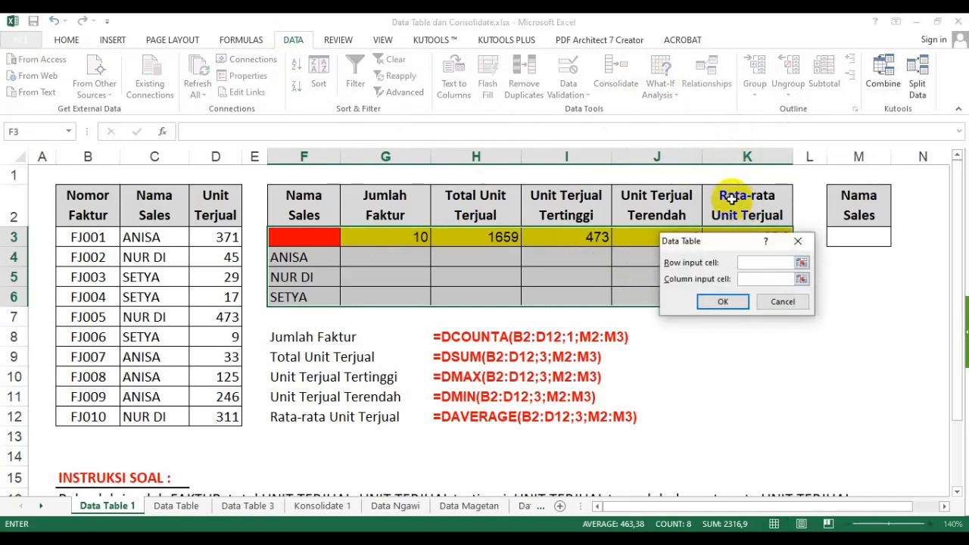
- Create the Data Table with the row input cell left empty and the column input cell set to $M$3
drag(726, 240, 731, 356)
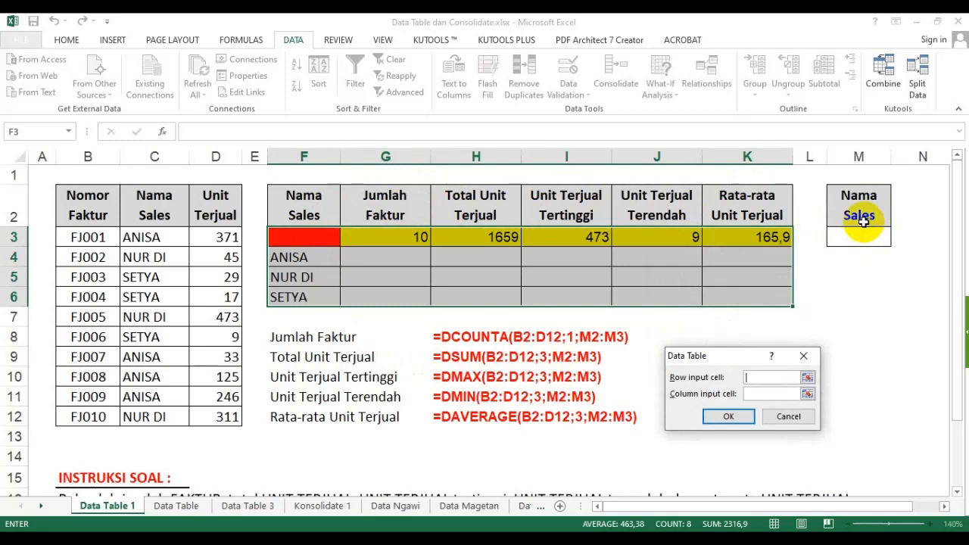
drag(712, 359, 678, 274)
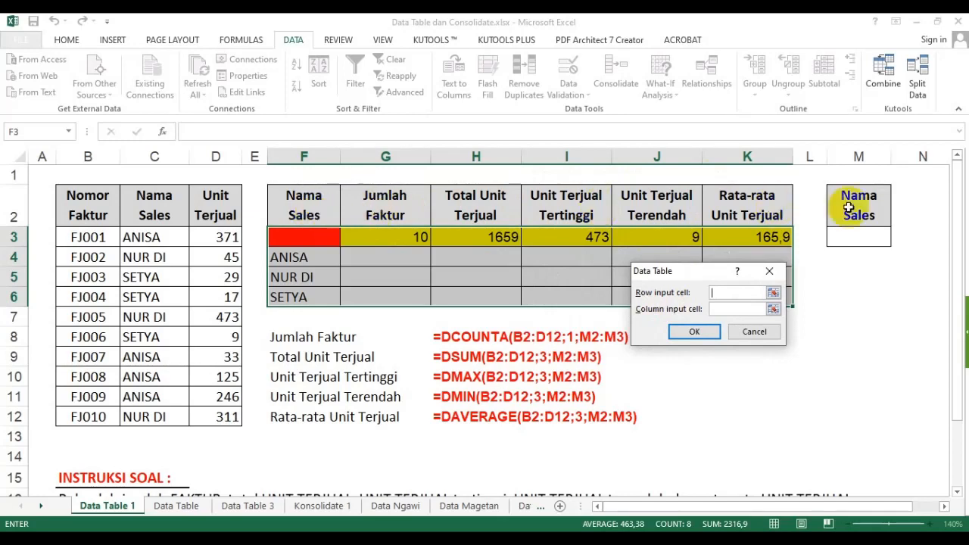
drag(673, 278, 745, 347)
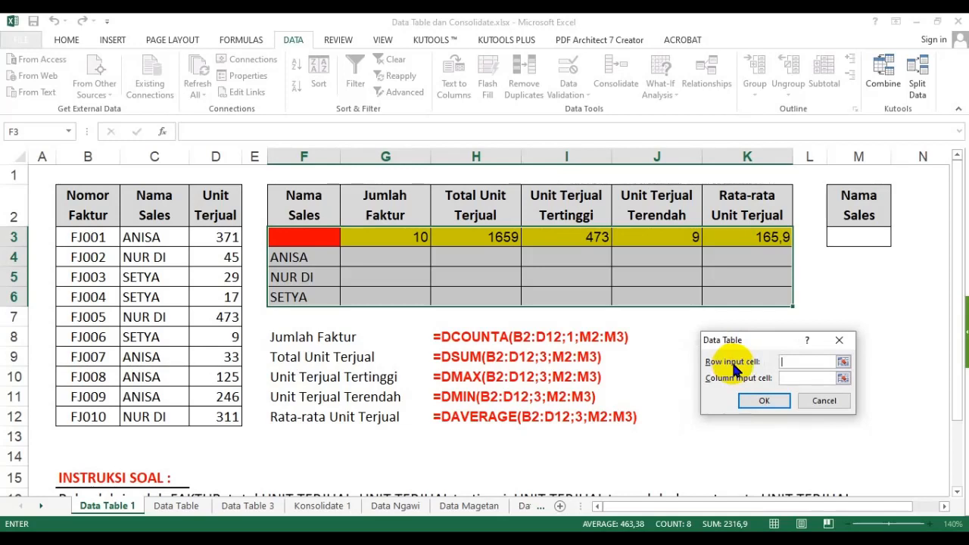
click(795, 377)
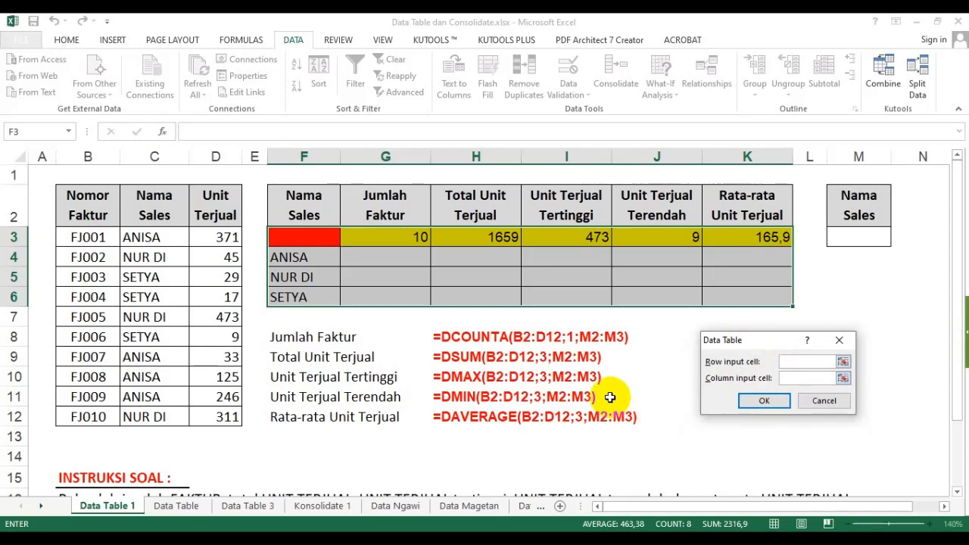
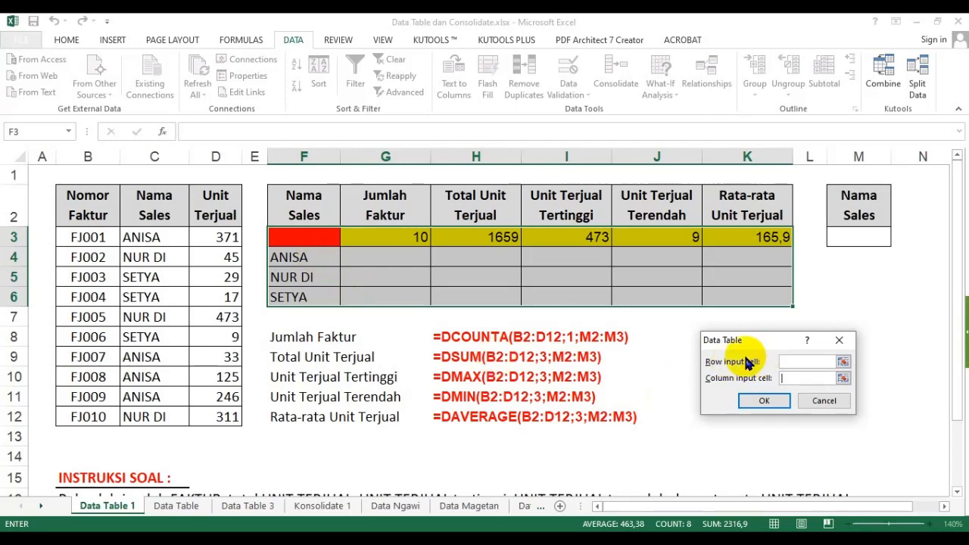
click(786, 363)
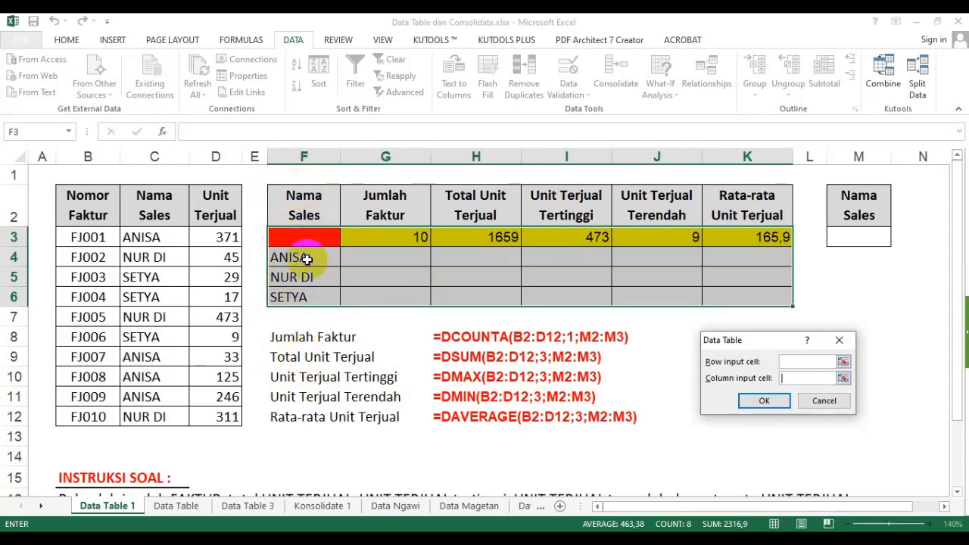
click(795, 380)
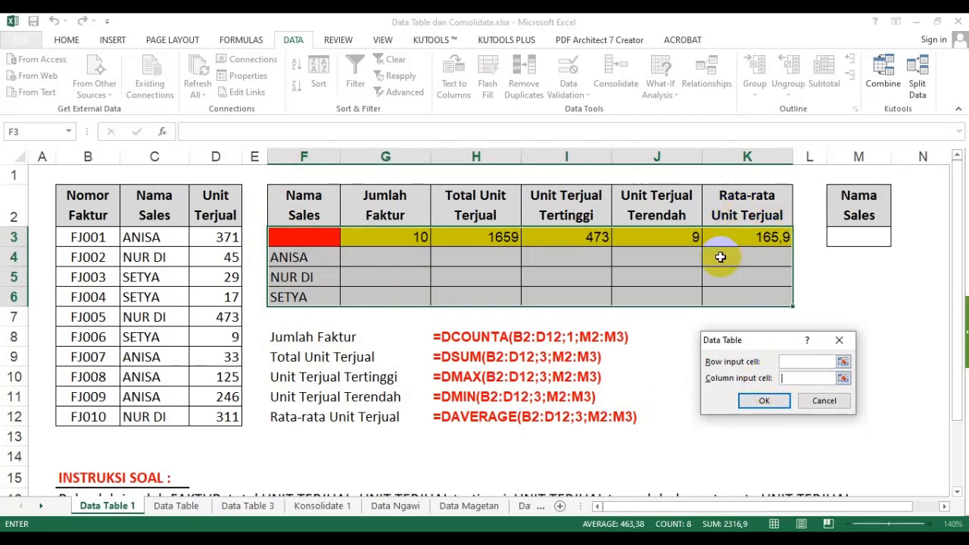
click(857, 236)
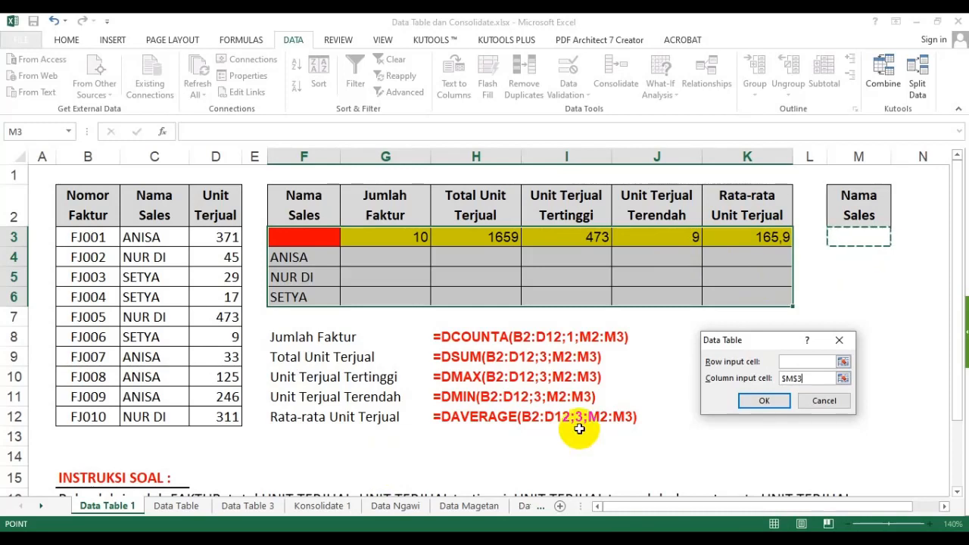
click(765, 403)
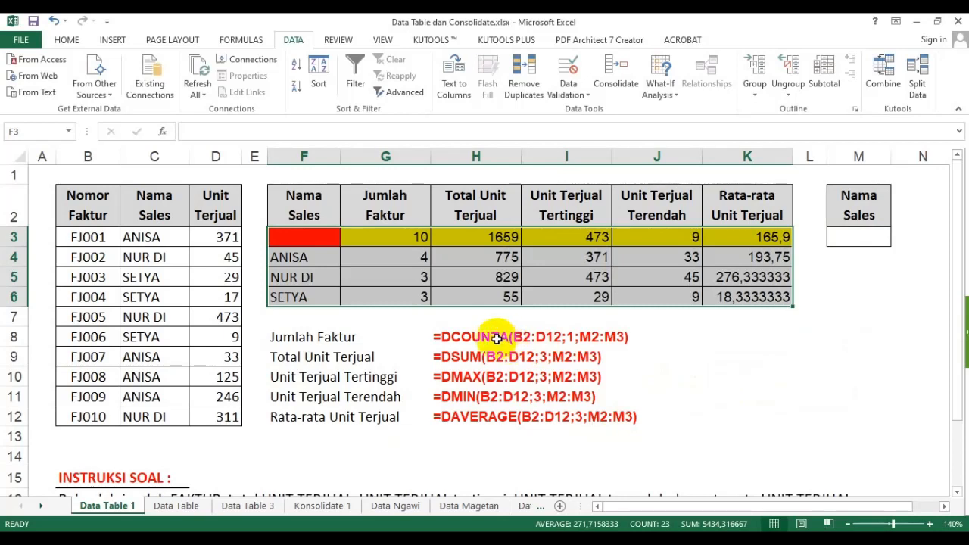
click(475, 371)
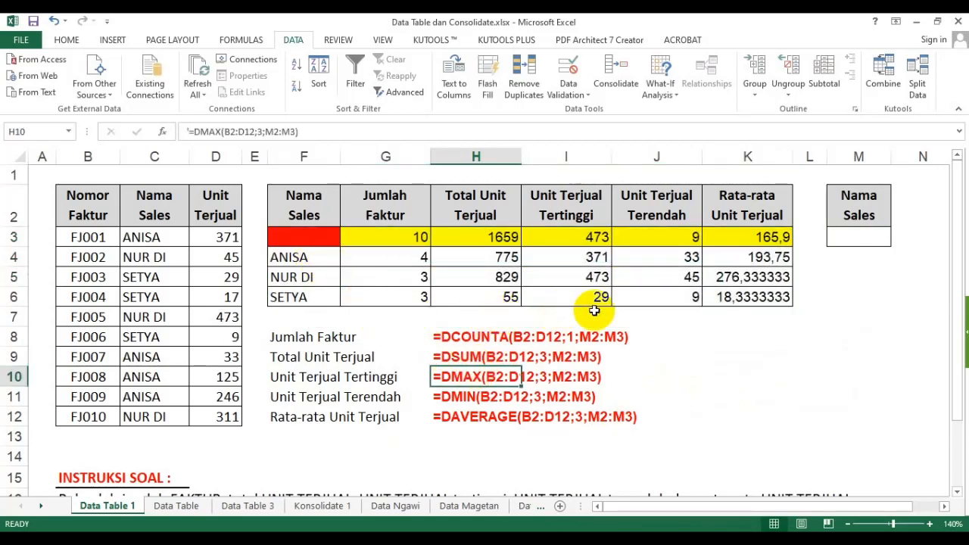
- Examine the database formulas in G3:K3 and the Data Table results in G4:K6
click(500, 237)
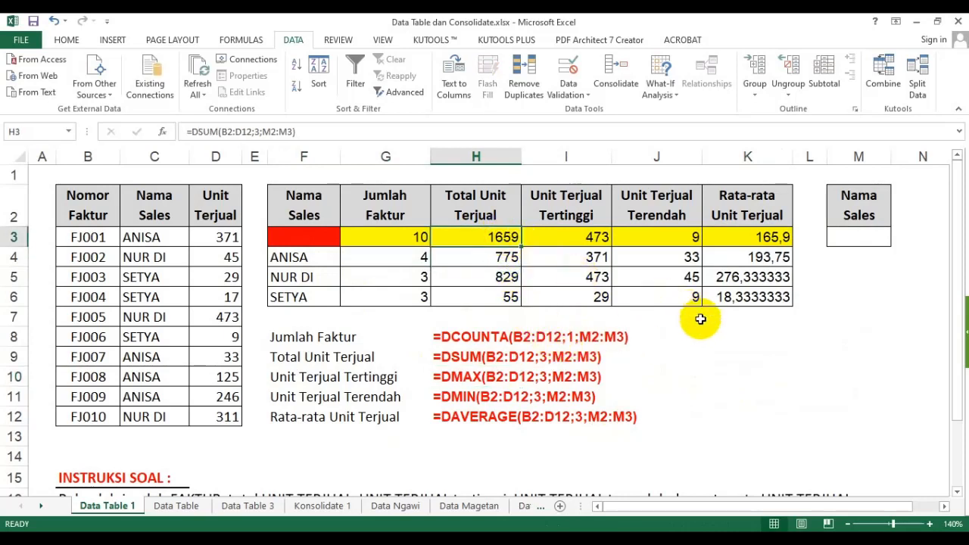
drag(401, 243, 530, 237)
click(503, 240)
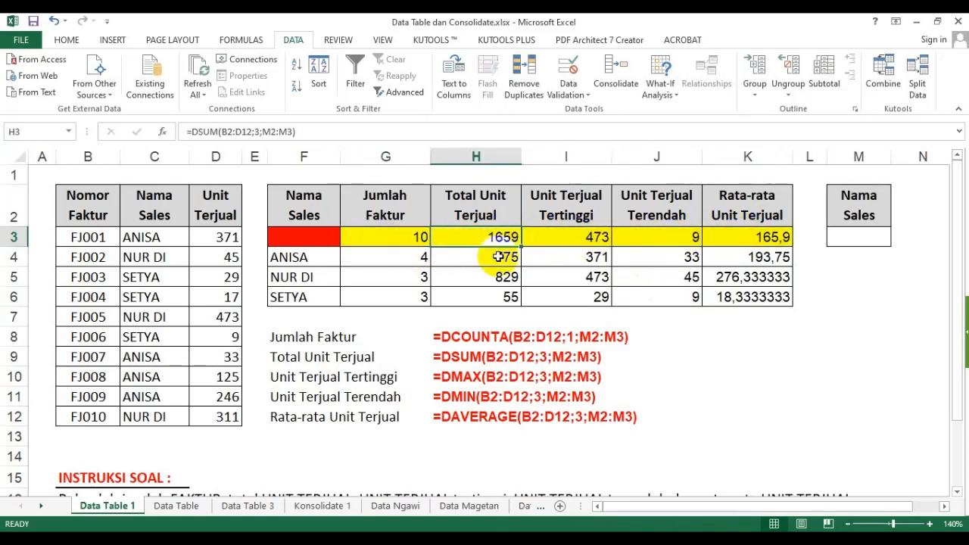
drag(413, 258, 729, 296)
click(677, 389)
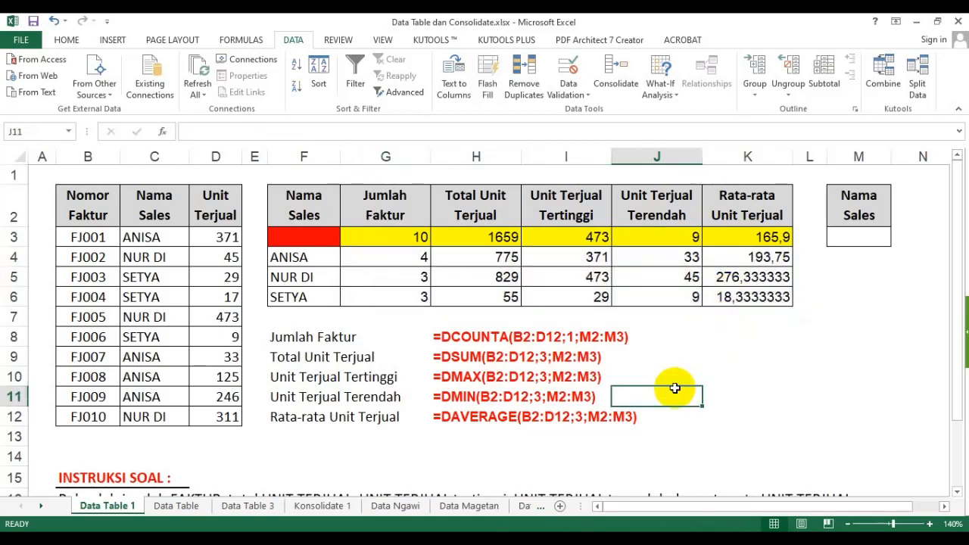
click(496, 237)
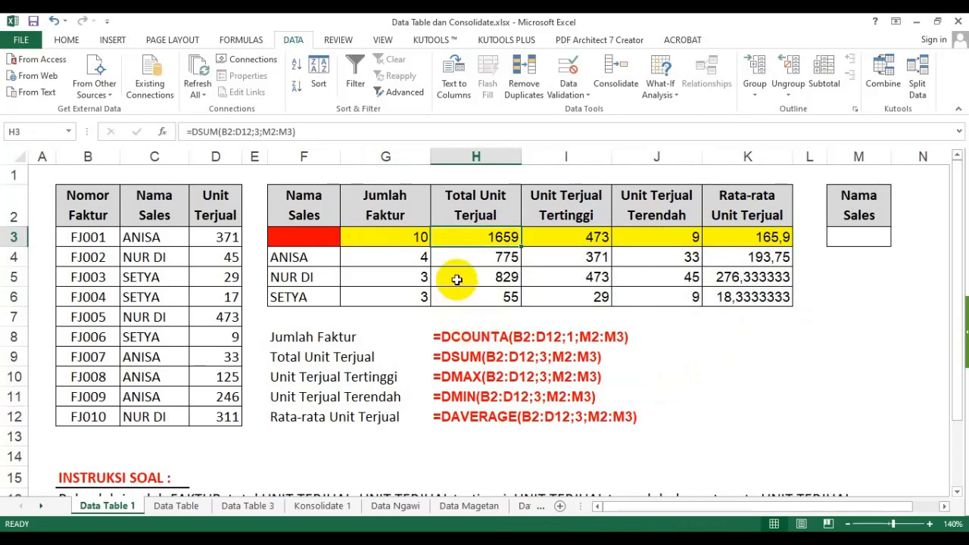
drag(426, 240, 773, 235)
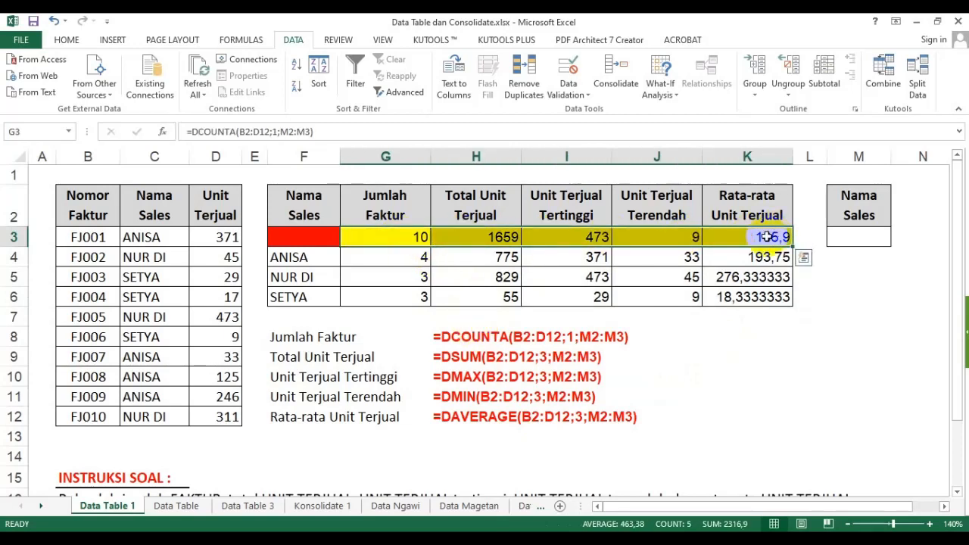
- Replace DSUM with DMAX in the Total Unit Terjual formula in H3, keeping its arguments B2:D12;3;M2:M3
click(496, 238)
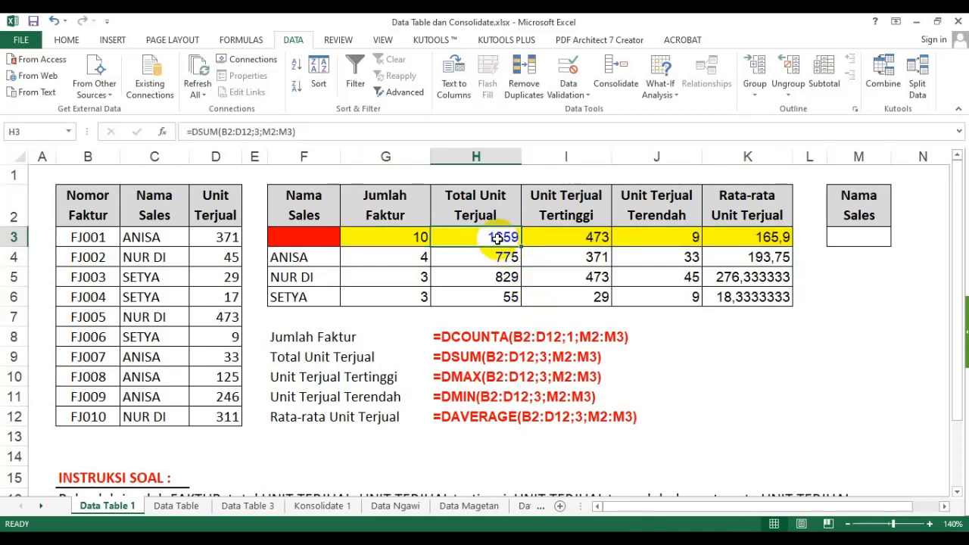
double_click(496, 238)
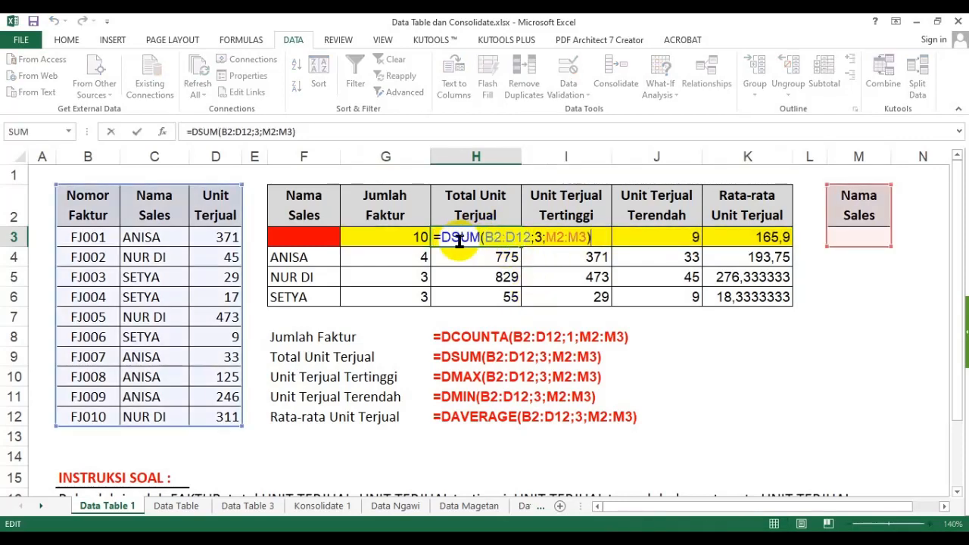
key(Delete)
key(Delete)
key(Delete)
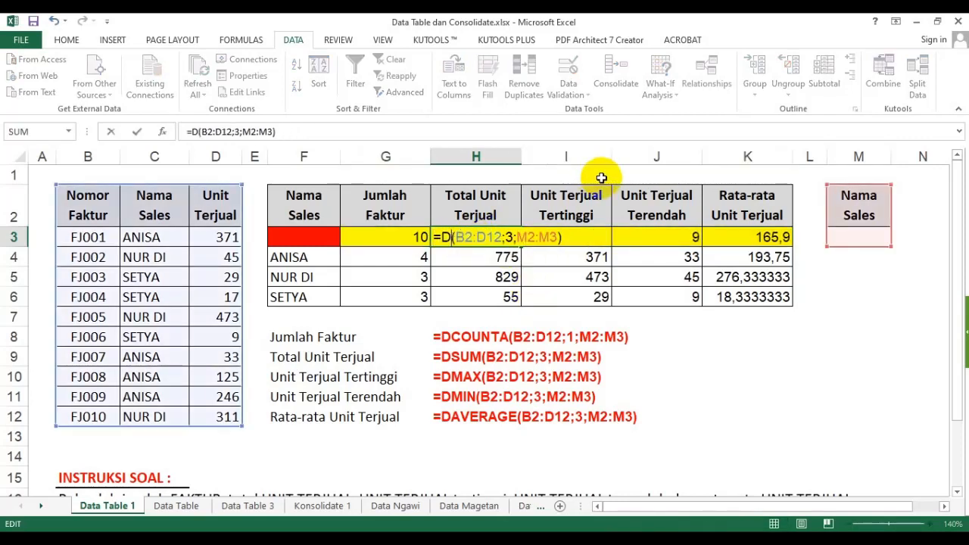
text(max)
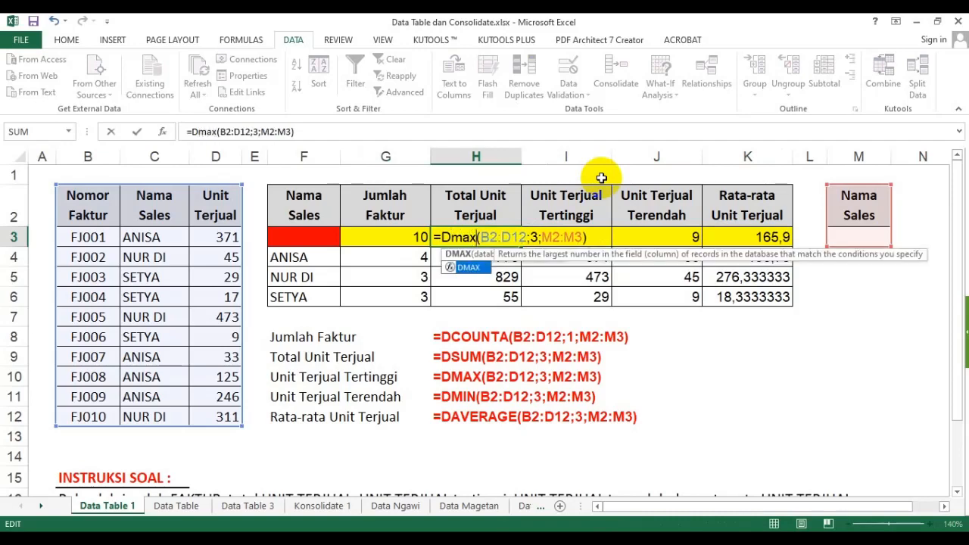
key(Return)
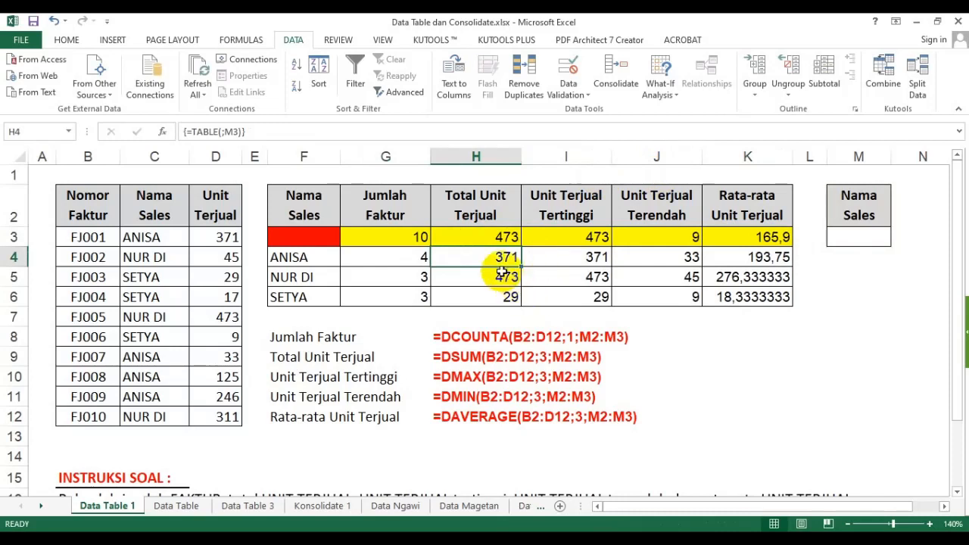
- Check the results in H4:H6, and undo the function change in H3
drag(501, 255, 497, 299)
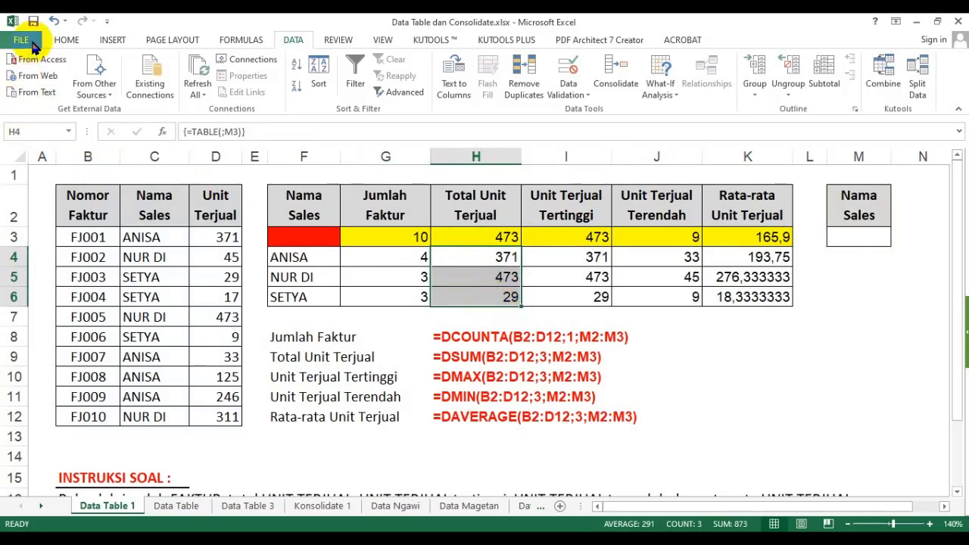
click(54, 22)
click(770, 377)
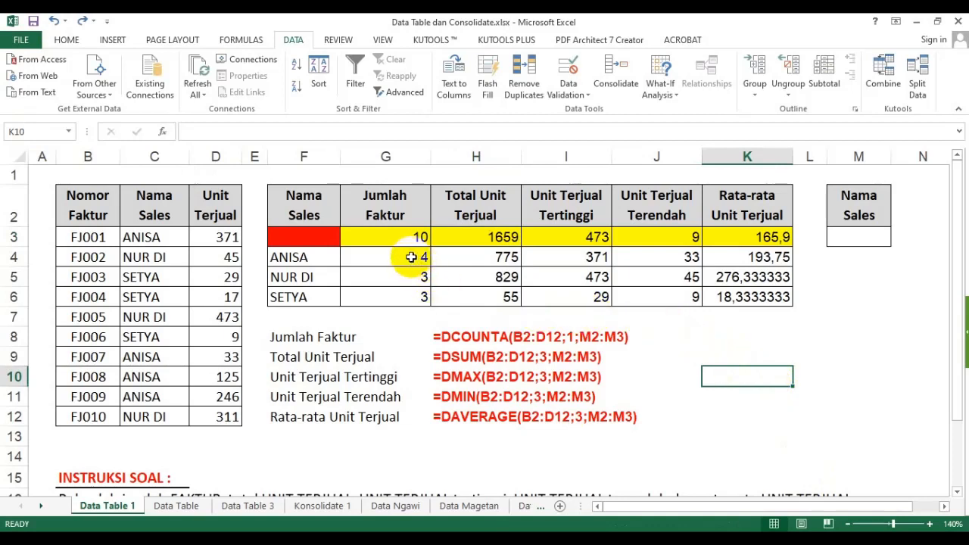
drag(420, 257, 735, 301)
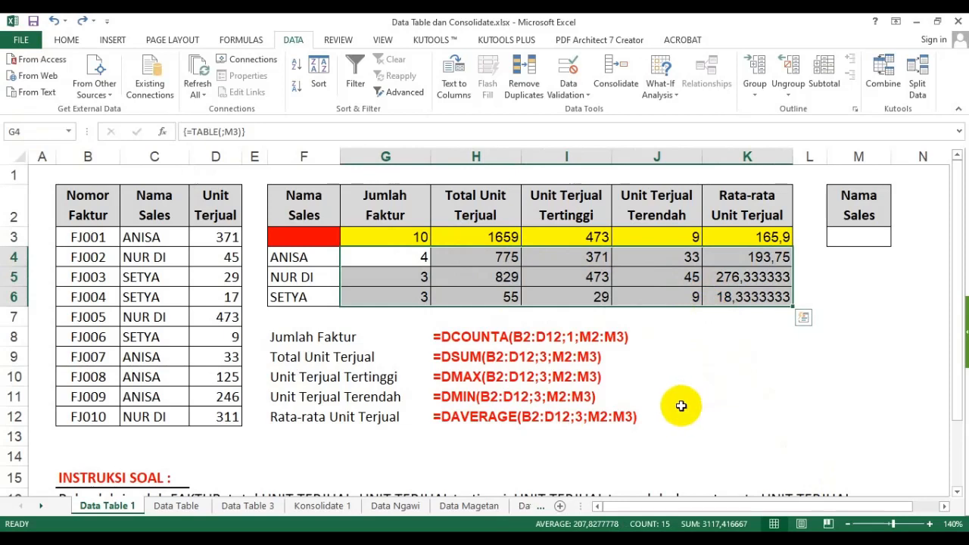
click(661, 82)
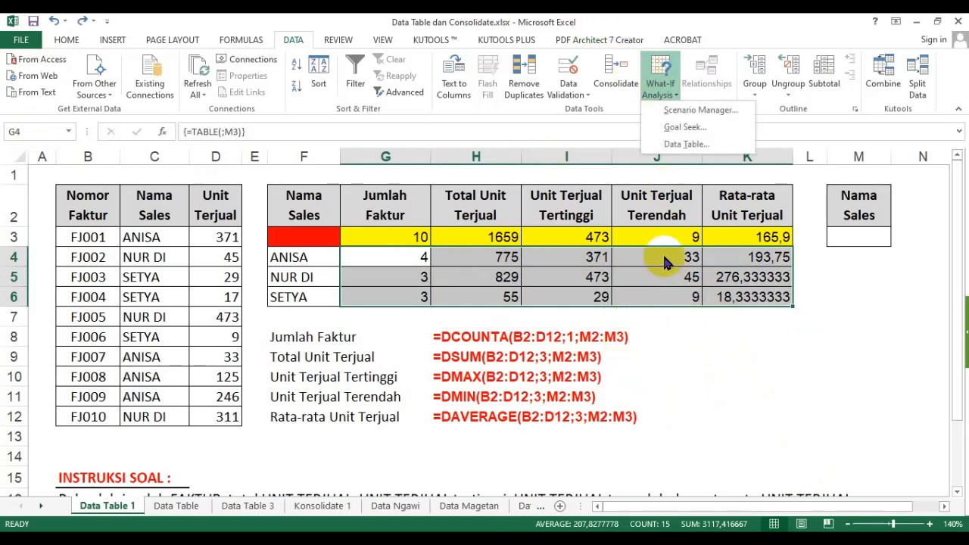
click(679, 146)
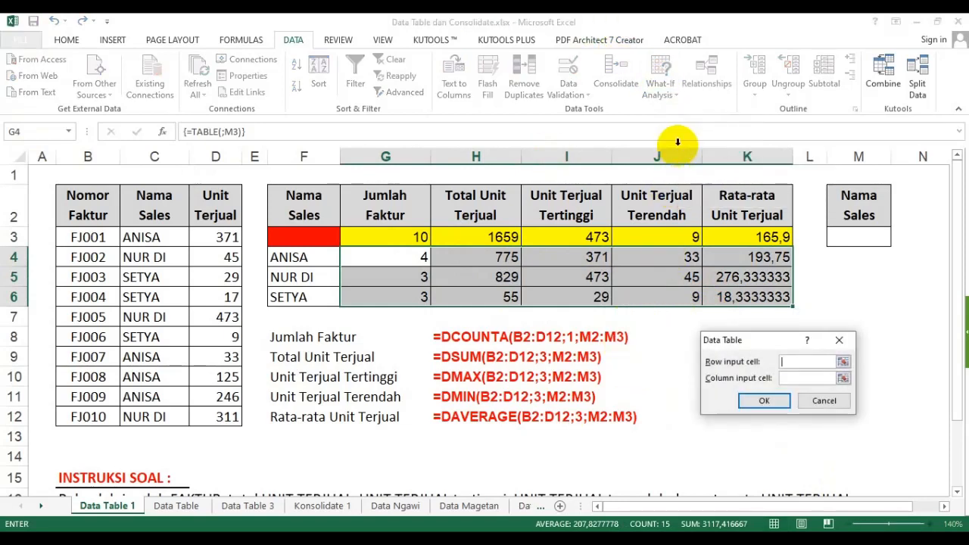
click(837, 407)
click(623, 401)
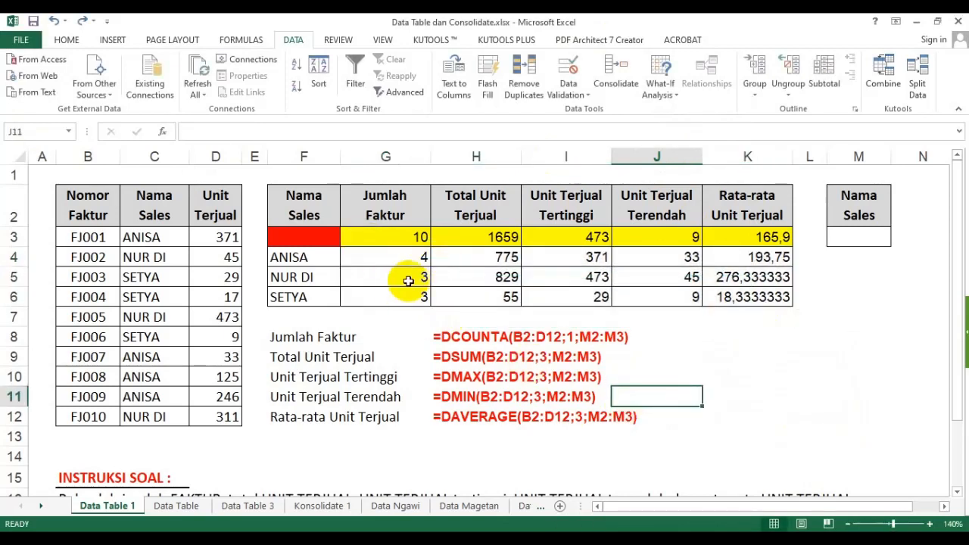
- Try to delete only cell H5 from the Data Table results in G4:K6
drag(397, 261, 727, 290)
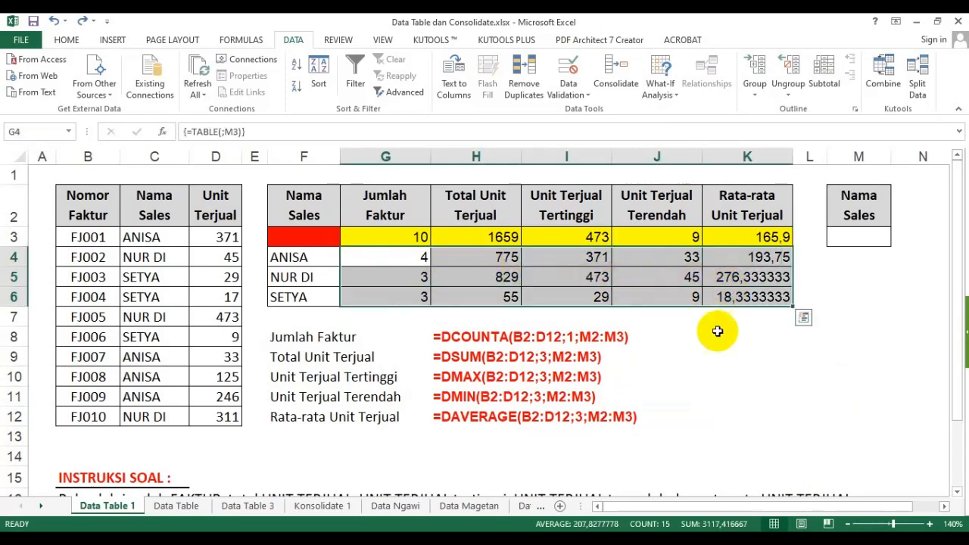
click(680, 397)
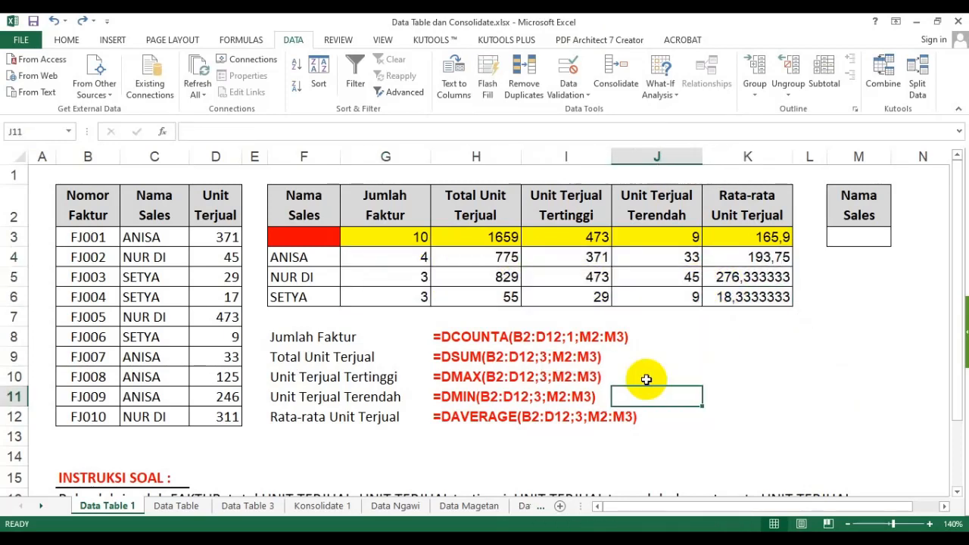
click(490, 275)
key(Delete)
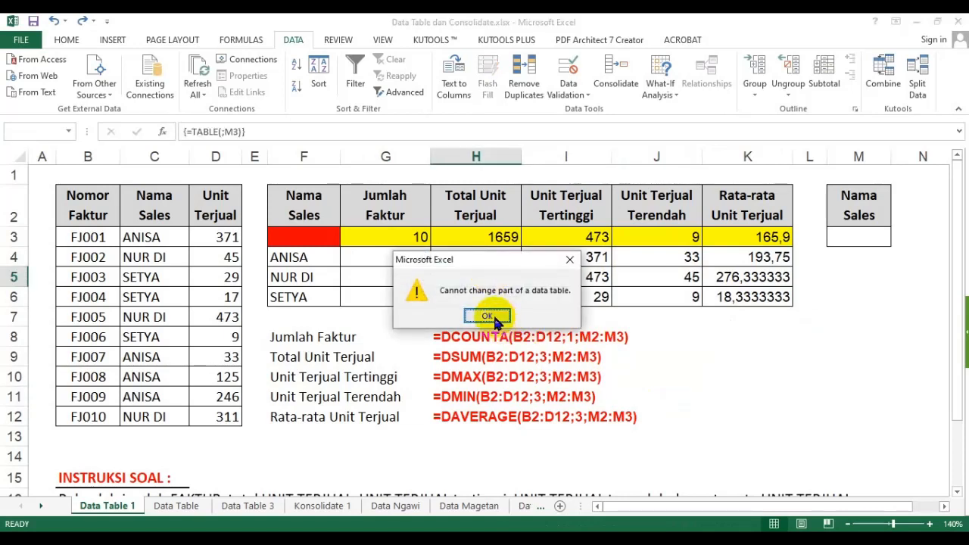
click(488, 316)
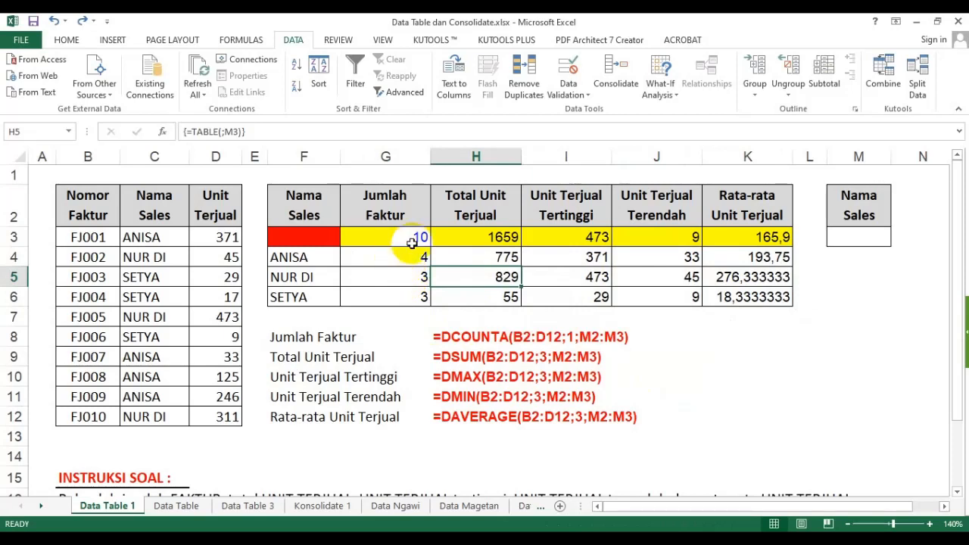
- Clear the entire Data Table result block G4:K6, keeping the formulas in row 3
click(576, 89)
click(671, 83)
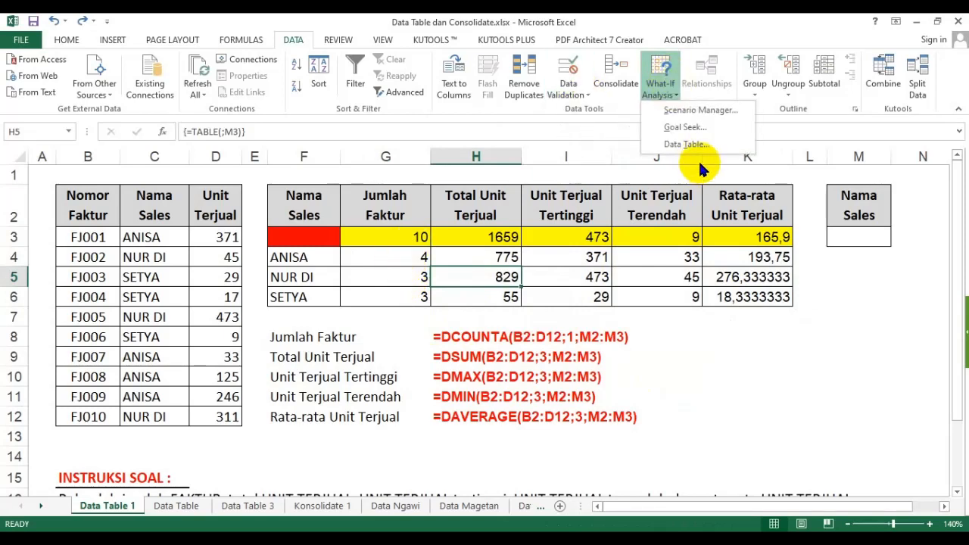
click(417, 249)
drag(417, 250, 752, 297)
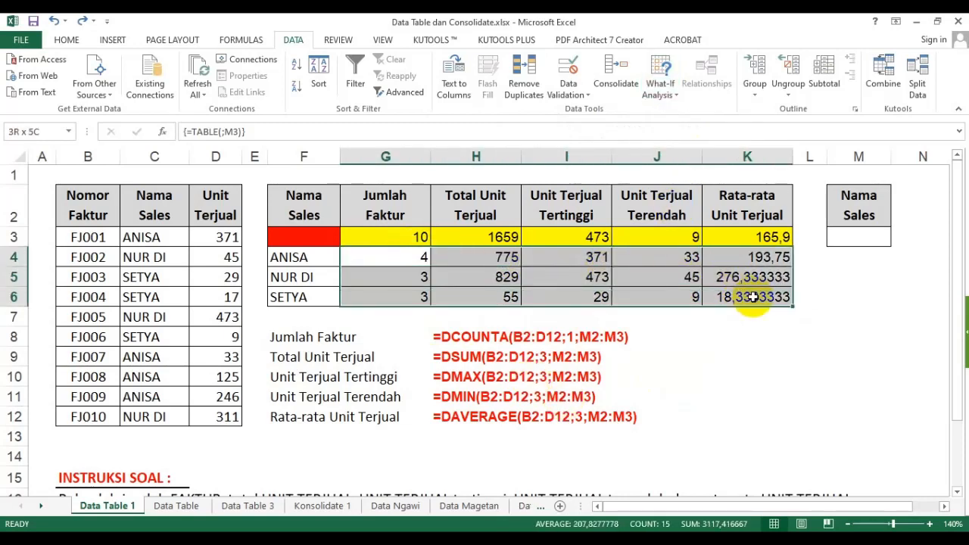
key(Delete)
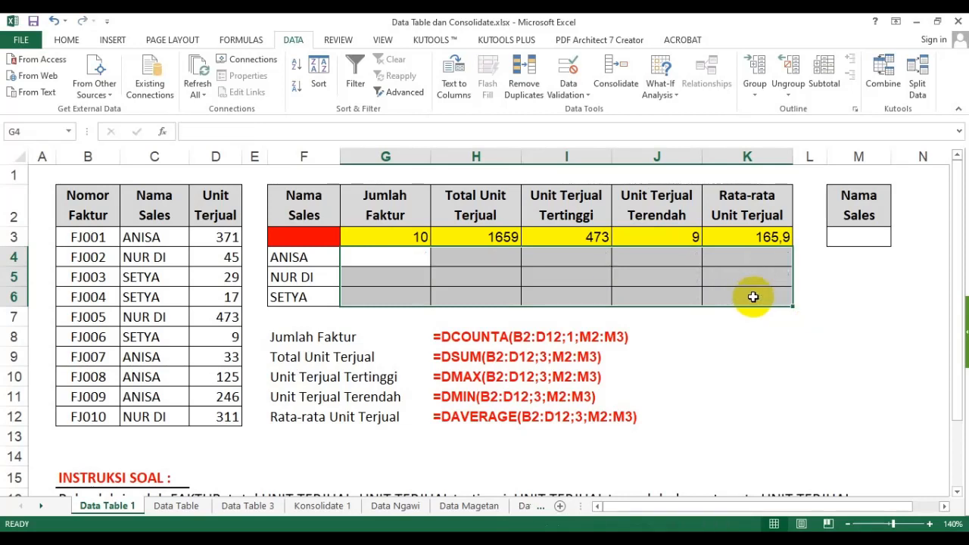
click(653, 400)
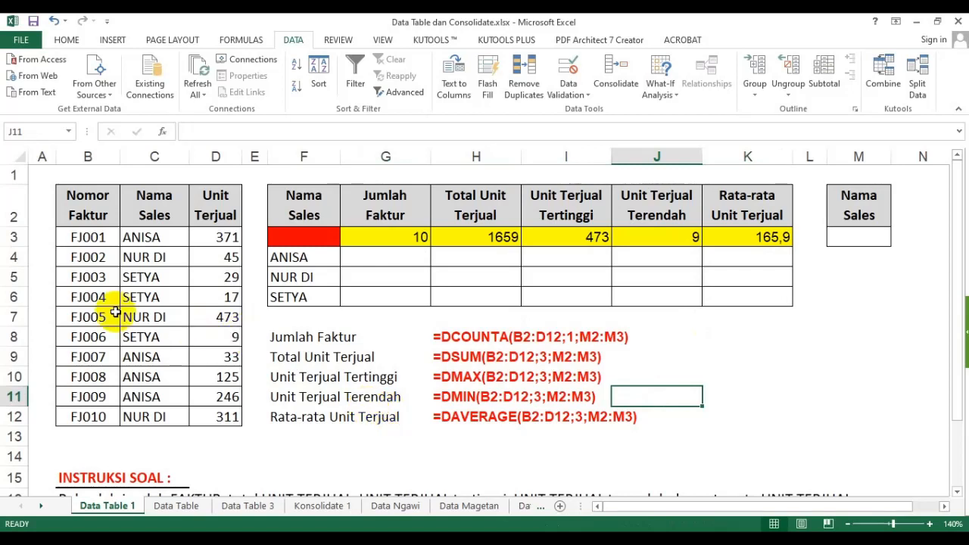
- Recreate the What-If Data Table on F3:K6 with only the column input cell set to M3
mouse_move(299, 243)
mouse_down()
mouse_move(444, 249)
mouse_move(705, 288)
mouse_up()
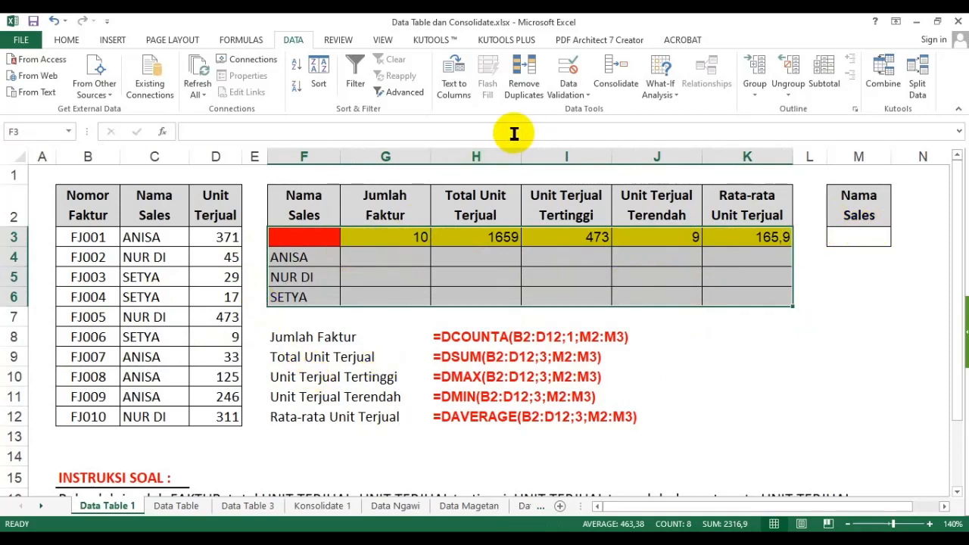
click(656, 82)
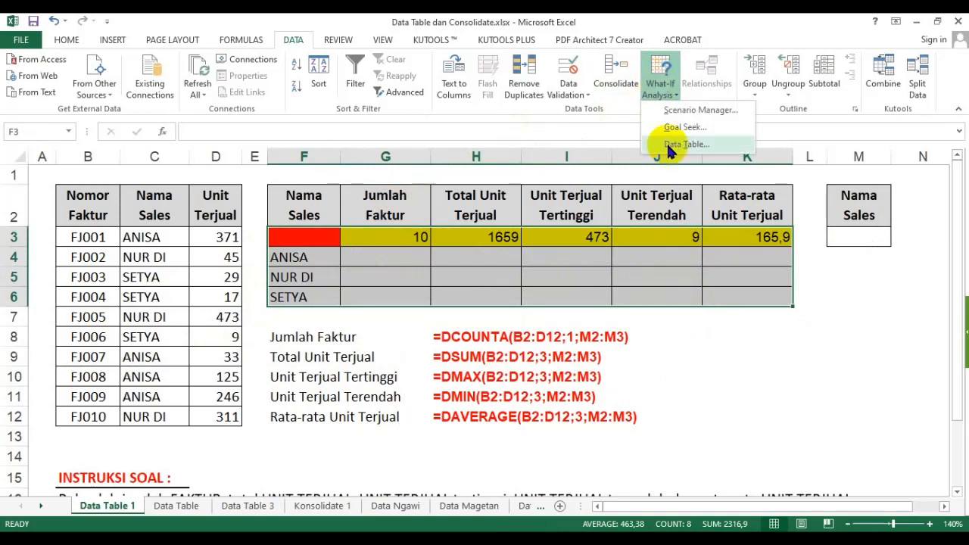
click(683, 146)
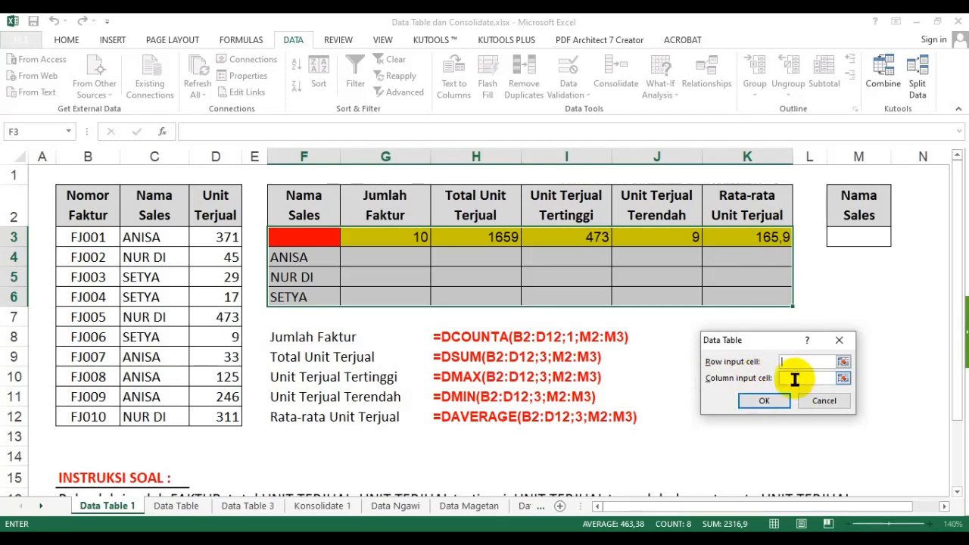
click(859, 237)
click(765, 401)
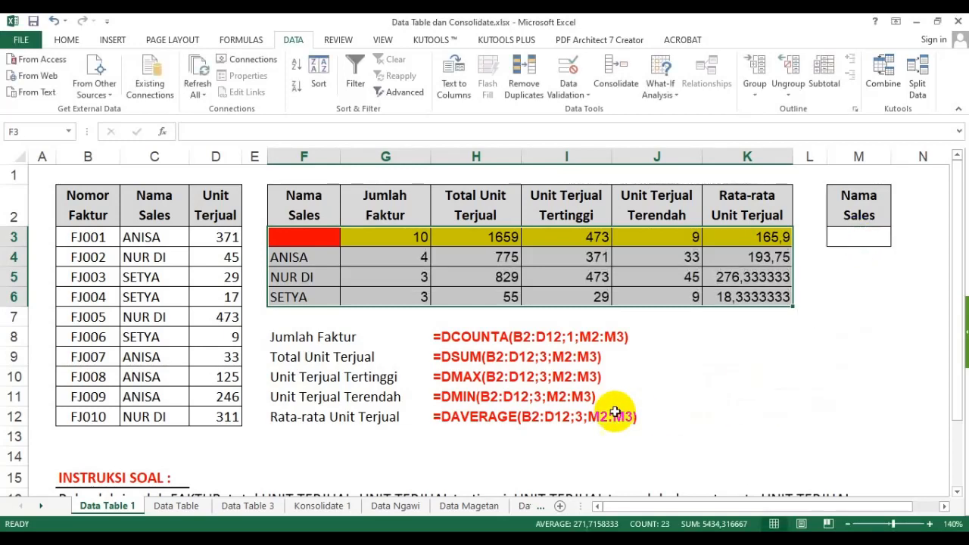
click(615, 376)
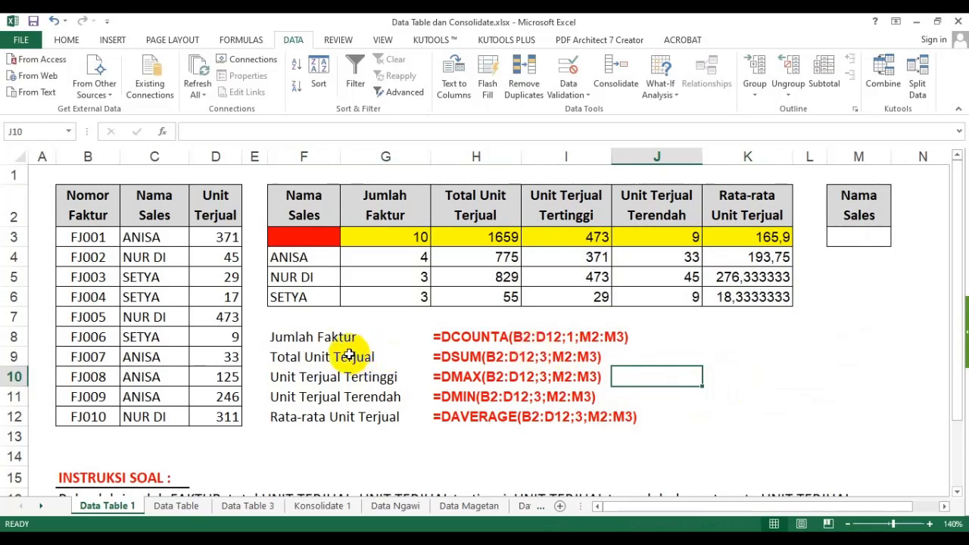
click(335, 374)
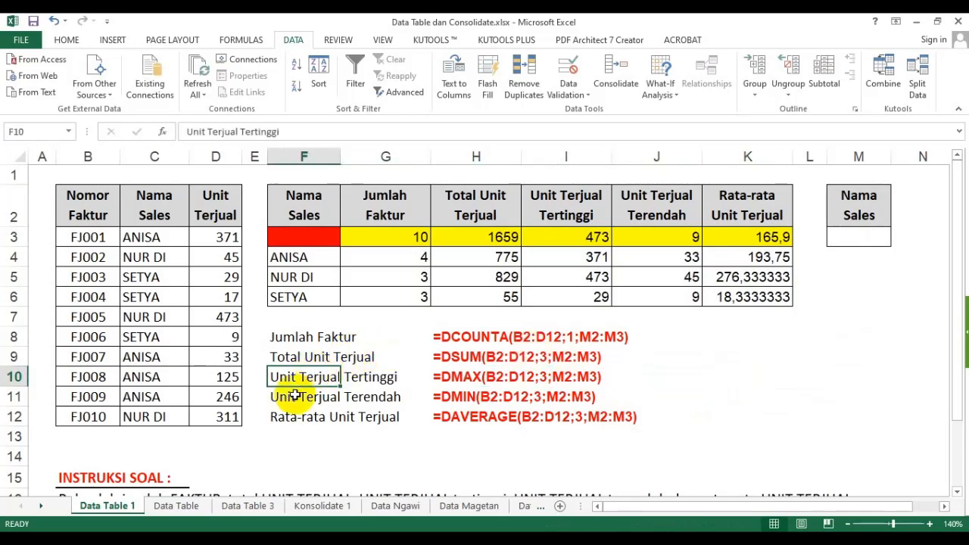
- Open the Data Table sheet and examine its sales records and the instruction to recap total NILAI TERJUAL per SALES
click(178, 506)
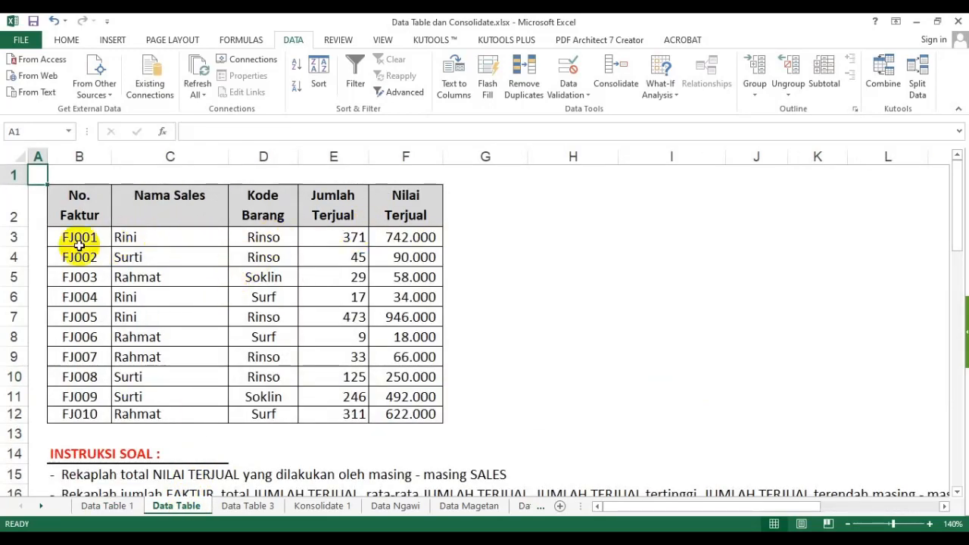
drag(74, 243, 80, 414)
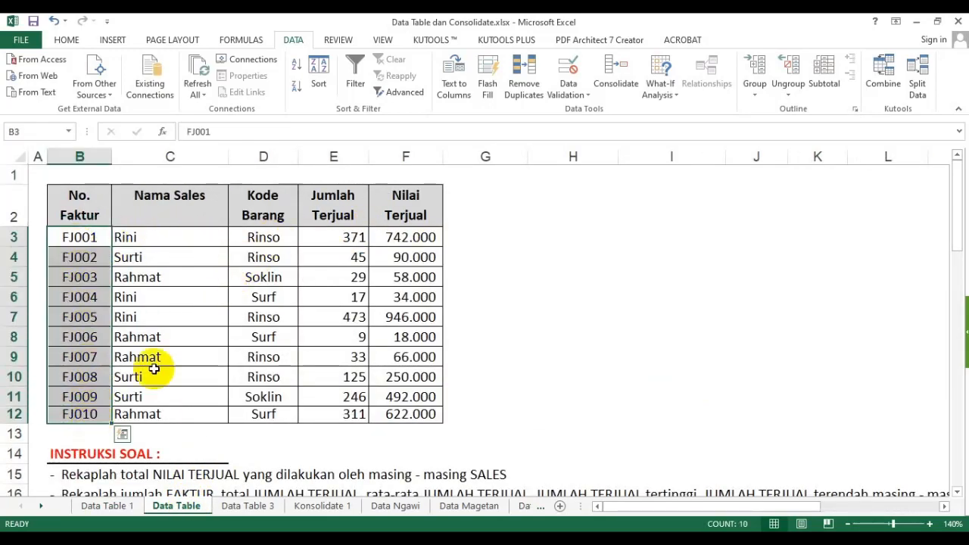
click(264, 318)
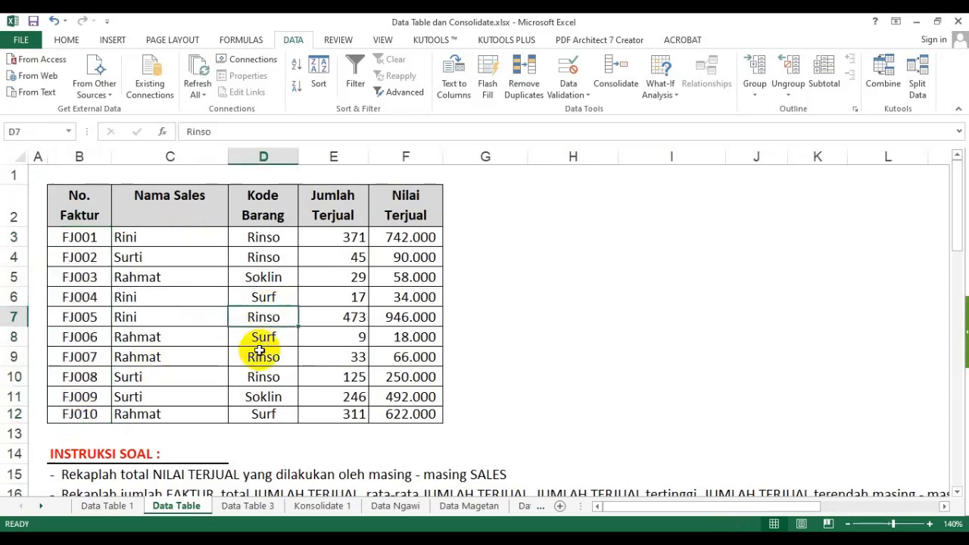
scroll(259, 351, down, 1)
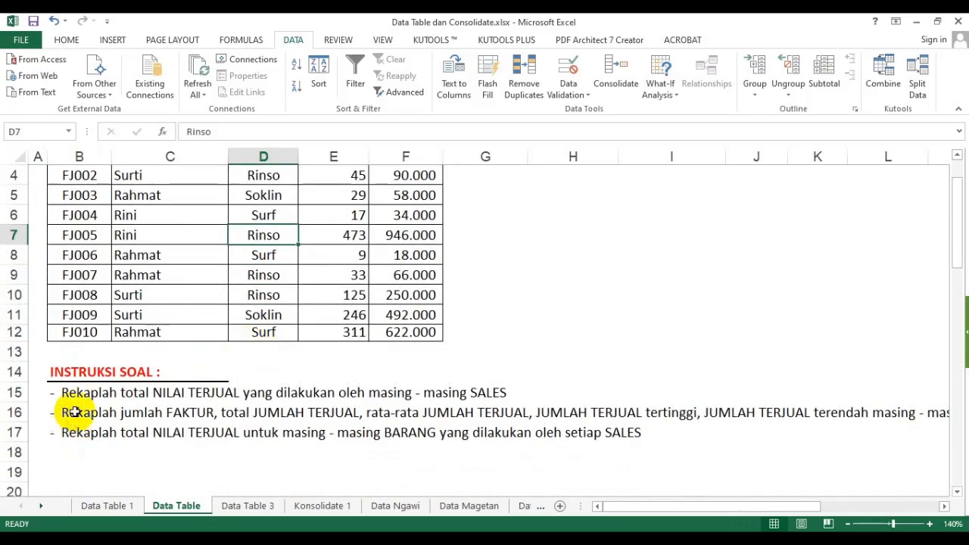
drag(89, 393, 493, 395)
click(579, 262)
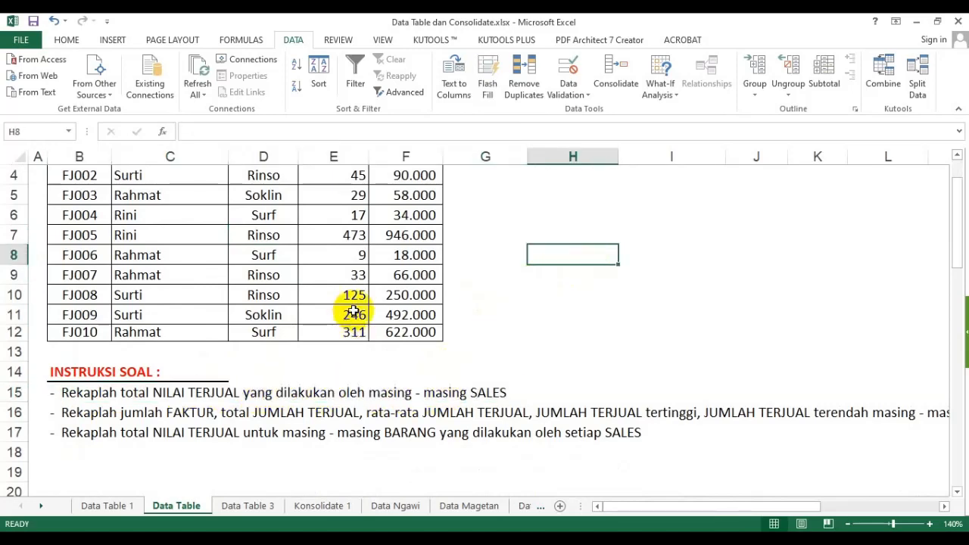
scroll(353, 307, up, 1)
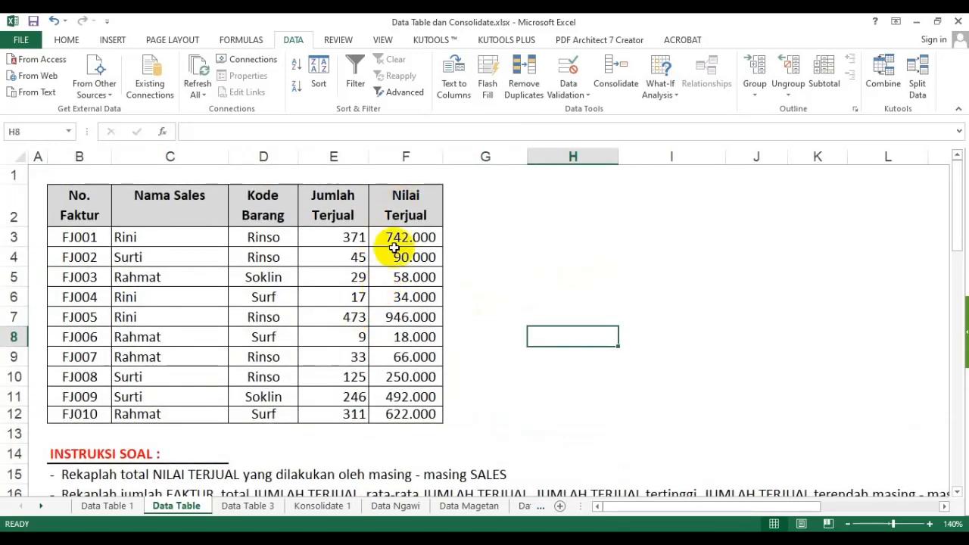
click(403, 203)
drag(402, 203, 411, 409)
drag(416, 195, 400, 412)
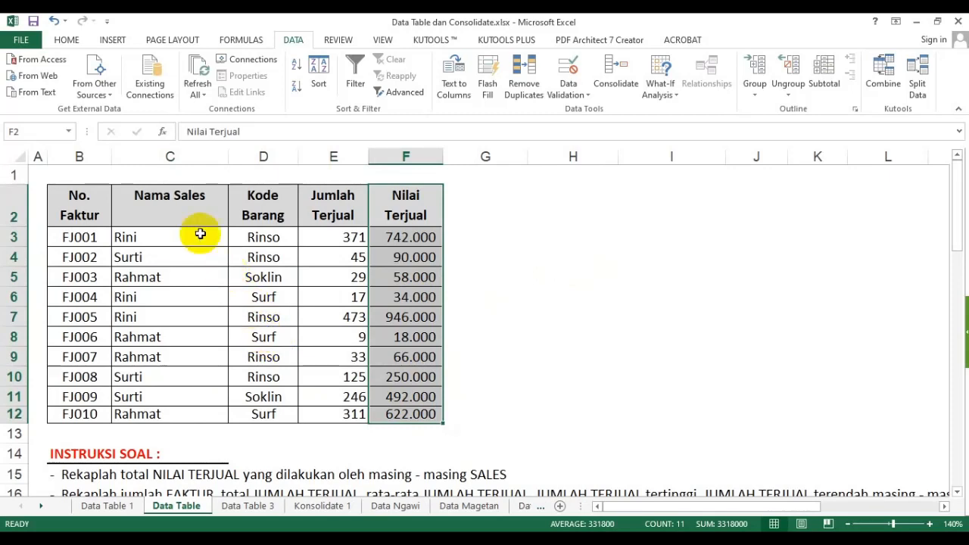
- Narrow column G and copy the Nama Sales header from C2 into H2 to start the recap table
click(166, 200)
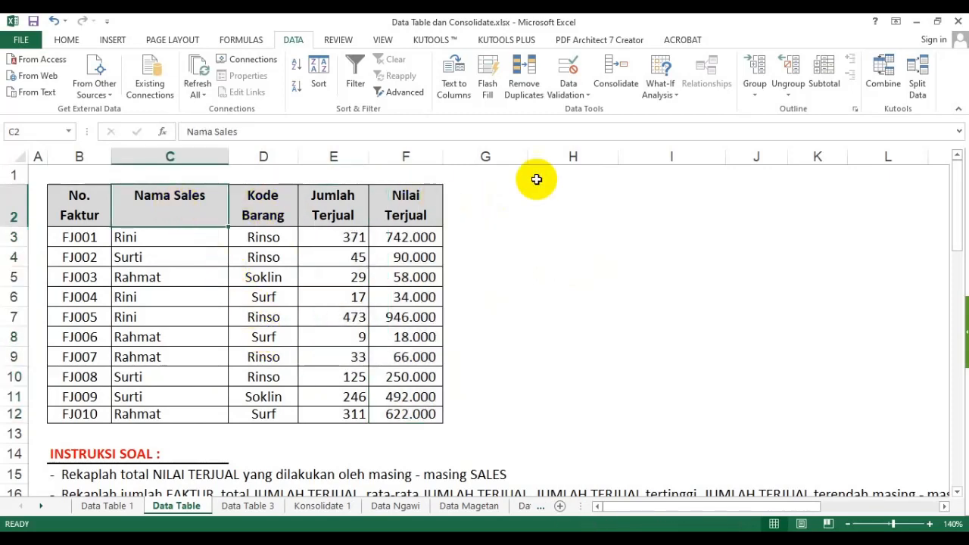
drag(527, 156, 481, 156)
key(ctrl+c)
click(528, 208)
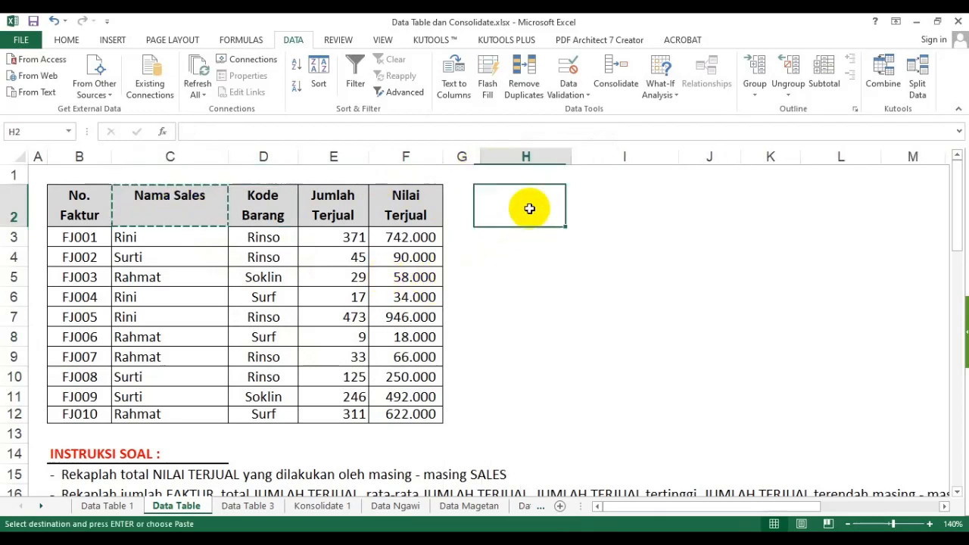
key(ctrl+v)
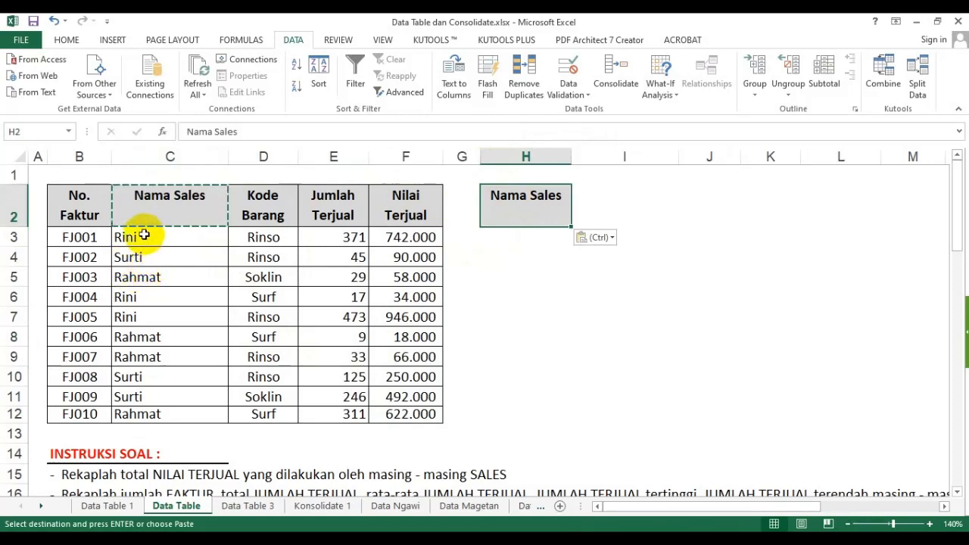
- Copy the three salesperson names from C3:C5 into H4:H6, leaving H3 blank
drag(142, 237, 151, 274)
key(ctrl+c)
click(515, 256)
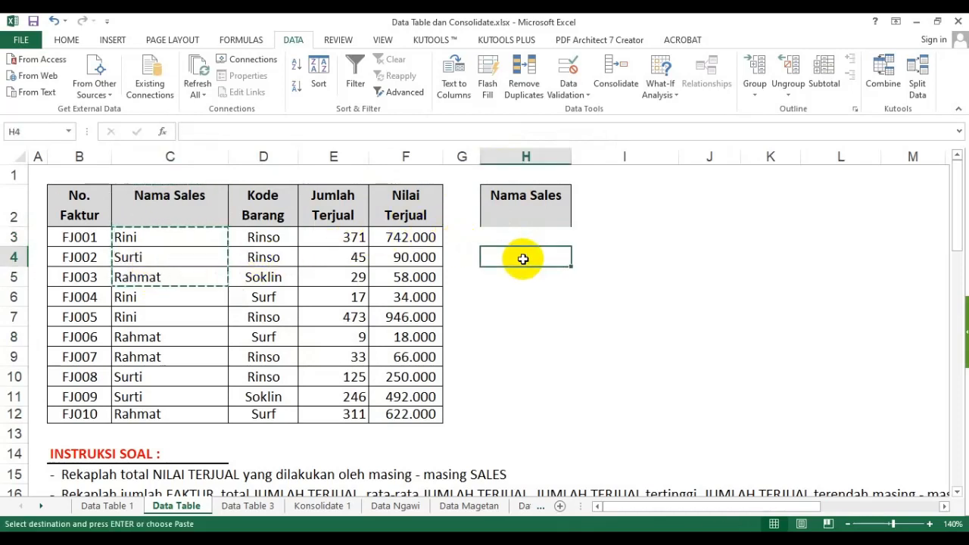
key(ctrl+v)
- Copy the recap header from H2 into I2 and change its text to "Total Nilai Terjual"
click(540, 207)
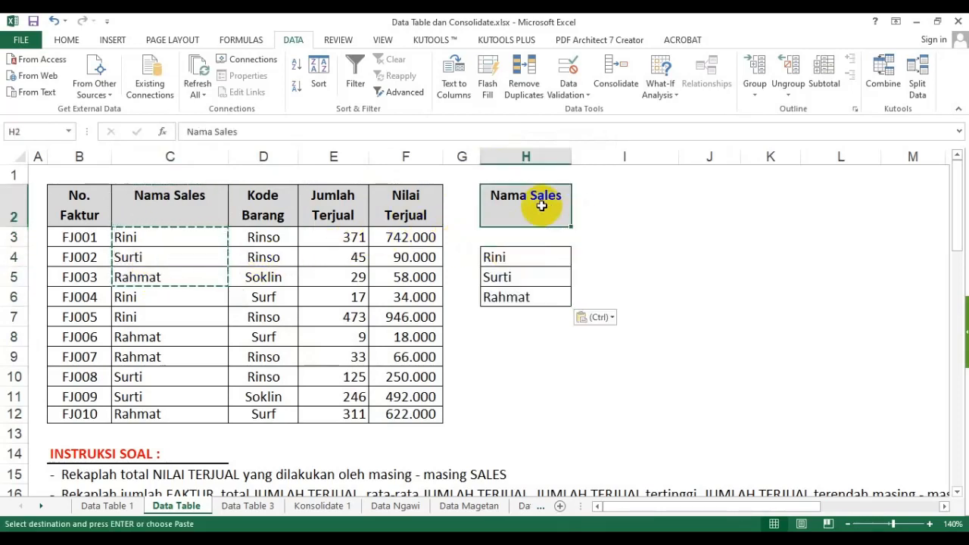
key(ctrl+c)
click(616, 197)
key(ctrl+v)
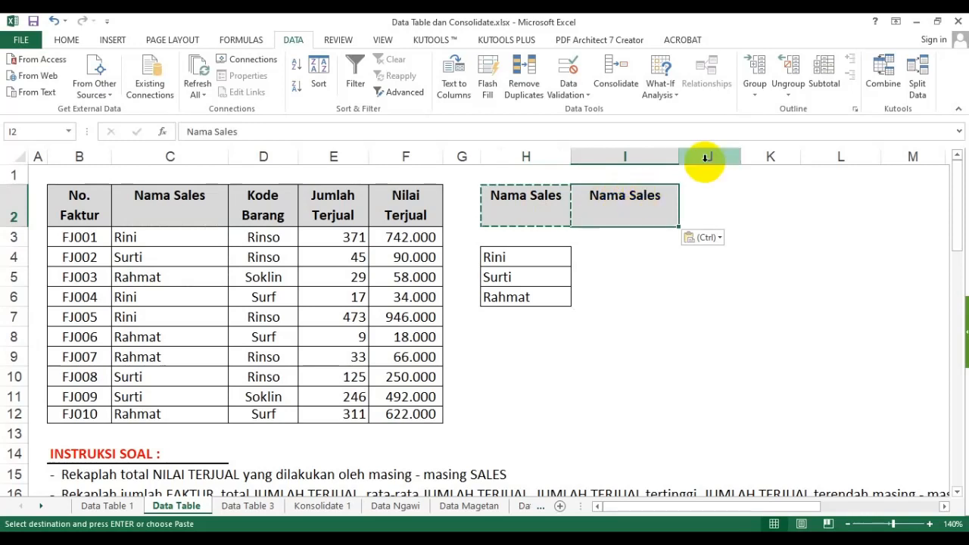
text(Total Nilai)
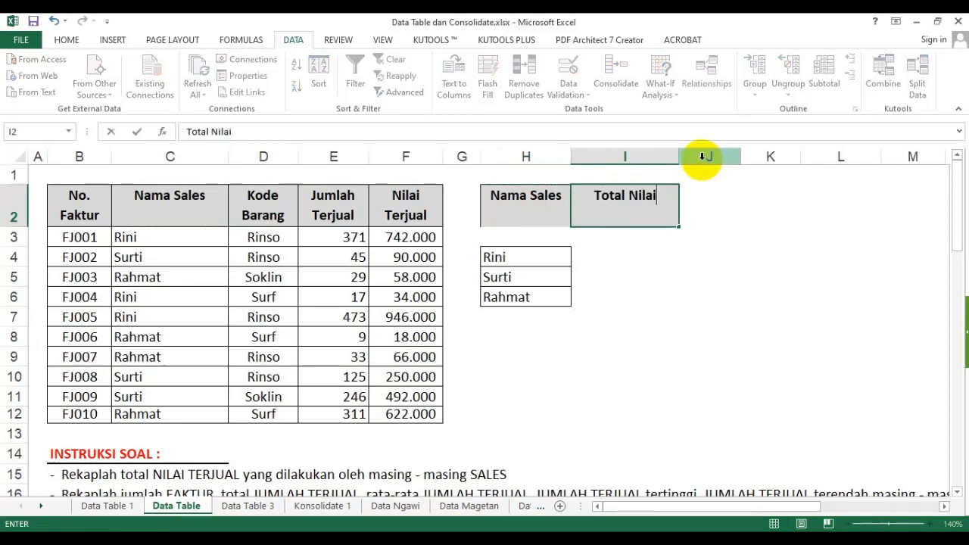
text( Terjual)
key(Return)
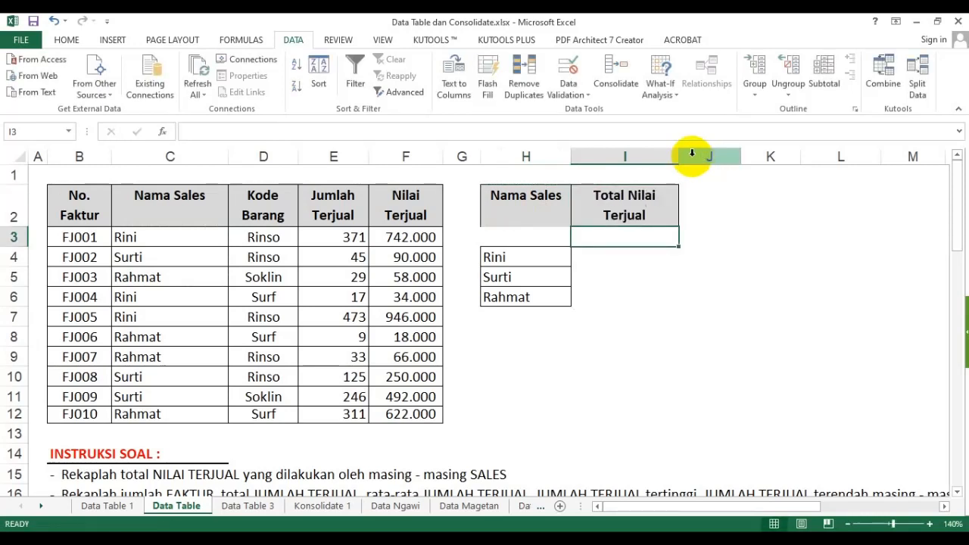
- Apply all borders to the recap table H2:I6
drag(534, 216, 601, 305)
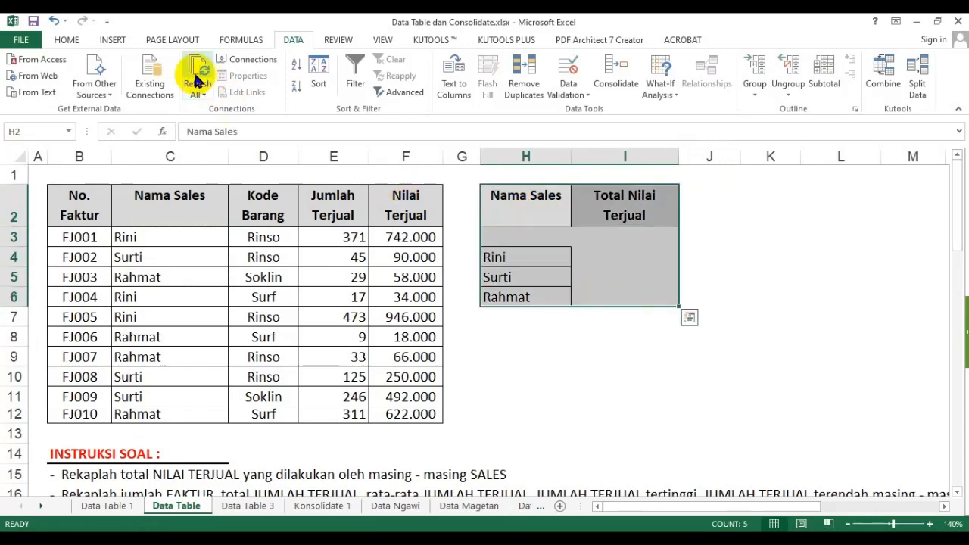
click(68, 41)
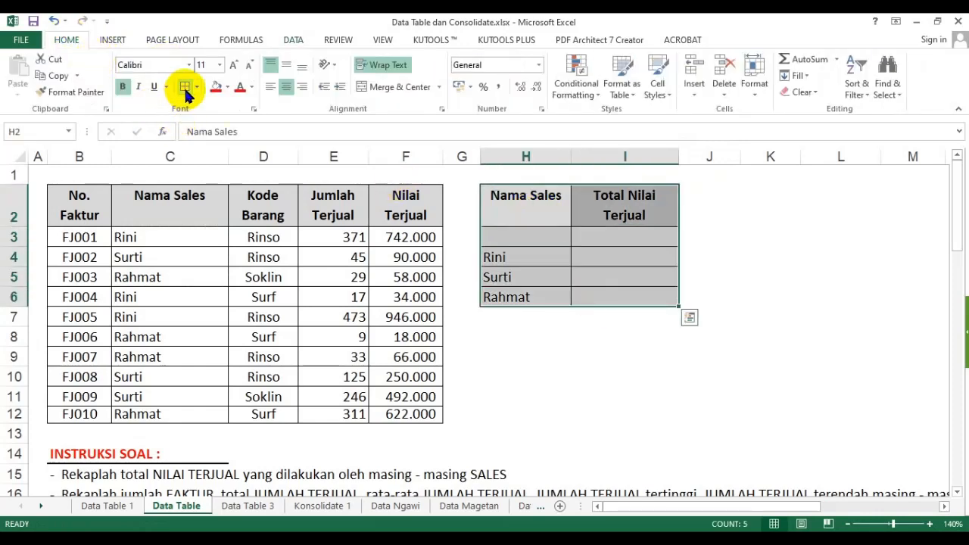
click(812, 283)
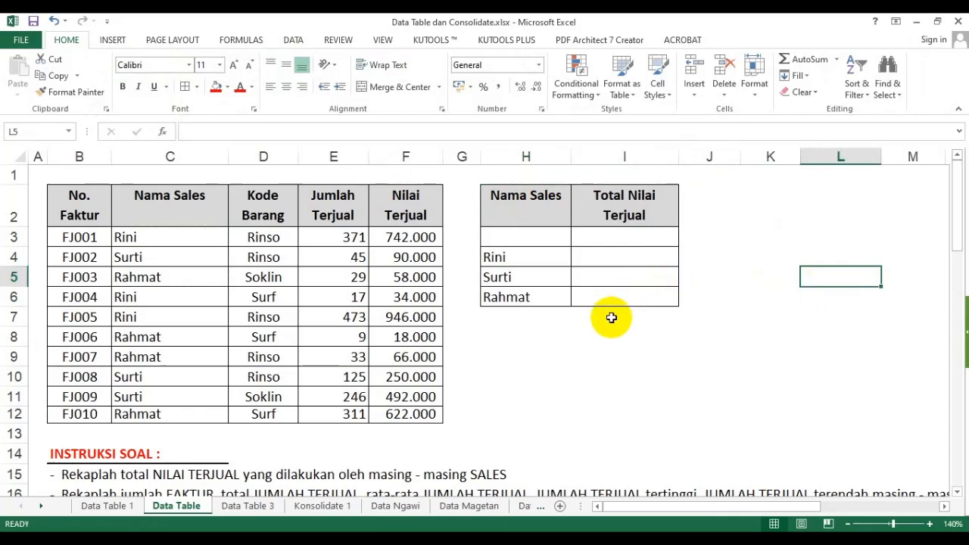
- Copy the Nama Sales header with the blank cell below it, H2:H3, to a criteria range starting at K2
drag(423, 199, 422, 415)
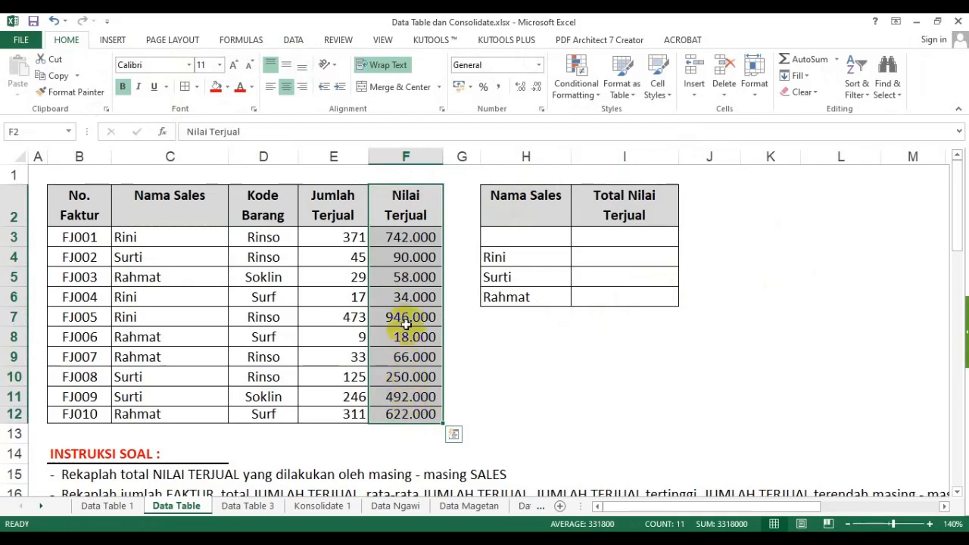
drag(509, 199, 513, 297)
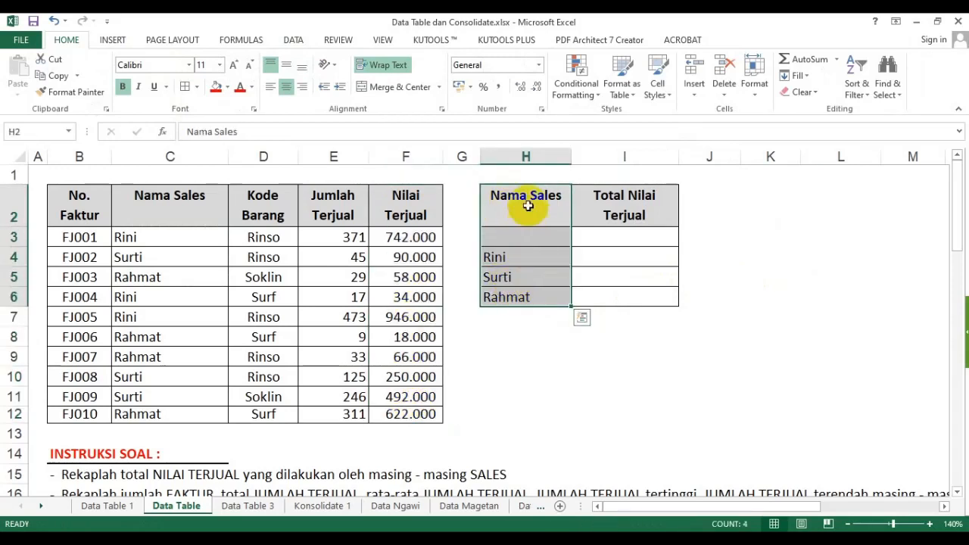
drag(525, 201, 531, 238)
key(ctrl+c)
click(775, 197)
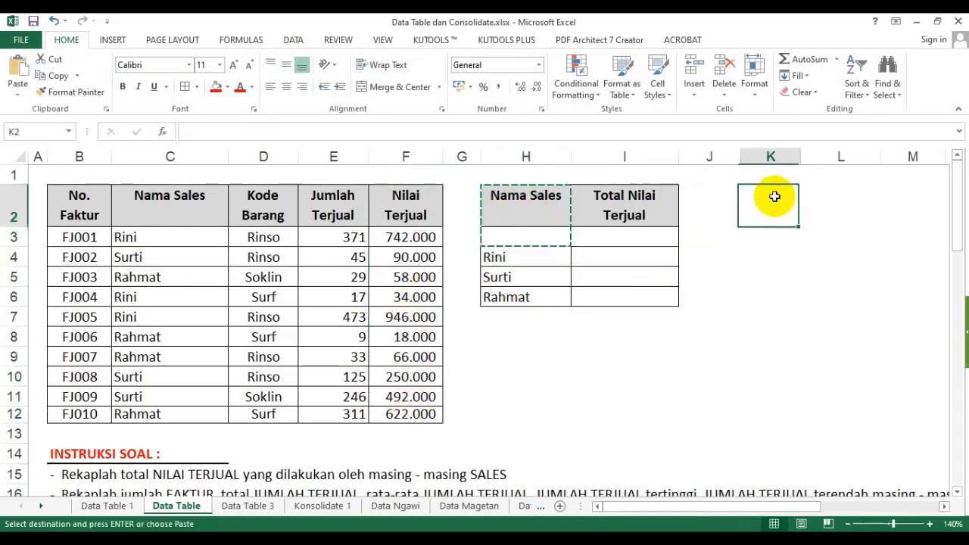
- Paste the copied Nama Sales header and blank cell into K2:K3, narrow columns J and H, and slightly widen column K
key(ctrl+v)
key(Escape)
drag(741, 156, 705, 156)
mouse_move(571, 157)
mouse_down()
mouse_move(540, 169)
mouse_move(552, 156)
mouse_up()
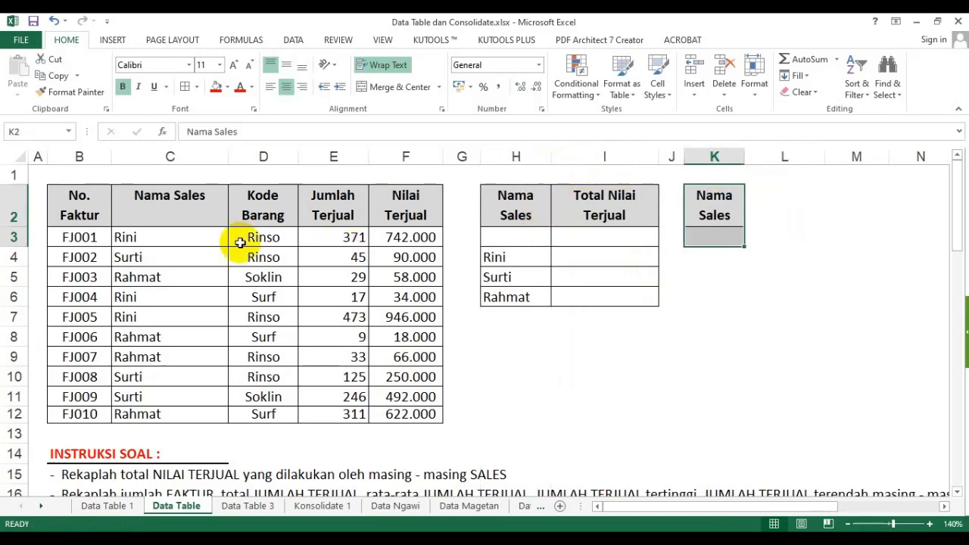
drag(174, 240, 335, 349)
drag(530, 216, 592, 263)
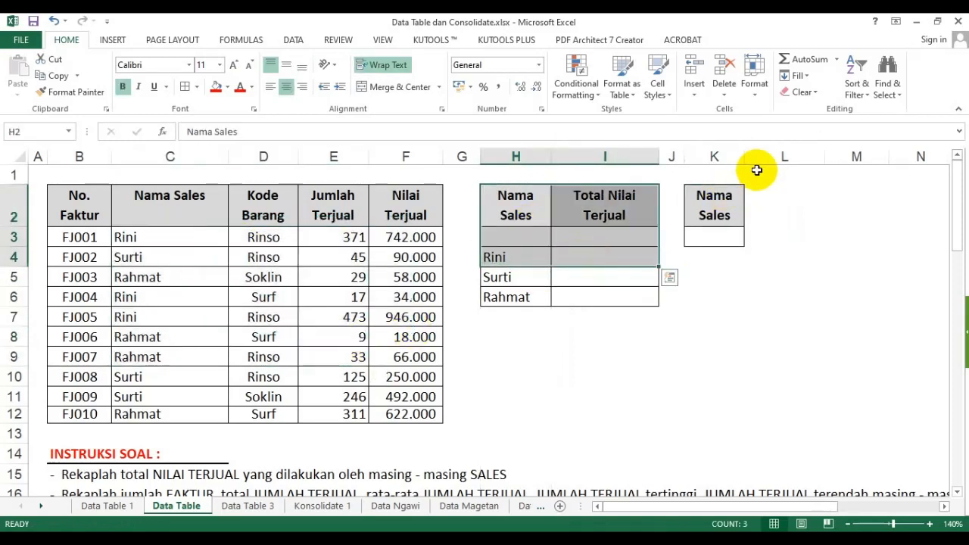
drag(746, 158, 750, 158)
drag(714, 212, 720, 234)
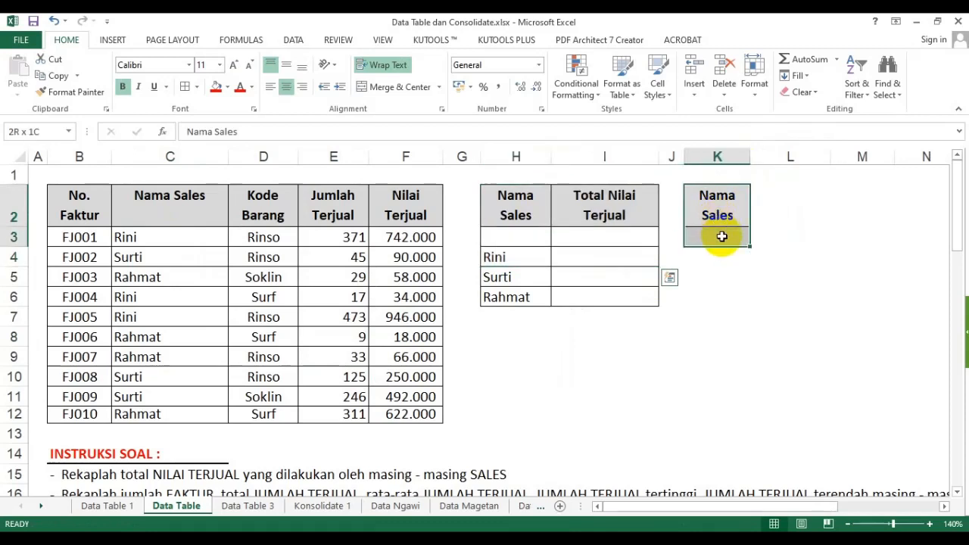
click(712, 313)
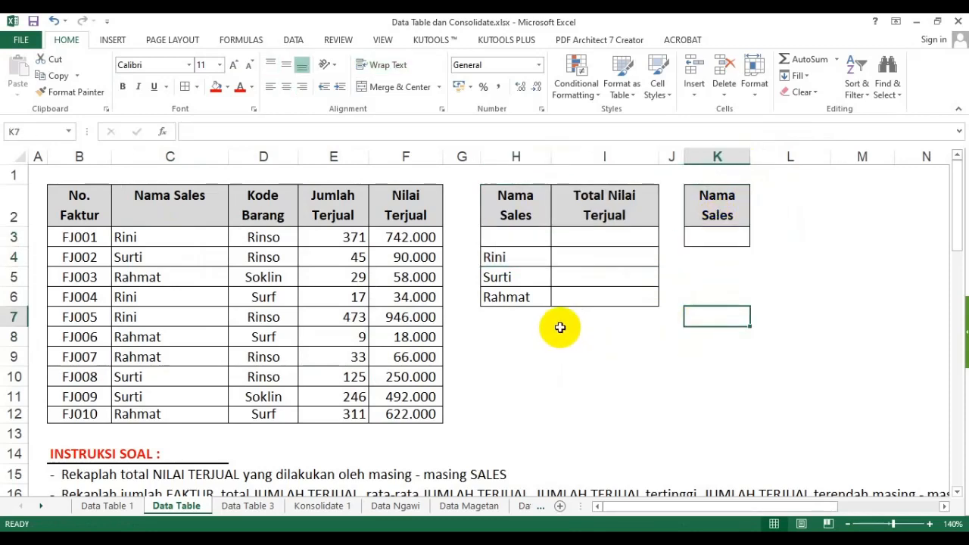
- Fill the empty cell I3 under the Total Nilai Terjual header with the standard yellow colour
click(604, 238)
click(229, 87)
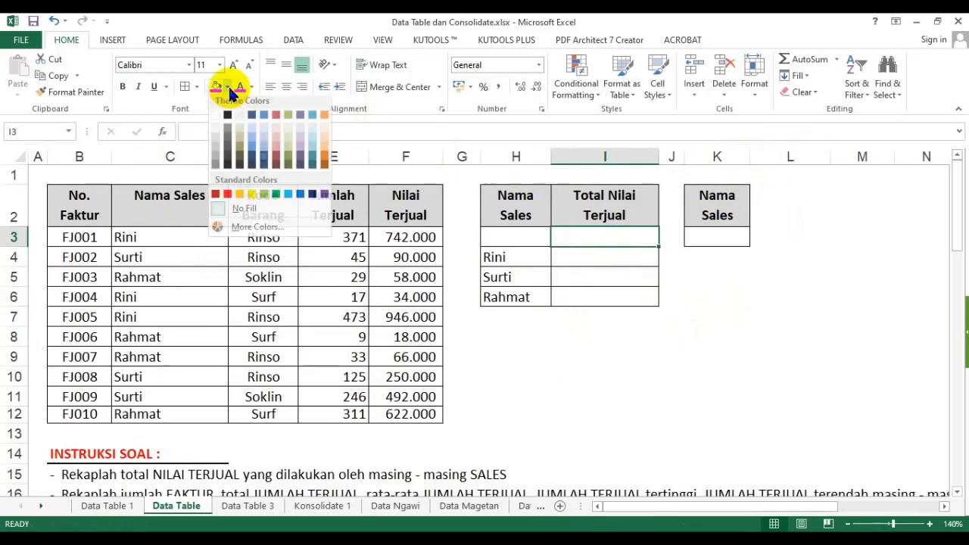
click(251, 195)
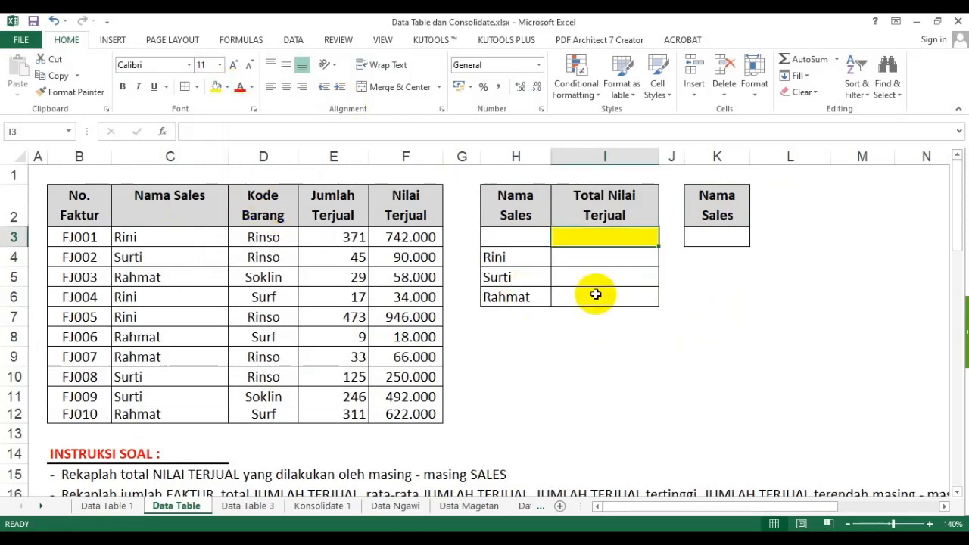
click(757, 278)
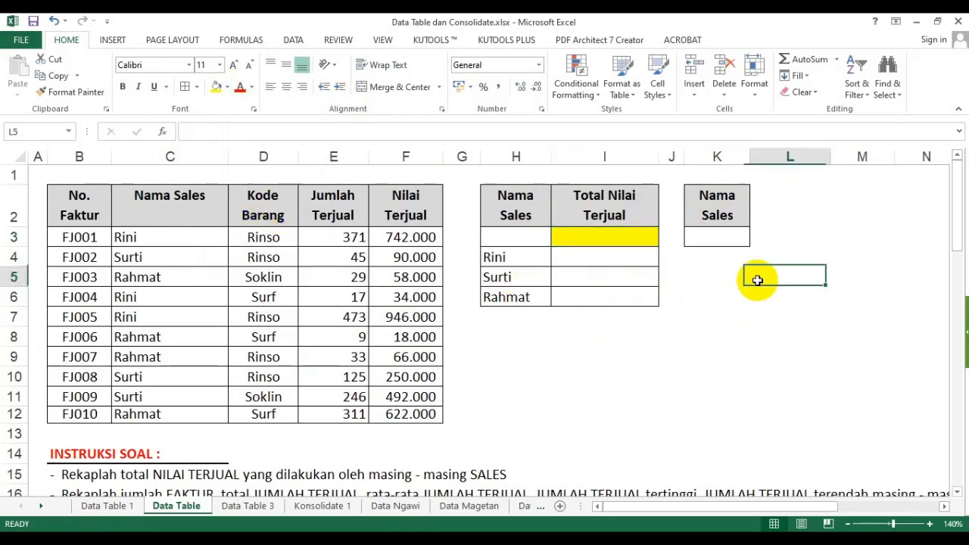
- Enter the formula =DSUM(B2:F12;5;K2:K3) in cell I3 to total Nilai Terjual using the Nama Sales criteria range
click(606, 241)
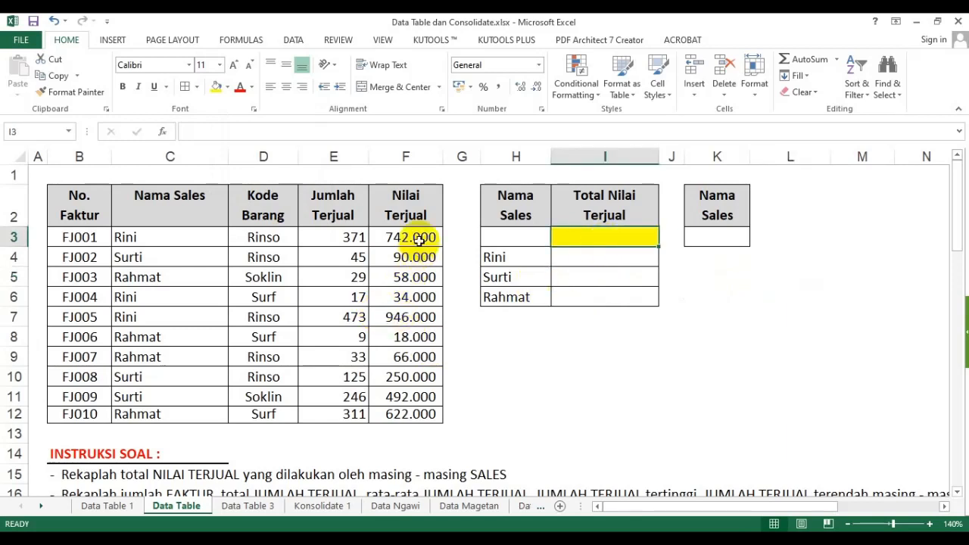
drag(411, 210, 434, 377)
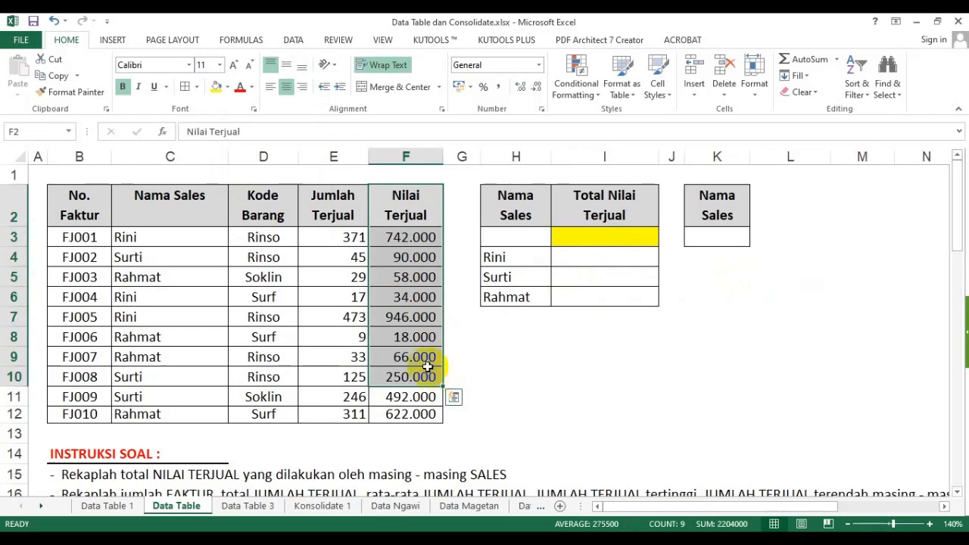
click(606, 241)
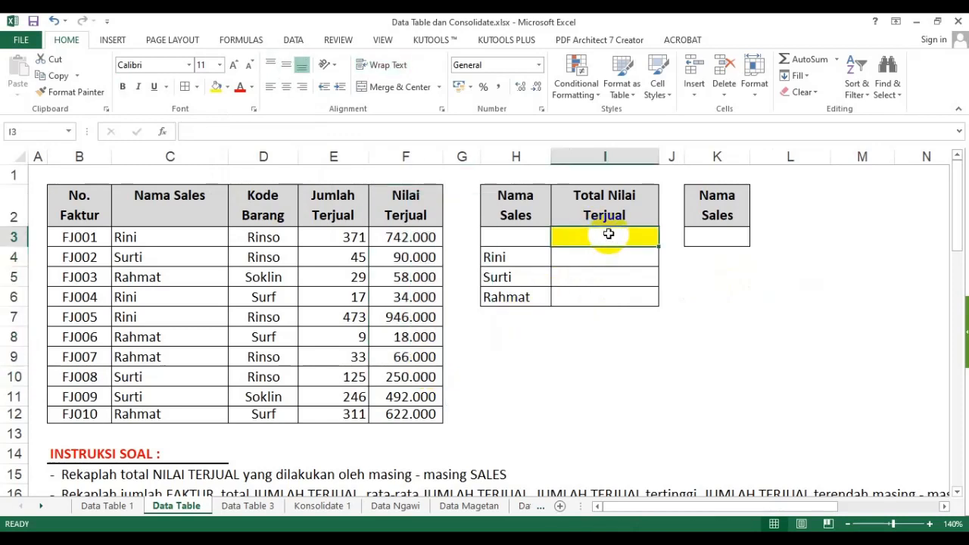
text(=dsum()
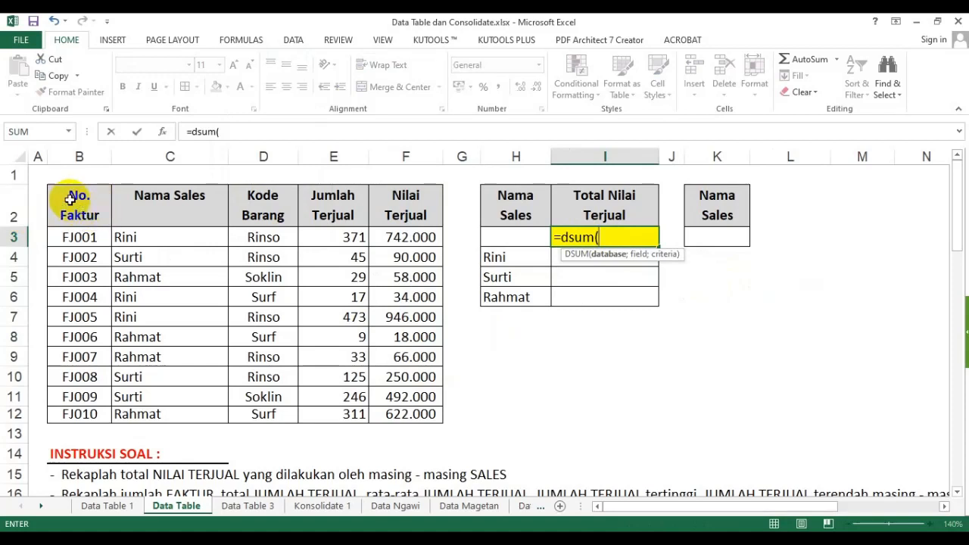
drag(70, 199, 399, 415)
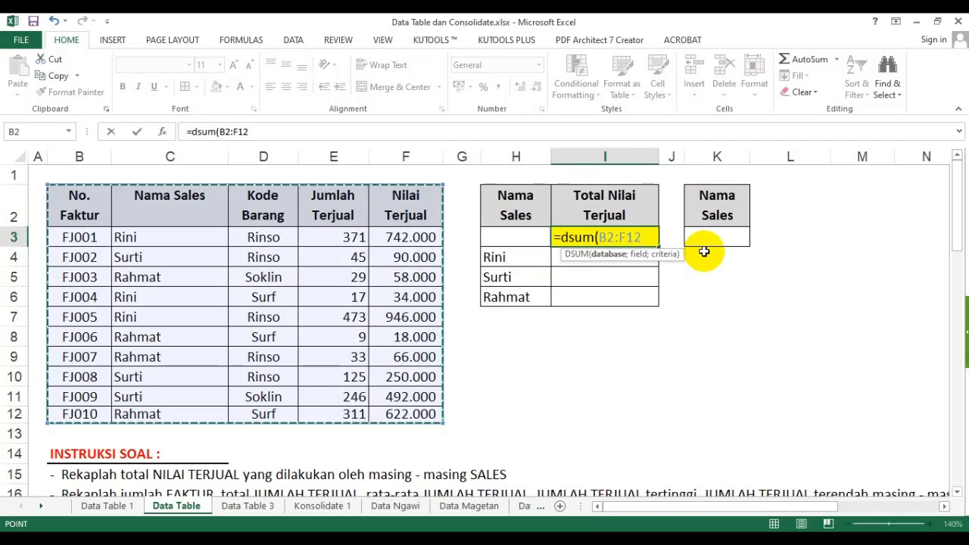
text(;5;)
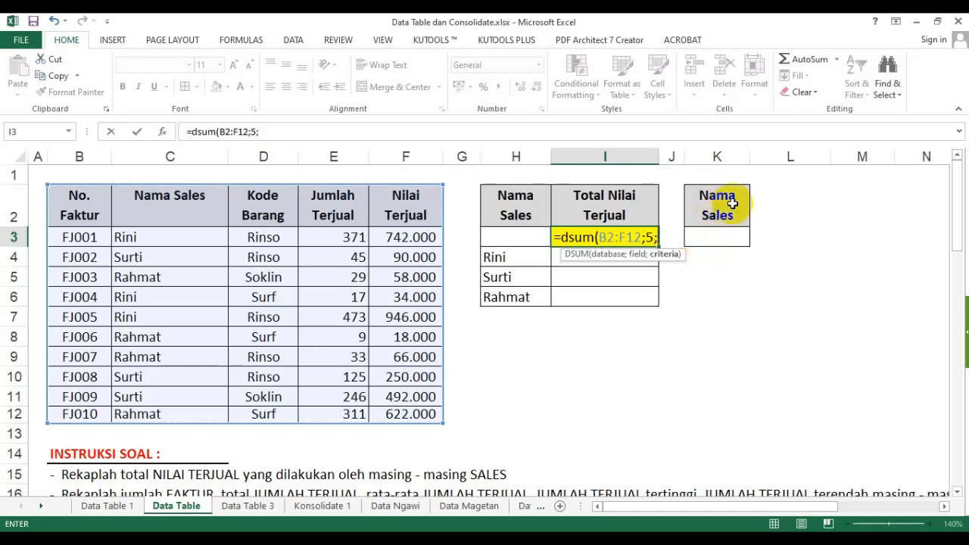
drag(712, 205, 738, 241)
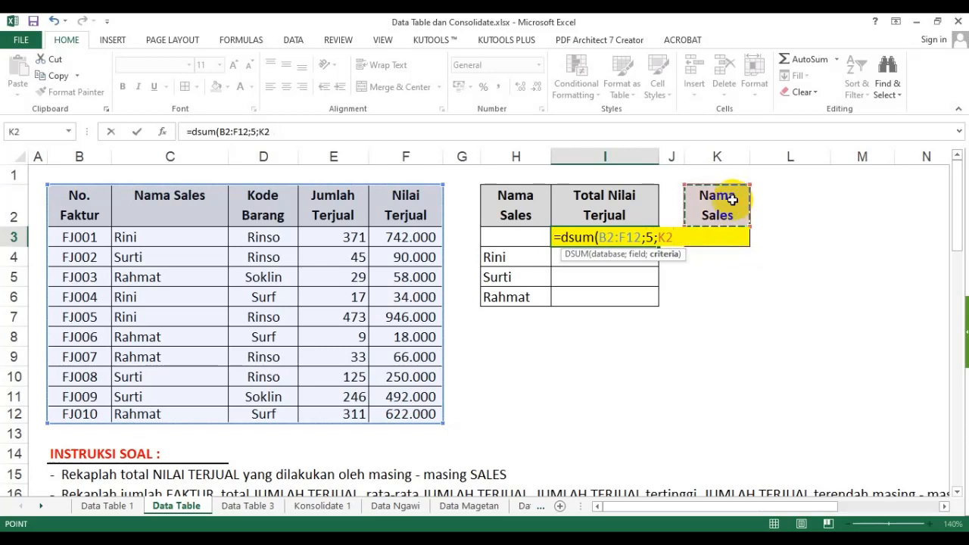
drag(731, 199, 732, 240)
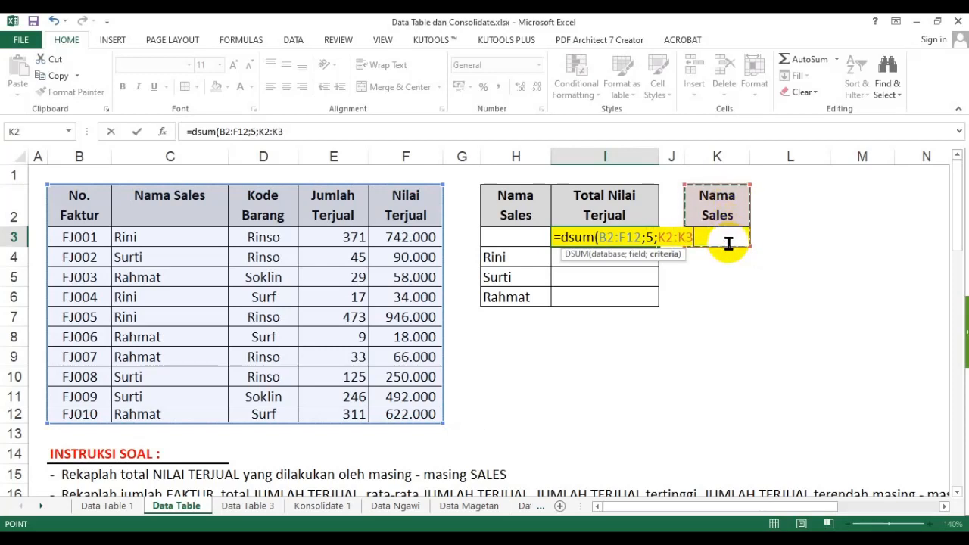
key(Return)
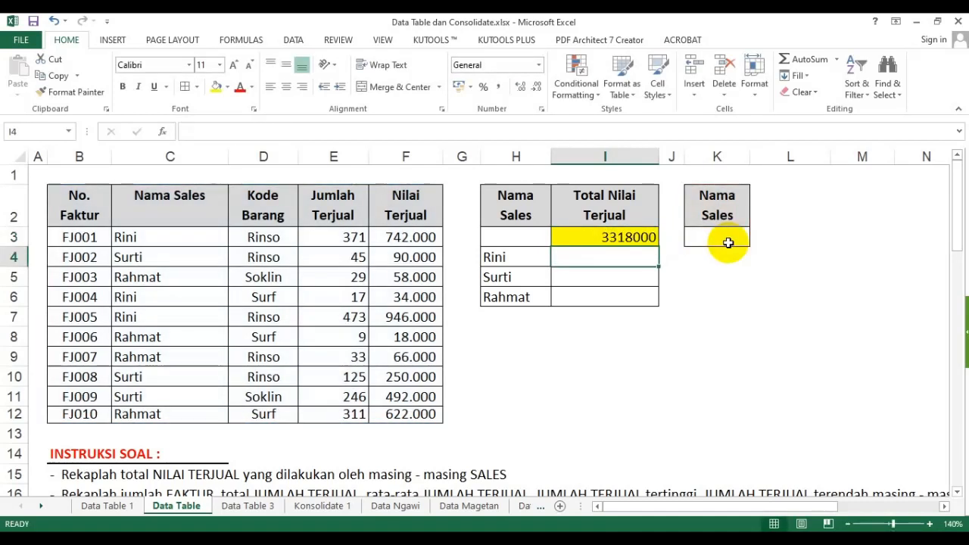
- Format I3:I6 in the Total Nilai Terjual column with thousands separators and no decimals
click(613, 241)
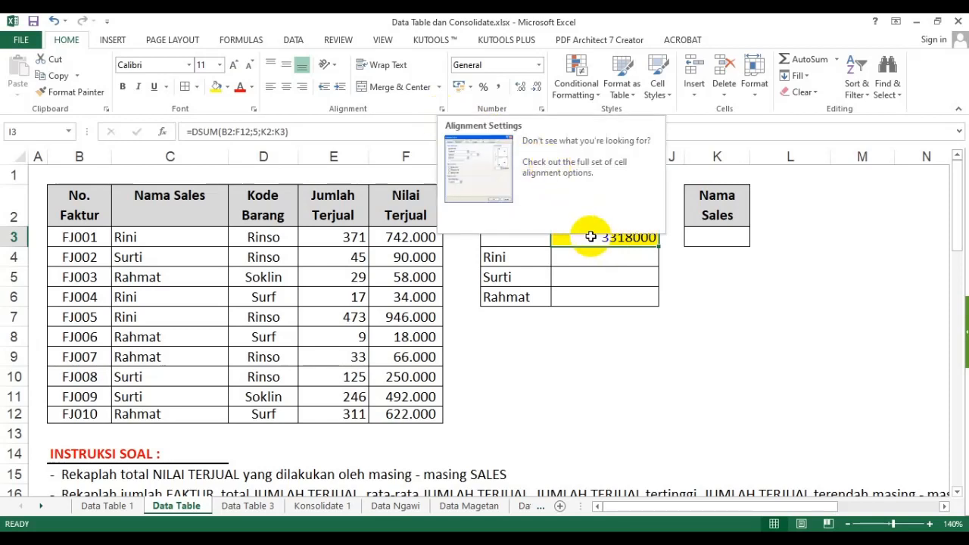
drag(588, 240, 612, 300)
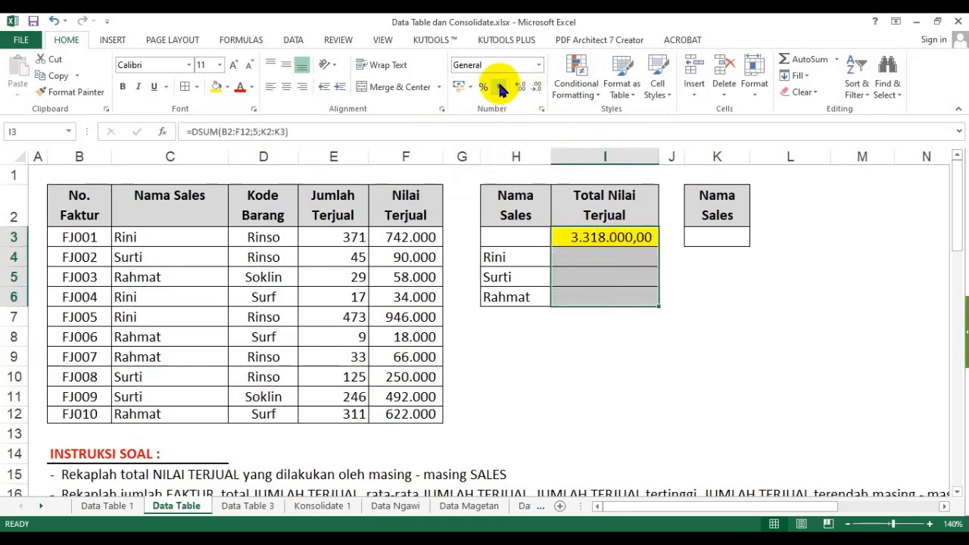
click(537, 90)
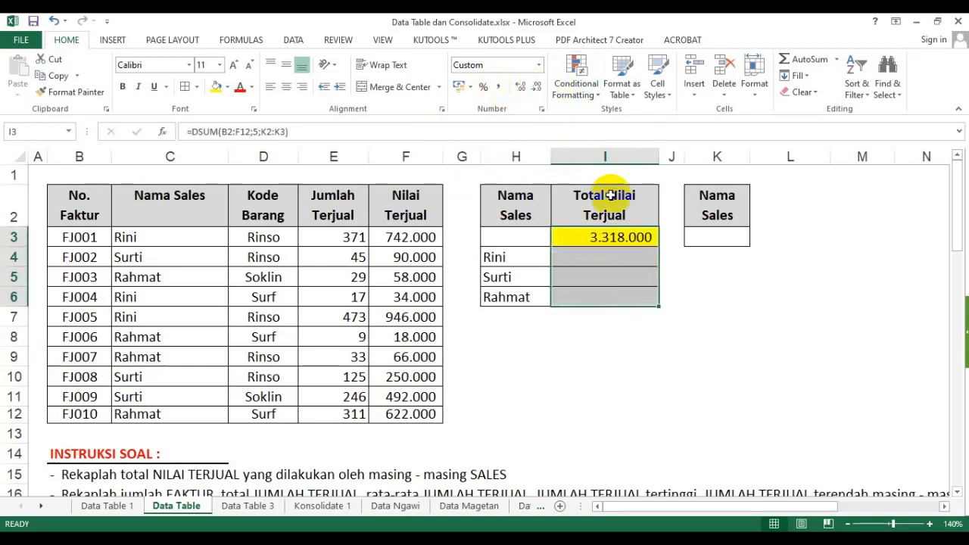
click(715, 281)
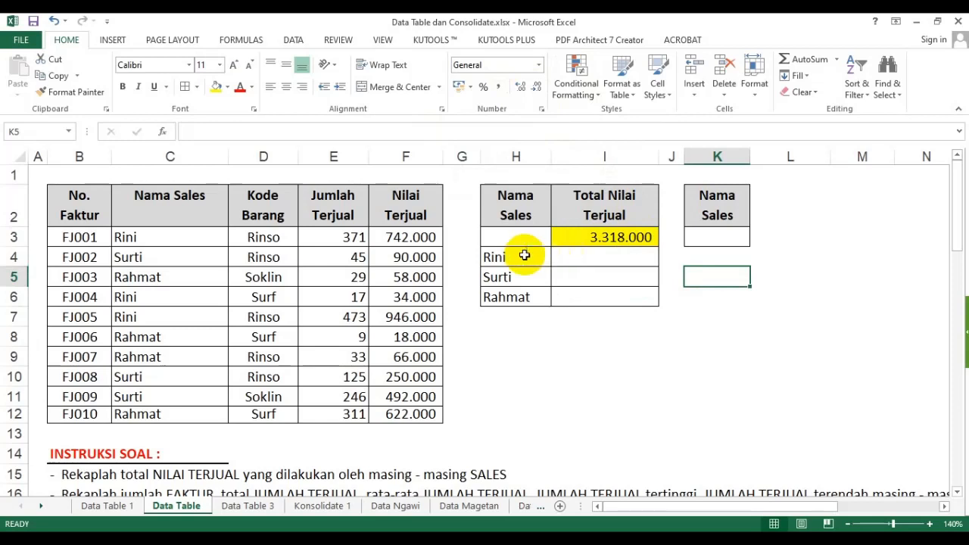
- Create a one-variable What-If data table over H3:I6 with K3 as the column input cell to total Nilai Terjual per salesperson
drag(522, 258, 521, 298)
click(613, 240)
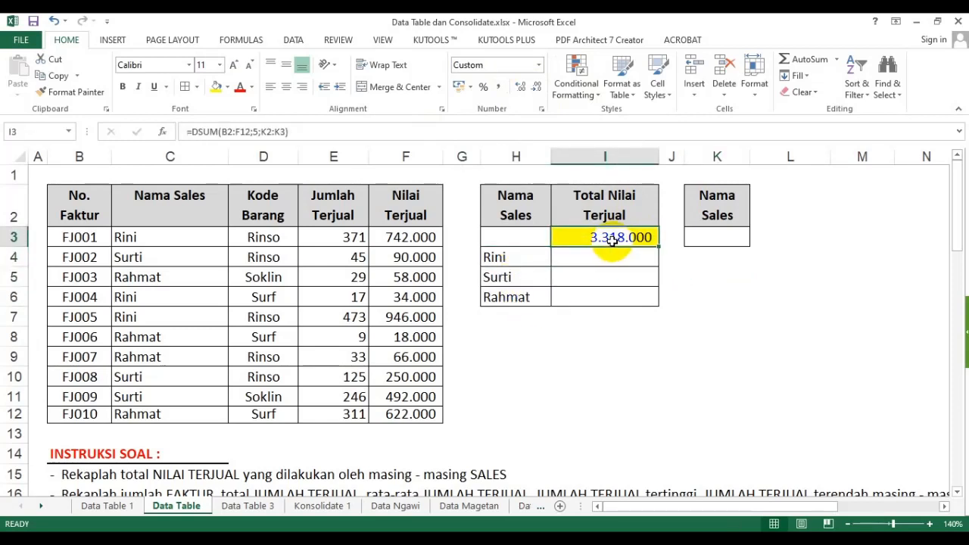
drag(517, 239, 585, 295)
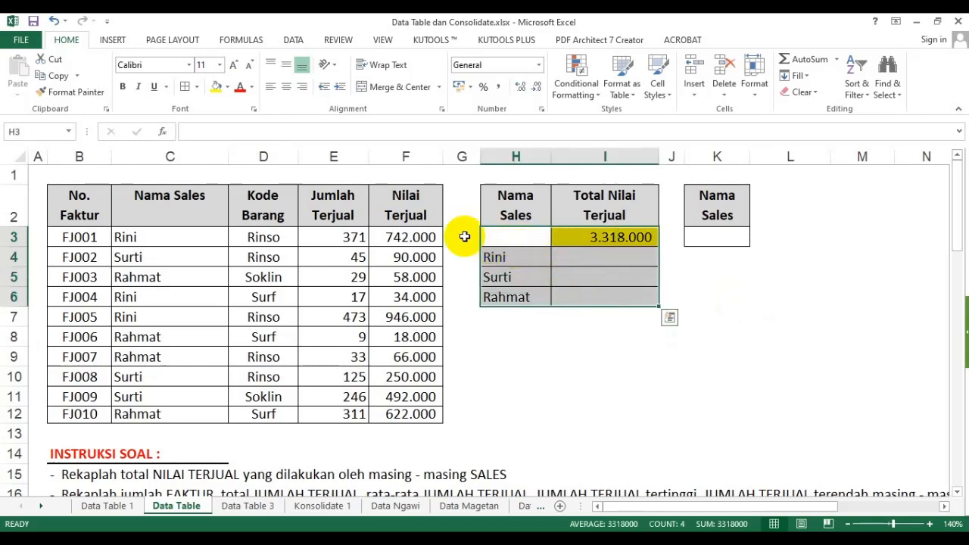
click(294, 39)
click(660, 83)
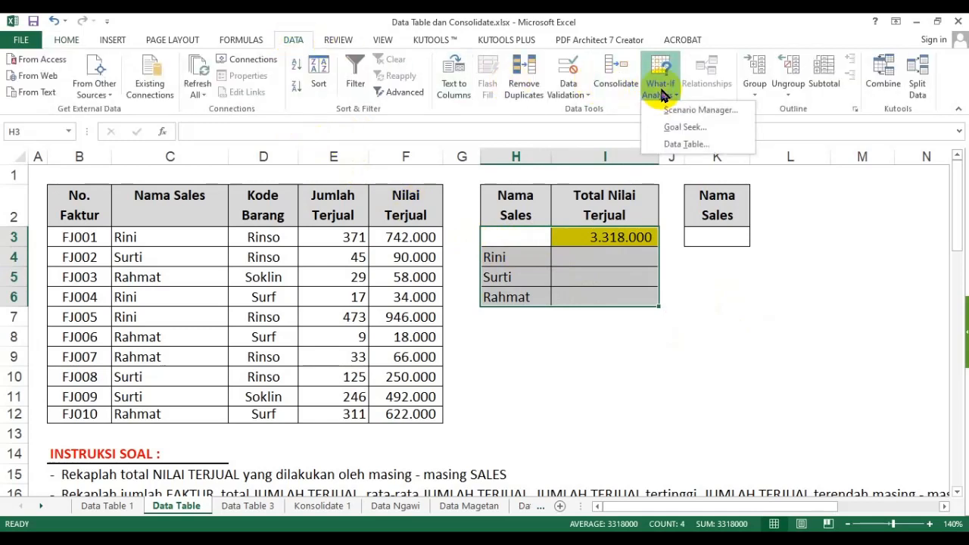
click(694, 144)
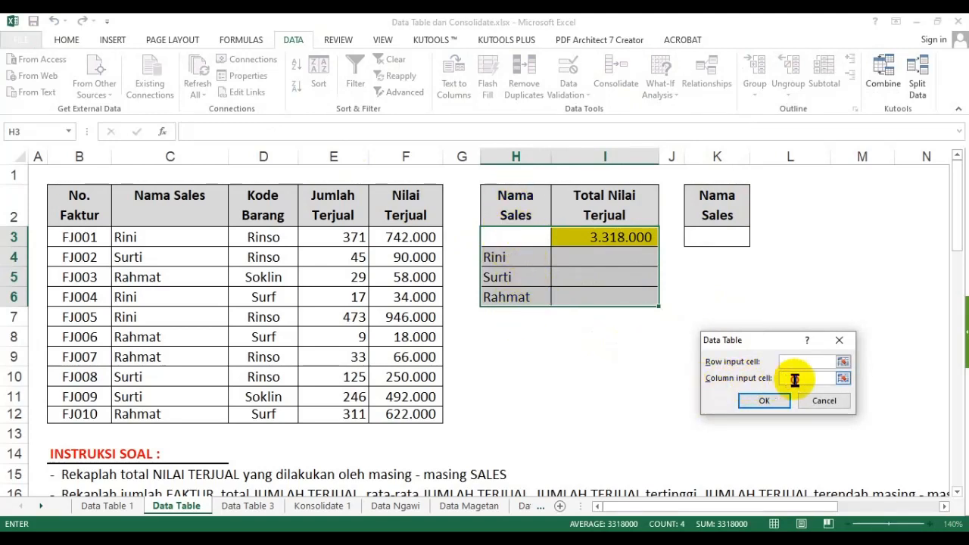
click(710, 235)
click(764, 399)
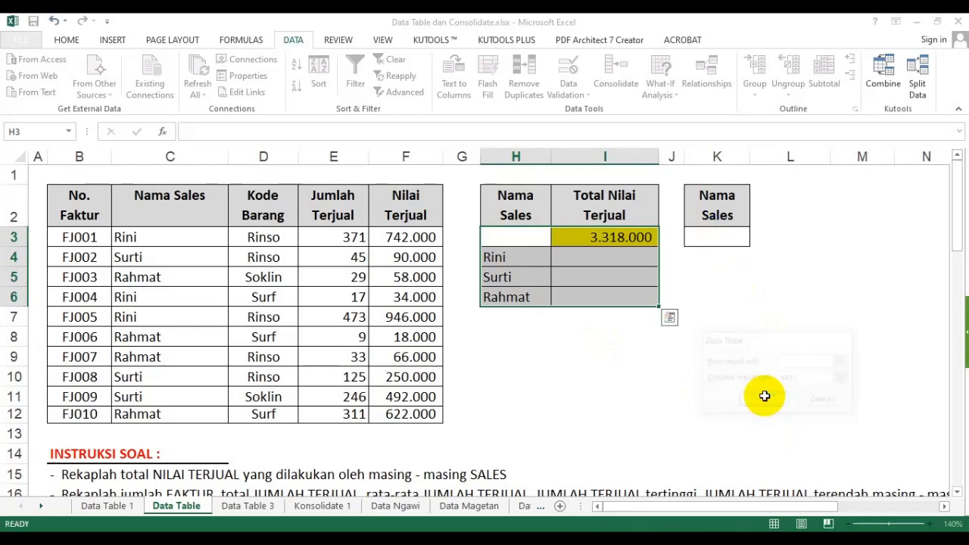
click(555, 368)
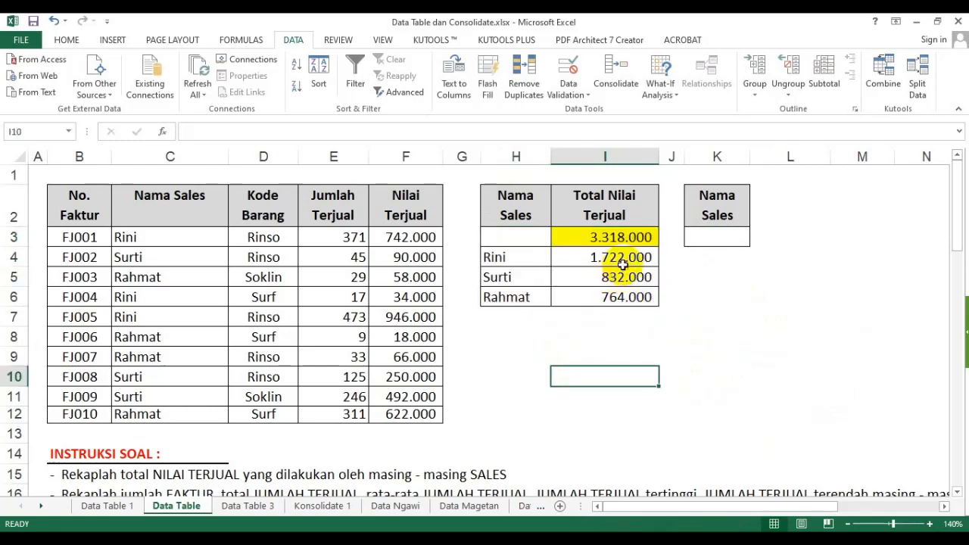
drag(622, 264, 624, 290)
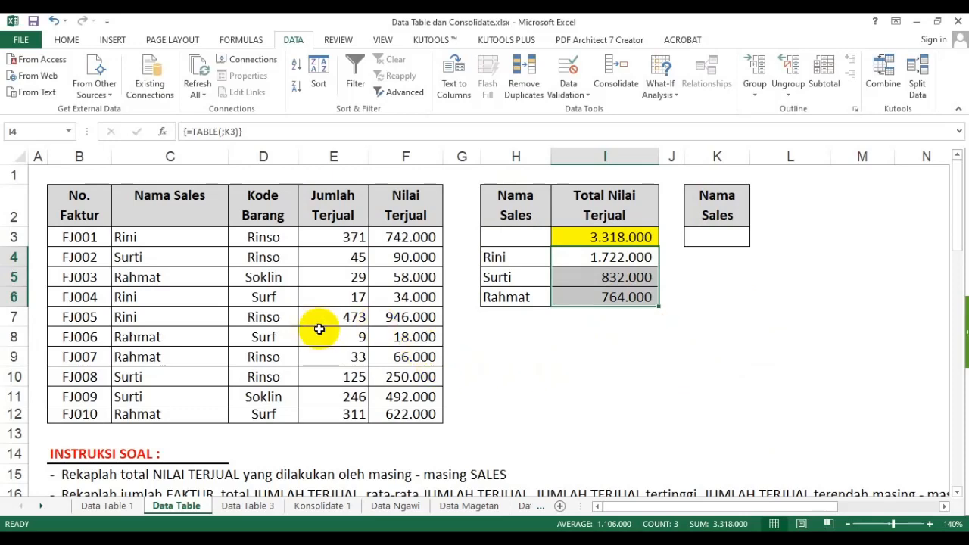
- Compare the row 16 instruction with the recap on the Data Table 1 sheet and delete that instruction row from the Data Table sheet
scroll(314, 329, down, 1)
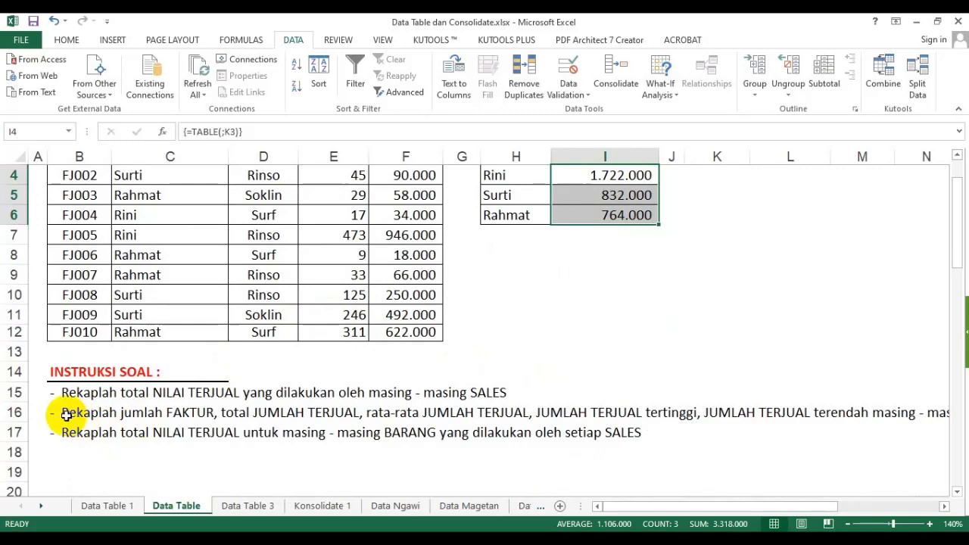
drag(65, 413, 234, 413)
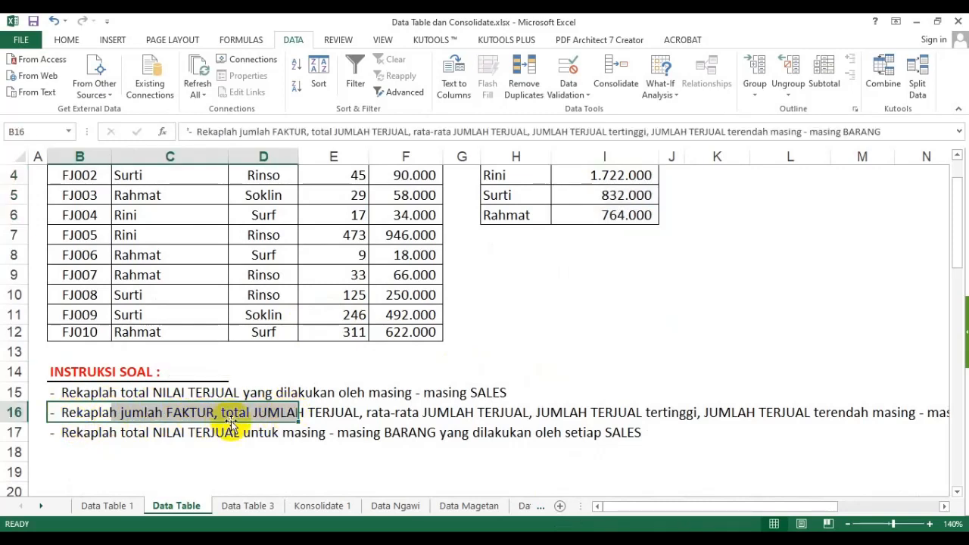
click(107, 505)
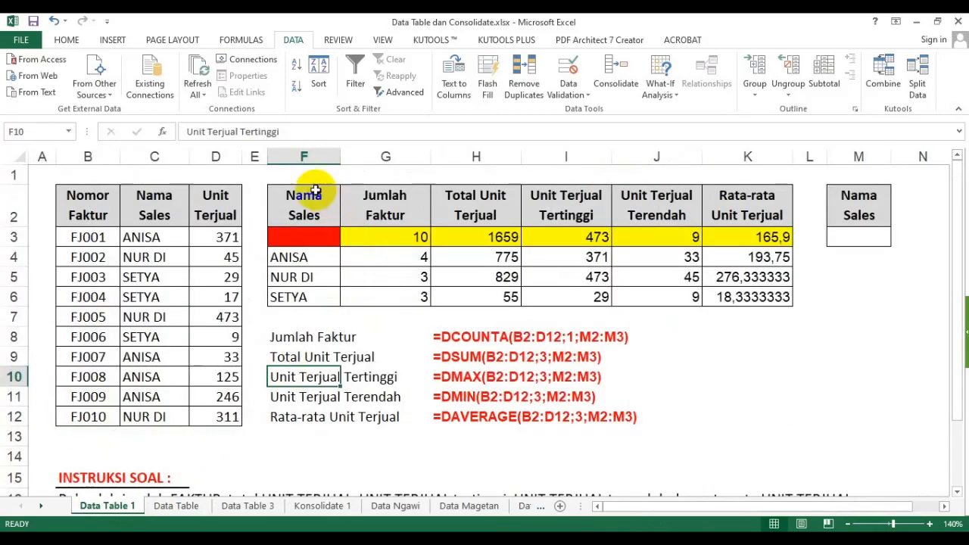
drag(316, 190, 739, 306)
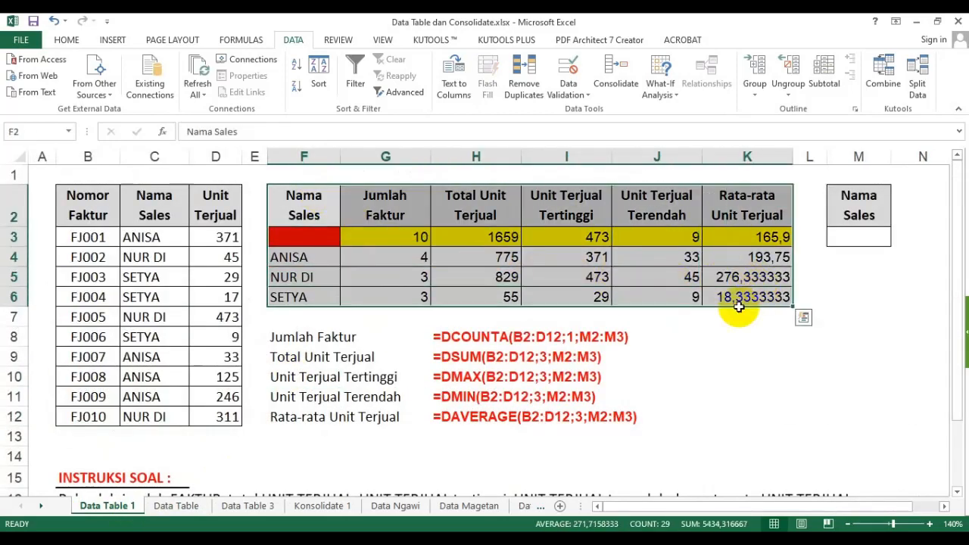
click(190, 505)
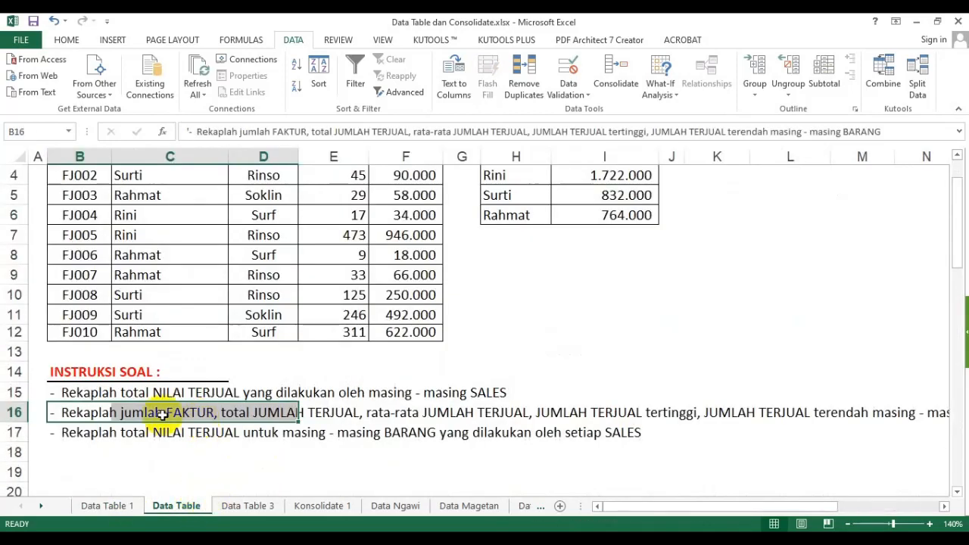
right_click(14, 413)
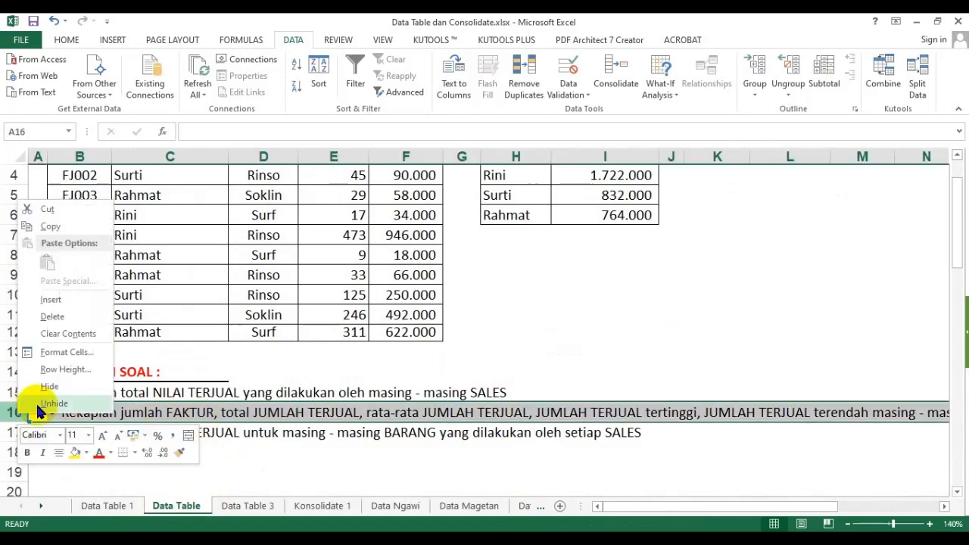
click(64, 315)
click(262, 315)
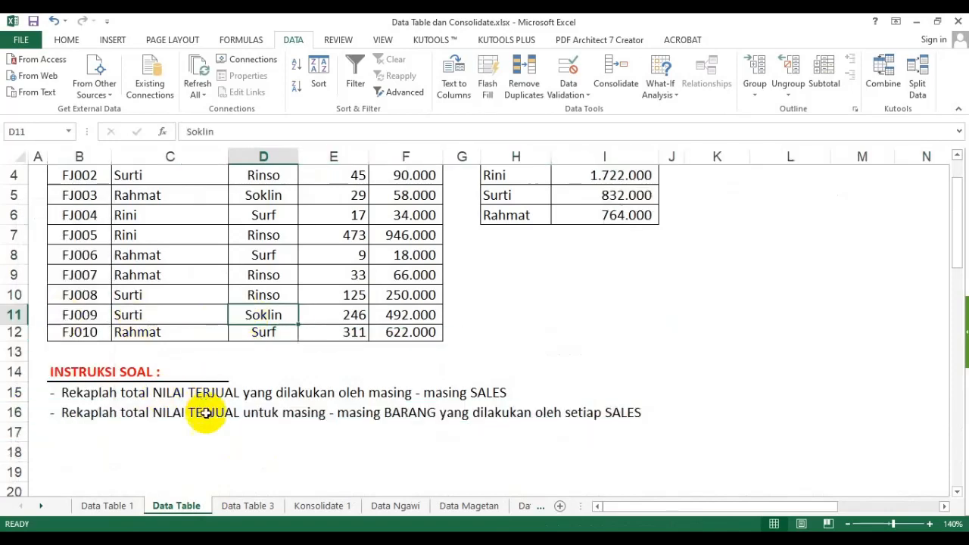
scroll(203, 412, up, 1)
scroll(152, 428, down, 1)
click(76, 412)
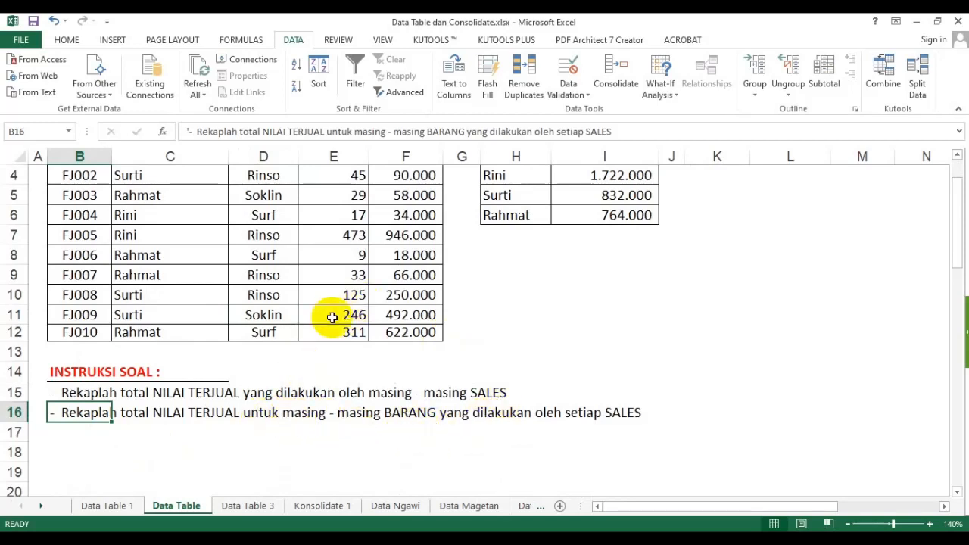
- Examine the recap on the Data Table 1 sheet, comparing its instruction with the column headings and the salesperson rows
click(115, 506)
scroll(217, 422, down, 1)
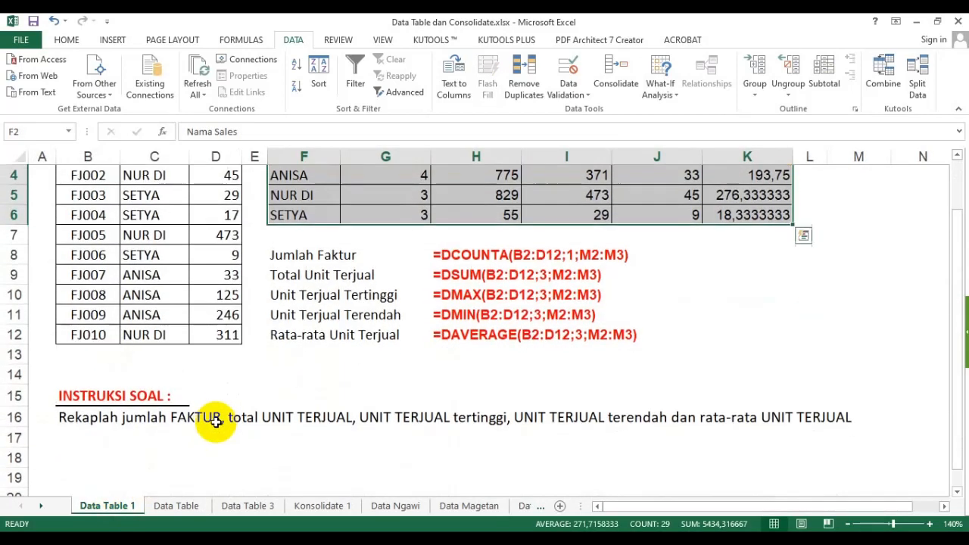
scroll(156, 409, up, 1)
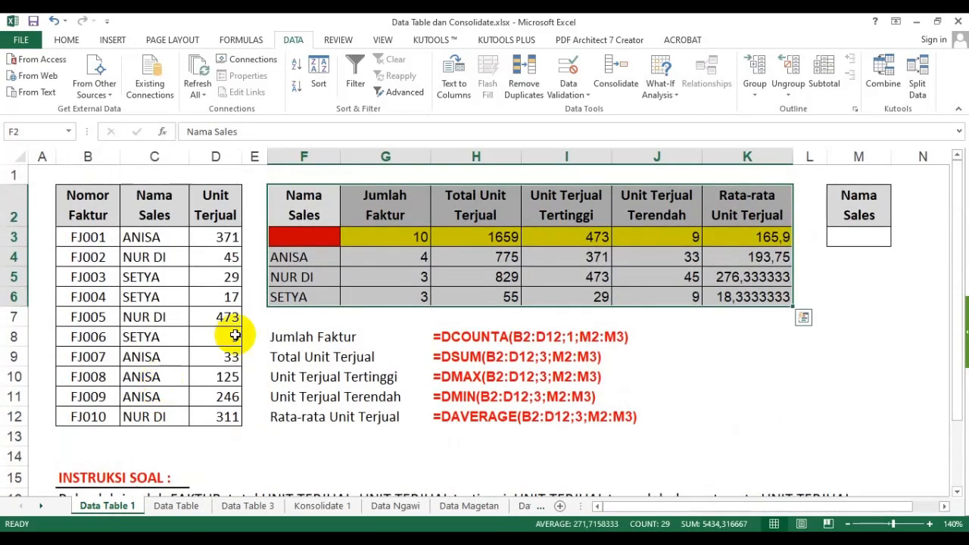
click(507, 201)
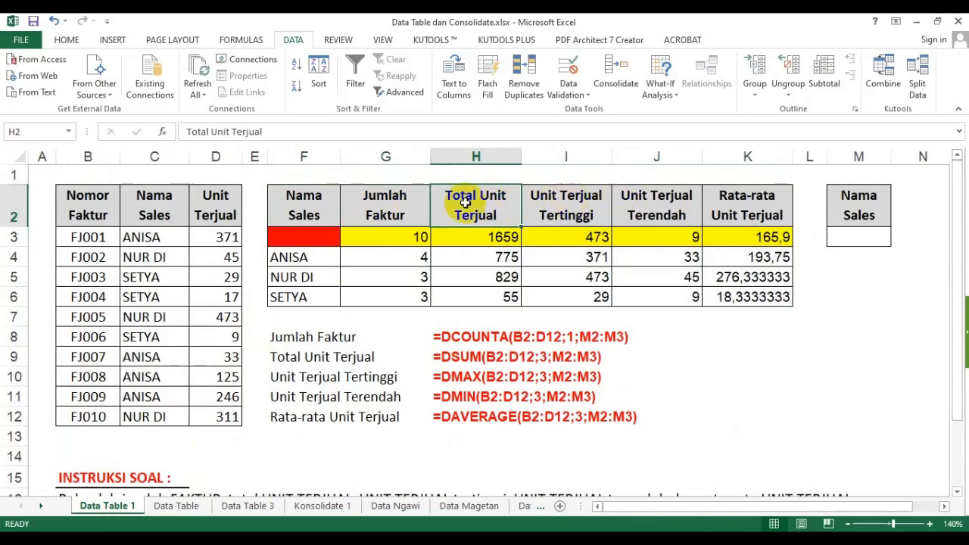
click(404, 199)
drag(413, 200, 727, 199)
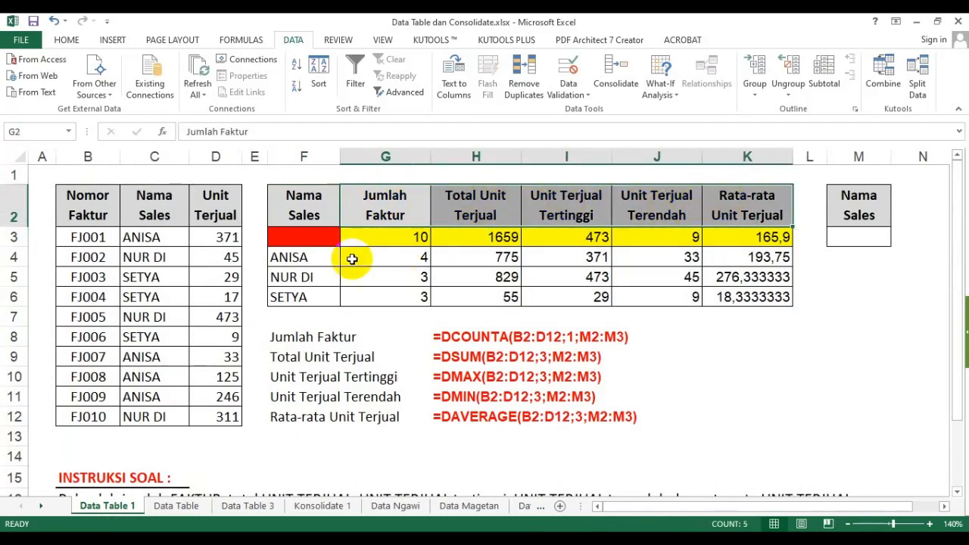
drag(322, 261, 306, 300)
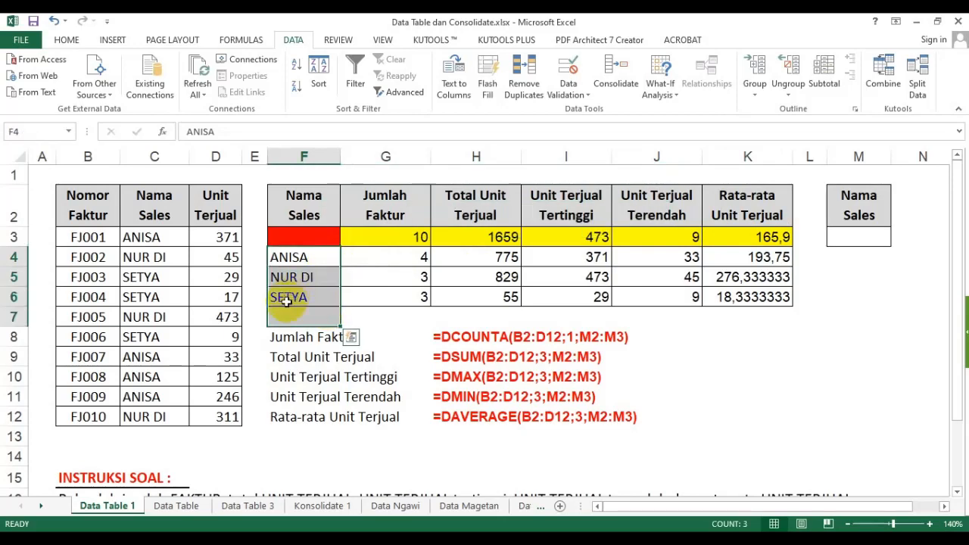
click(227, 379)
- Read the row 16 instruction on the Data Table sheet and compare it with the existing Nama Sales recap
click(176, 506)
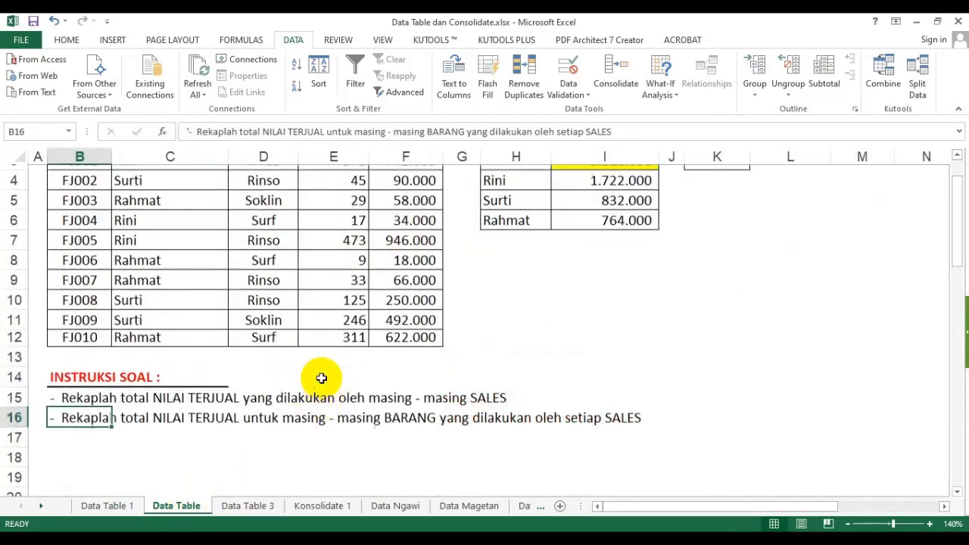
scroll(321, 374, up, 1)
scroll(322, 374, down, 1)
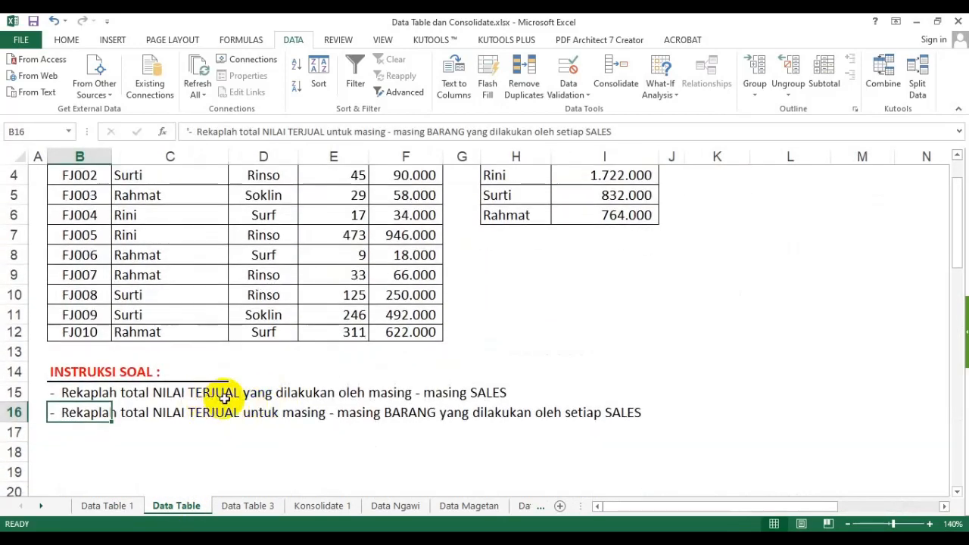
scroll(283, 391, up, 1)
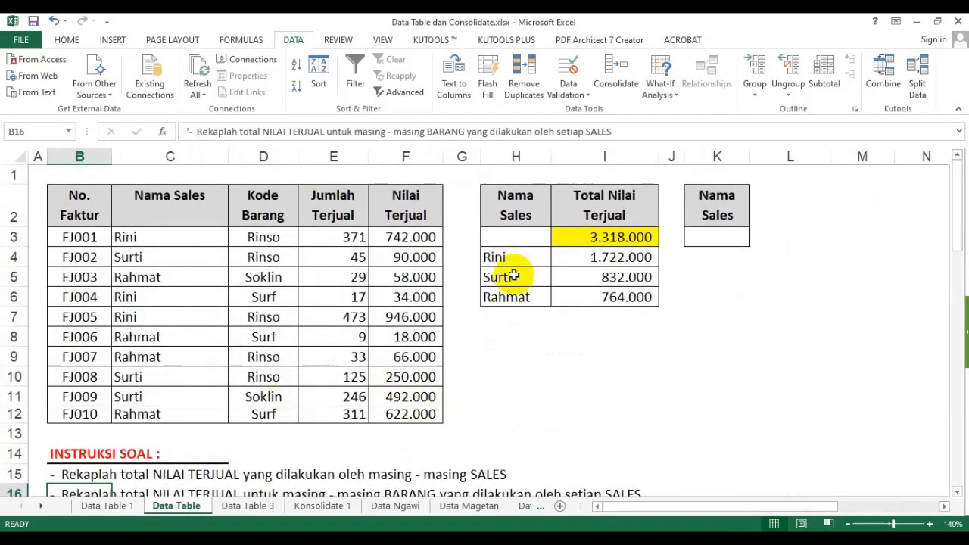
drag(515, 237, 515, 297)
scroll(312, 370, down, 2)
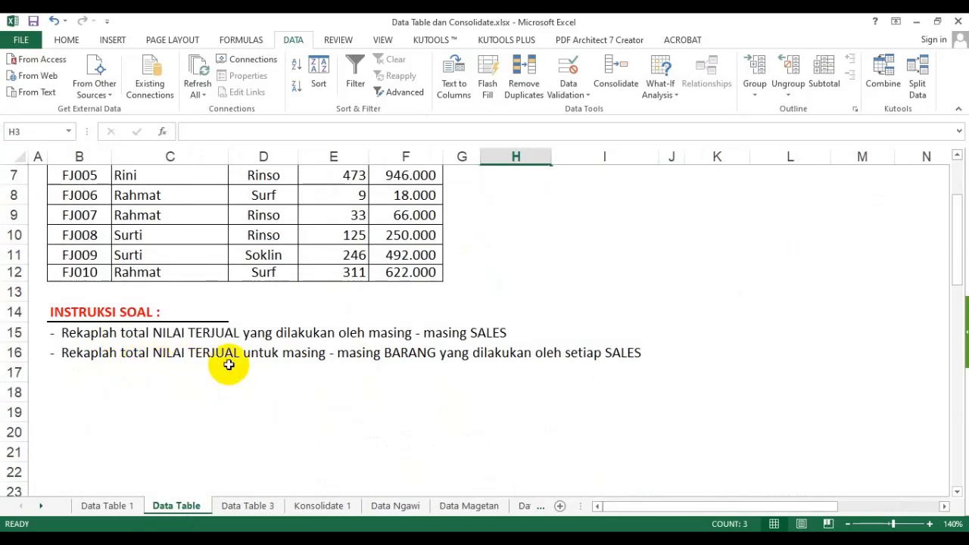
click(408, 356)
click(610, 356)
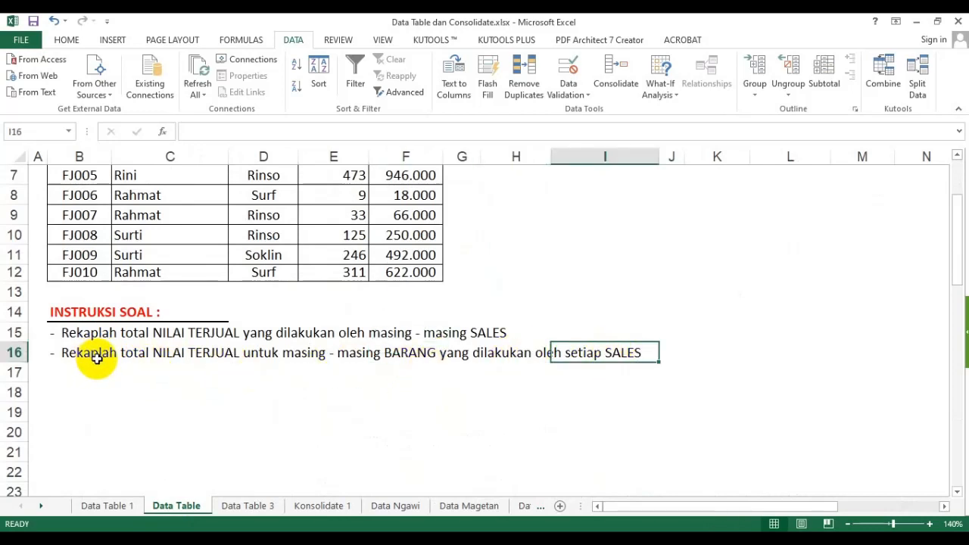
scroll(97, 358, up, 2)
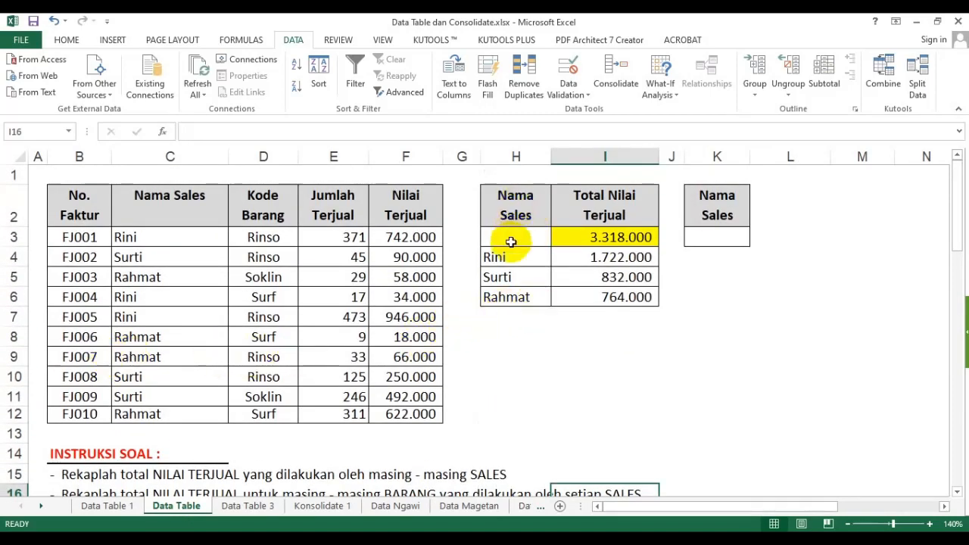
- Copy the salesperson names and the blank cell above them from H3:H6 to H9:H12 for the second recap
drag(506, 258, 507, 298)
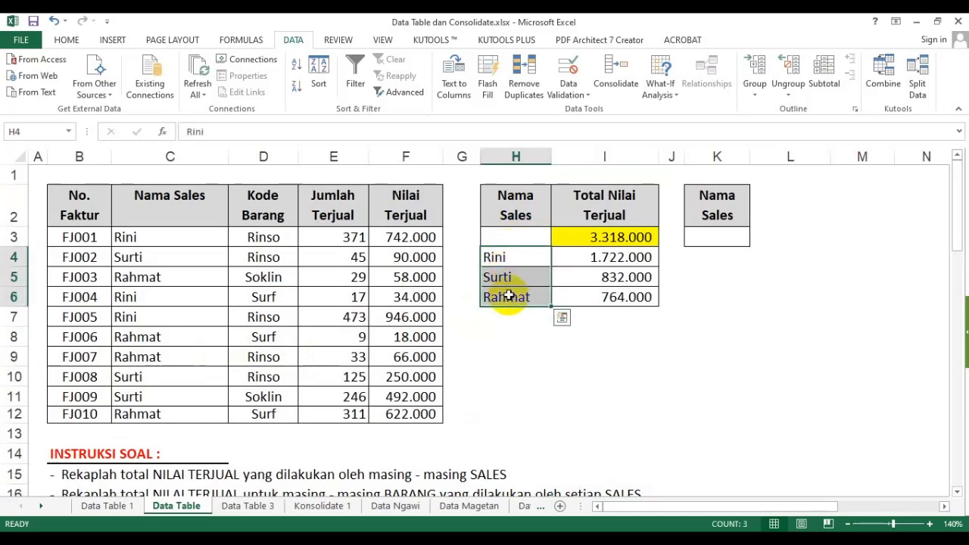
drag(504, 237, 518, 298)
key(ctrl+c)
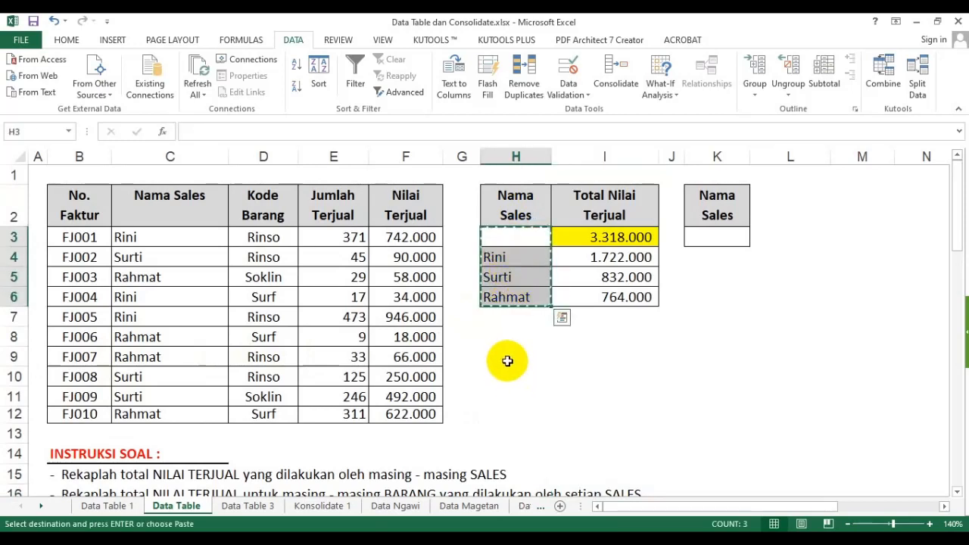
click(508, 361)
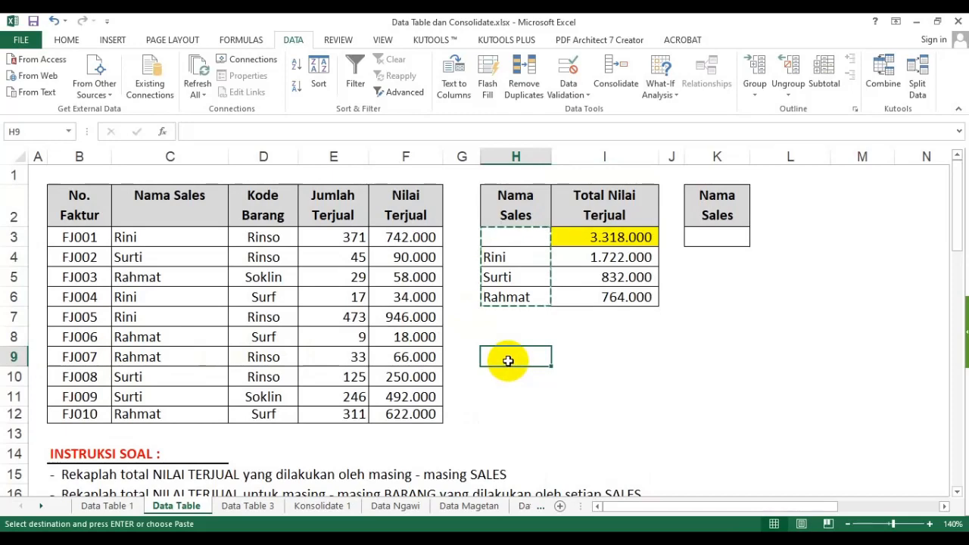
key(ctrl+v)
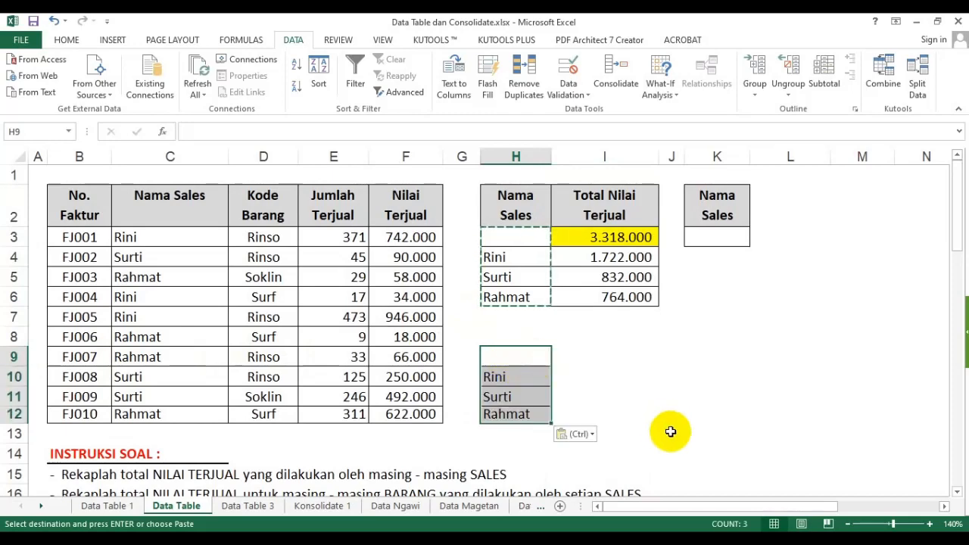
scroll(522, 327, down, 1)
drag(511, 283, 510, 332)
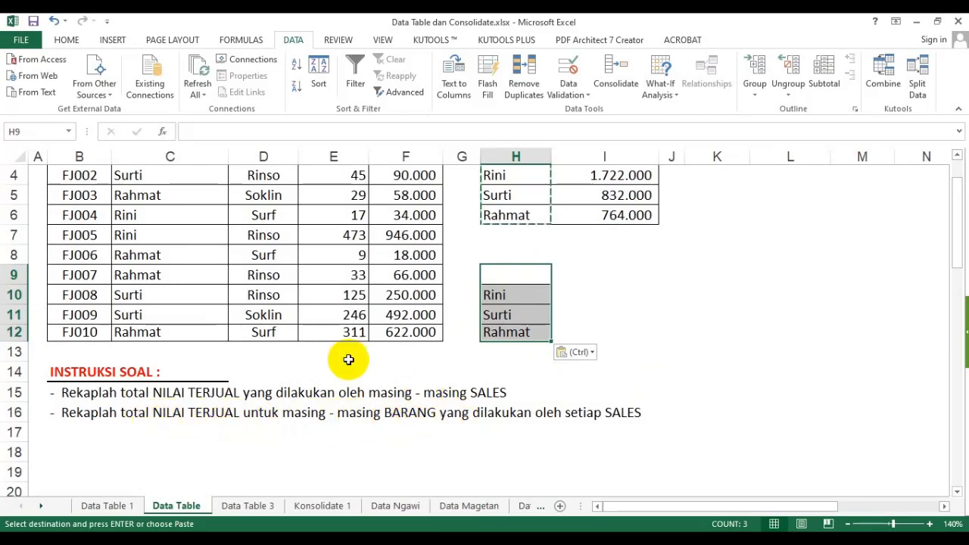
scroll(269, 247, up, 1)
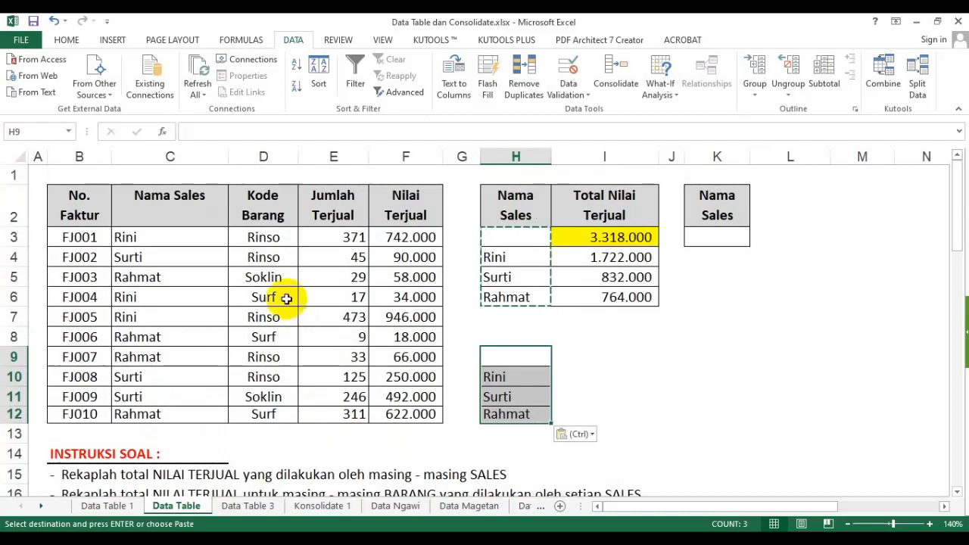
- Copy the item Rinso from the Kode Barang column into cell I9 as the first item heading
click(262, 238)
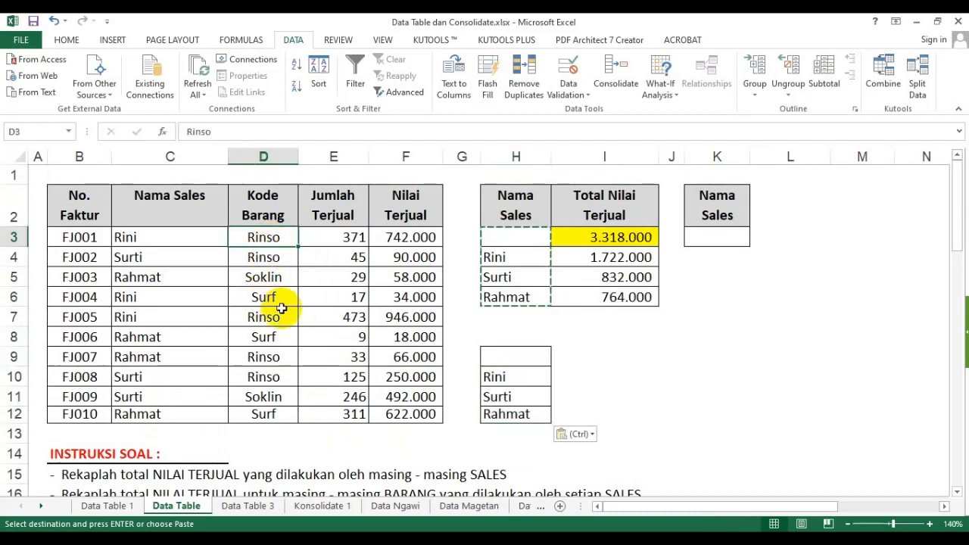
key(ctrl+c)
click(578, 354)
key(ctrl+v)
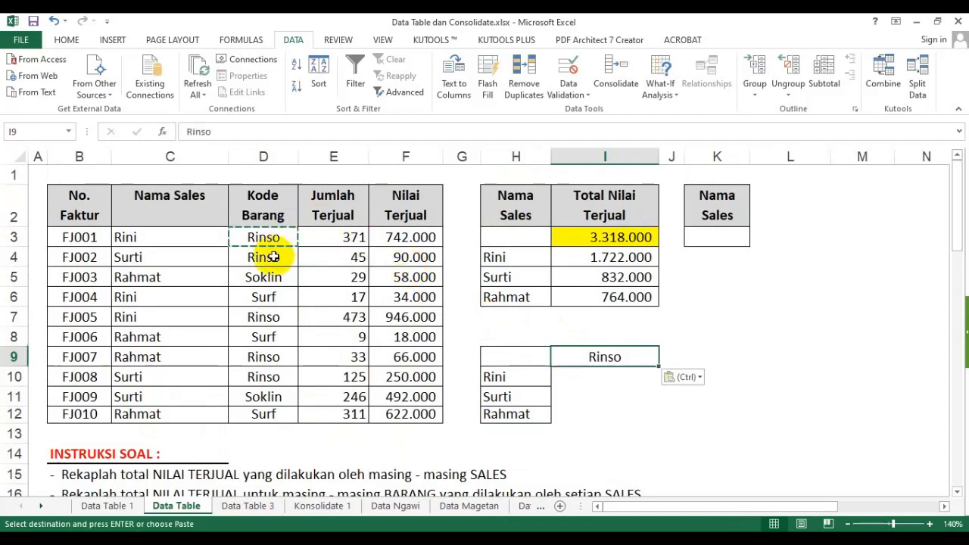
- Copy the items Soklin and Surf from the Kode Barang column into cells K9 and L9
click(273, 258)
drag(280, 281, 280, 293)
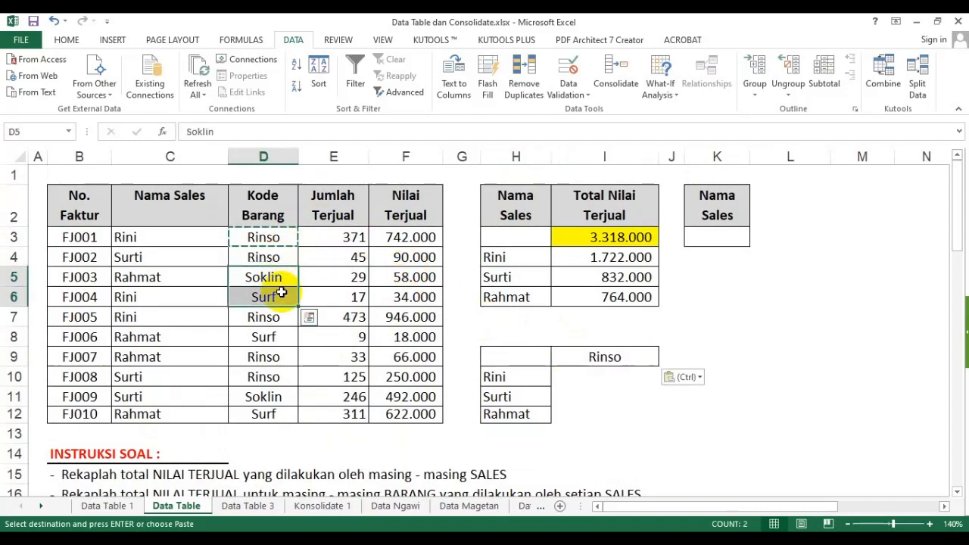
key(ctrl)
click(275, 270)
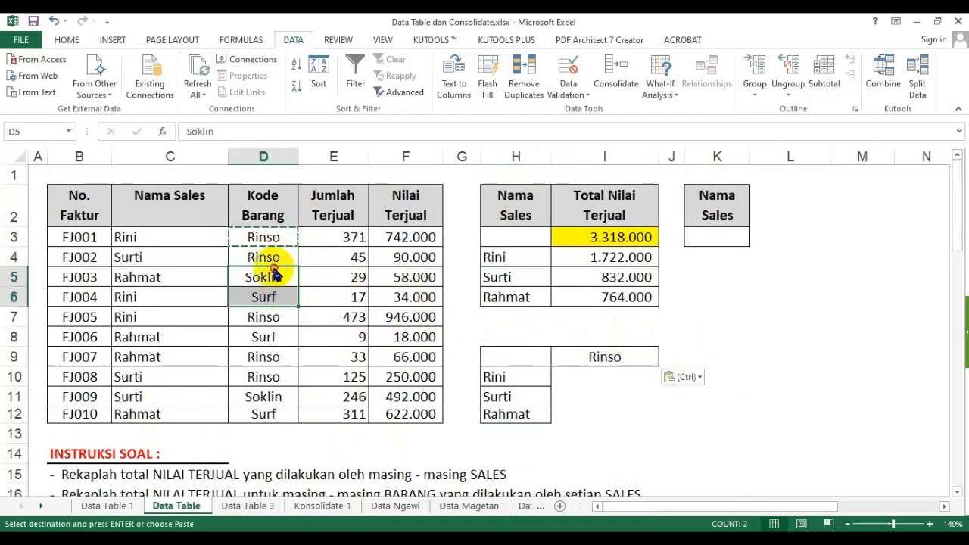
key(ctrl+c)
click(686, 356)
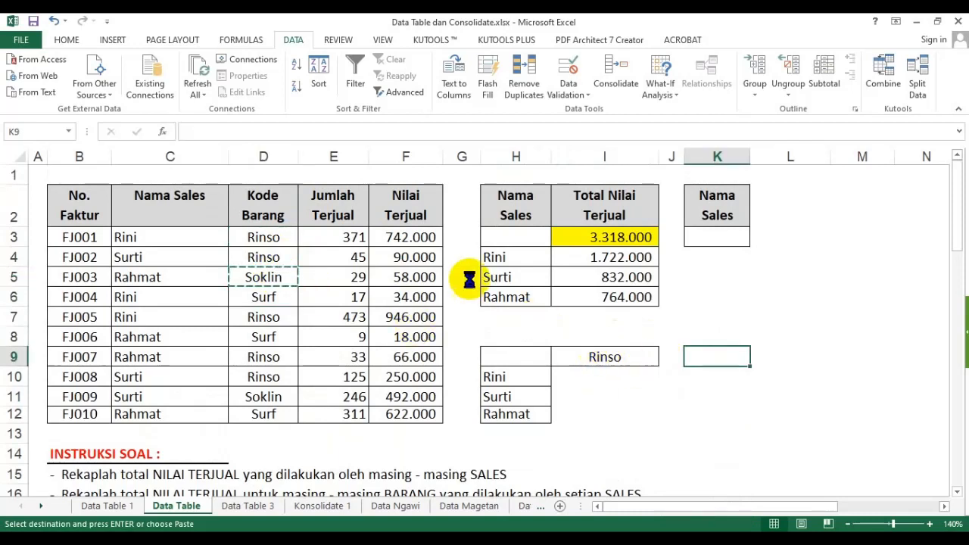
key(ctrl+v)
click(266, 297)
key(ctrl+c)
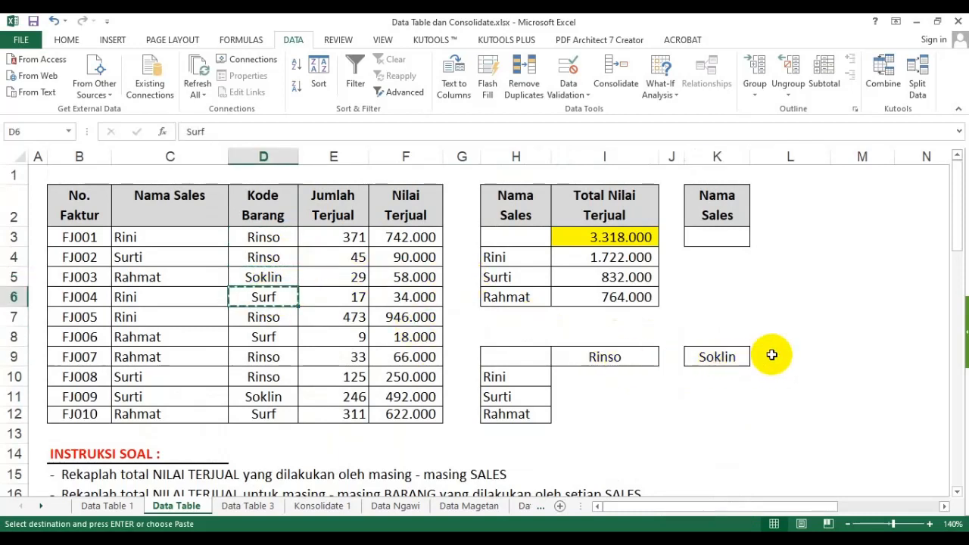
click(772, 356)
key(ctrl+v)
- Move Soklin to J9 and Surf to K9, and give columns I, J and K the same width
click(708, 355)
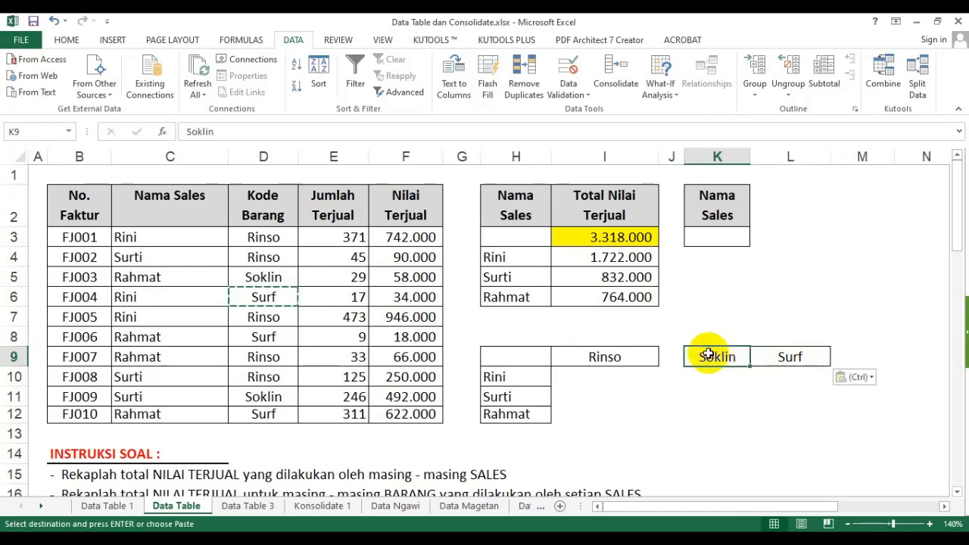
drag(705, 370, 677, 362)
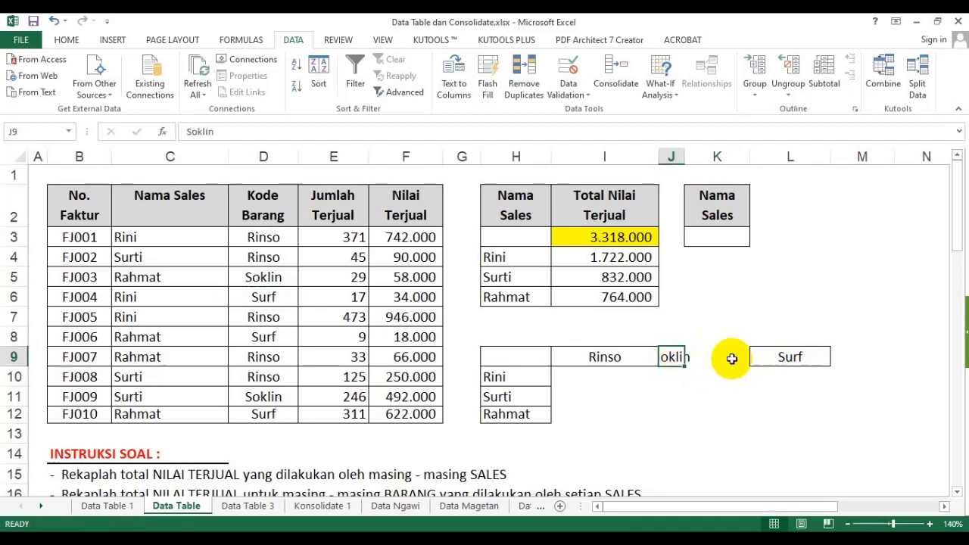
click(771, 363)
drag(771, 369, 719, 362)
click(704, 318)
mouse_move(618, 157)
mouse_down()
mouse_move(689, 156)
mouse_move(628, 160)
mouse_up()
click(665, 240)
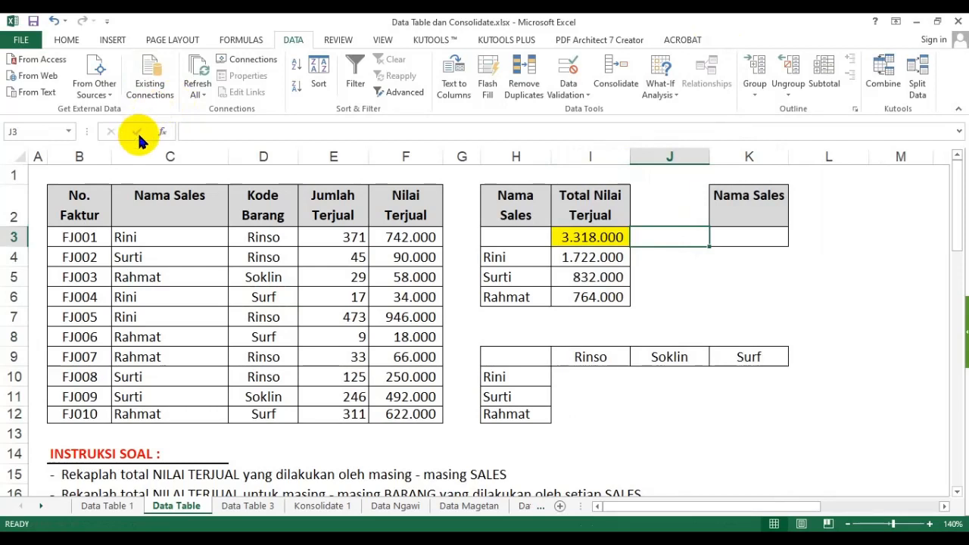
click(520, 377)
key(ctrl+v)
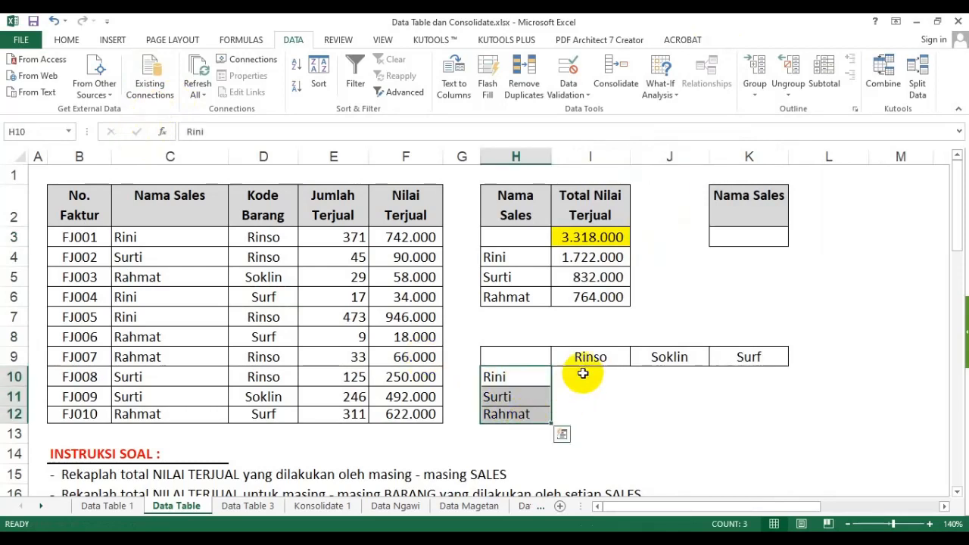
drag(585, 357, 748, 358)
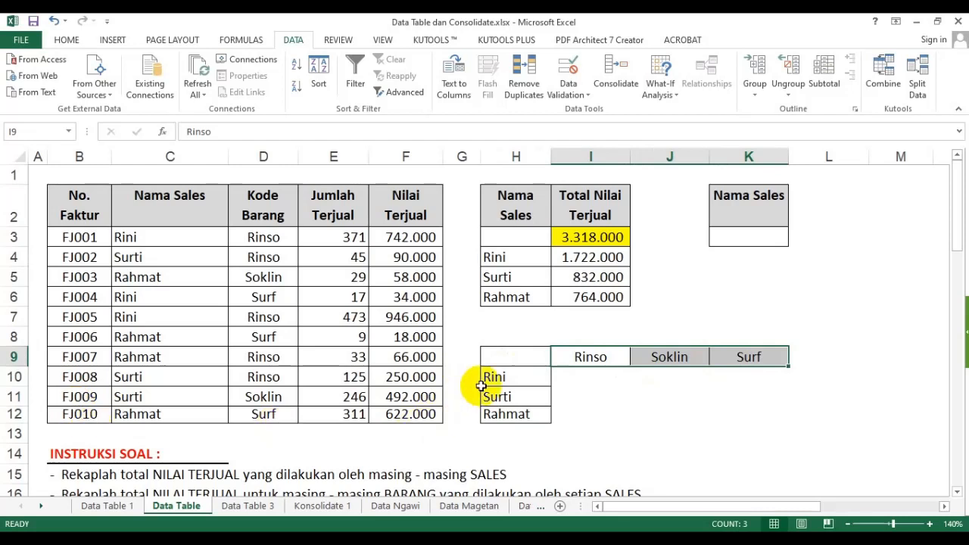
click(521, 375)
click(527, 394)
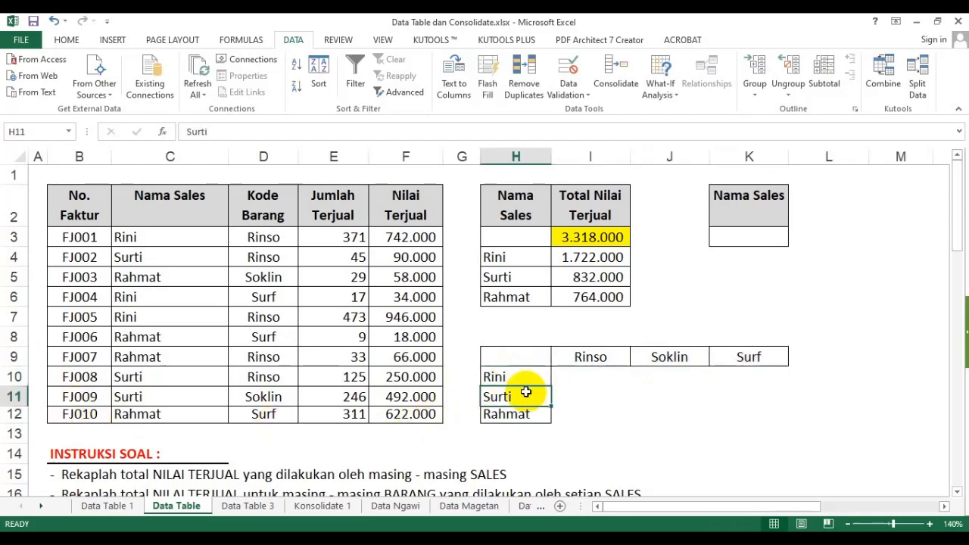
click(659, 357)
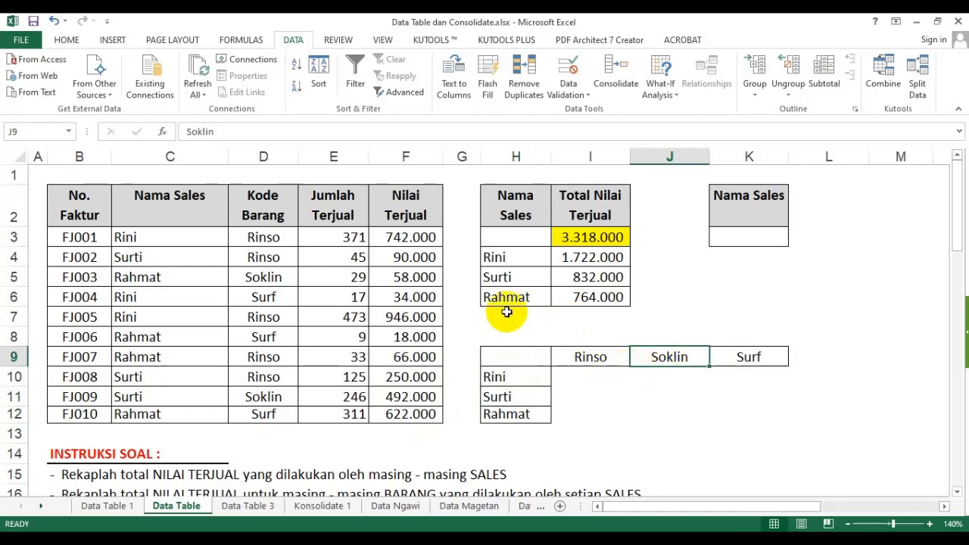
- Add borders to all cells of H9:K12 and make the salesperson names in H10:H12 and item headings in I9:K9 bold
drag(528, 357, 736, 418)
click(70, 46)
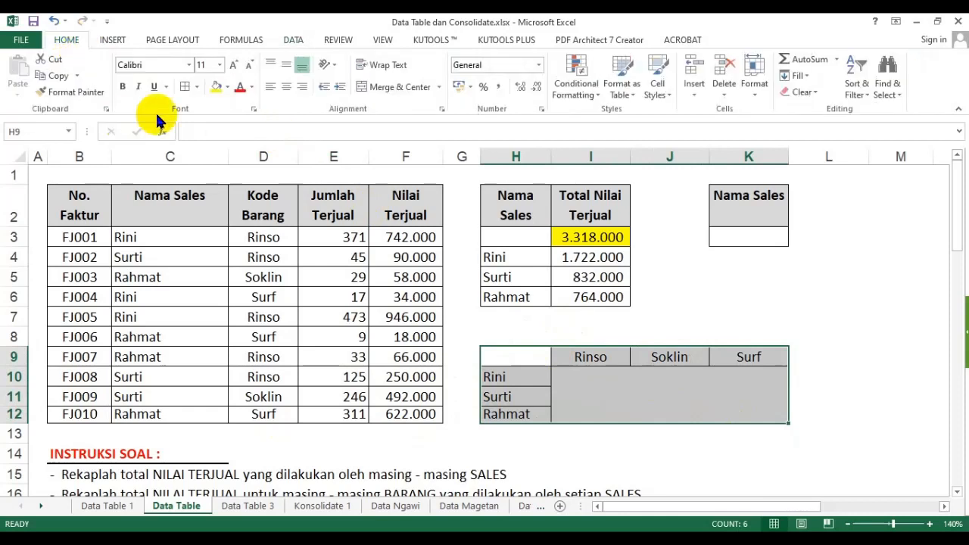
drag(520, 378, 520, 409)
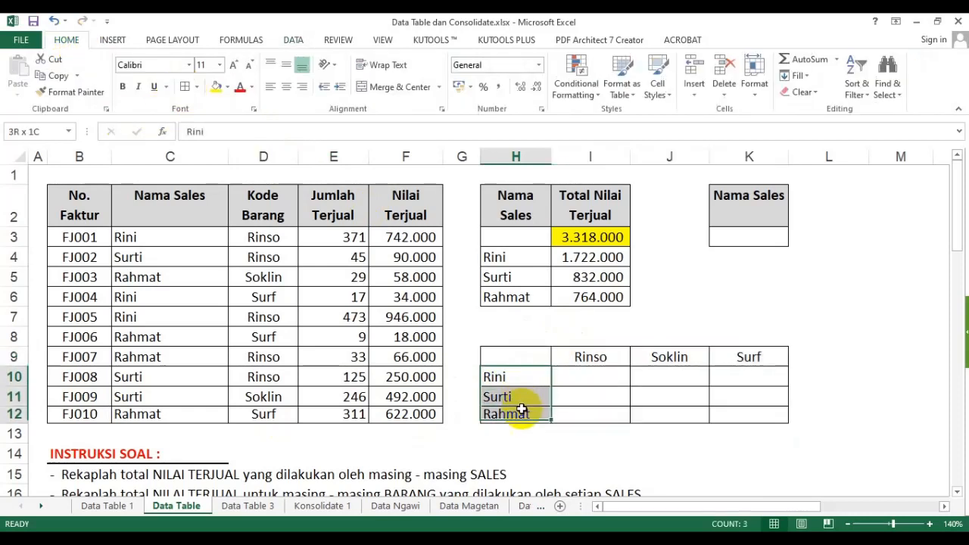
click(125, 90)
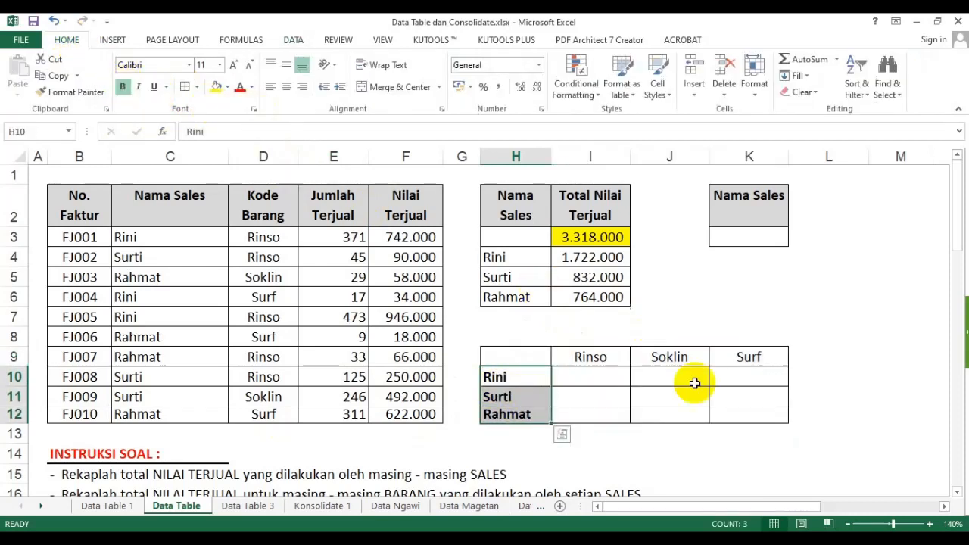
drag(601, 353, 724, 354)
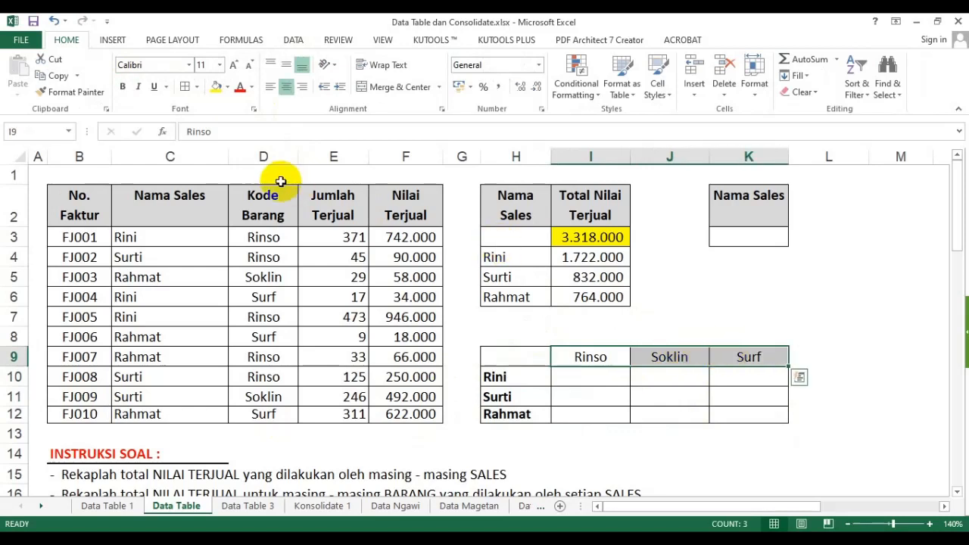
click(122, 89)
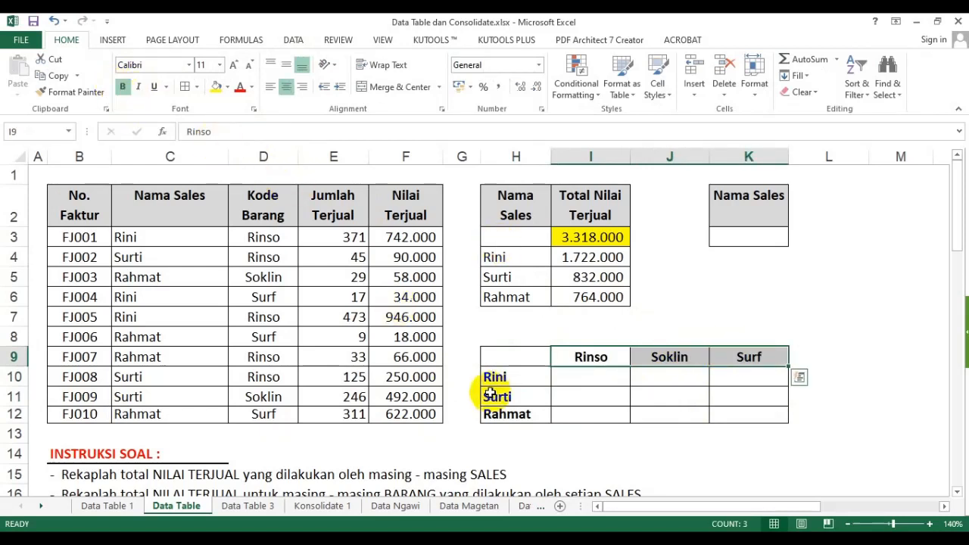
- Fill the empty corner cell H9 of the two-way recap table with yellow
click(521, 357)
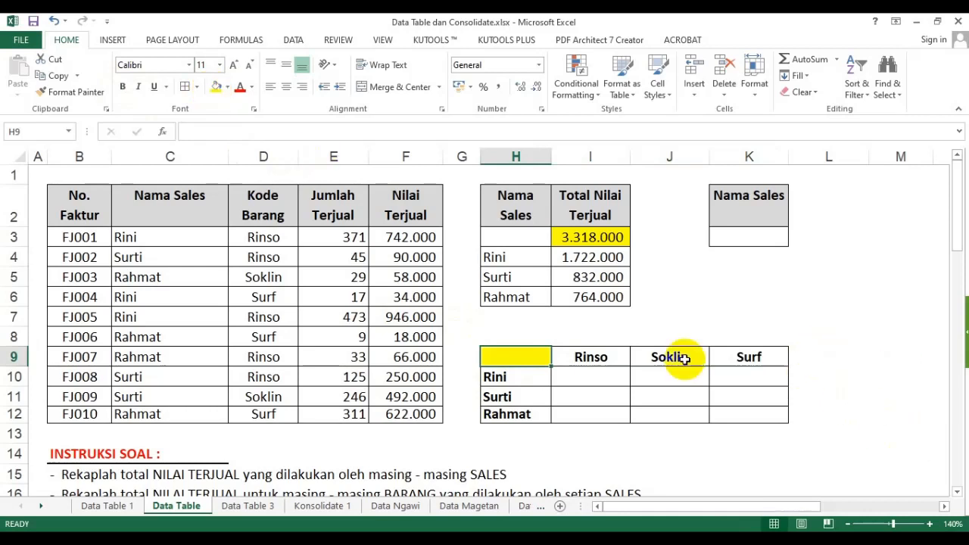
drag(511, 384, 515, 415)
drag(600, 350, 714, 348)
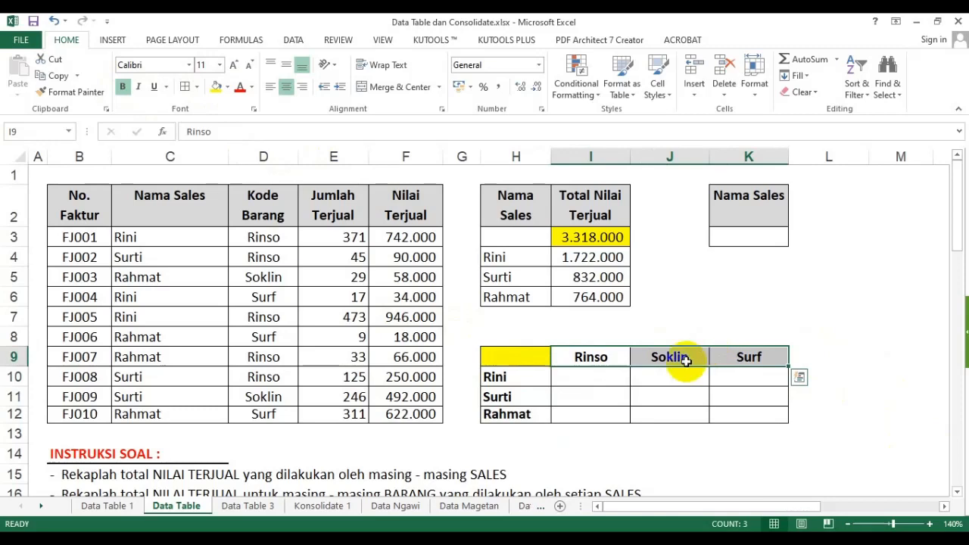
- Narrow column L and copy the Nama Sales and Kode Barang headings with their first entries (C2:D3) to M9
click(945, 506)
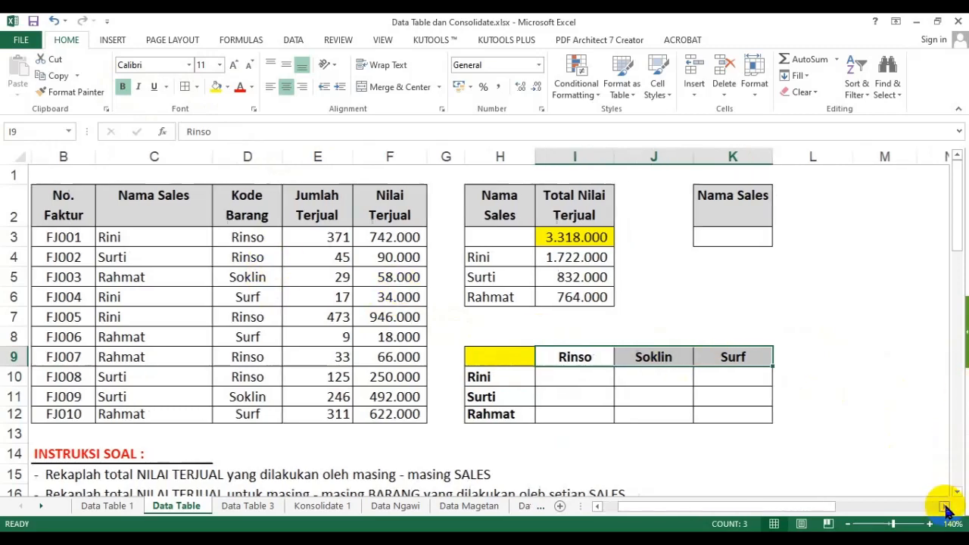
click(944, 506)
drag(784, 161, 735, 161)
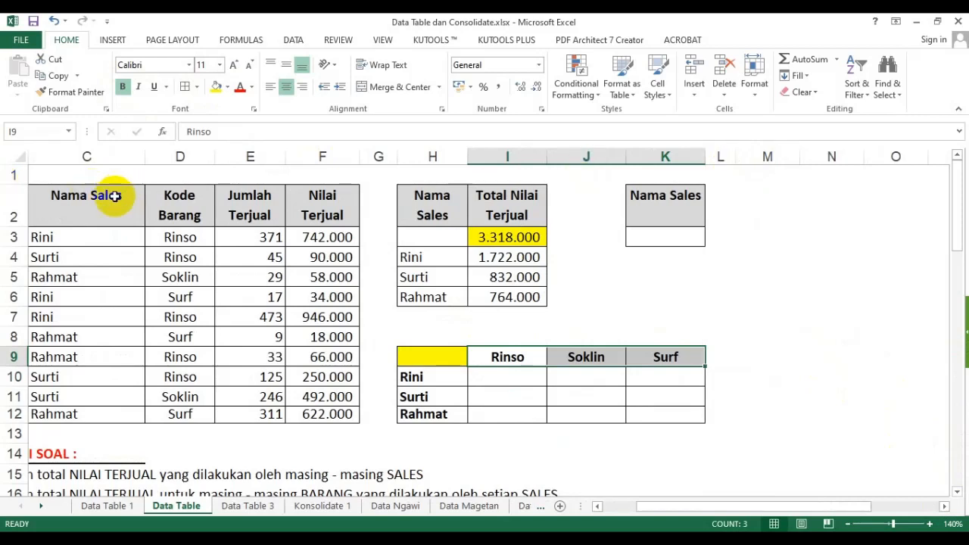
drag(112, 197, 173, 248)
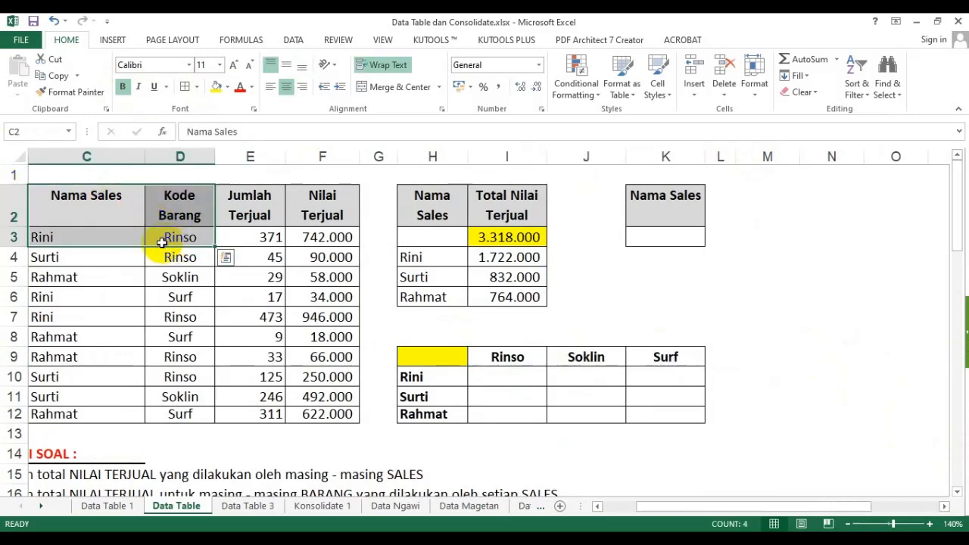
key(ctrl+c)
click(780, 353)
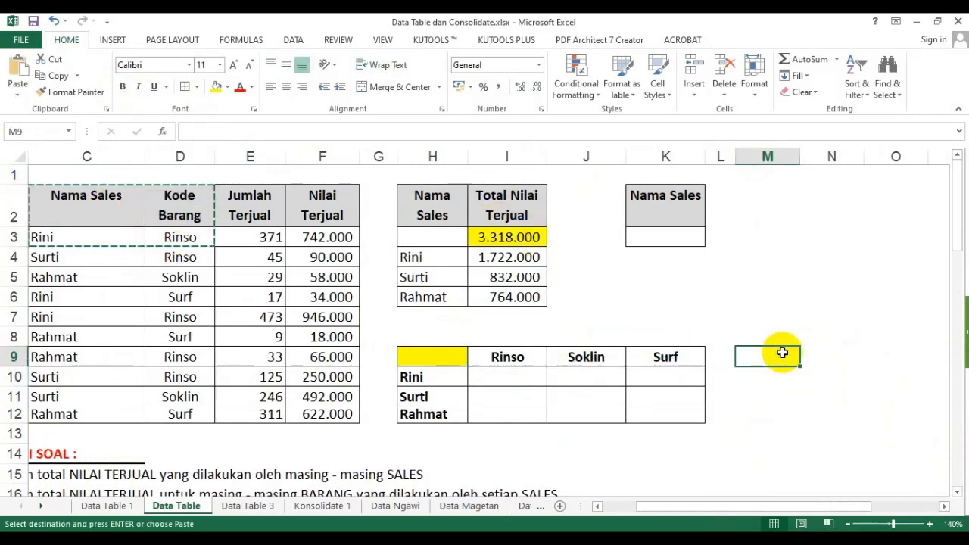
key(ctrl+v)
click(807, 298)
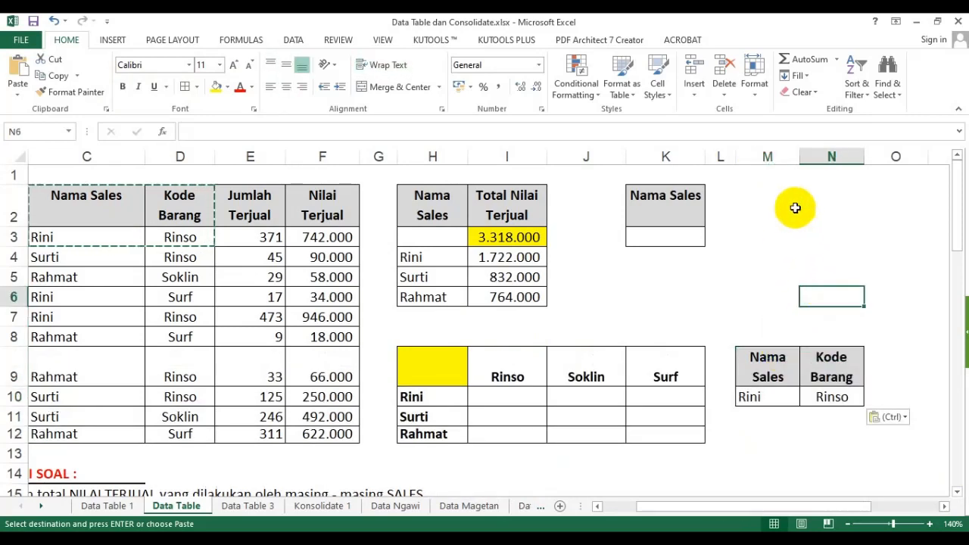
- Turn off text wrapping for the headings in M9:N9 and autofit columns M and N
drag(780, 368, 832, 367)
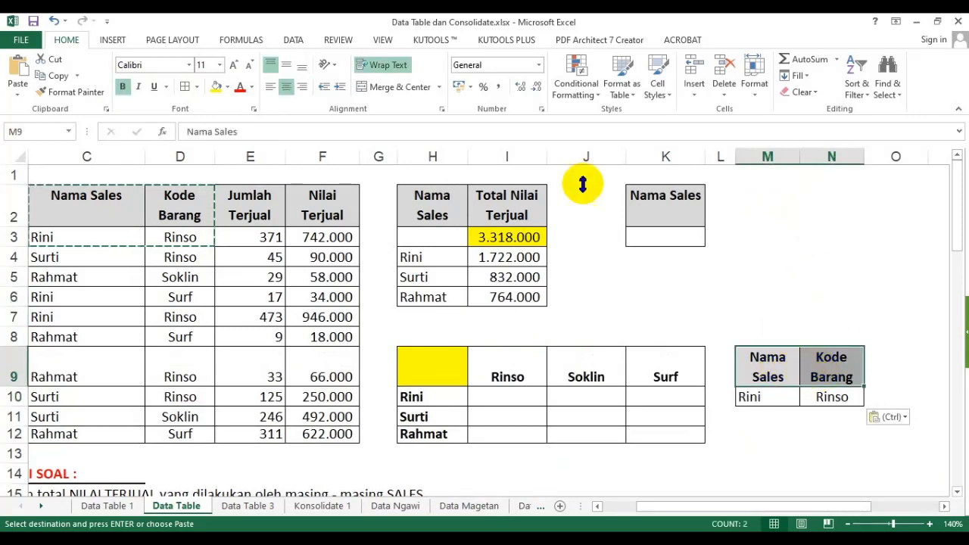
click(393, 72)
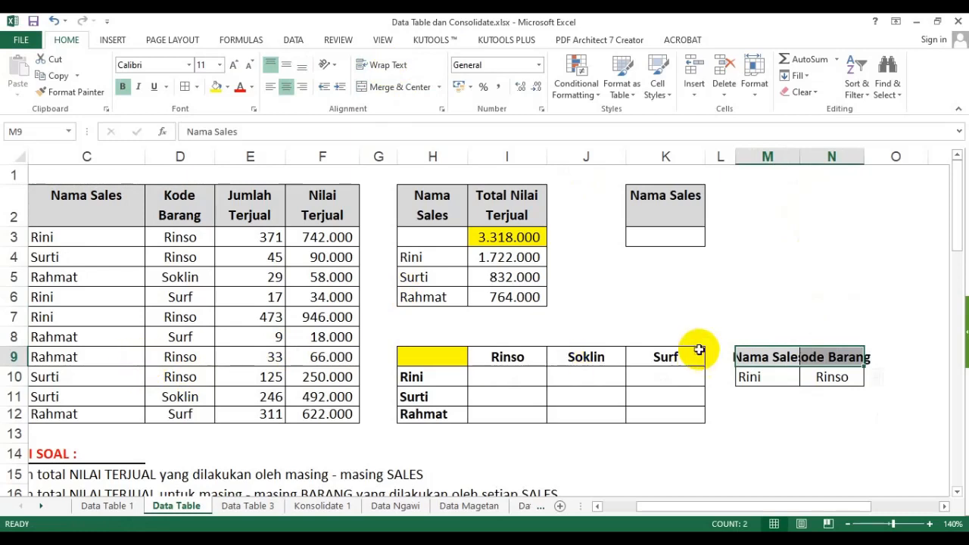
drag(774, 156, 808, 152)
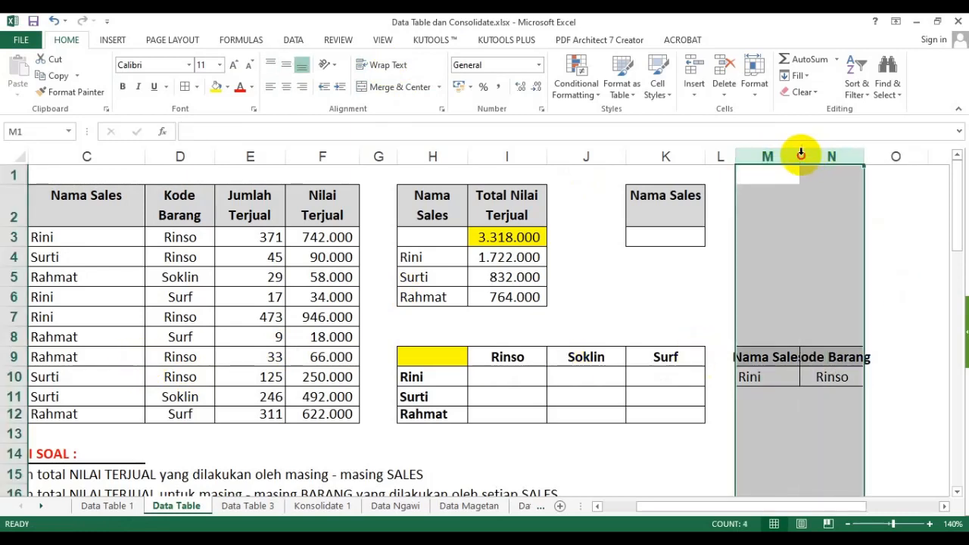
double_click(800, 154)
- Clear the contents of M10 and N10 so the copied headings form an empty criteria range
click(791, 378)
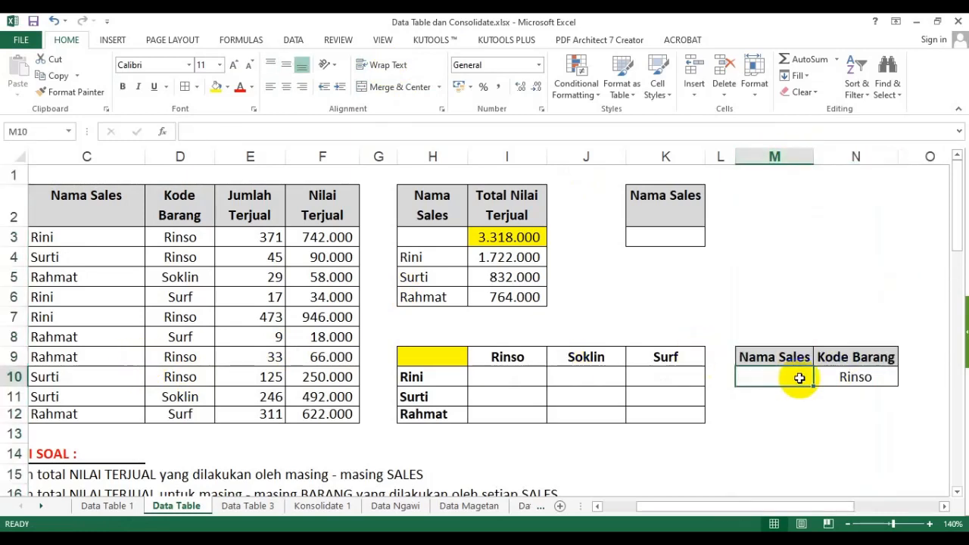
click(844, 376)
key(Delete)
click(837, 313)
- Review the task instructions against the recap table H9:K12, the criteria range M9:N10 and the finished Total Nilai Terjual column
click(667, 241)
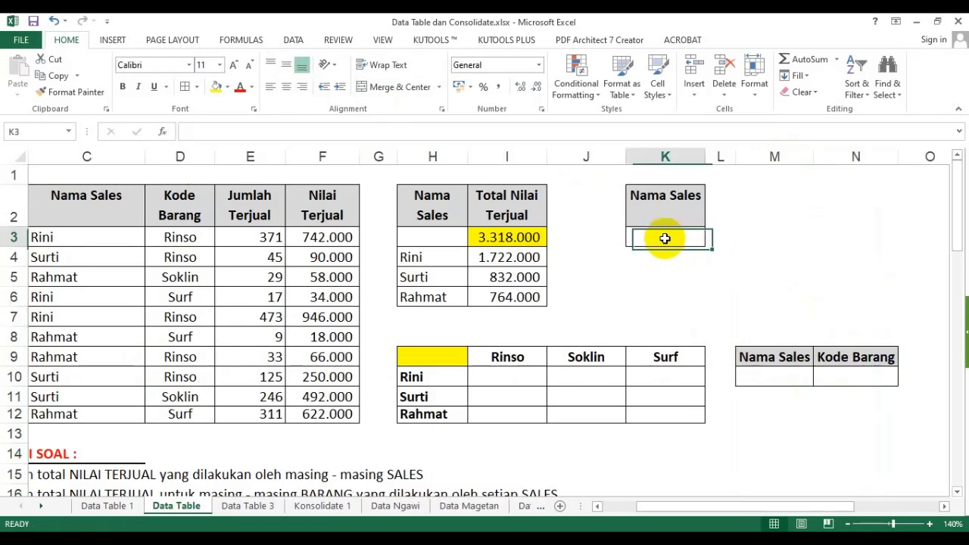
click(765, 371)
click(790, 357)
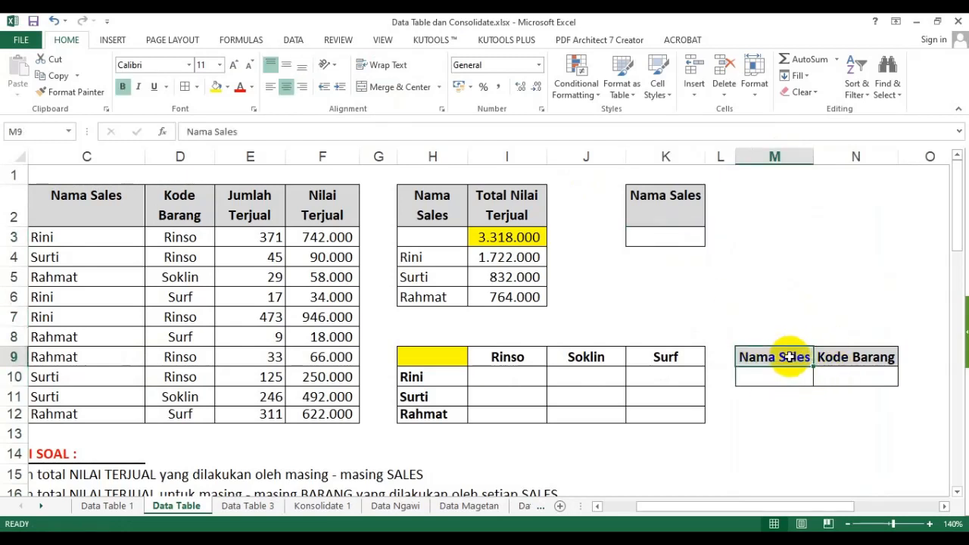
click(841, 357)
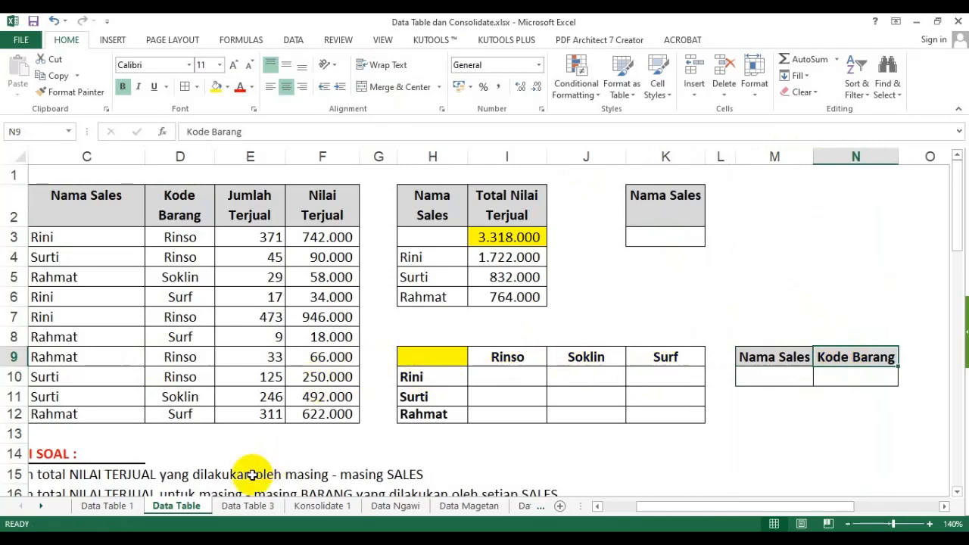
drag(671, 504, 487, 498)
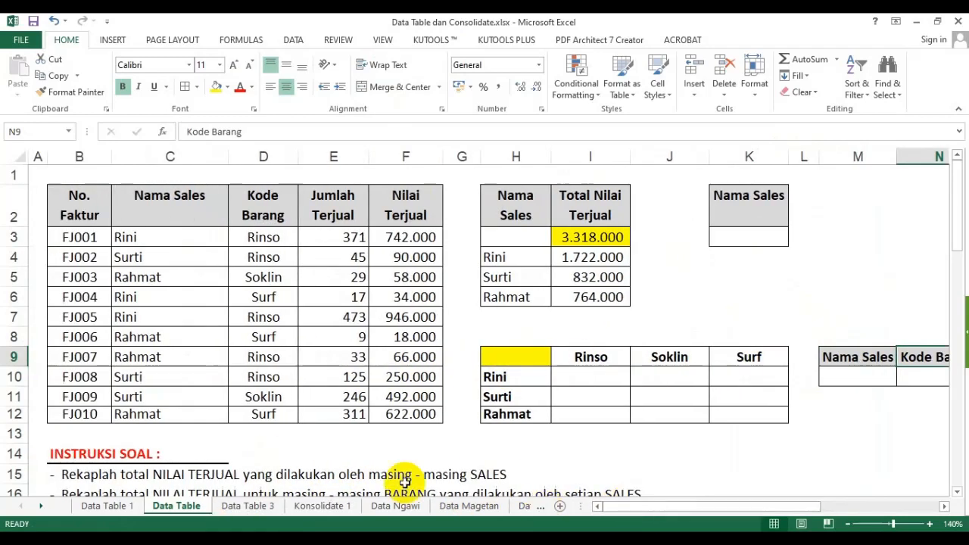
scroll(194, 462, down, 1)
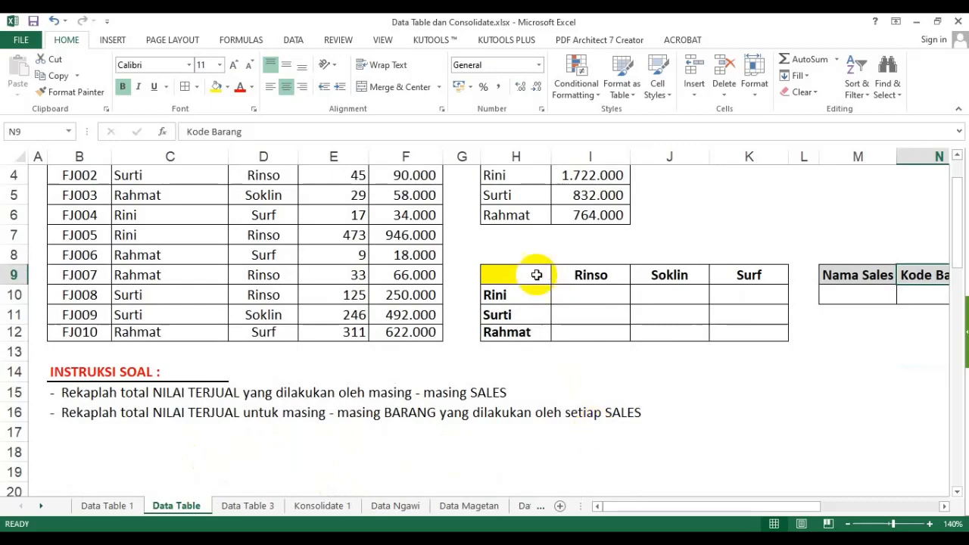
drag(537, 275, 740, 328)
scroll(792, 377, up, 1)
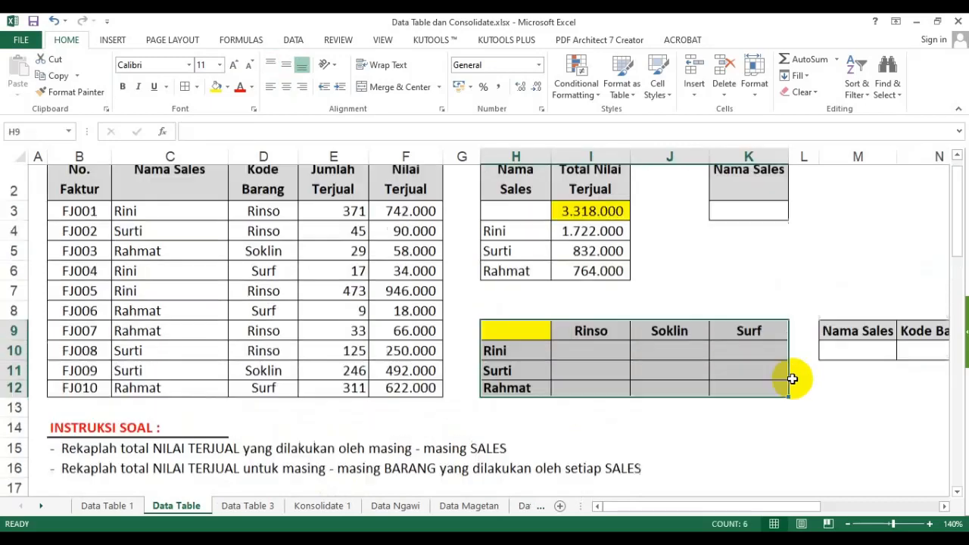
drag(778, 513, 825, 512)
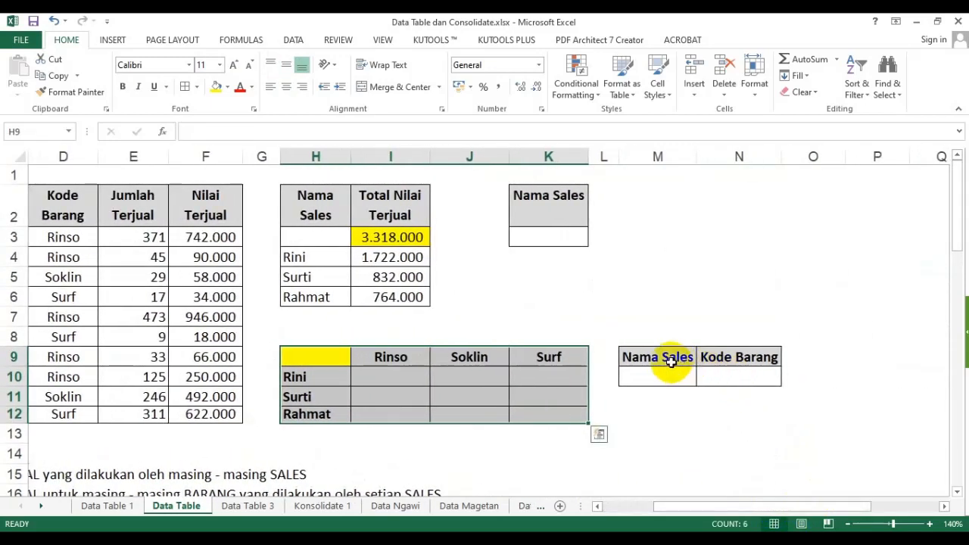
drag(677, 353, 742, 377)
drag(692, 512, 660, 512)
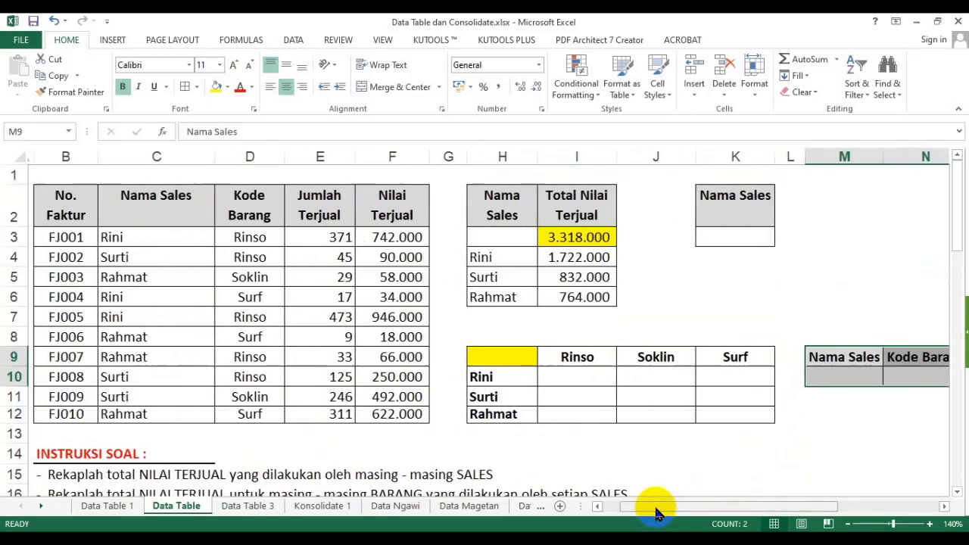
click(493, 358)
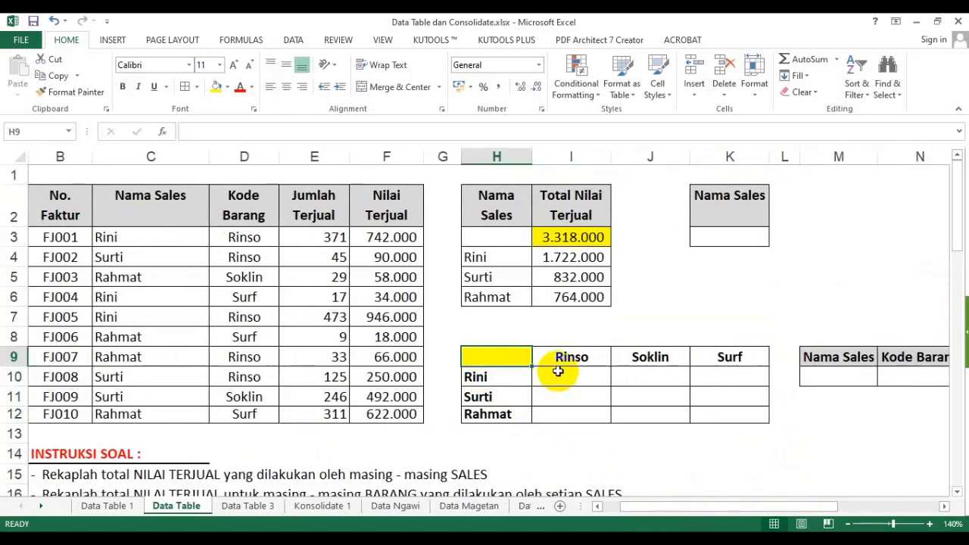
drag(544, 196, 555, 277)
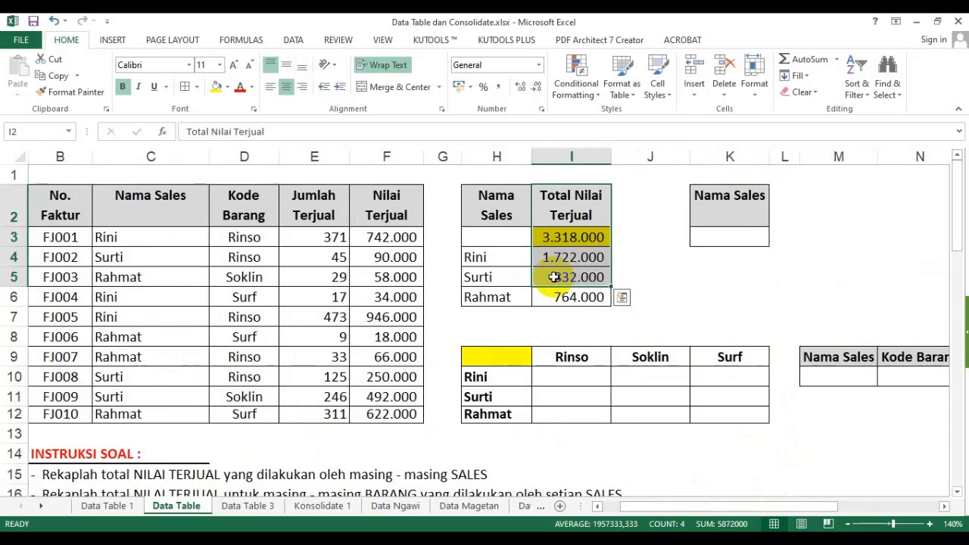
- Enter the formula =DSUM(B2:F12;5;M9:N10) in the yellow corner cell H9
click(526, 361)
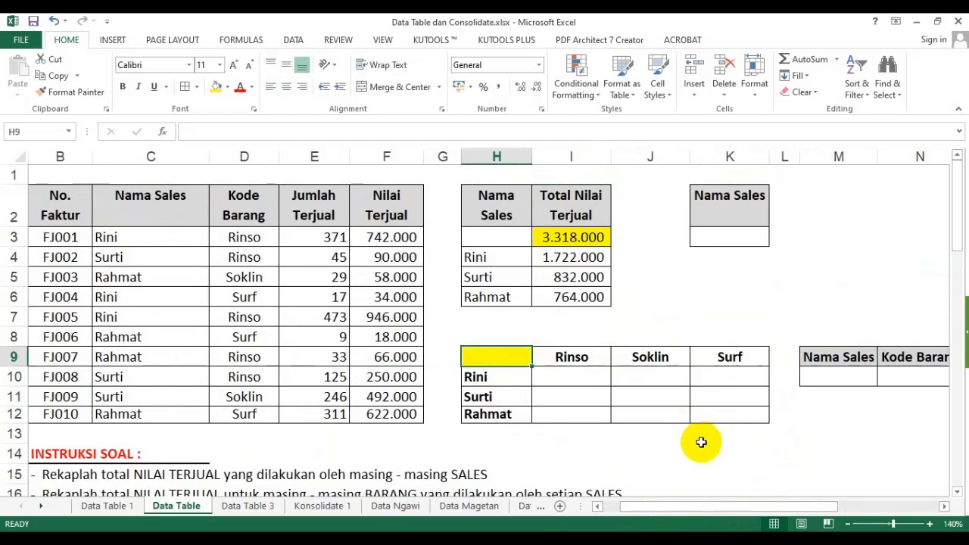
text(=dsum()
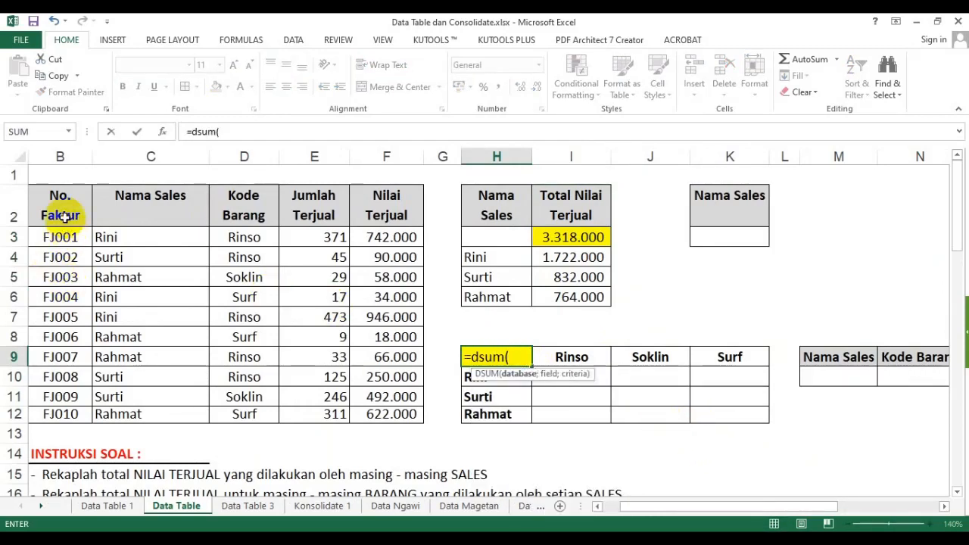
drag(65, 210, 388, 416)
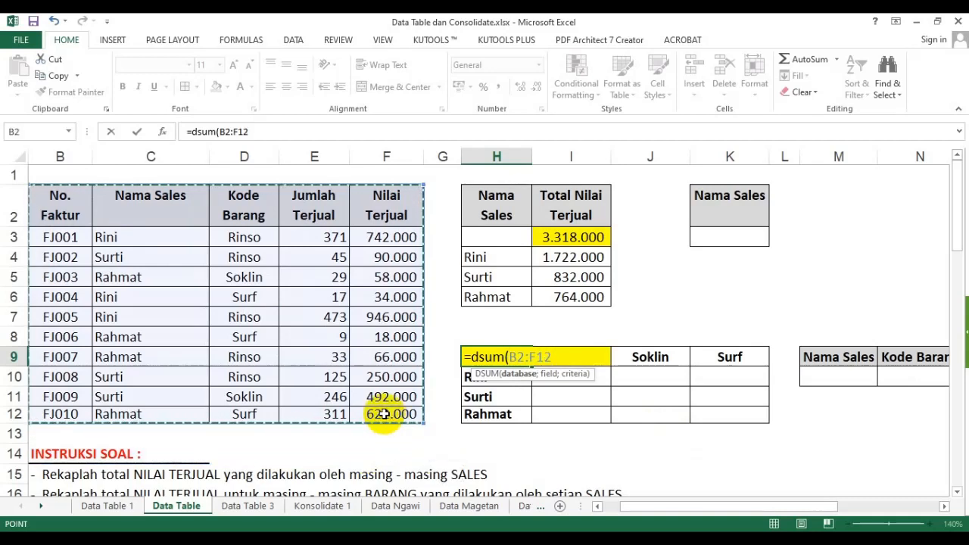
text(;5;)
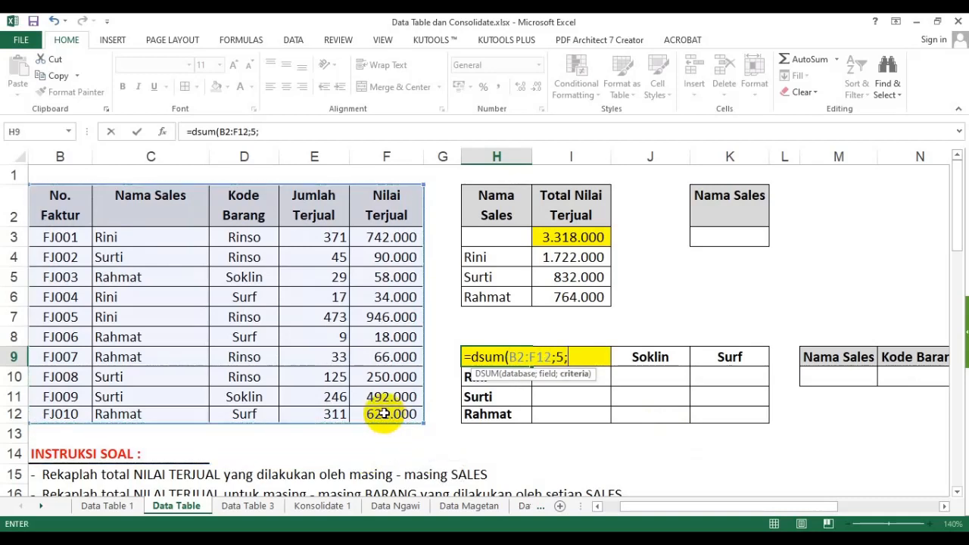
drag(823, 513, 839, 514)
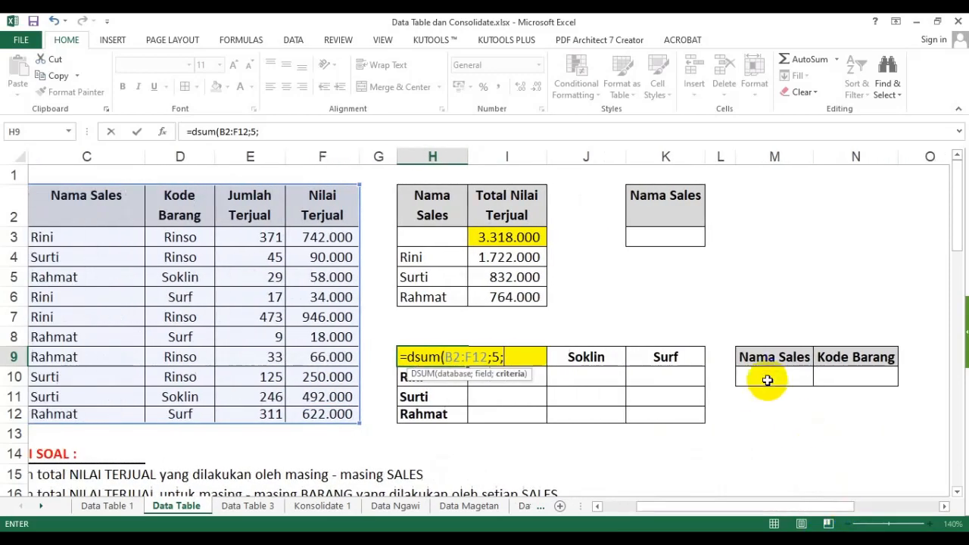
text(;)
drag(766, 356, 850, 388)
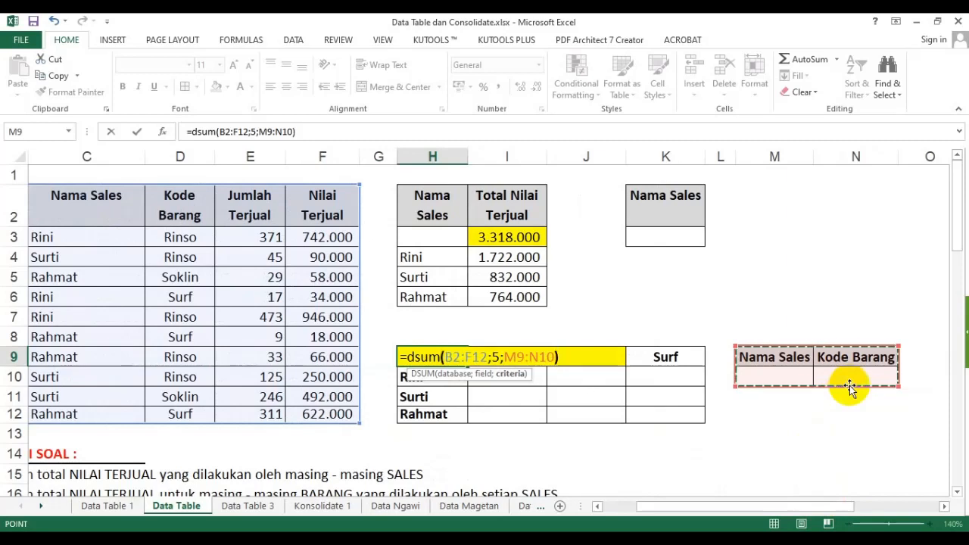
text())
key(Return)
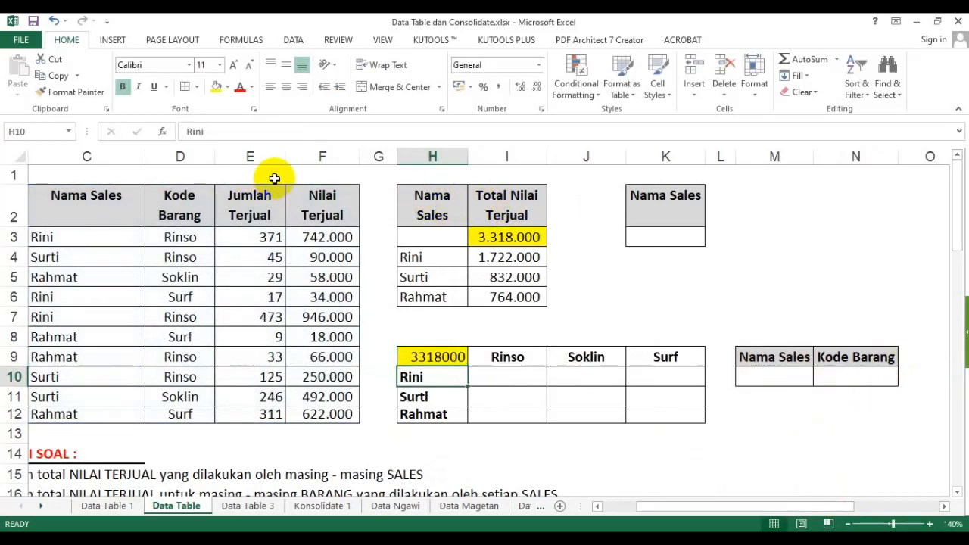
- Format H9 with thousands separators and no decimals, widen column H, and widen columns I to K equally
click(445, 355)
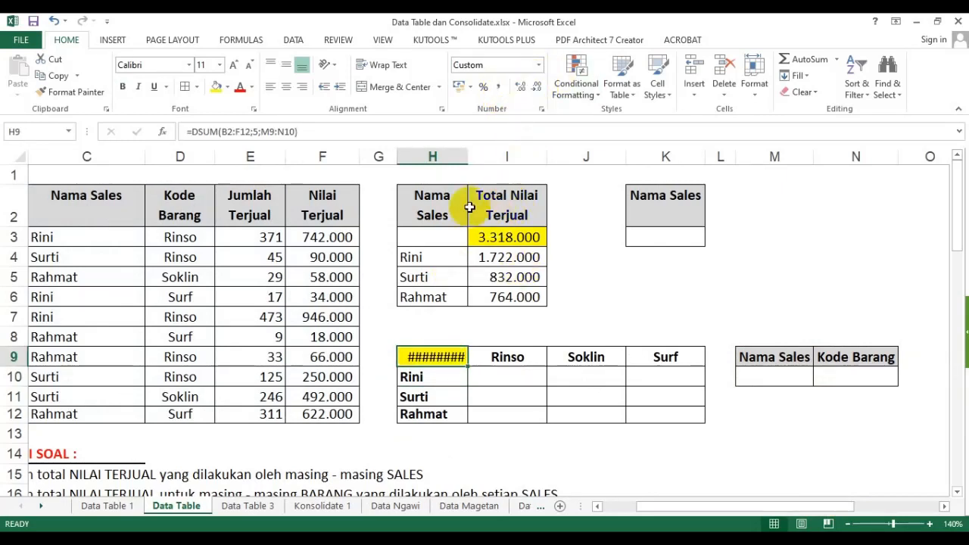
drag(468, 157, 691, 165)
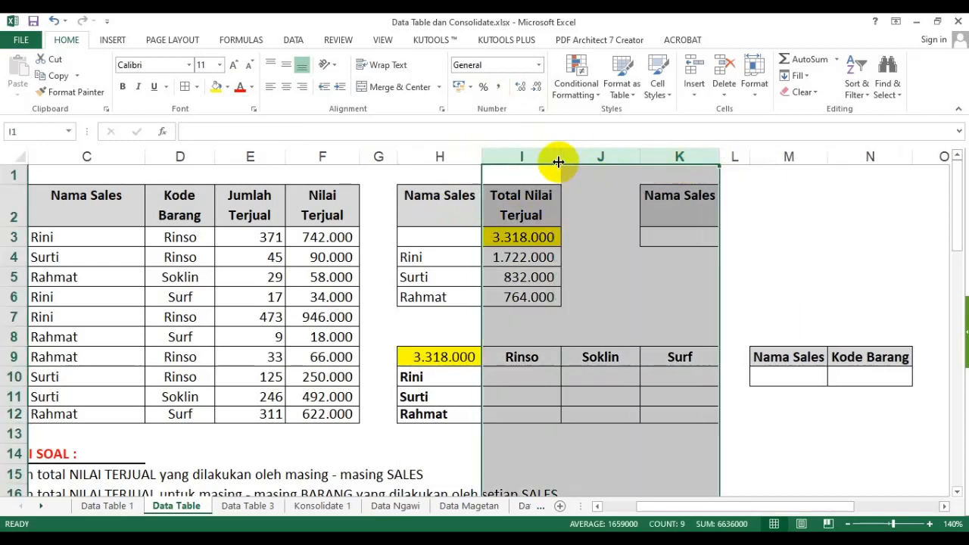
drag(561, 157, 569, 159)
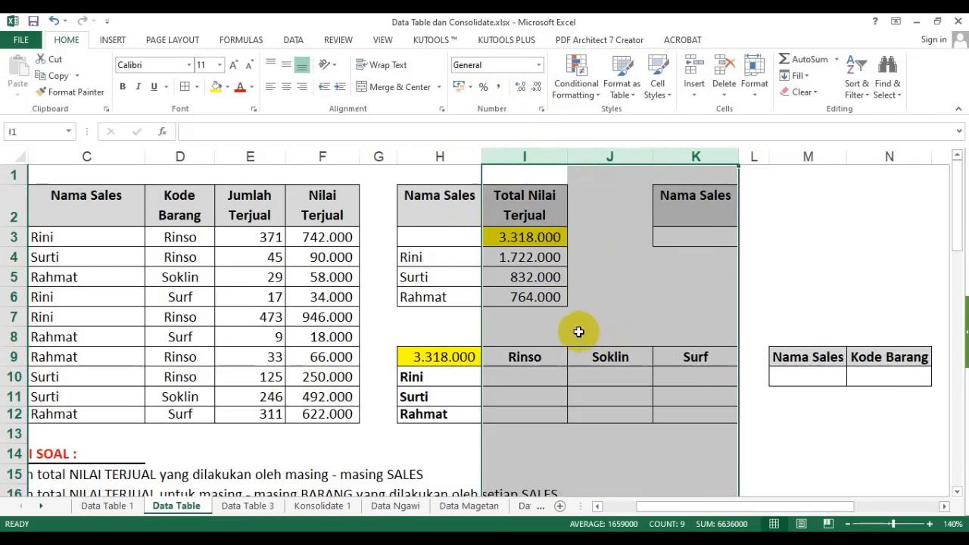
- Create a two-variable What-If data table over H9:K12 with row input cell N10 and column input cell M10
click(435, 357)
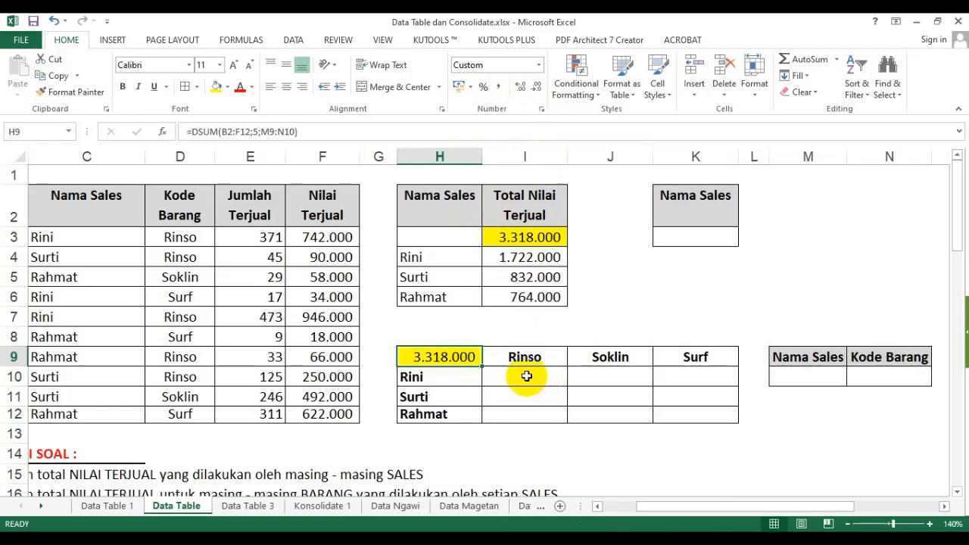
drag(526, 376, 671, 413)
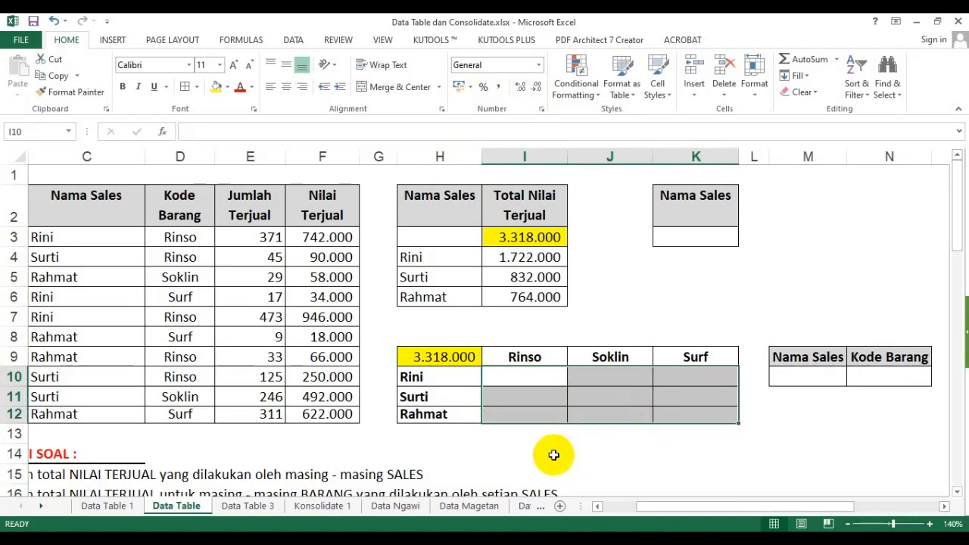
click(554, 455)
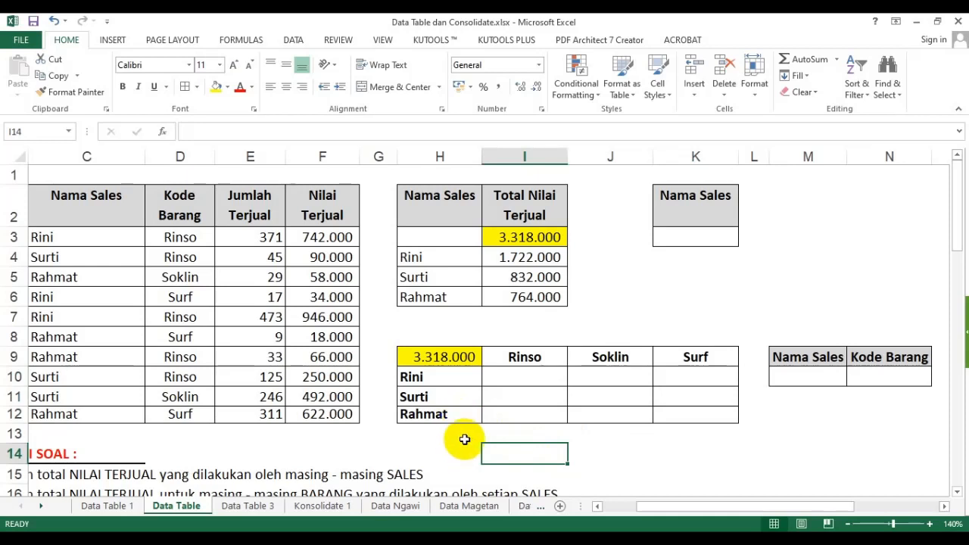
drag(441, 355, 693, 411)
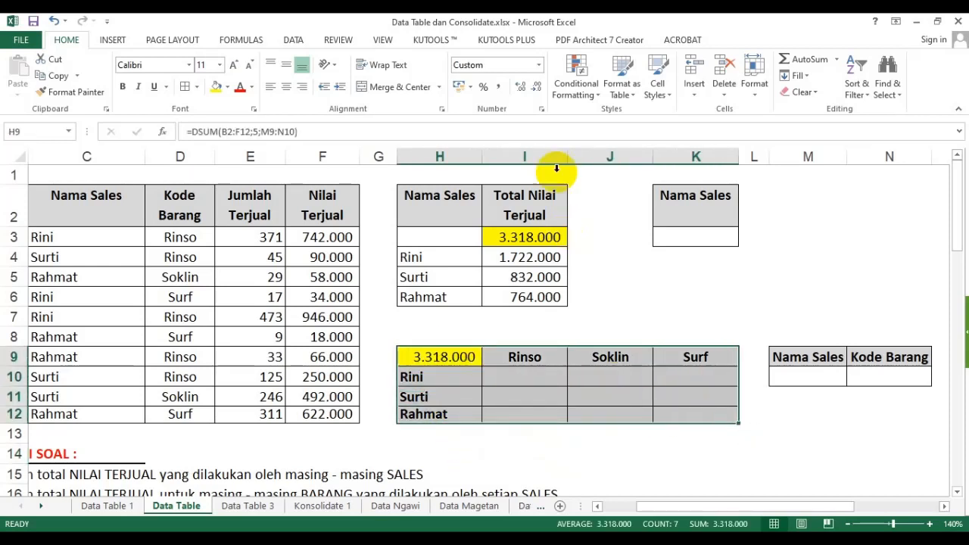
click(310, 43)
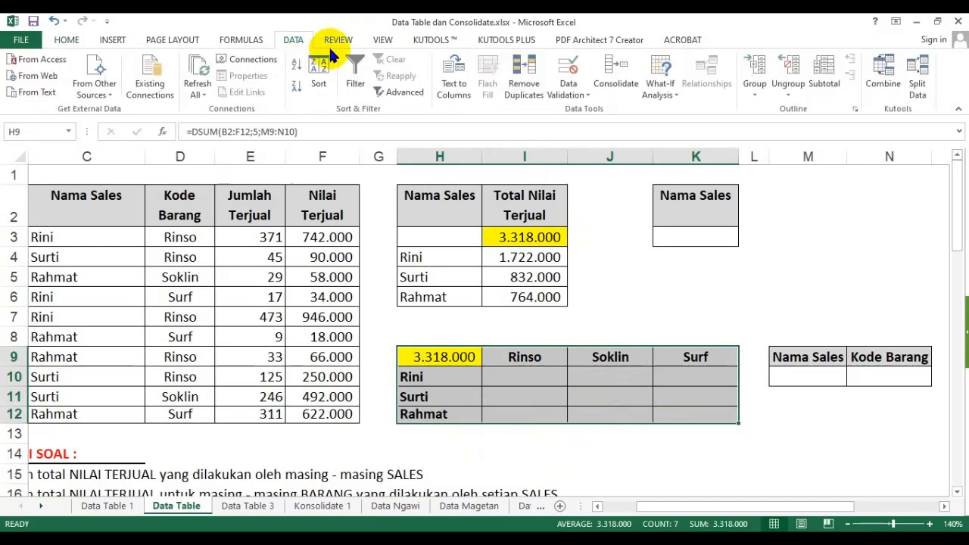
click(674, 84)
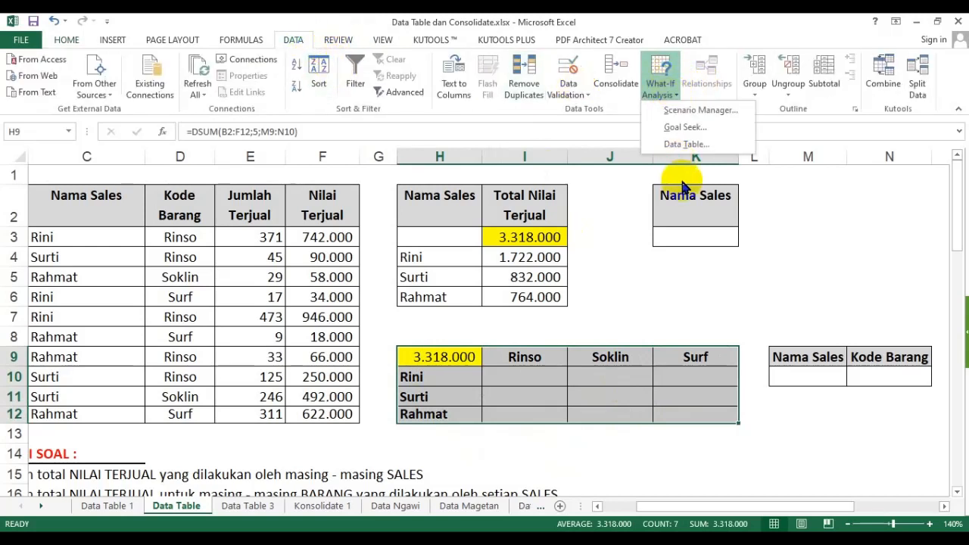
click(698, 146)
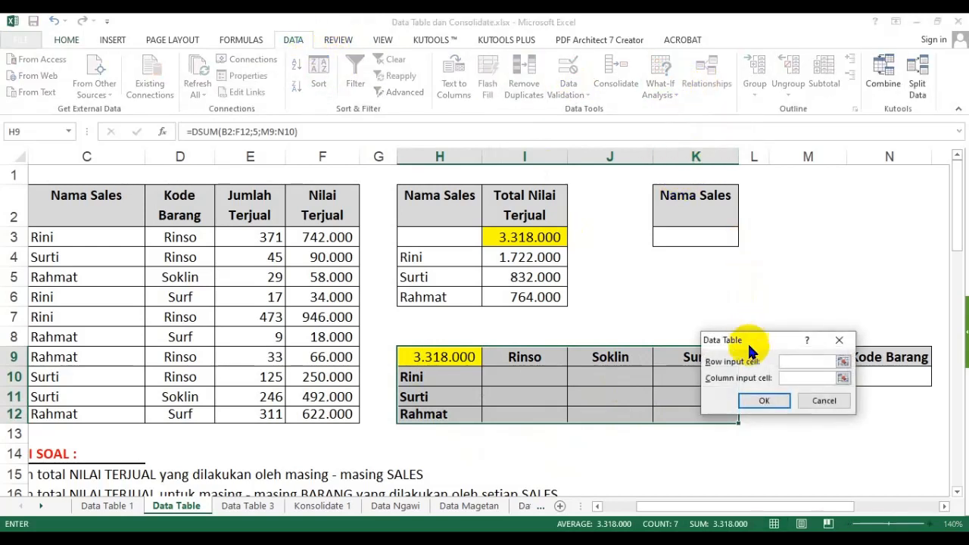
drag(752, 343, 660, 241)
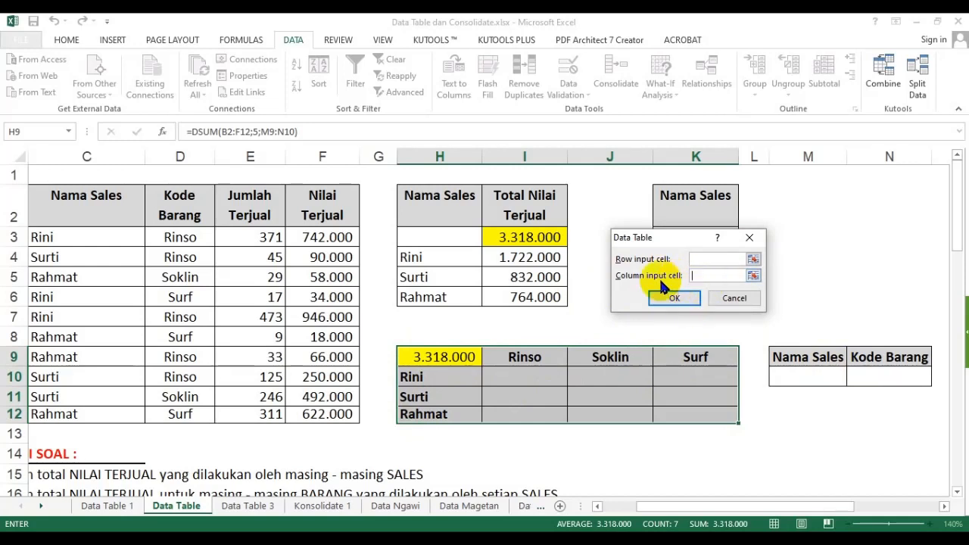
click(810, 378)
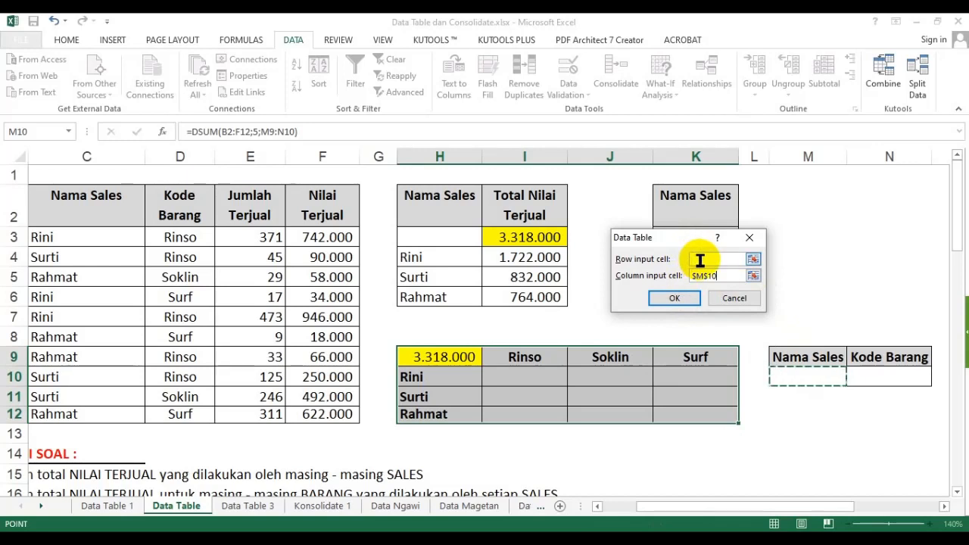
click(881, 377)
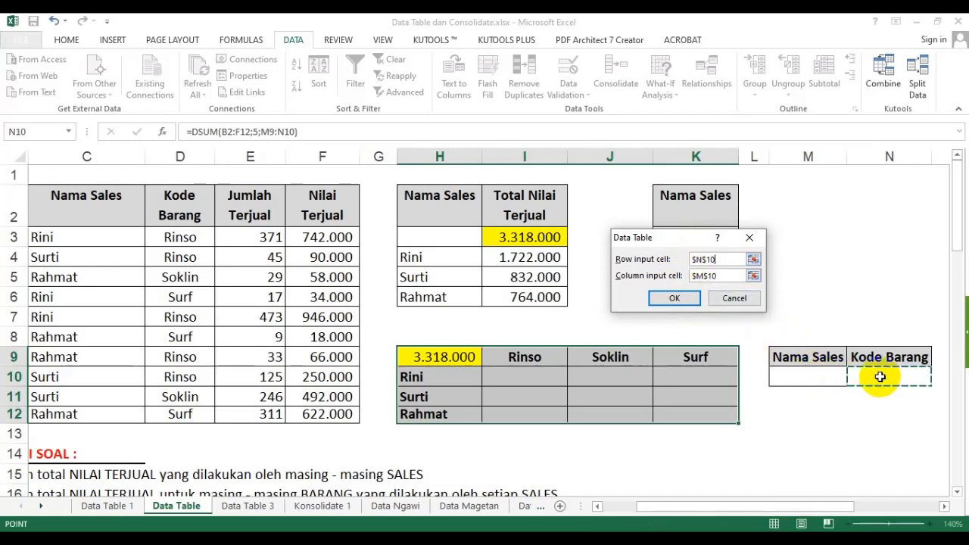
click(670, 299)
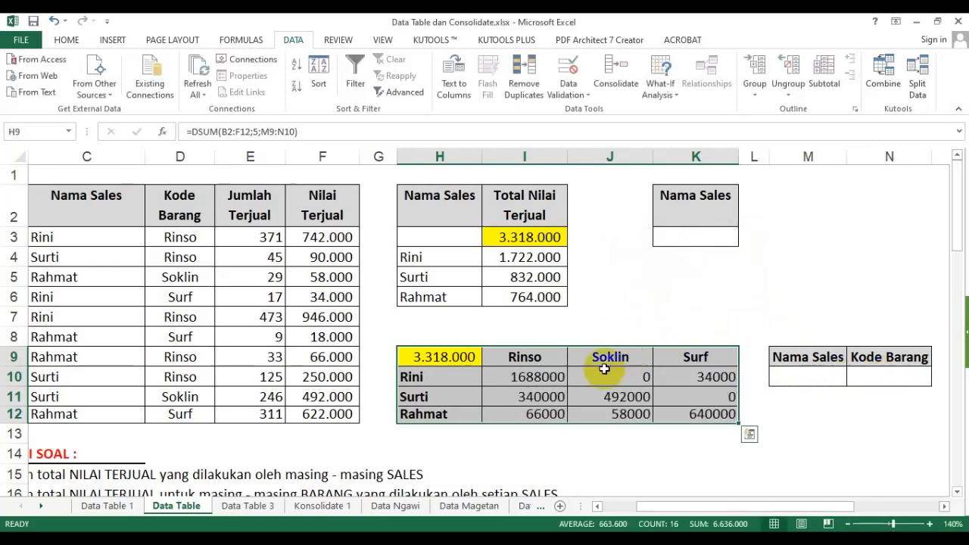
- Format the recap results in I10:K12 with thousands separators and no decimals
drag(552, 372, 704, 413)
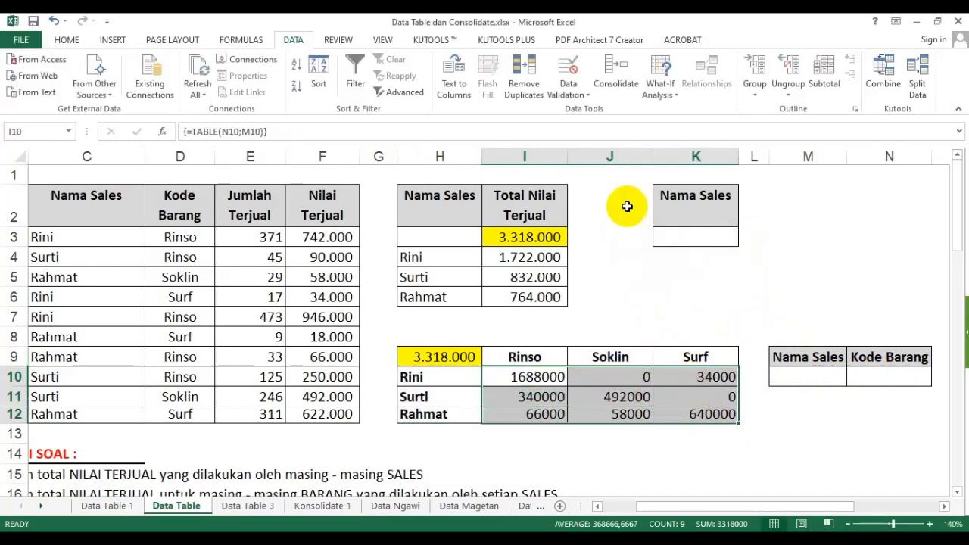
click(67, 39)
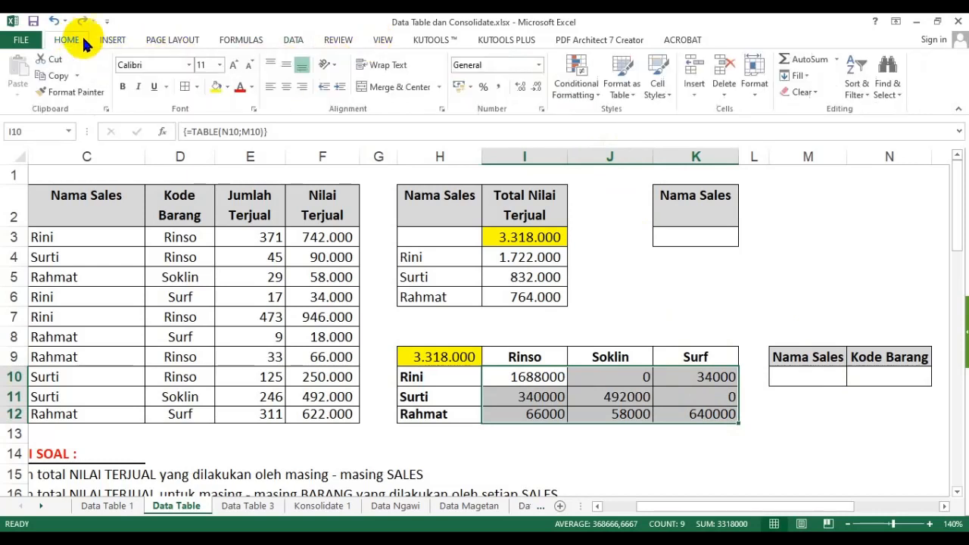
click(498, 87)
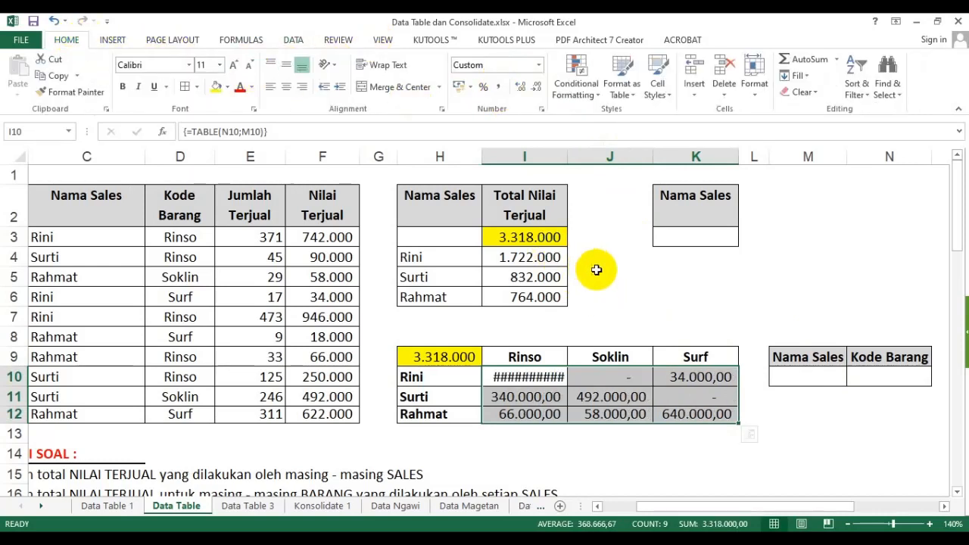
double_click(534, 87)
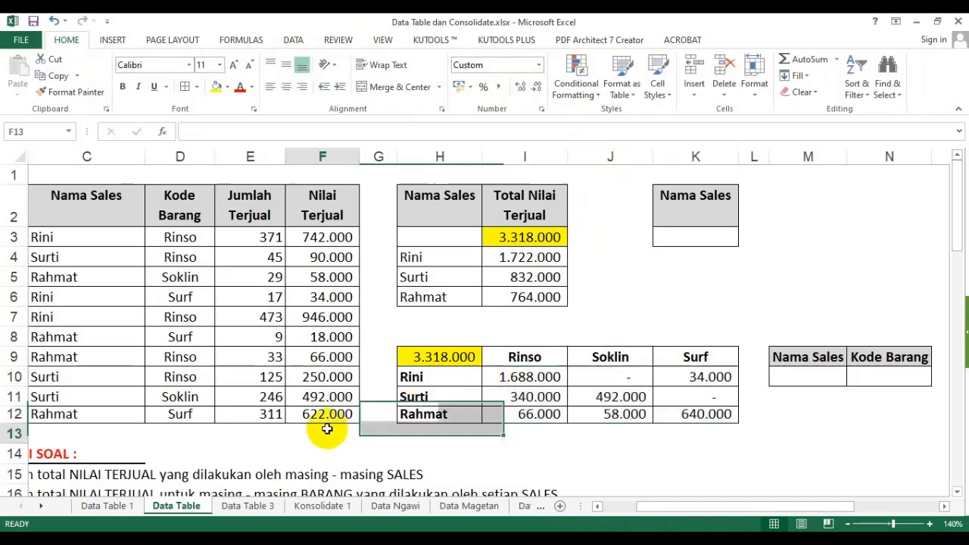
- Go to the Data Table 3 sheet and examine its sales data and the two recap tasks in the instructions
click(247, 506)
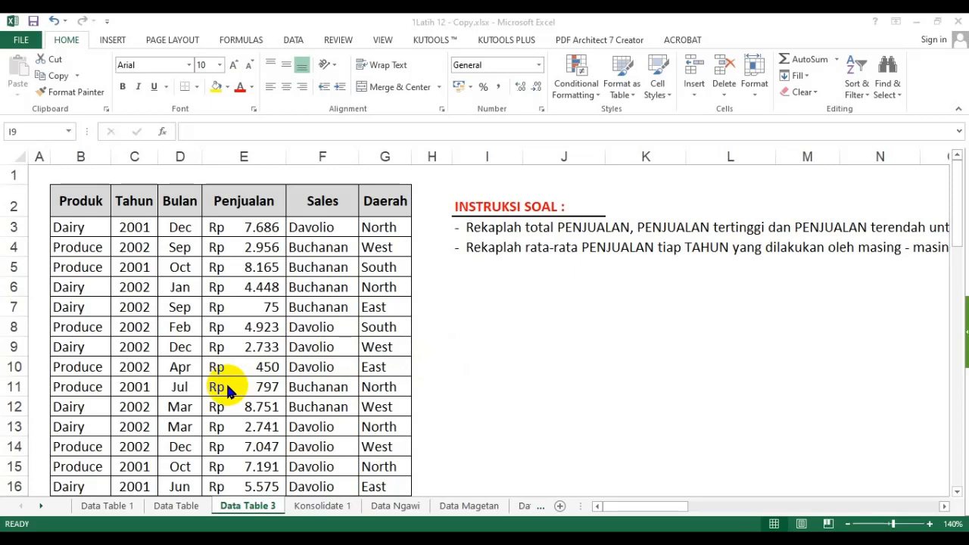
click(93, 224)
scroll(242, 266, down, 10)
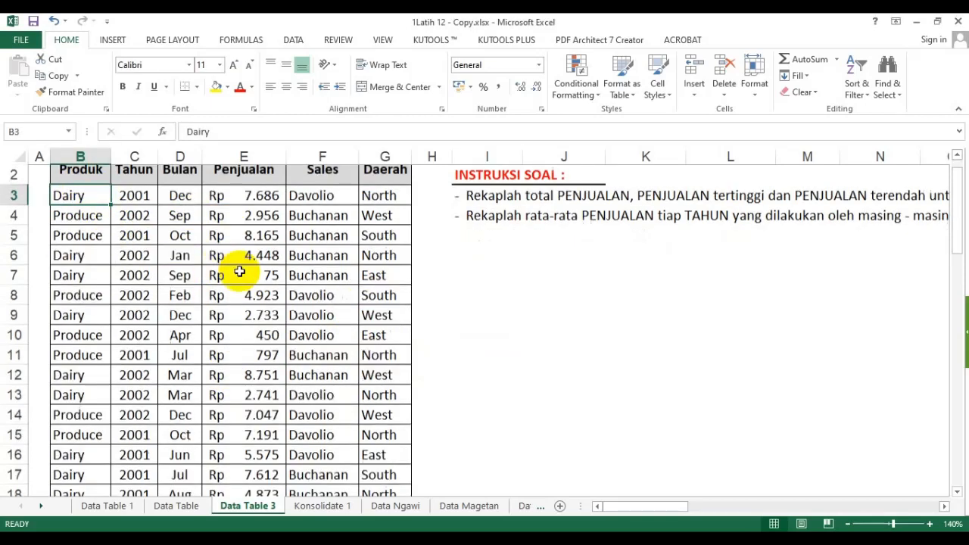
scroll(309, 282, down, 10)
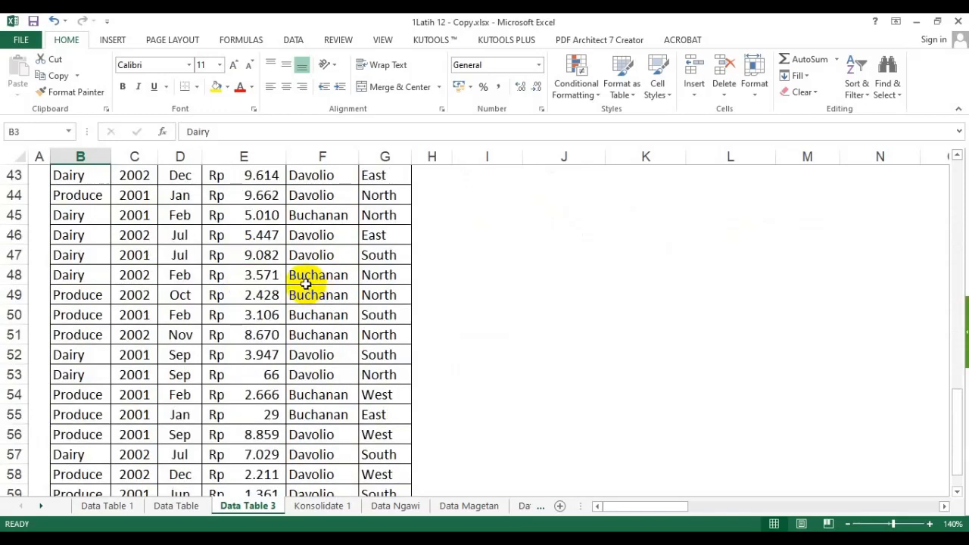
scroll(307, 283, up, 3)
scroll(305, 283, up, 17)
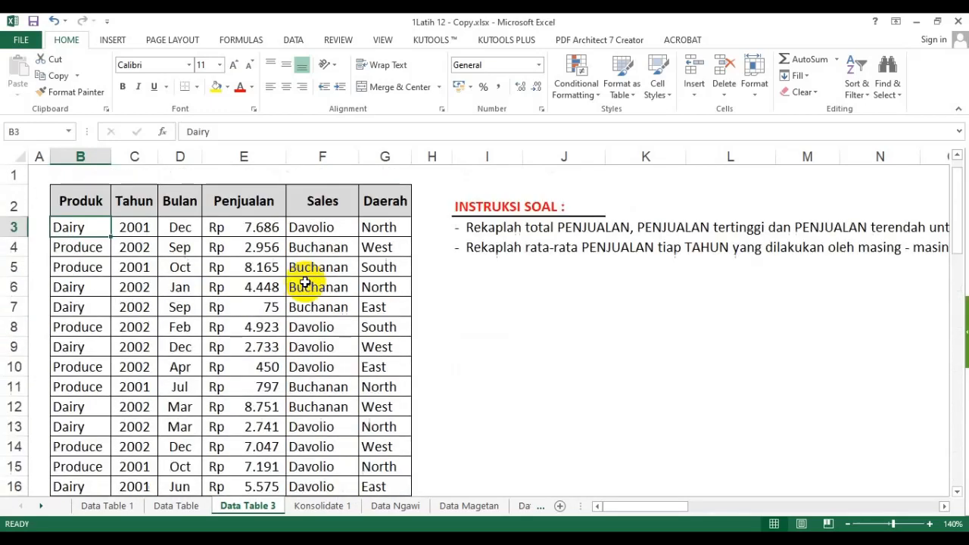
click(479, 286)
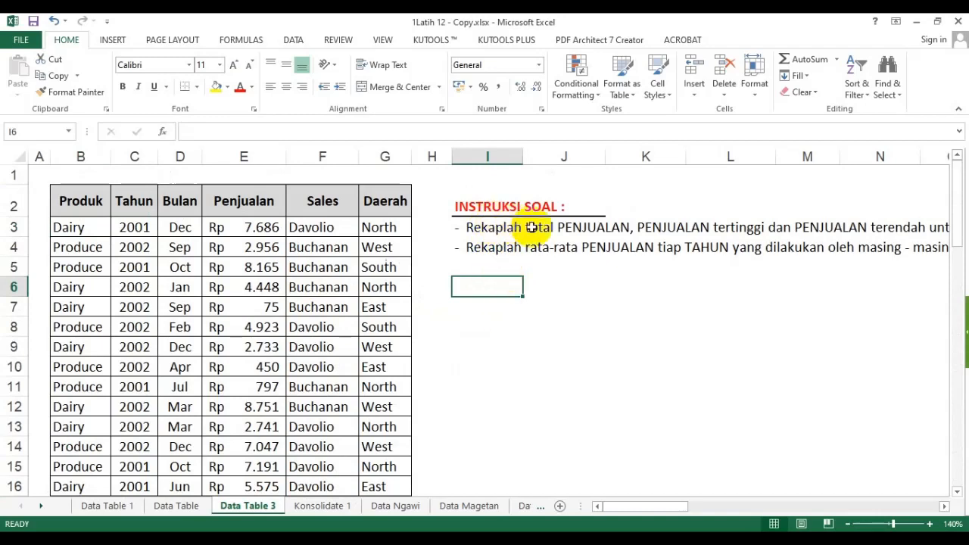
drag(617, 506, 649, 509)
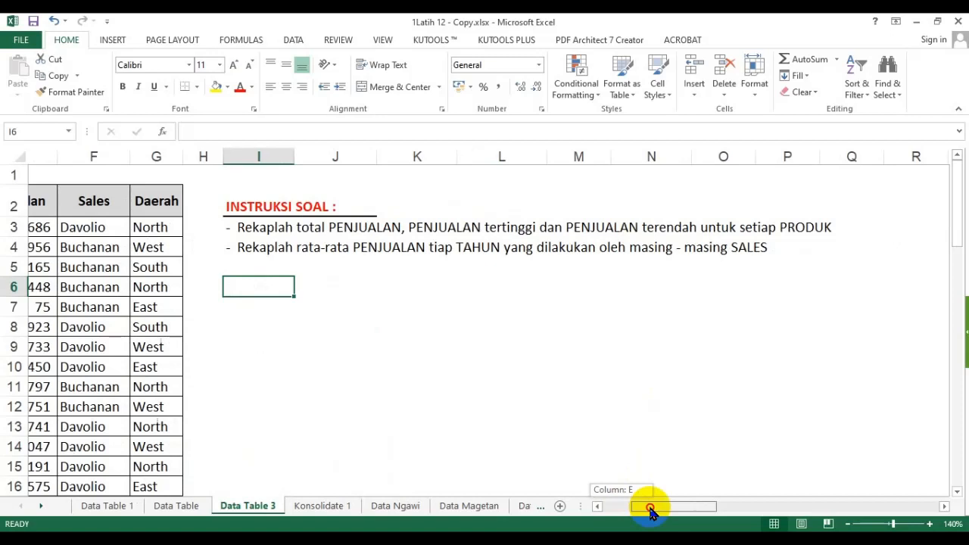
drag(650, 509, 652, 509)
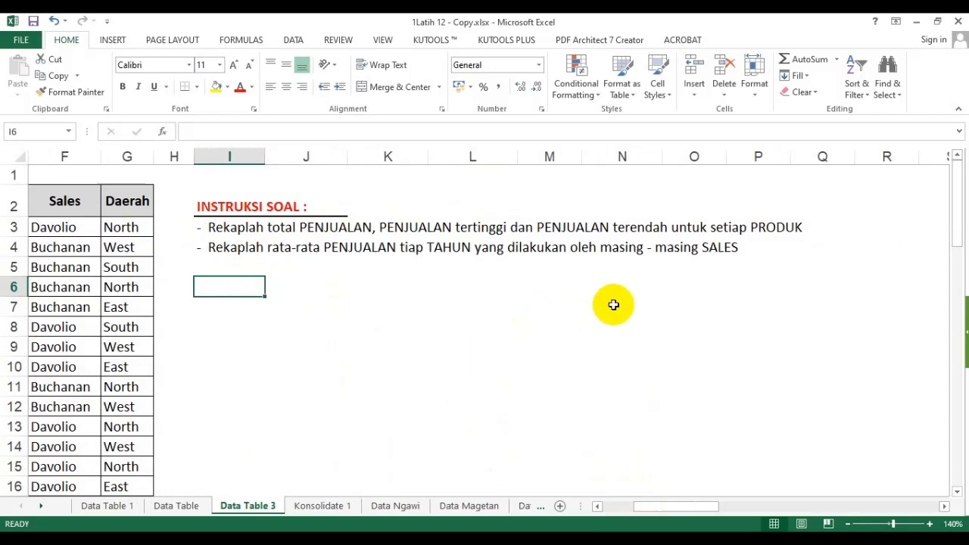
drag(710, 506, 672, 509)
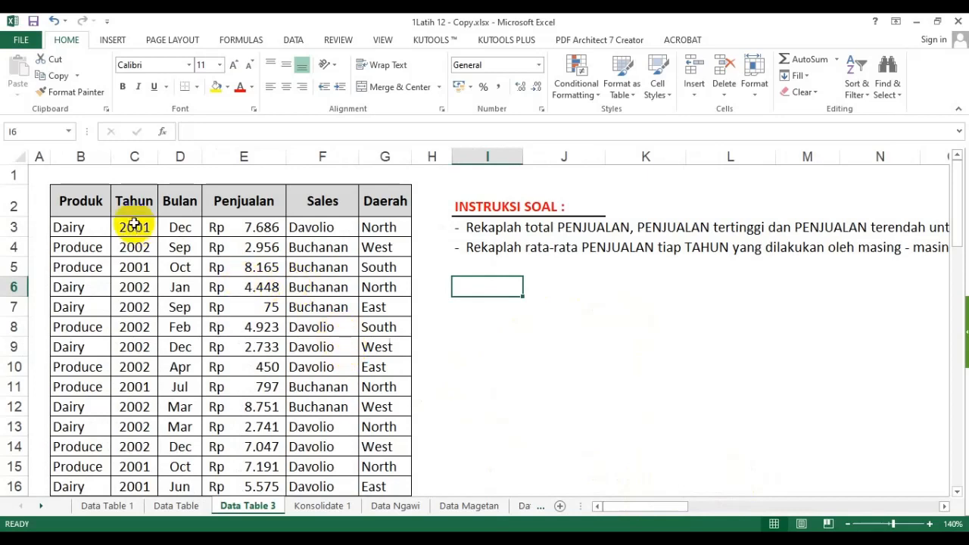
- Copy the Produk heading from B2 to I7 as the criteria heading
click(81, 204)
key(ctrl+c)
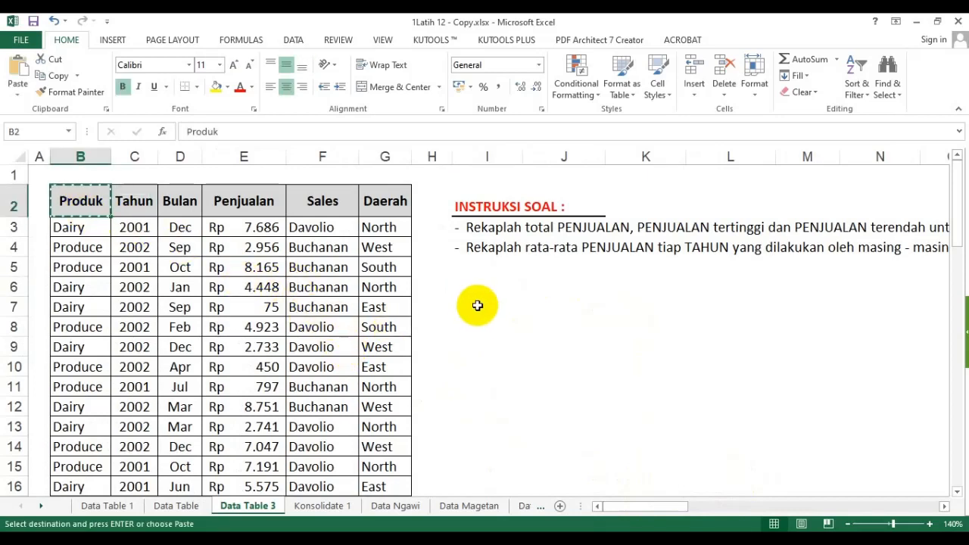
click(484, 303)
key(ctrl+v)
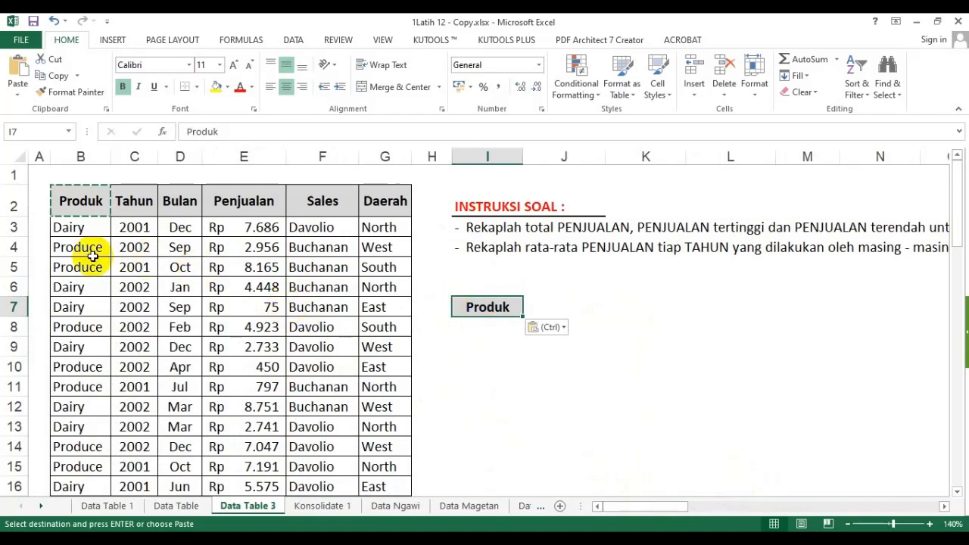
- Copy the product names Dairy and Produce from B3:B4 to I9:I10
scroll(157, 327, down, 3)
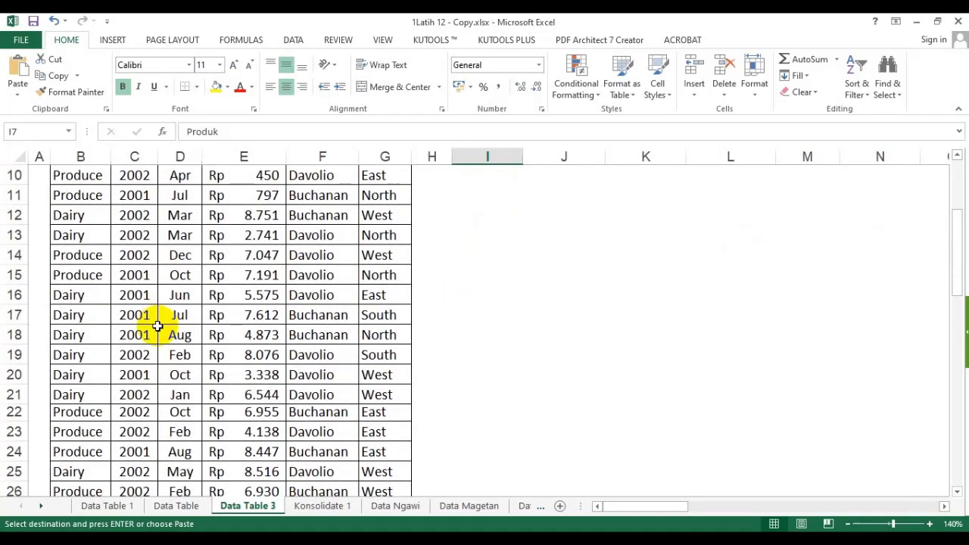
scroll(156, 327, down, 5)
scroll(156, 320, up, 8)
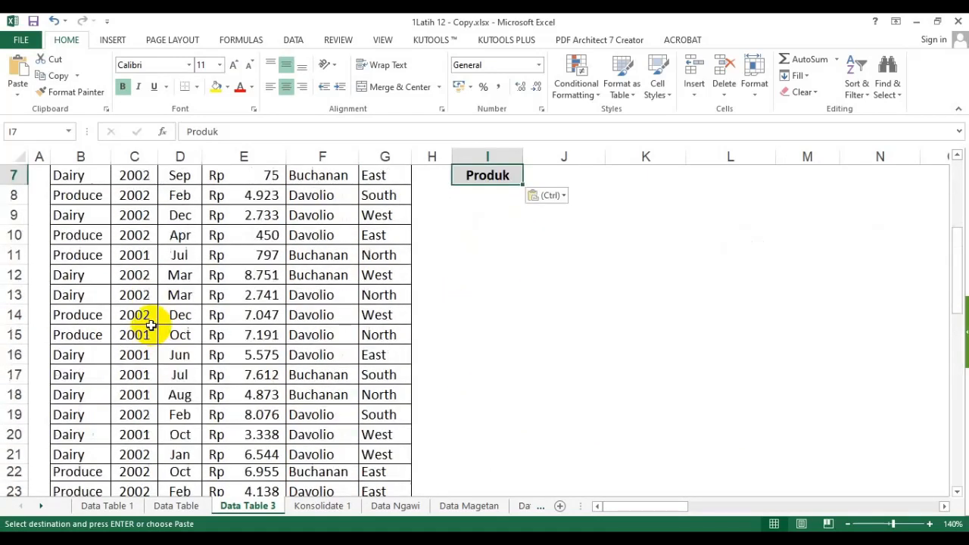
drag(76, 226, 87, 245)
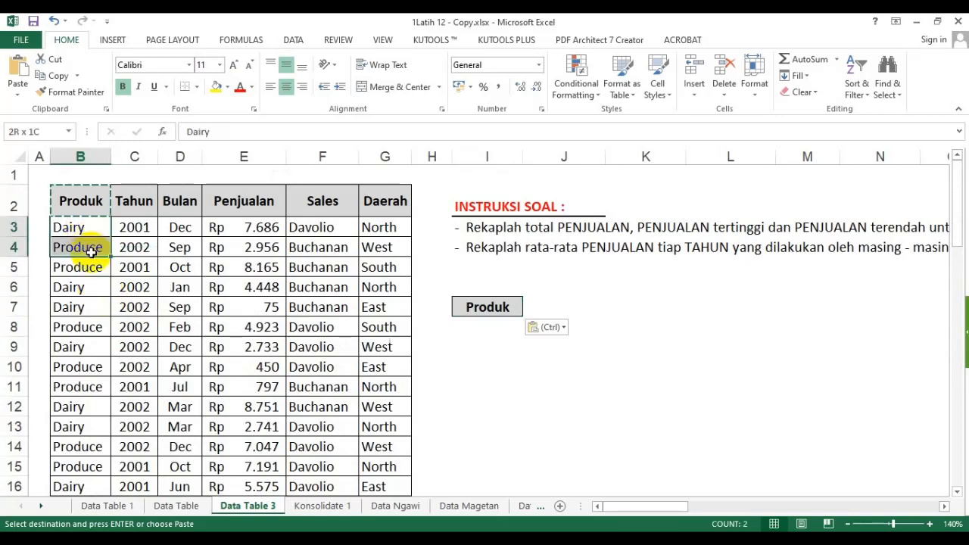
key(ctrl+c)
click(487, 343)
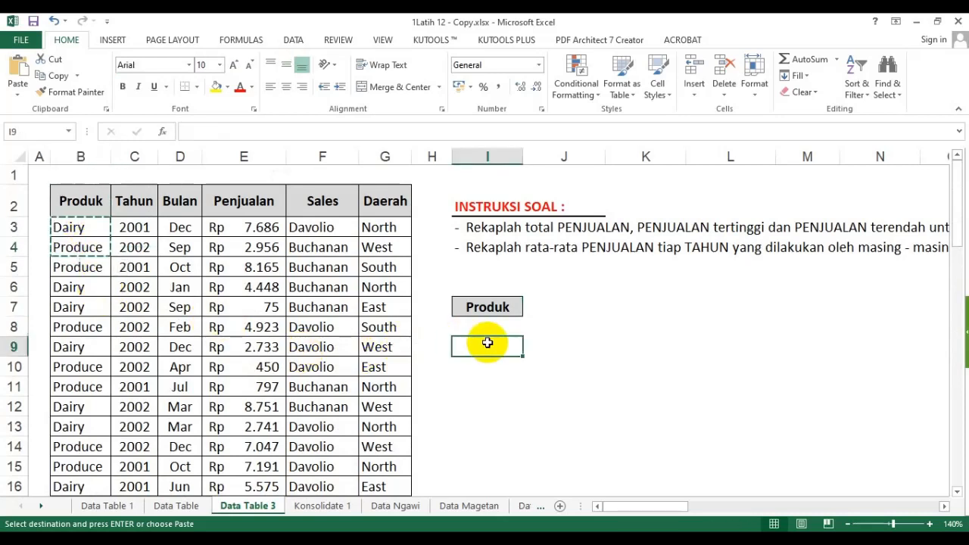
key(ctrl+v)
click(640, 309)
key(Escape)
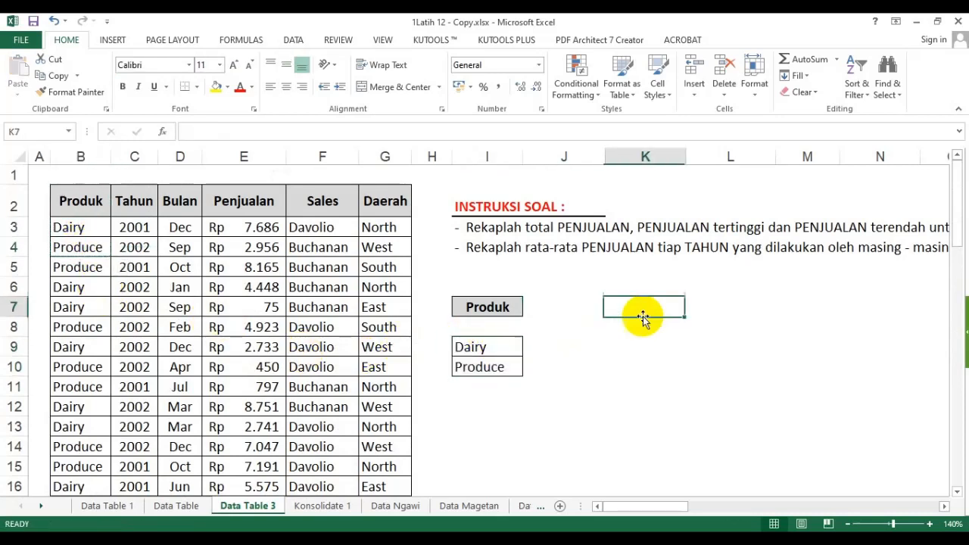
- Examine the Produk column of the sales data to identify which distinct product names it contains
scroll(217, 384, down, 5)
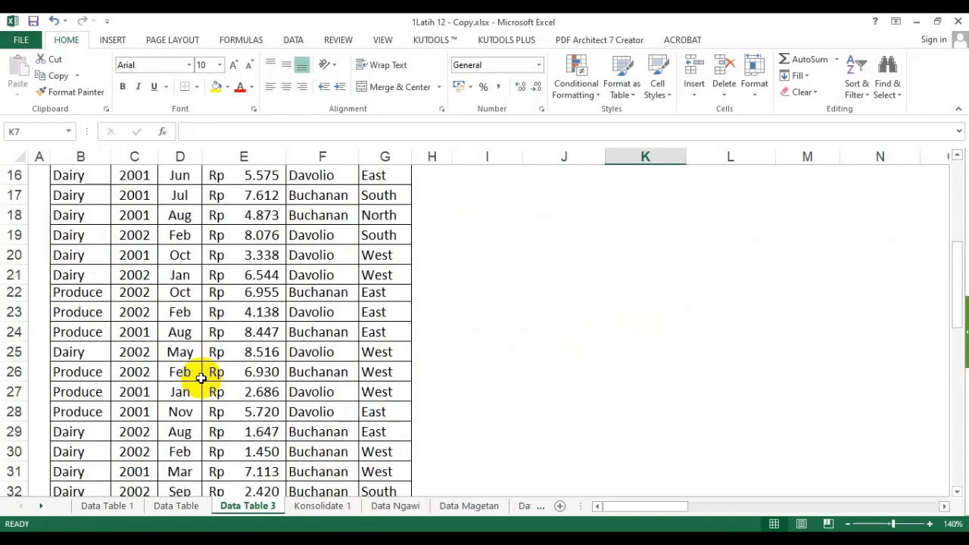
scroll(201, 375, up, 5)
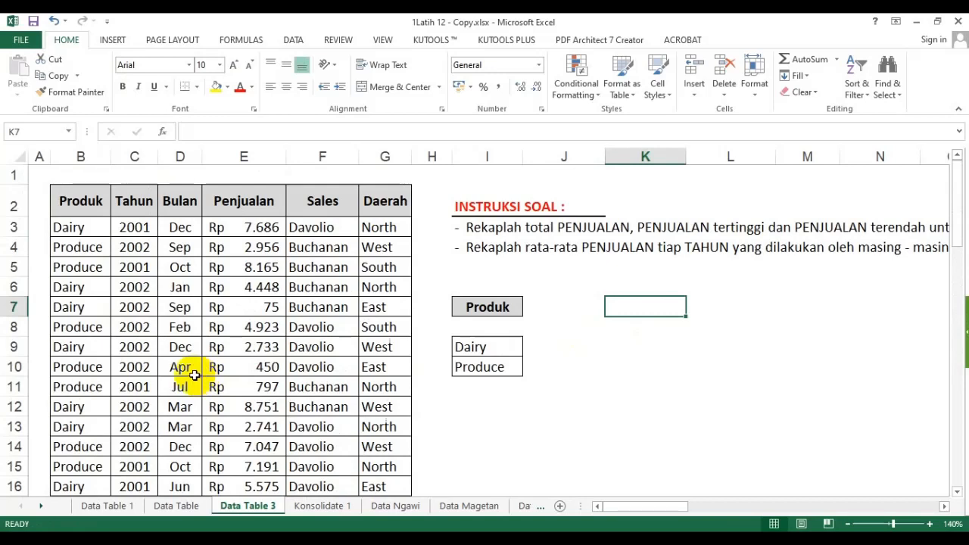
click(84, 248)
scroll(89, 280, down, 2)
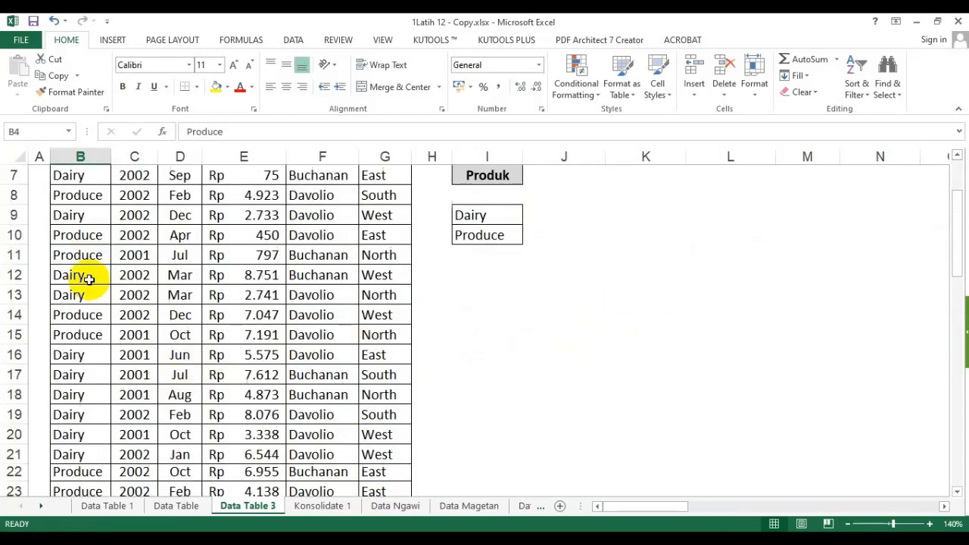
scroll(89, 280, down, 4)
scroll(88, 279, up, 6)
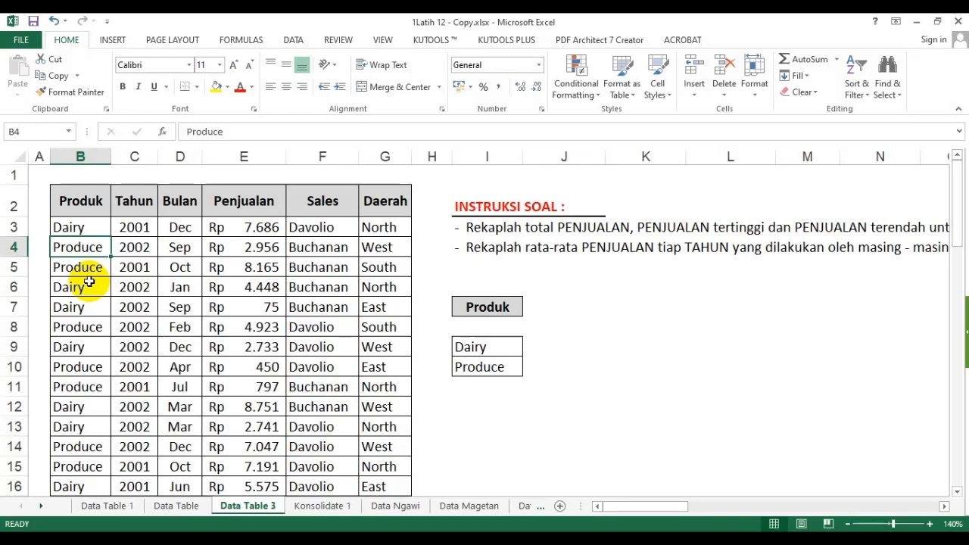
scroll(89, 281, down, 9)
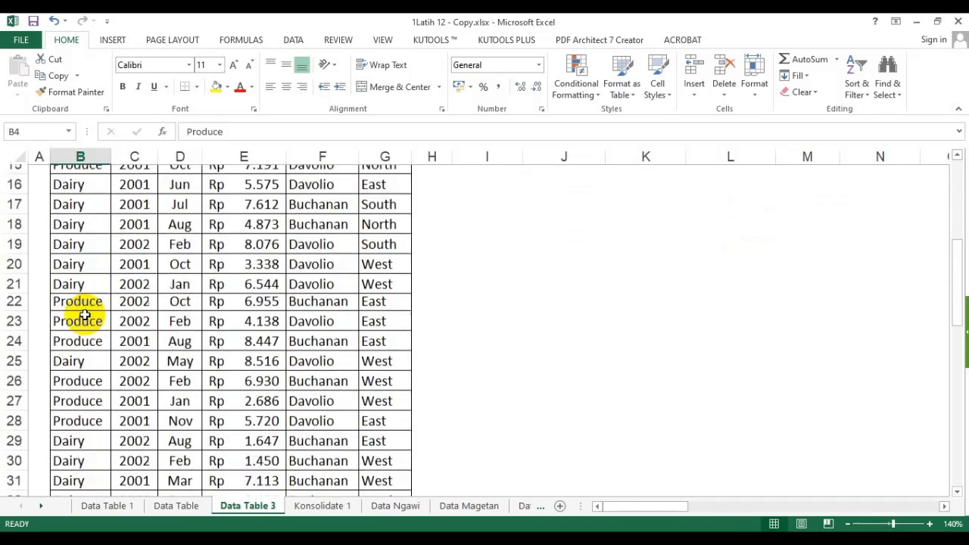
scroll(83, 315, up, 9)
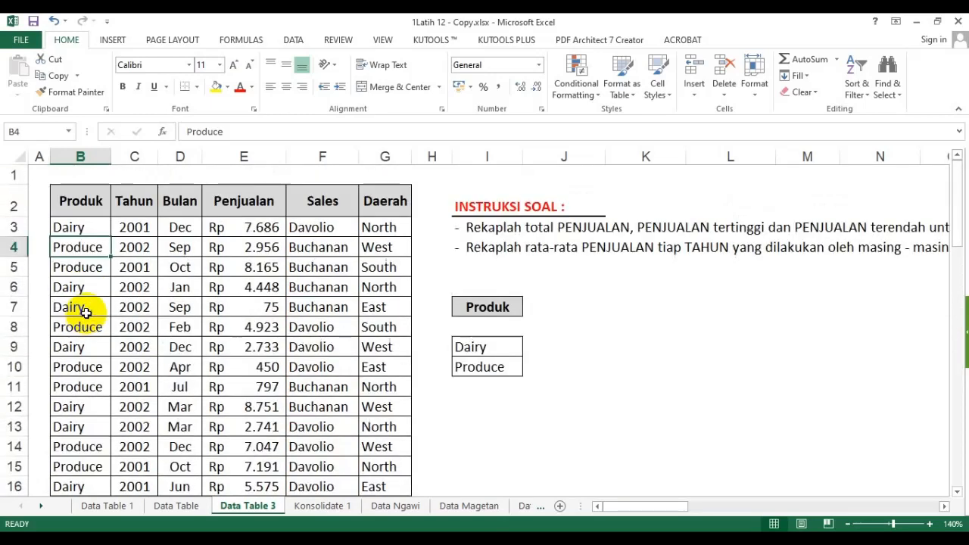
click(409, 326)
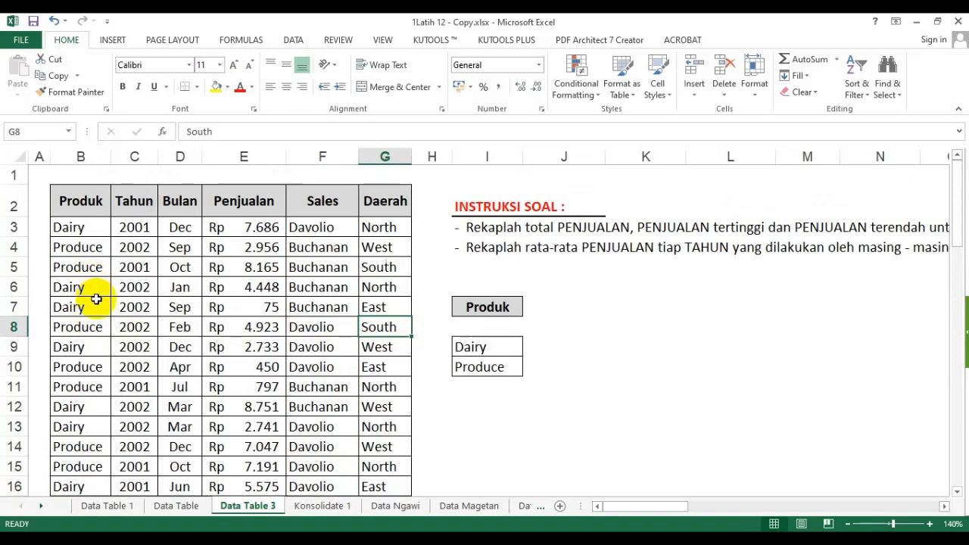
scroll(95, 298, down, 9)
scroll(96, 299, up, 8)
scroll(96, 298, up, 1)
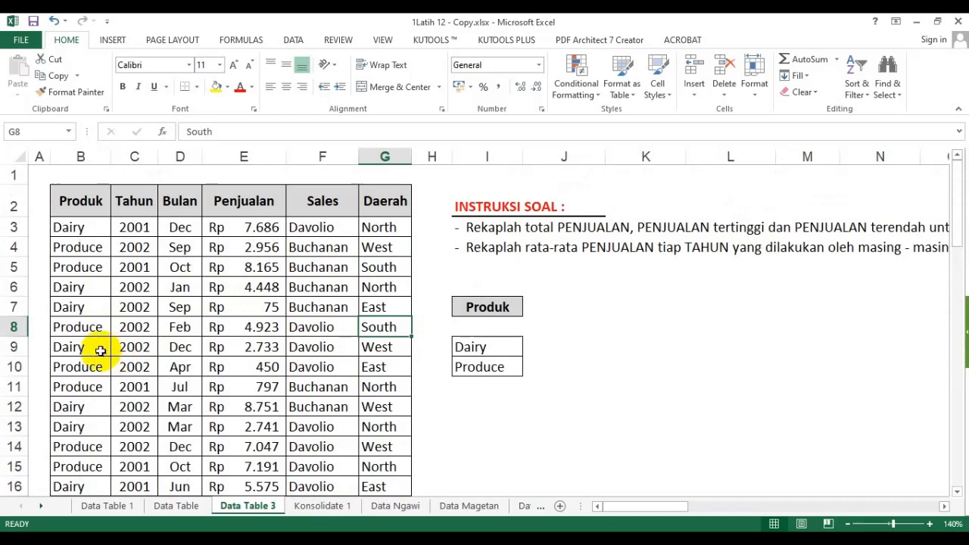
click(76, 227)
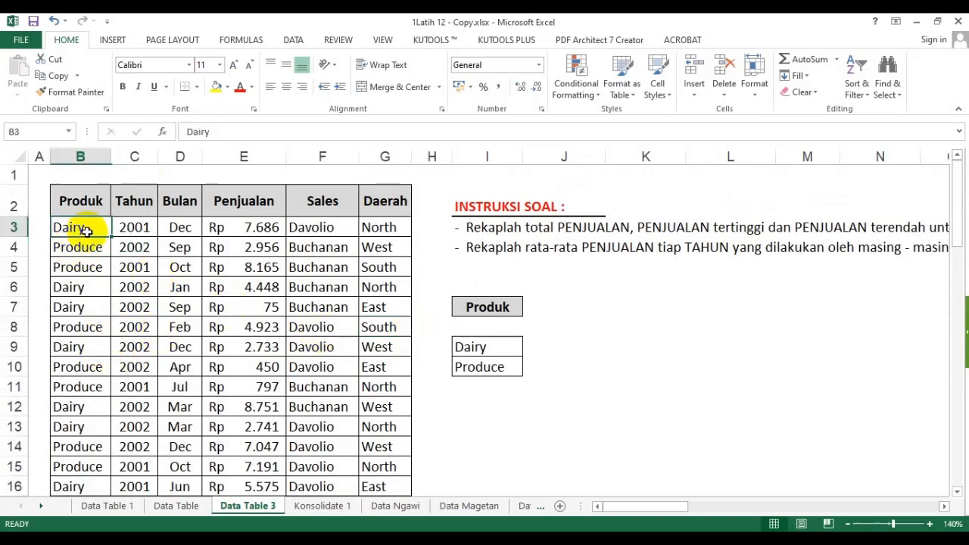
click(83, 266)
scroll(94, 343, down, 3)
scroll(93, 343, down, 1)
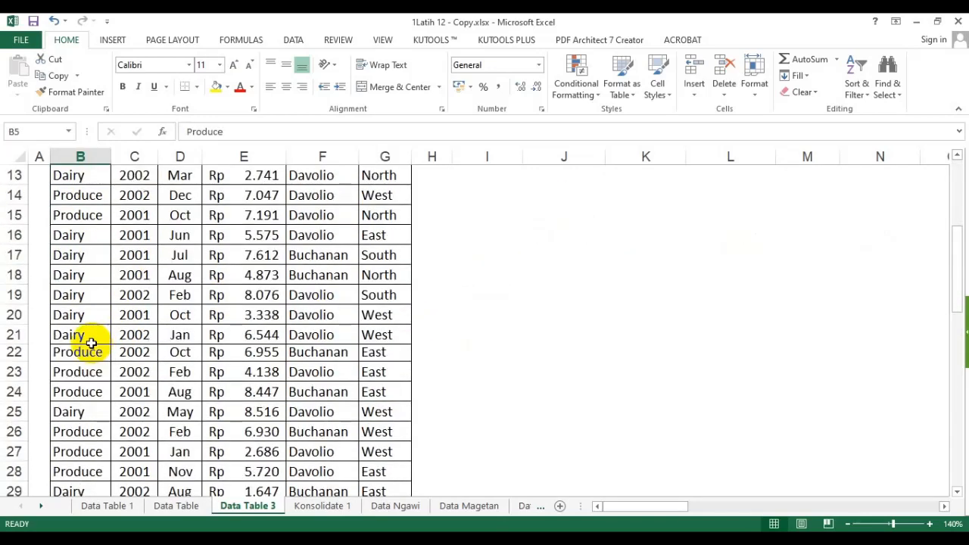
scroll(90, 344, down, 3)
scroll(83, 340, up, 7)
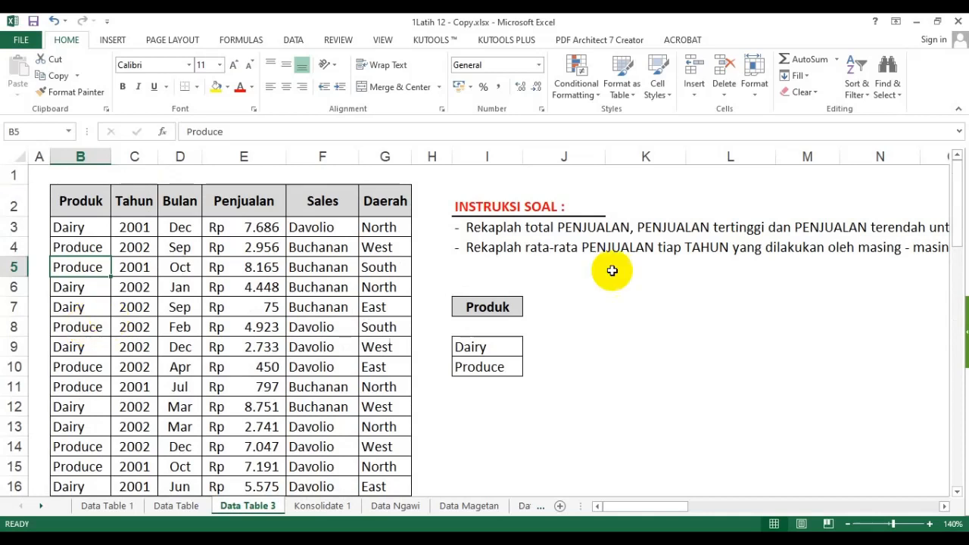
- Copy the Produk heading from I7 into J7, K7 and L7
click(508, 307)
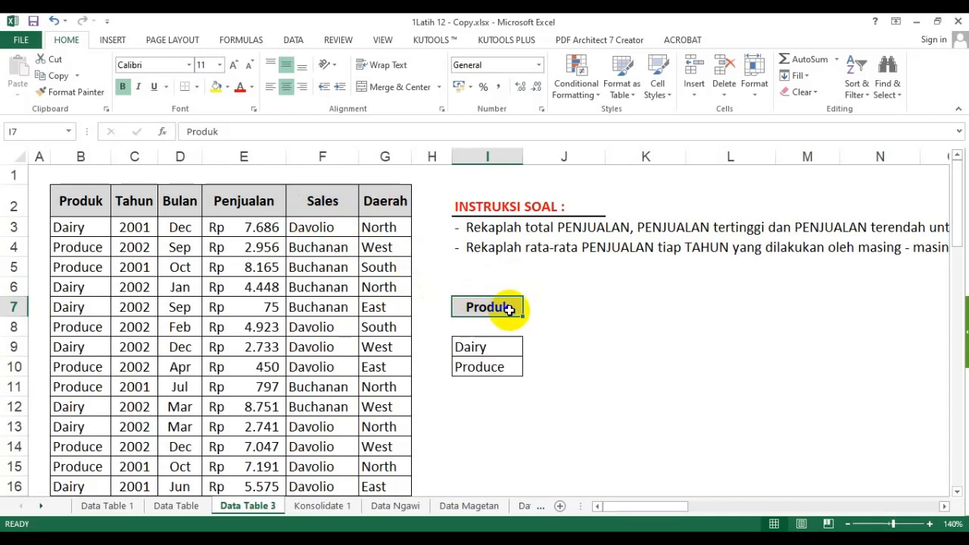
key(ctrl+c)
click(574, 306)
key(ctrl+v)
click(640, 307)
key(ctrl+v)
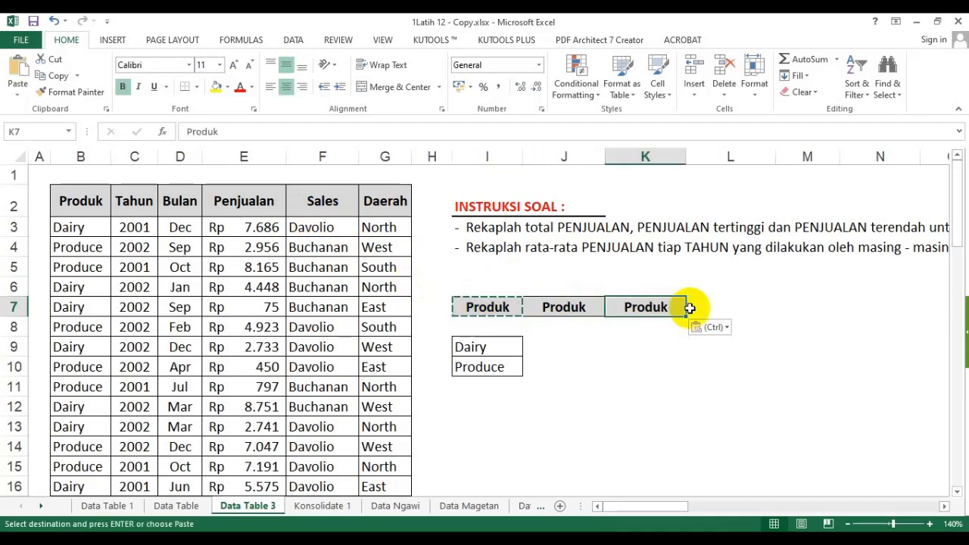
click(704, 307)
key(ctrl+v)
- Rename the headings in J7, K7 and L7 as Total, Tertinggi and Terendah
click(569, 306)
text(Tota)
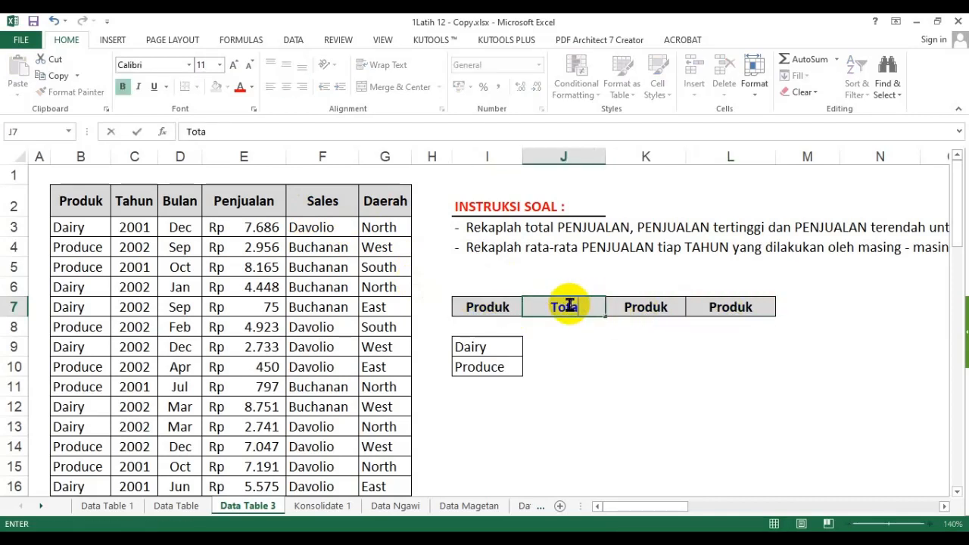
key(Tab)
text(Ter)
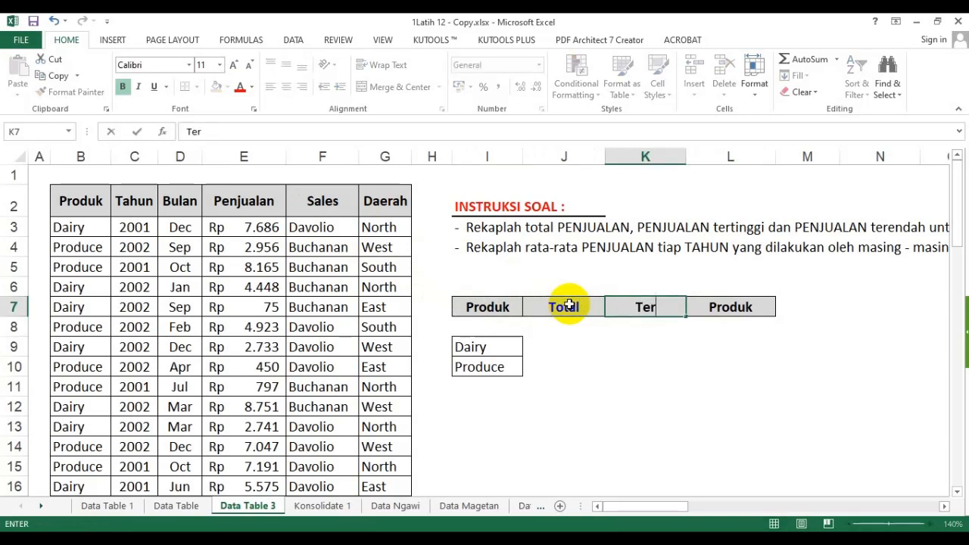
text(tinggi)
key(Tab)
text(Terendah)
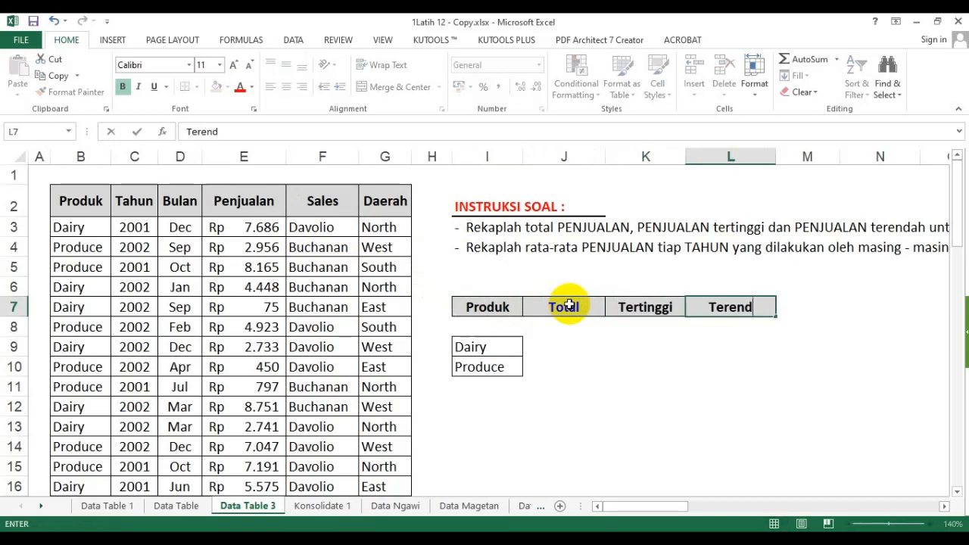
key(Return)
- Apply all borders to the recap table I7:L10
drag(494, 305, 731, 368)
click(196, 86)
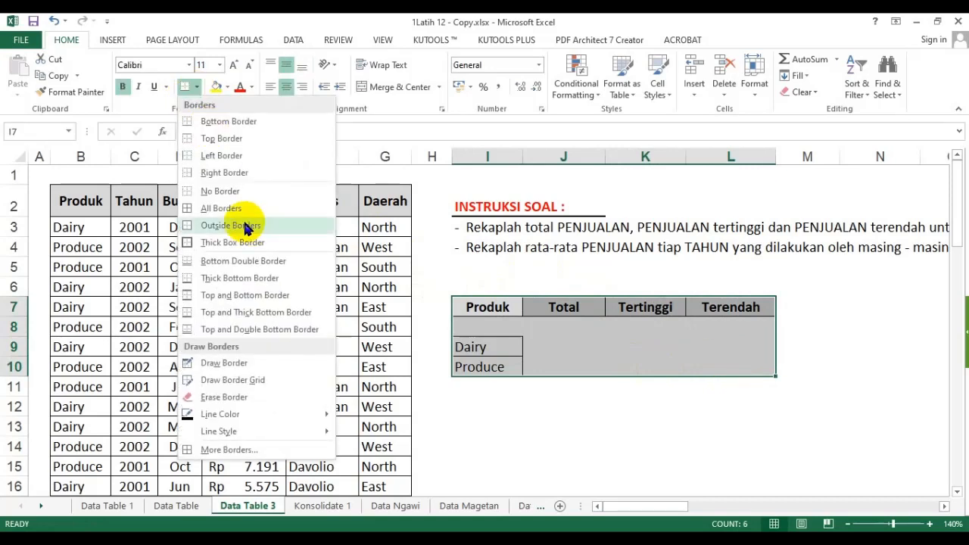
click(221, 209)
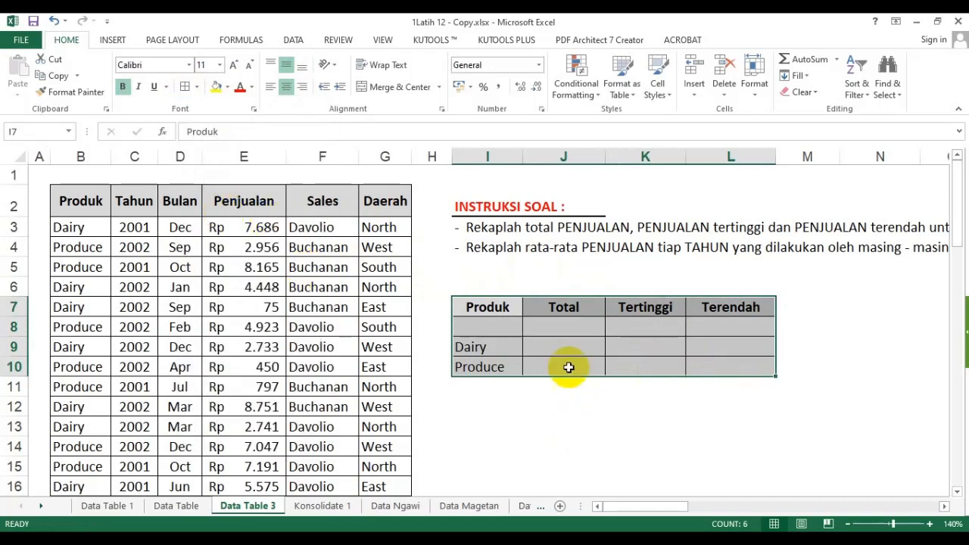
- Fill the formula cells J8:L8 with yellow and narrow column M beside the recap table
drag(567, 327, 723, 327)
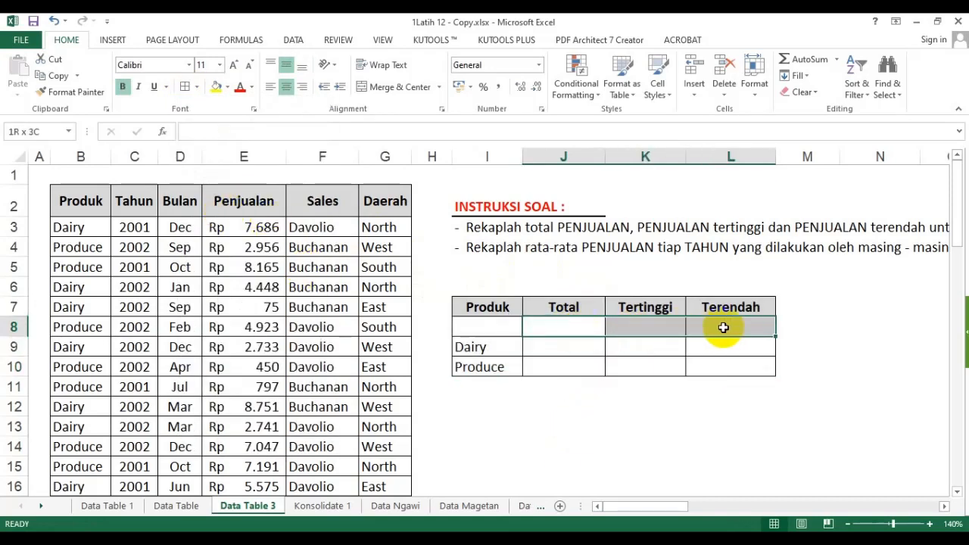
click(216, 86)
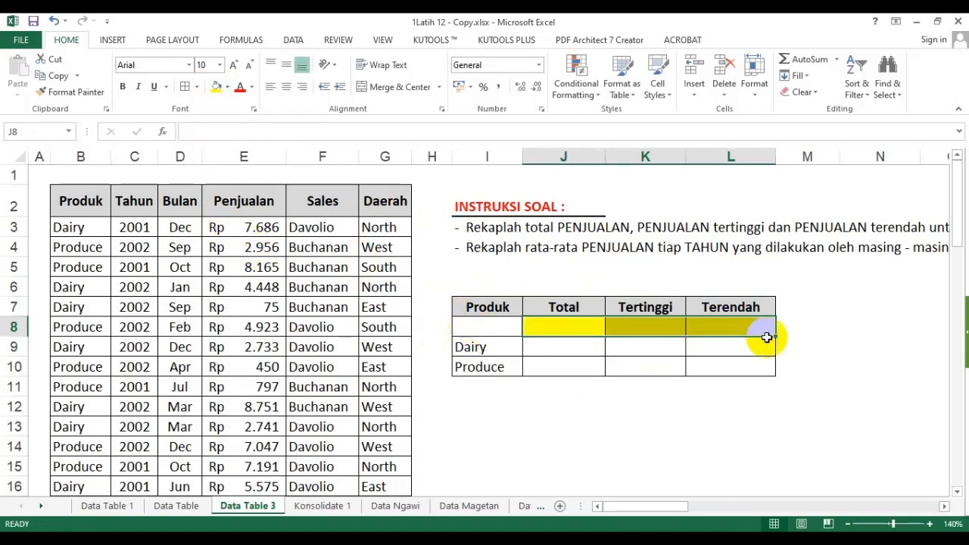
drag(841, 155, 808, 156)
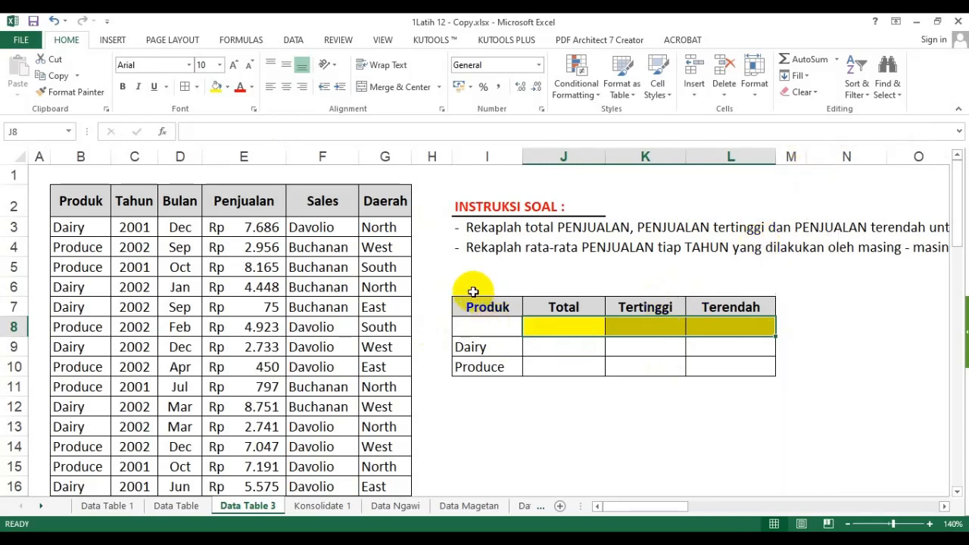
- Copy the Produk heading and the blank cell beneath it from I7:I8 to N7:N8 as the criteria range
drag(243, 203, 262, 346)
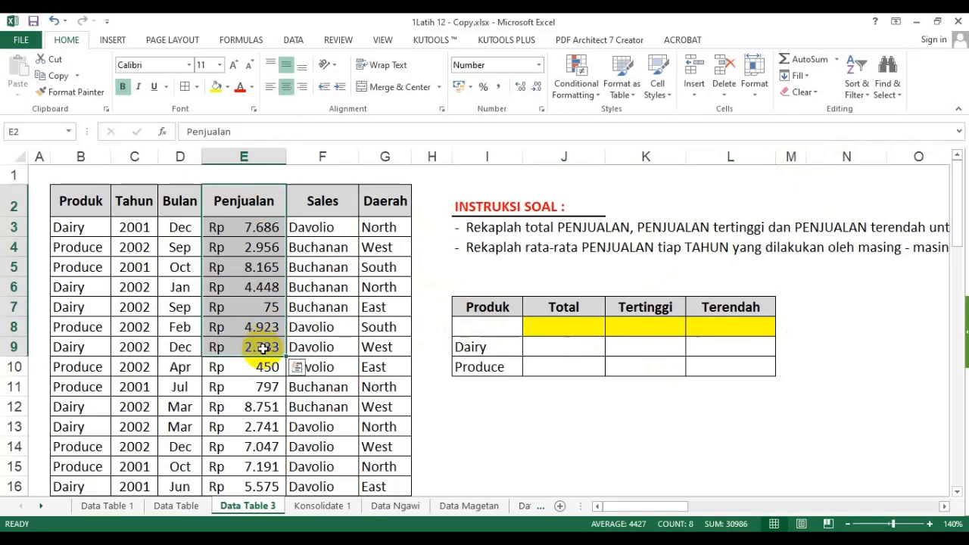
drag(489, 306, 500, 365)
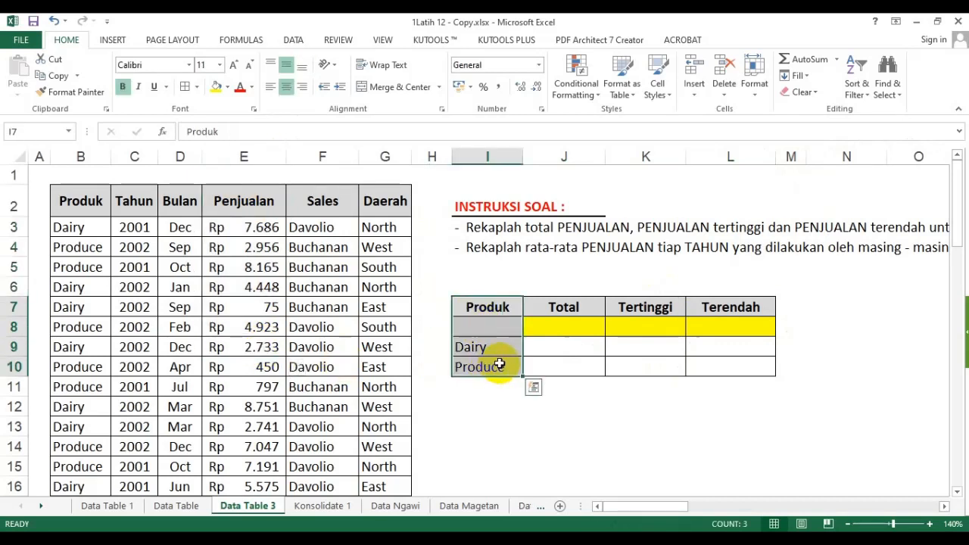
drag(502, 305, 503, 334)
key(ctrl+c)
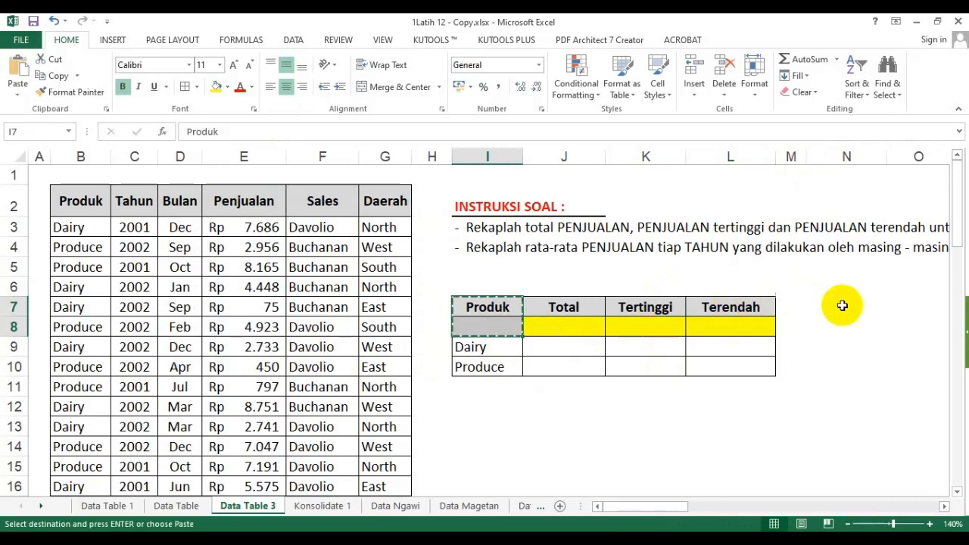
click(849, 306)
key(ctrl+v)
key(Escape)
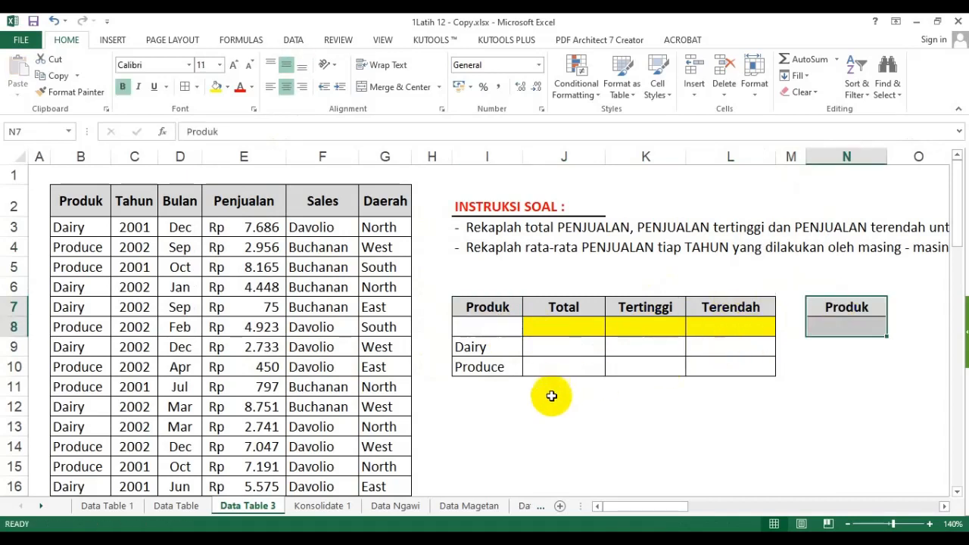
click(561, 427)
drag(146, 287, 273, 366)
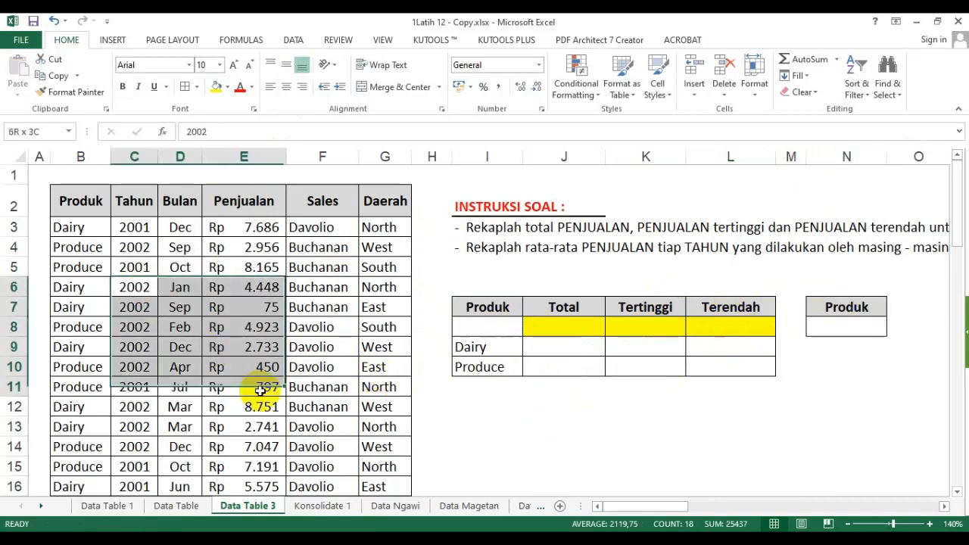
drag(493, 324, 707, 346)
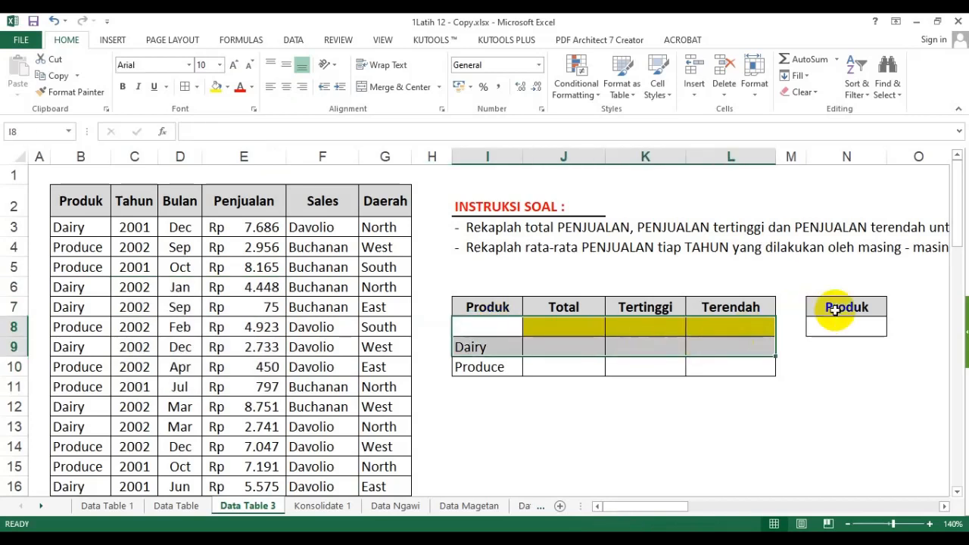
drag(833, 306, 836, 324)
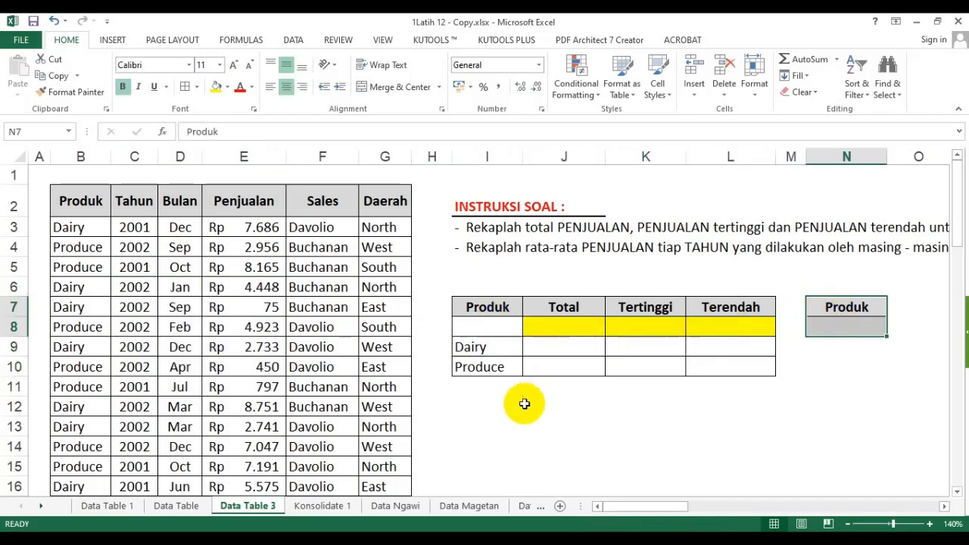
click(519, 402)
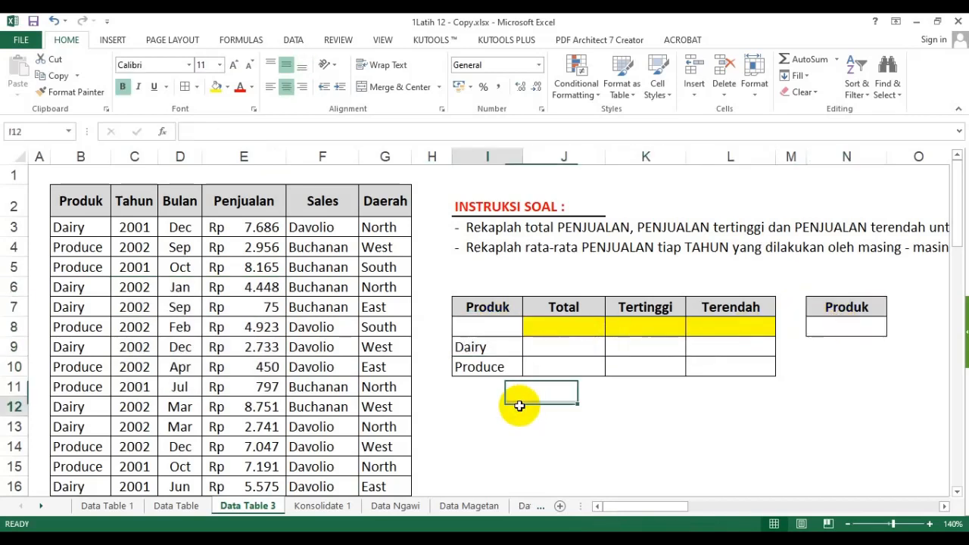
click(543, 327)
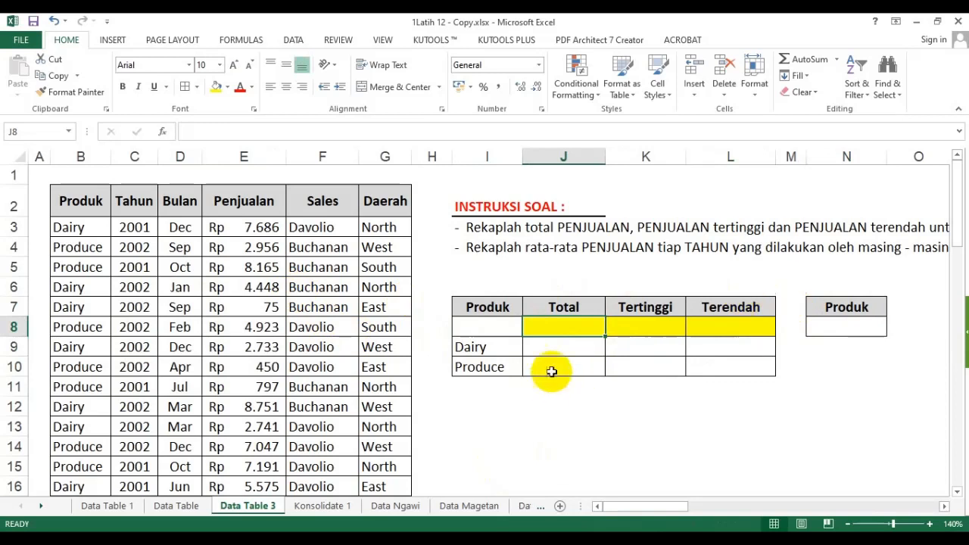
click(640, 327)
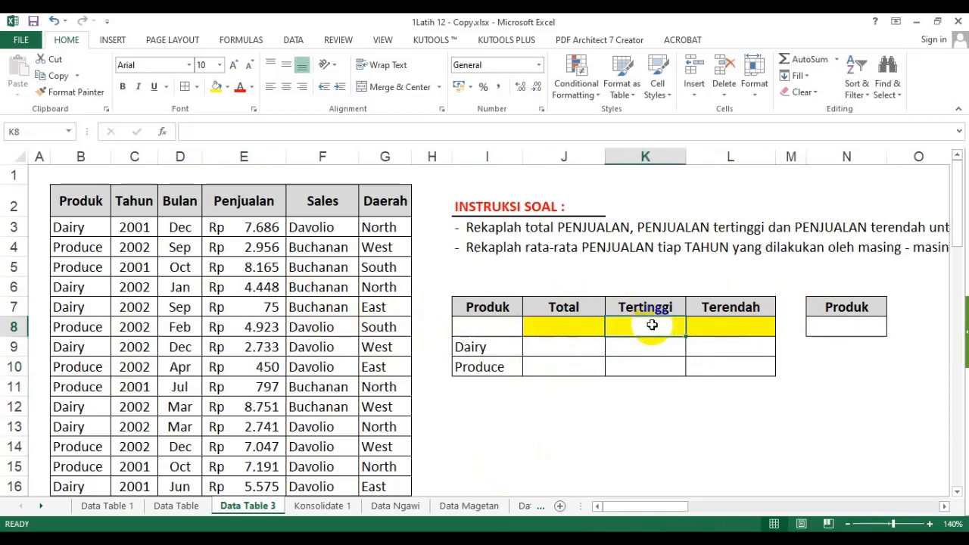
click(732, 326)
- Enter =DMAX(B2:G60;4;N7:N8) in J8 and format the cell with a thousands separator and no decimals
click(584, 326)
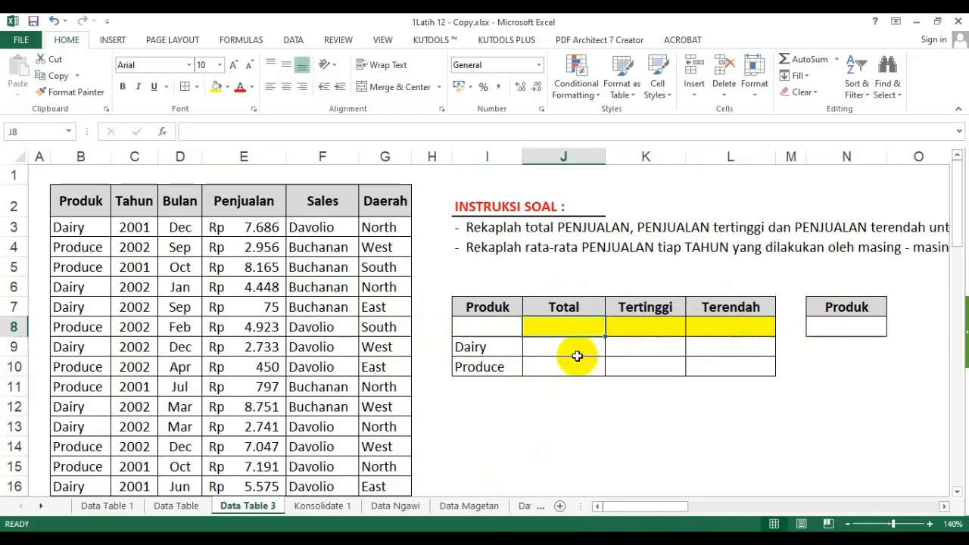
text(=dmax()
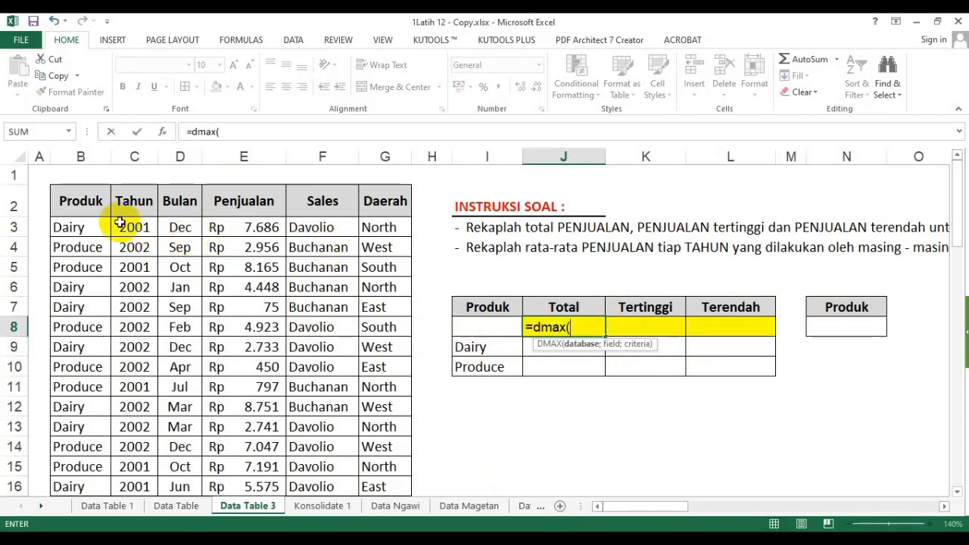
click(83, 201)
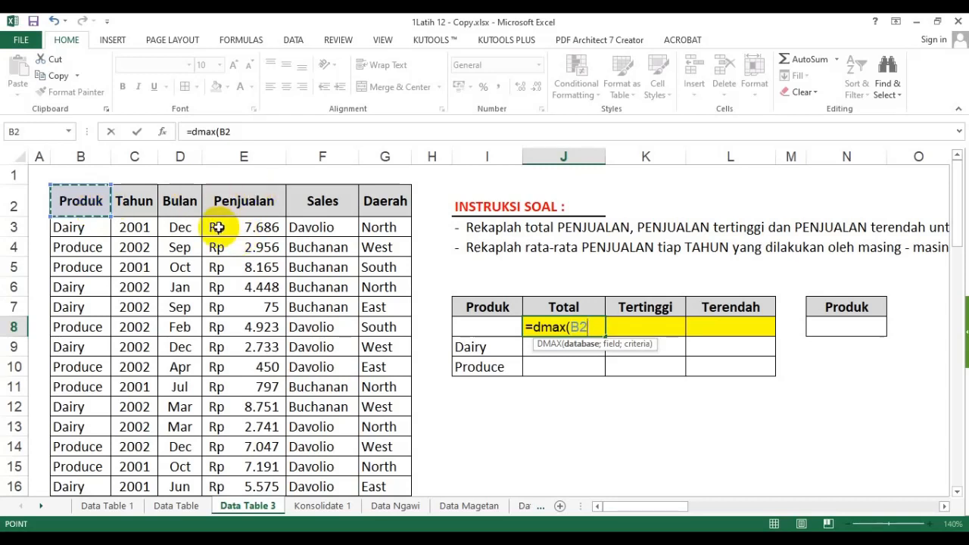
drag(80, 209, 382, 286)
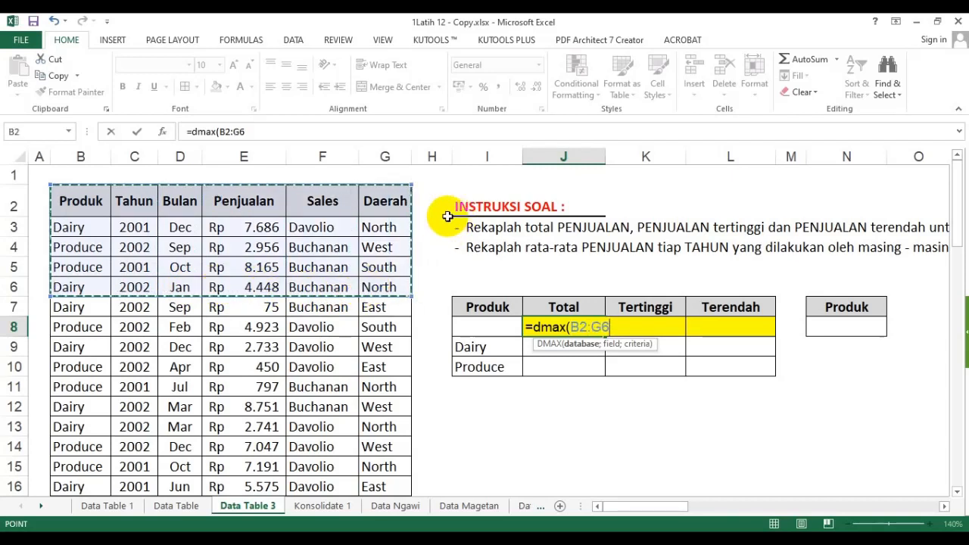
key(ctrl+shift+Down)
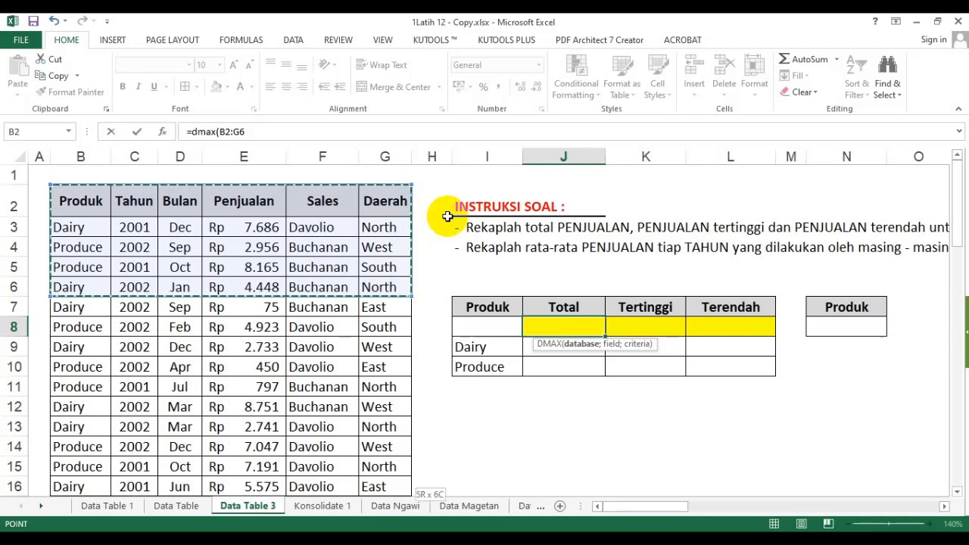
text(;4;)
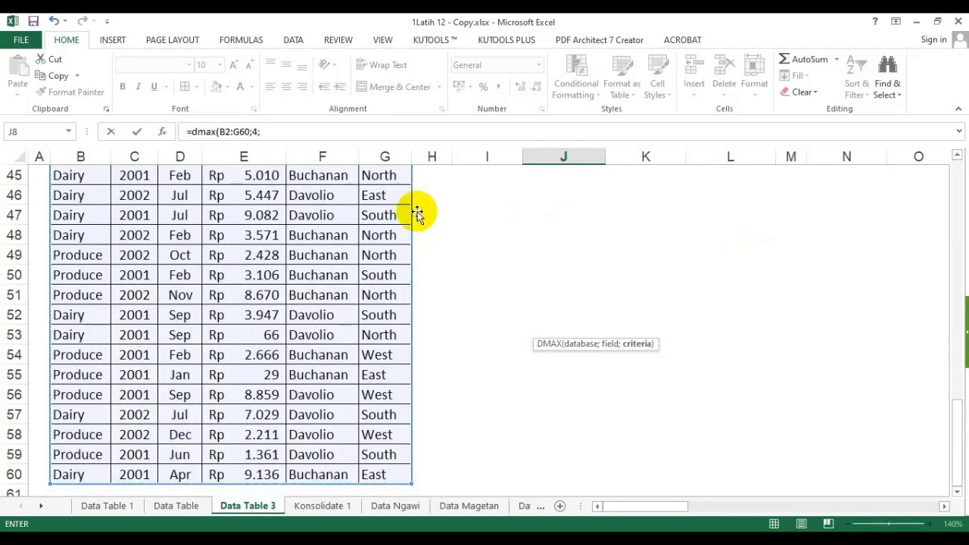
scroll(666, 292, up, 15)
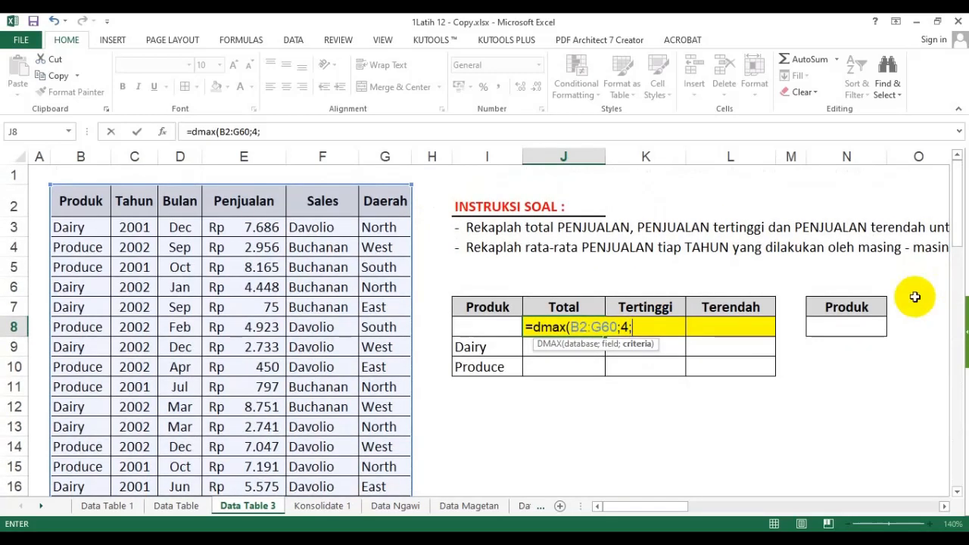
drag(854, 306, 855, 322)
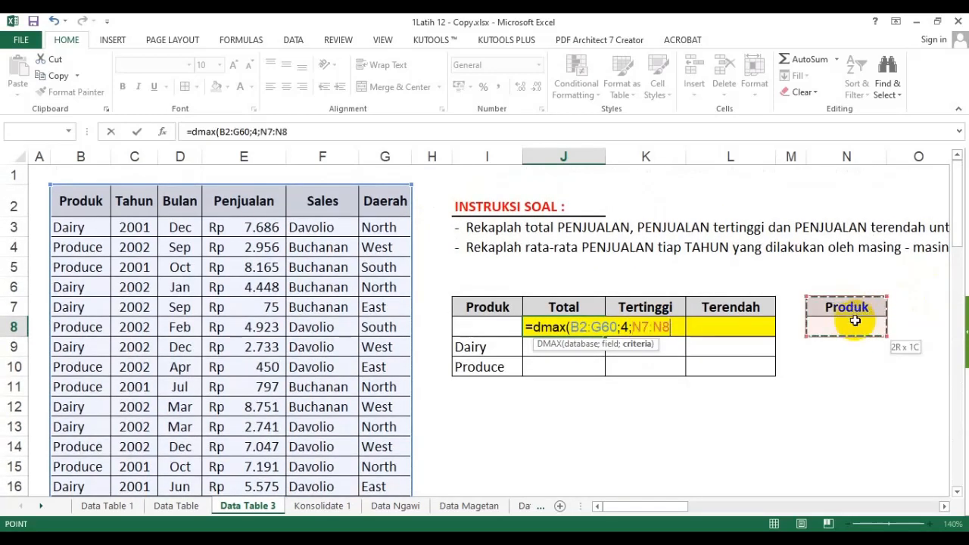
key(Return)
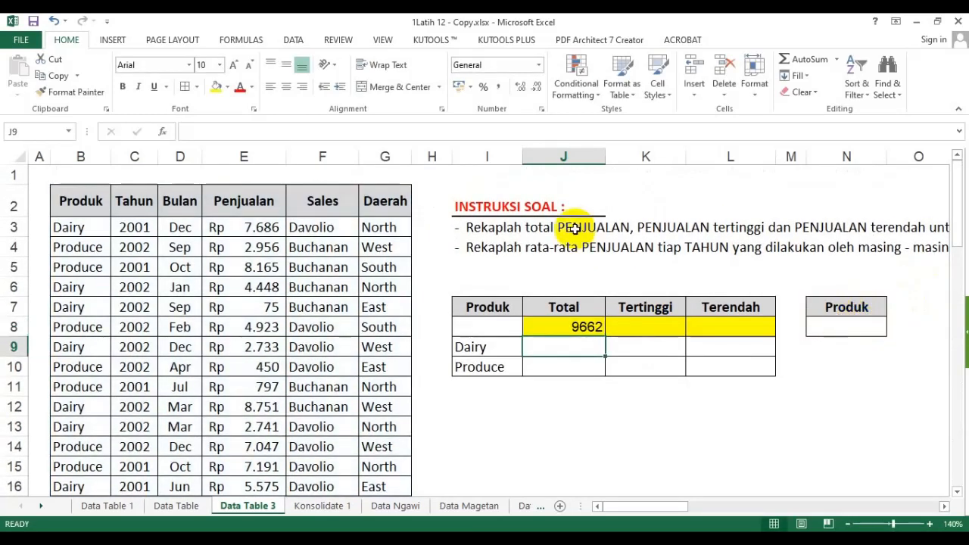
click(571, 324)
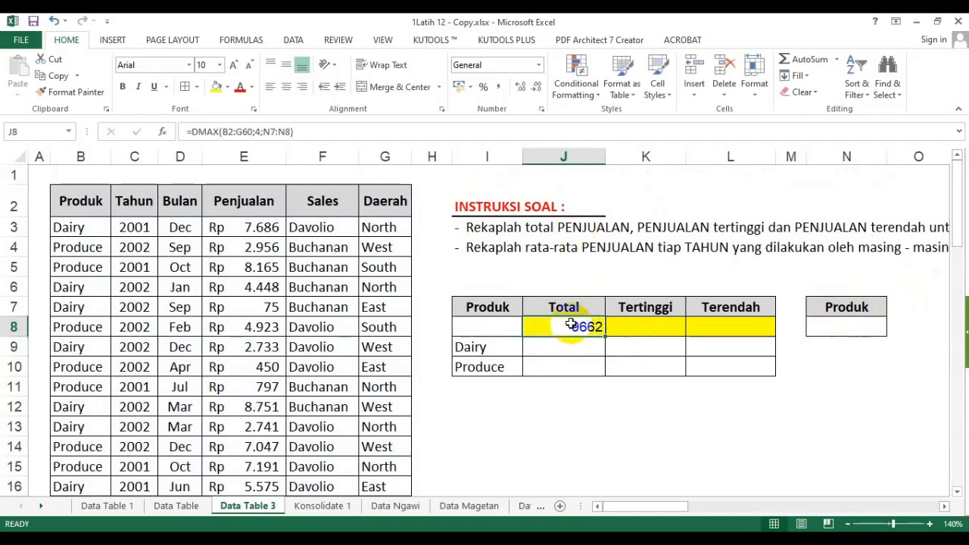
click(497, 86)
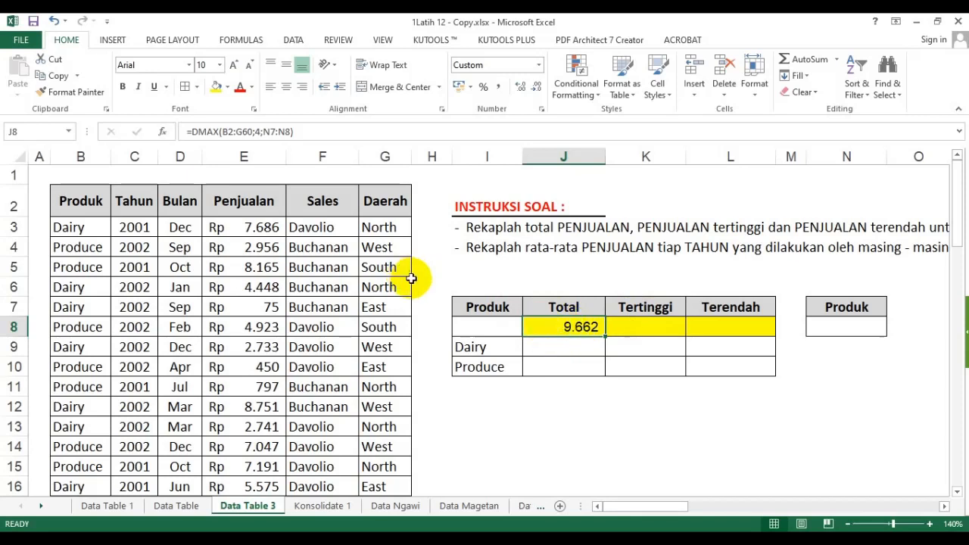
- Replace the DMAX function in J8 with DSUM, keeping the arguments B2:G60;4;N7:N8
double_click(580, 327)
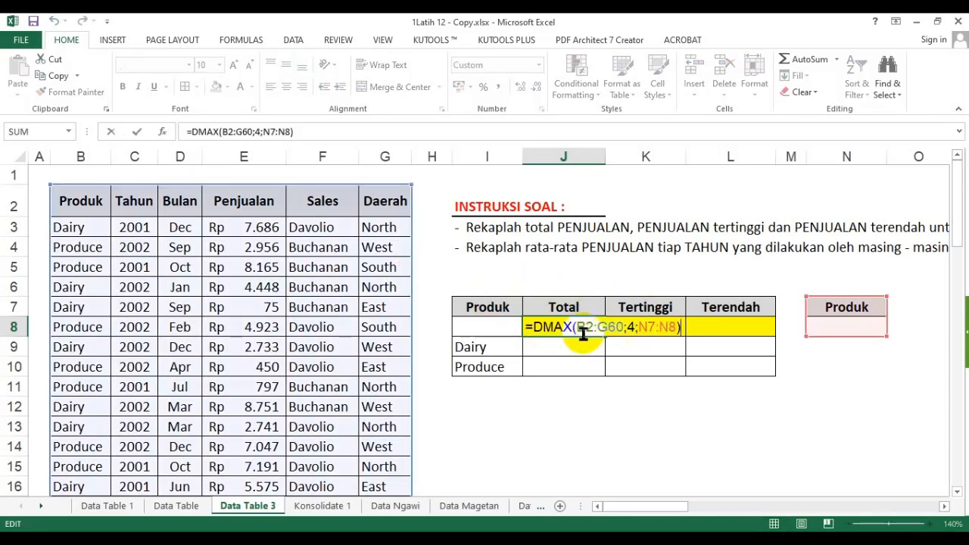
click(534, 326)
key(Delete)
key(Delete)
key(Delete)
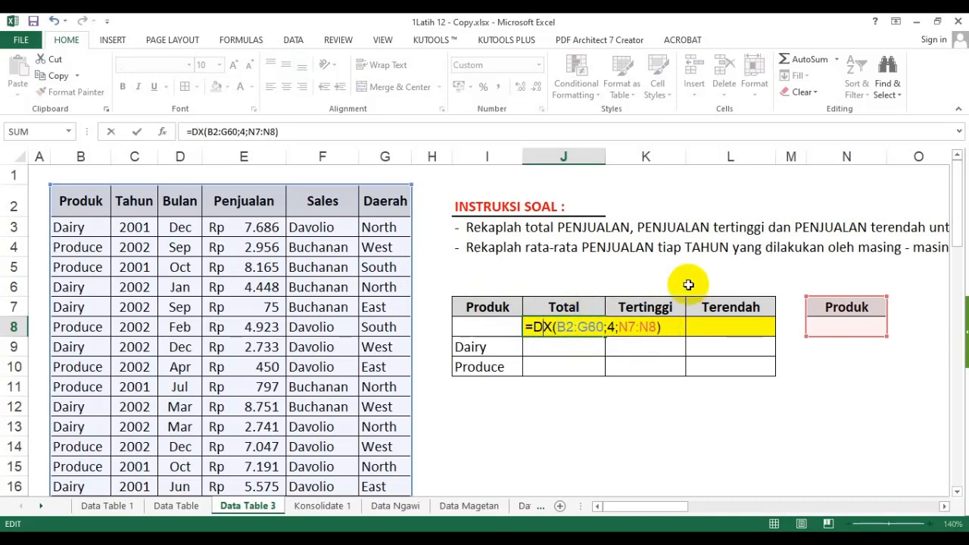
text(sum)
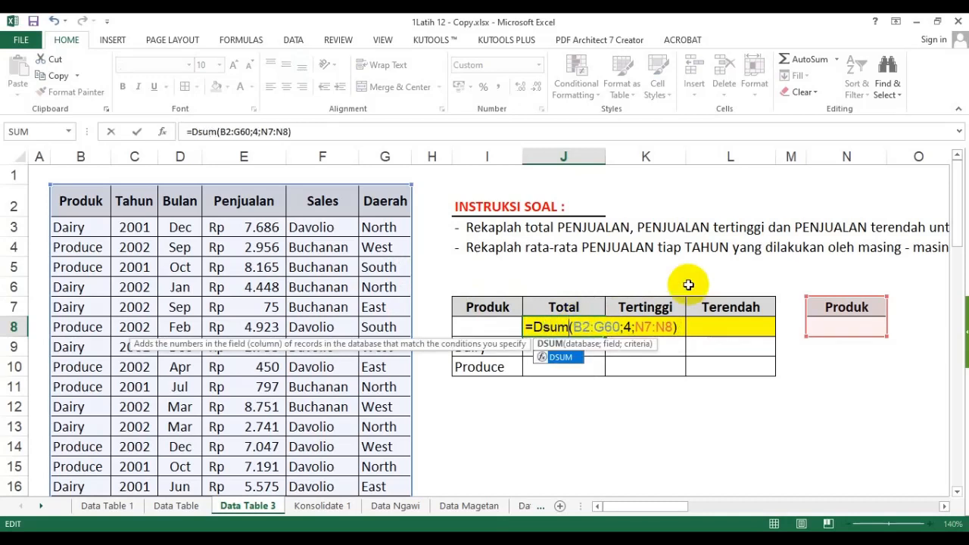
key(Return)
click(568, 330)
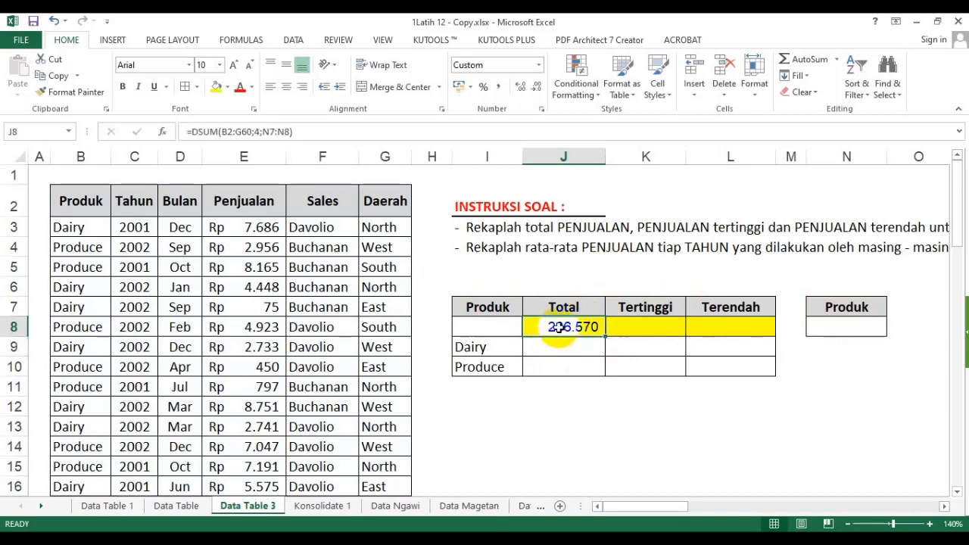
click(719, 324)
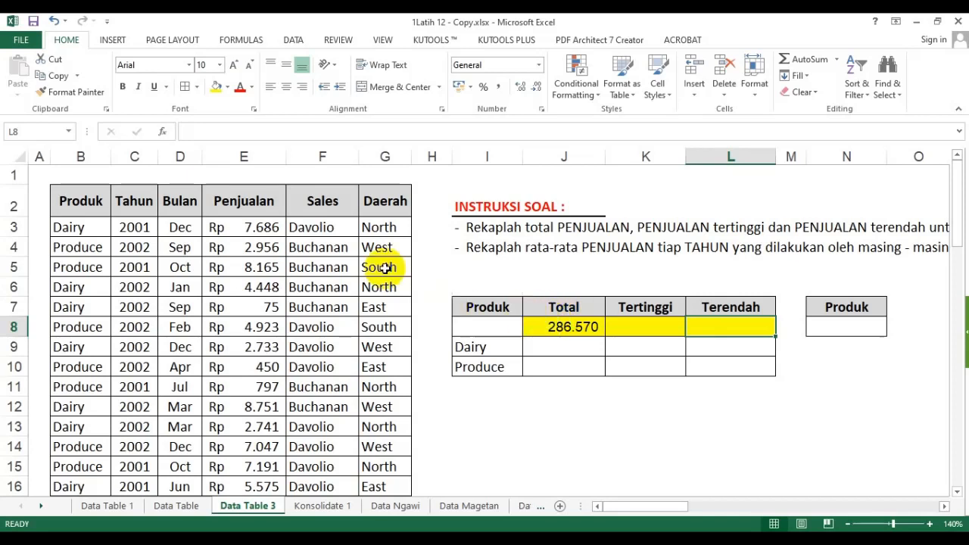
drag(253, 227, 263, 341)
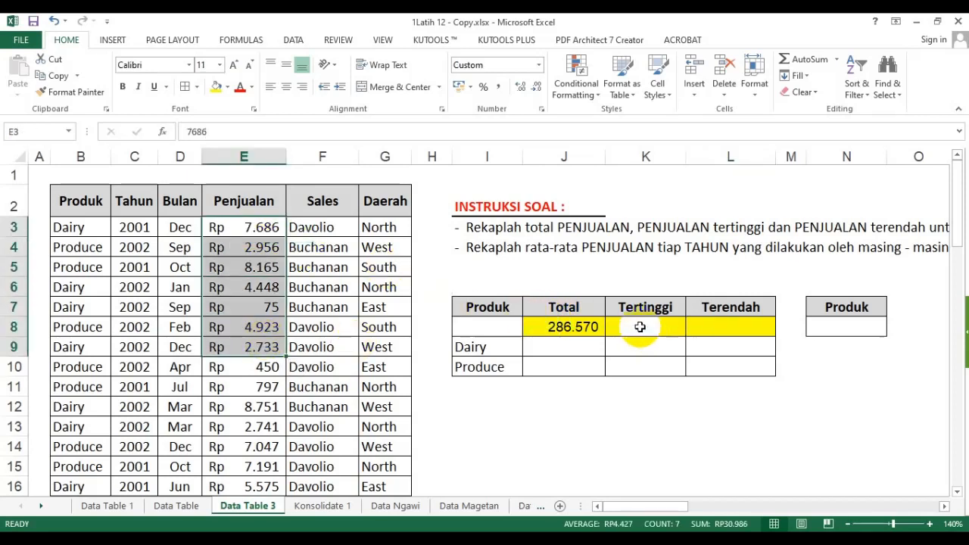
click(564, 326)
click(621, 327)
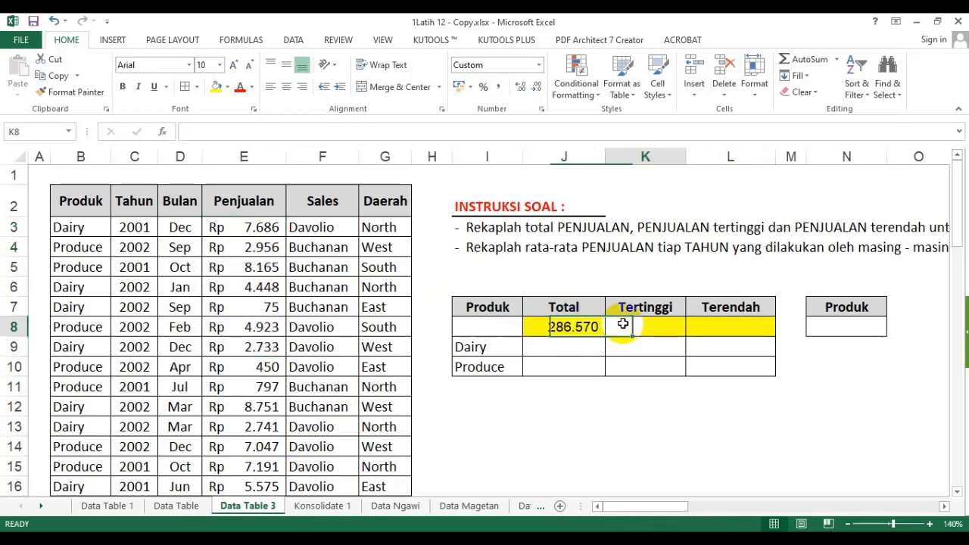
click(725, 306)
double_click(567, 327)
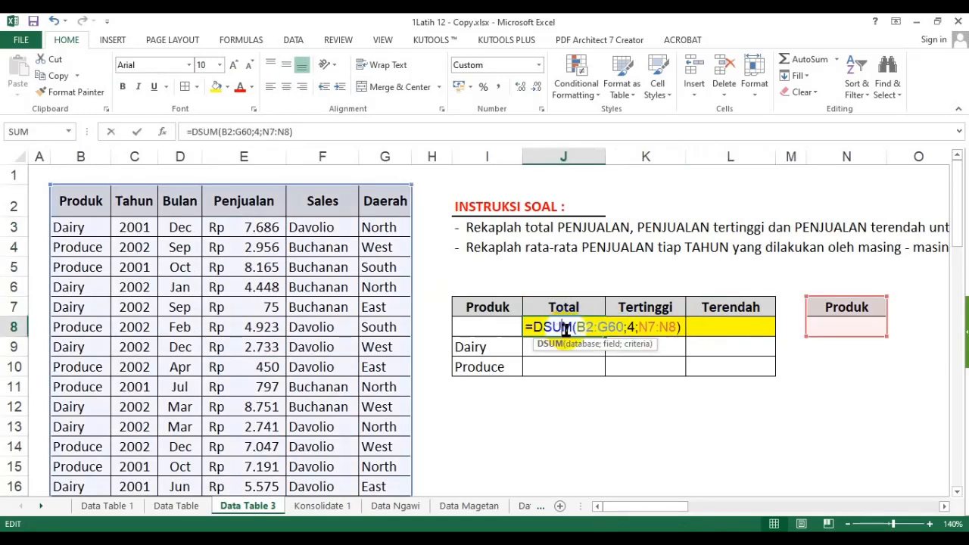
key(Escape)
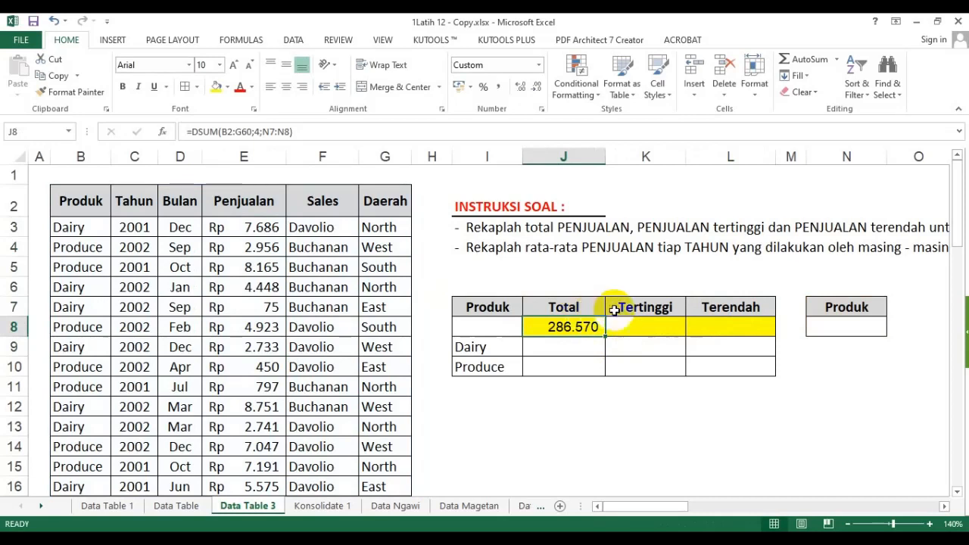
drag(558, 305, 725, 324)
- Copy the formula text from J8 into K8 and change its function to DMAX, giving =DMAX(B2:G60;4;N7:N8)
click(566, 327)
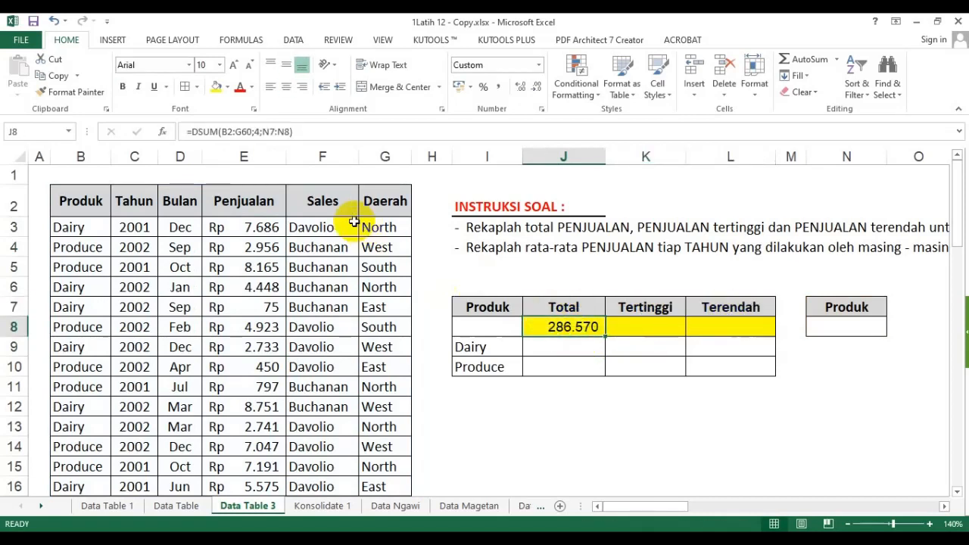
drag(308, 131, 163, 131)
key(ctrl+c)
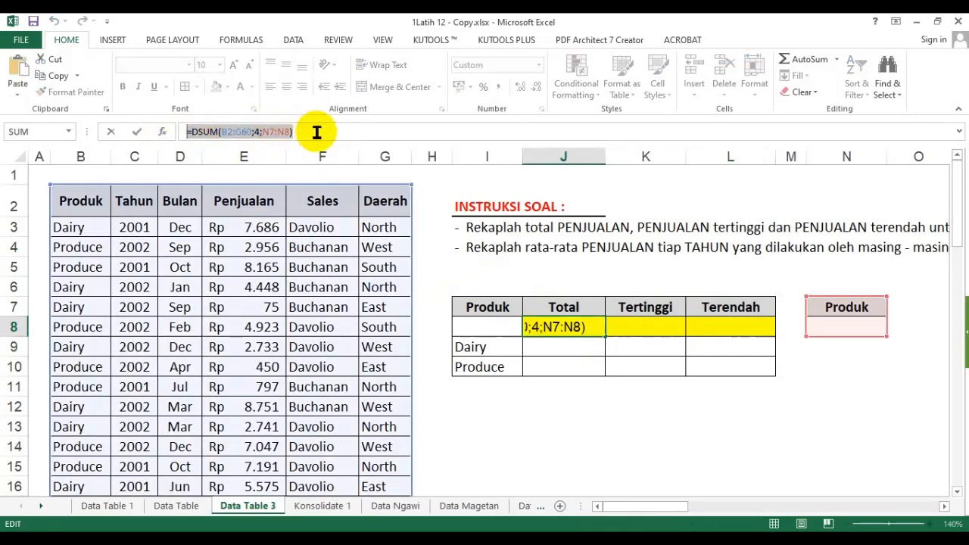
key(Escape)
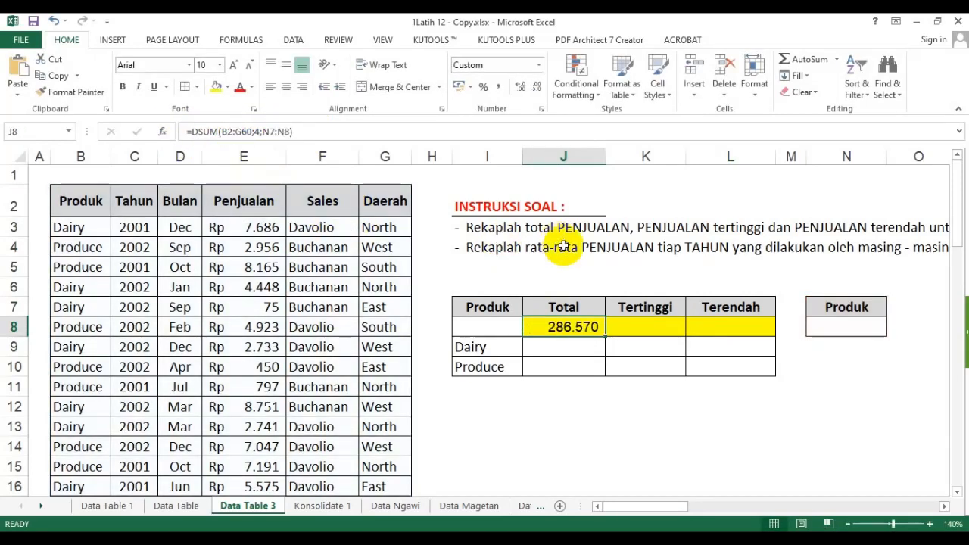
click(644, 330)
click(319, 139)
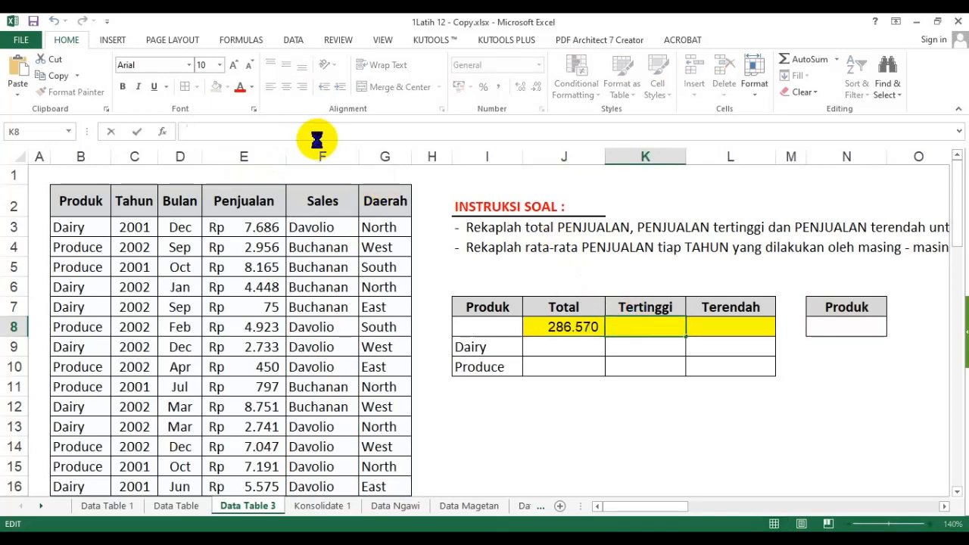
key(ctrl+v)
text(dmax)
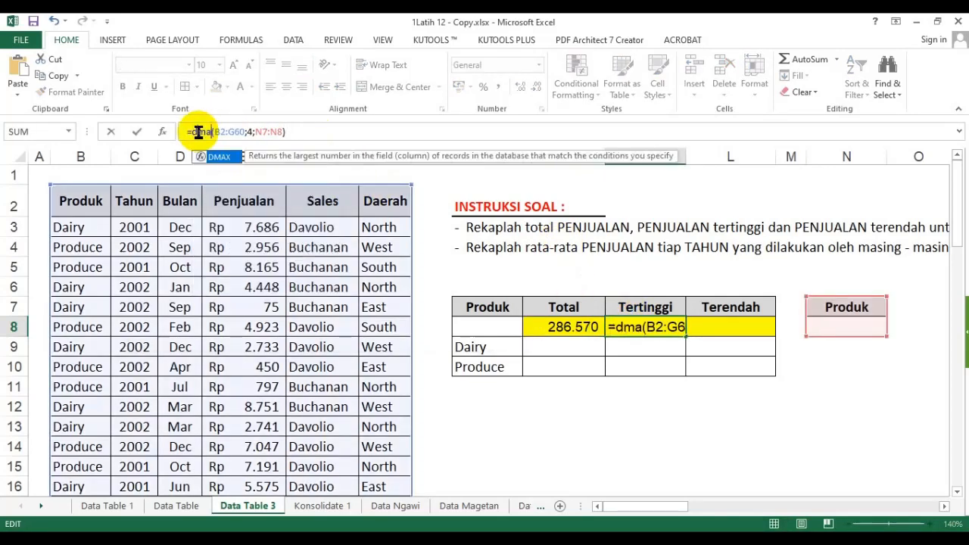
key(Return)
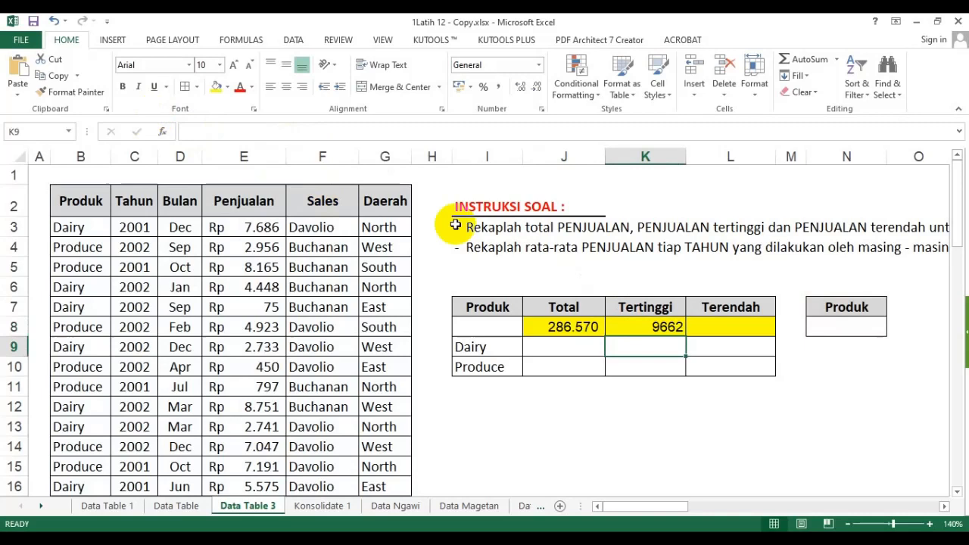
- Paste the copied formula text into L8 and change its function to DMIN, giving =DMIN(B2:G60;4;N7:N8)
click(714, 327)
click(249, 129)
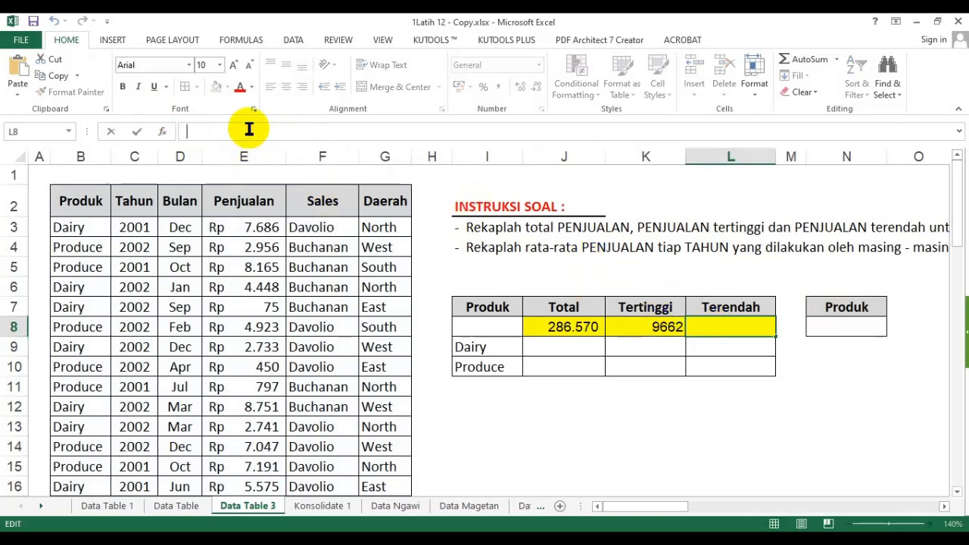
key(ctrl+v)
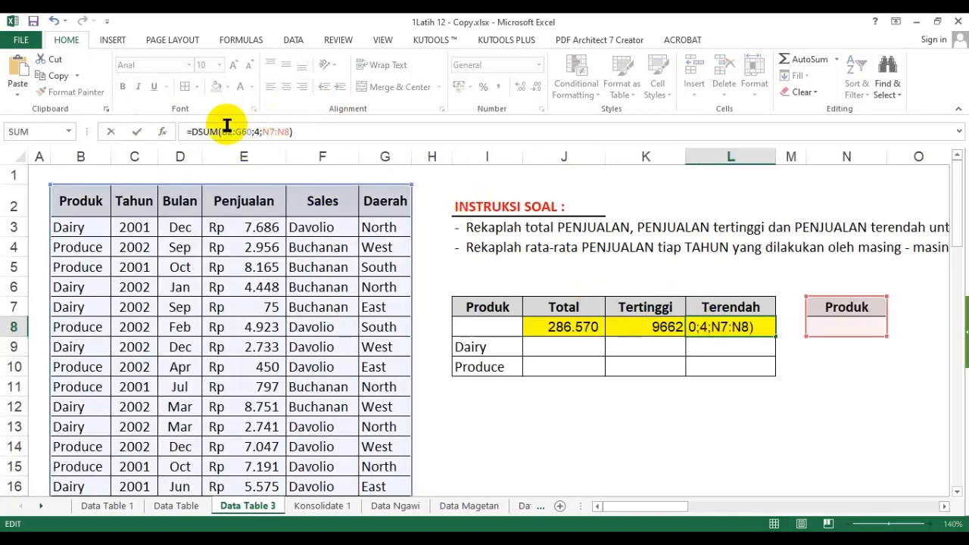
double_click(203, 132)
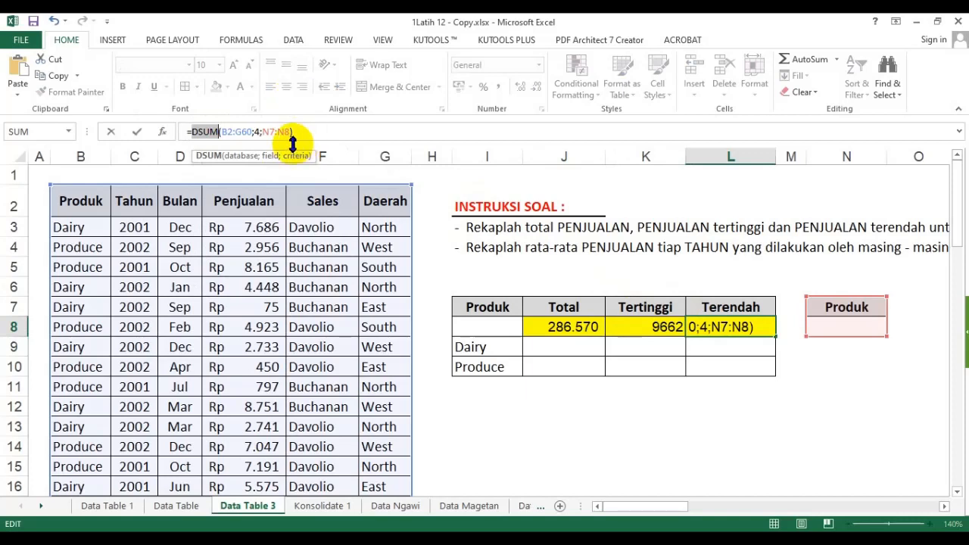
text(min)
key(BackSpace)
key(BackSpace)
key(BackSpace)
text(dmin)
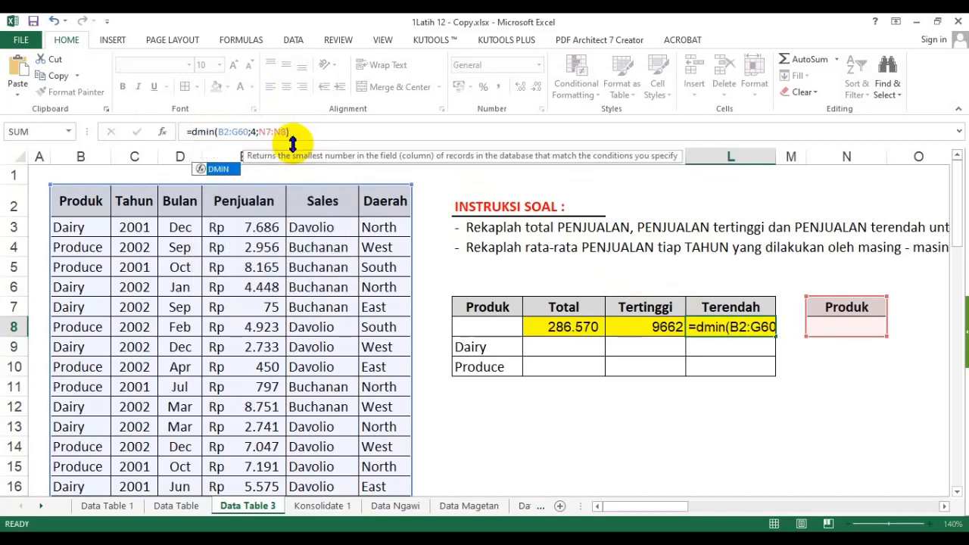
key(Return)
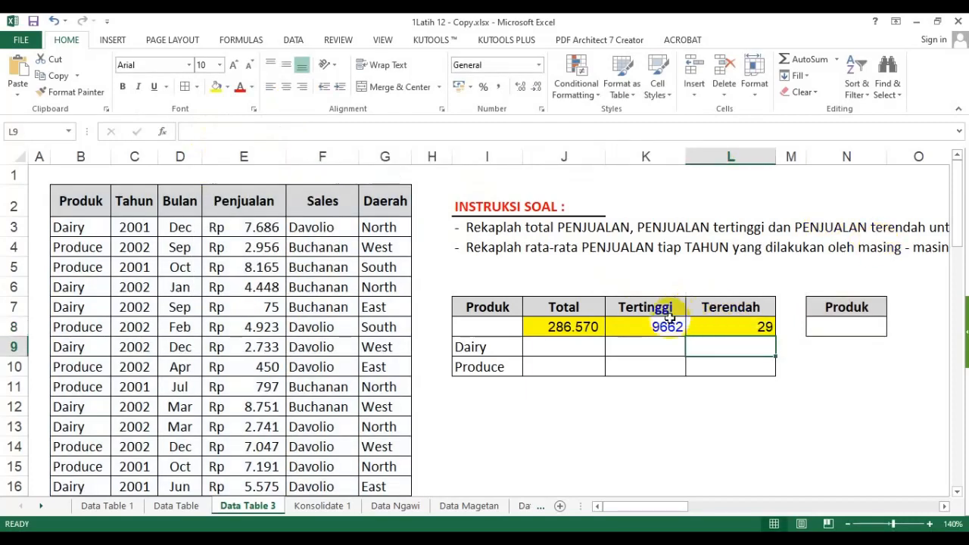
- Format the Tertinggi and Terendah results in K8:L8 with a thousands separator and no decimals
drag(669, 318, 702, 324)
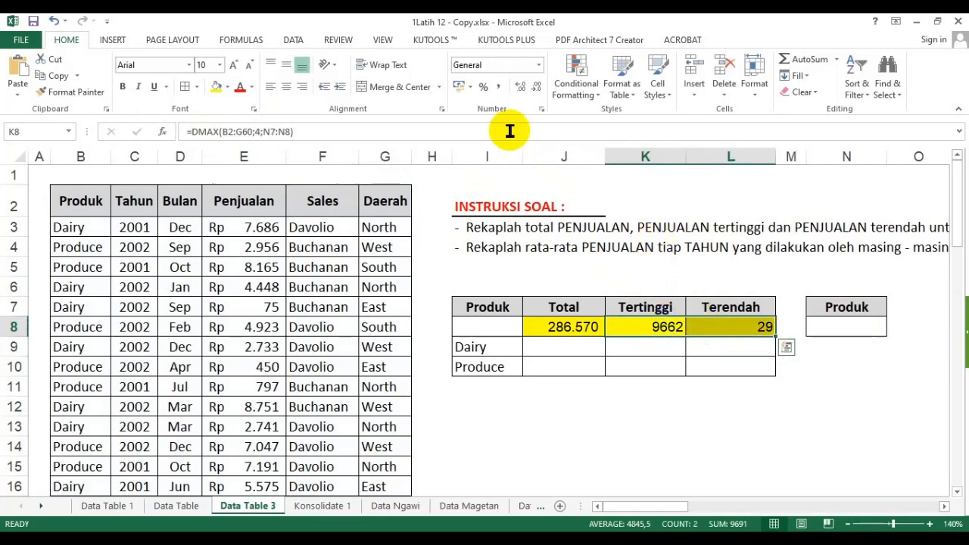
click(501, 87)
click(537, 87)
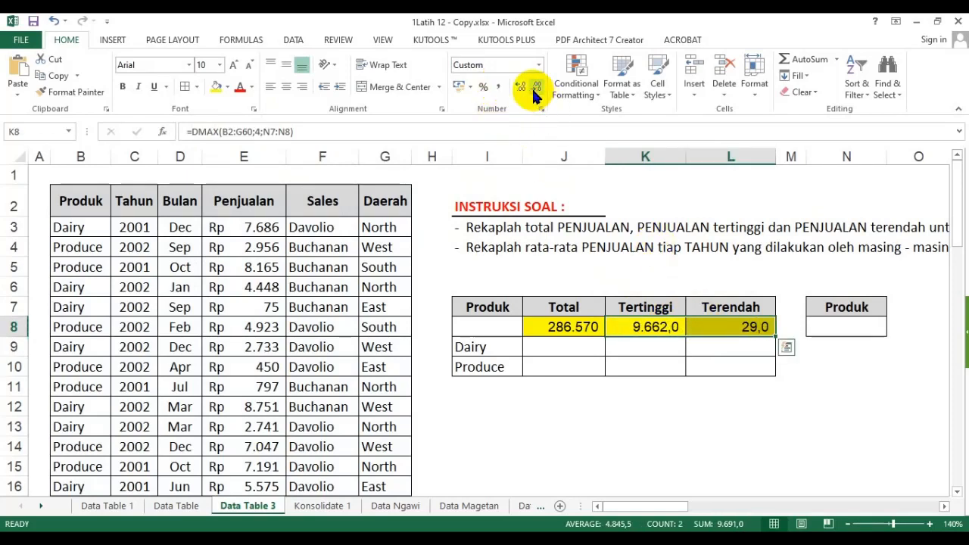
click(537, 88)
click(649, 422)
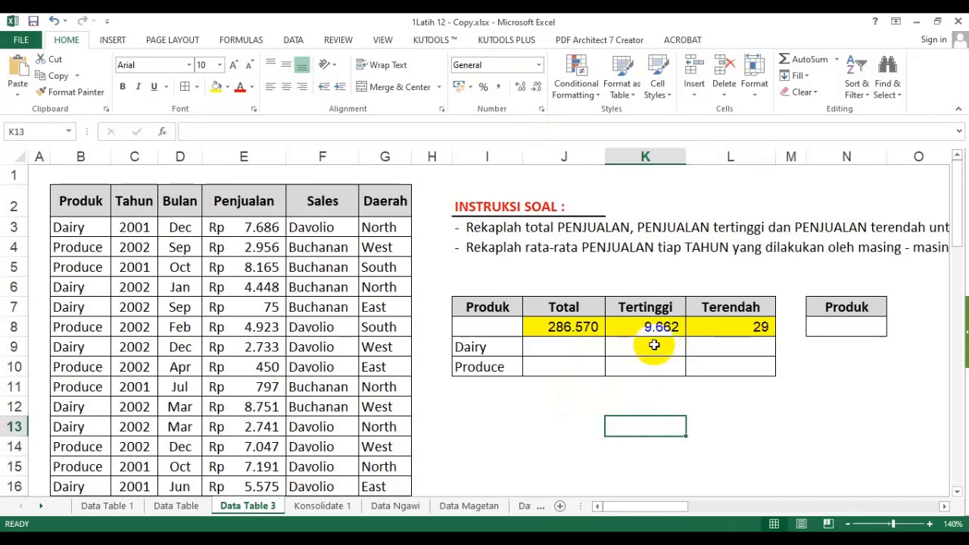
- Fill the empty corner cell I8 of the product recap table with red
drag(488, 331, 735, 373)
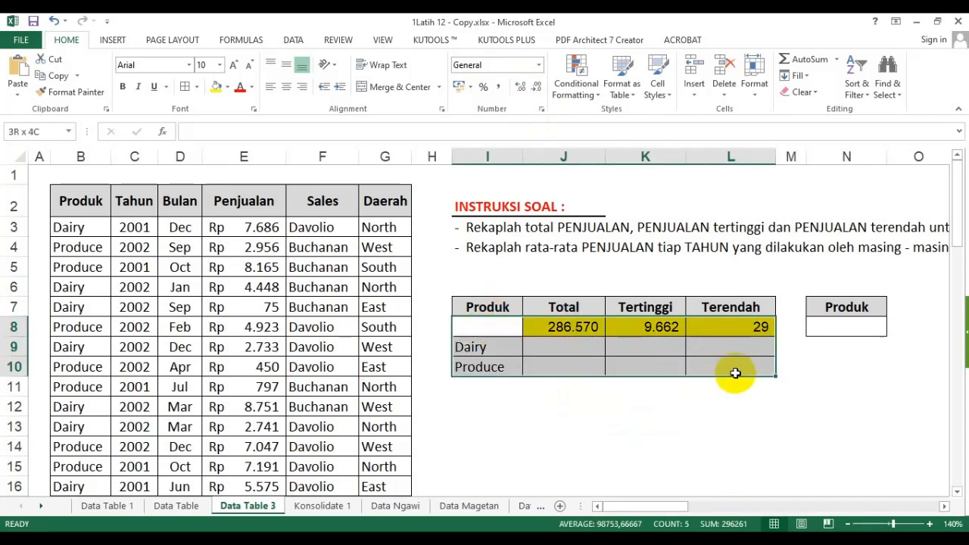
click(460, 329)
click(222, 90)
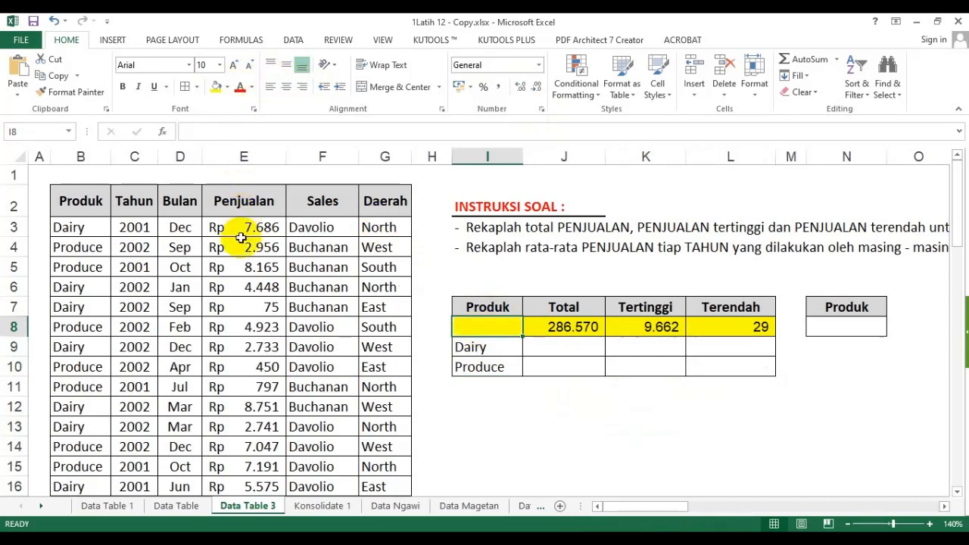
click(227, 87)
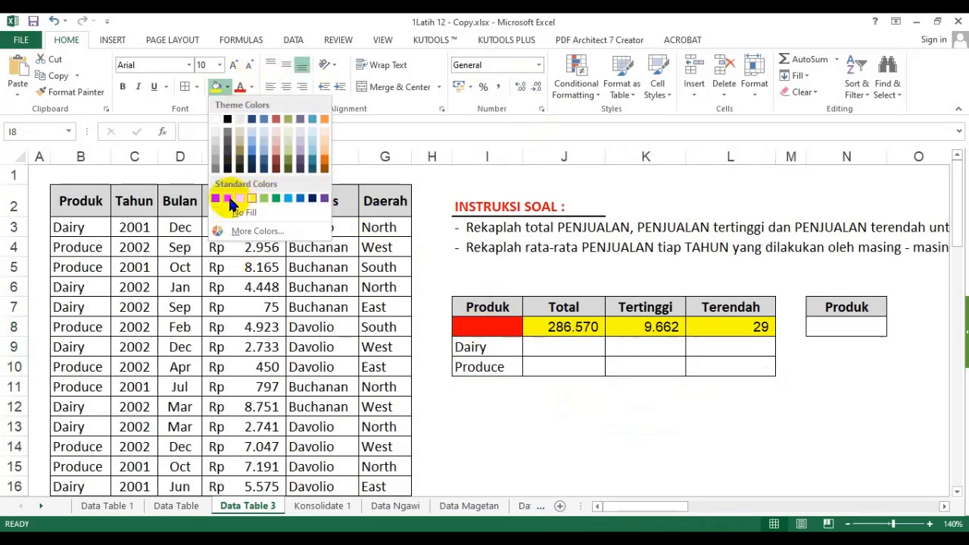
click(227, 198)
- Create a What-If data table on I8:L10 with N8 as the column input cell and no row input cell
drag(499, 325, 756, 365)
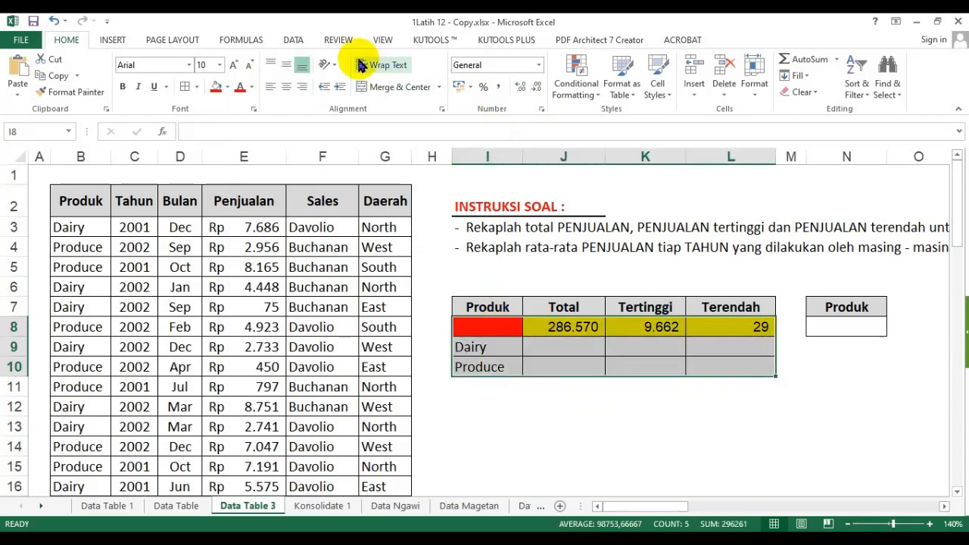
click(294, 42)
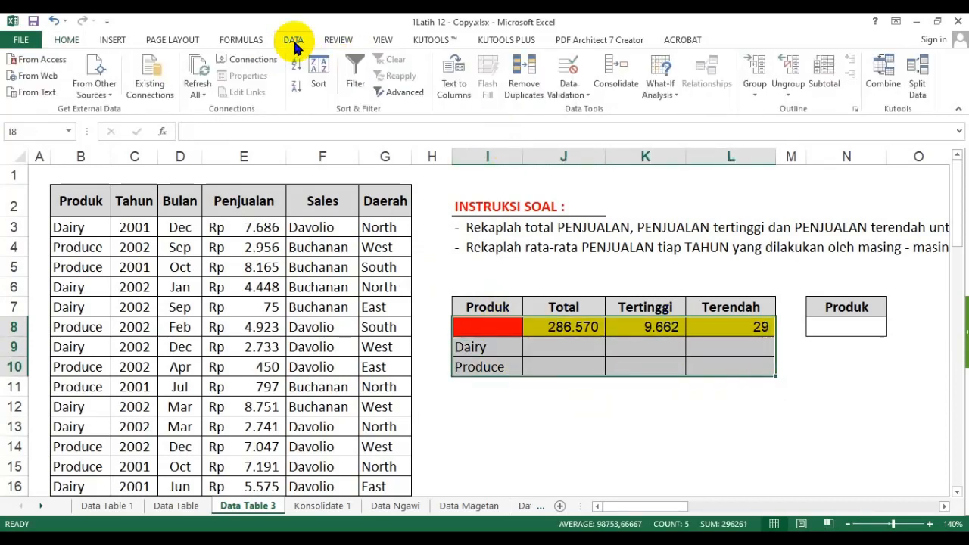
click(659, 85)
click(676, 146)
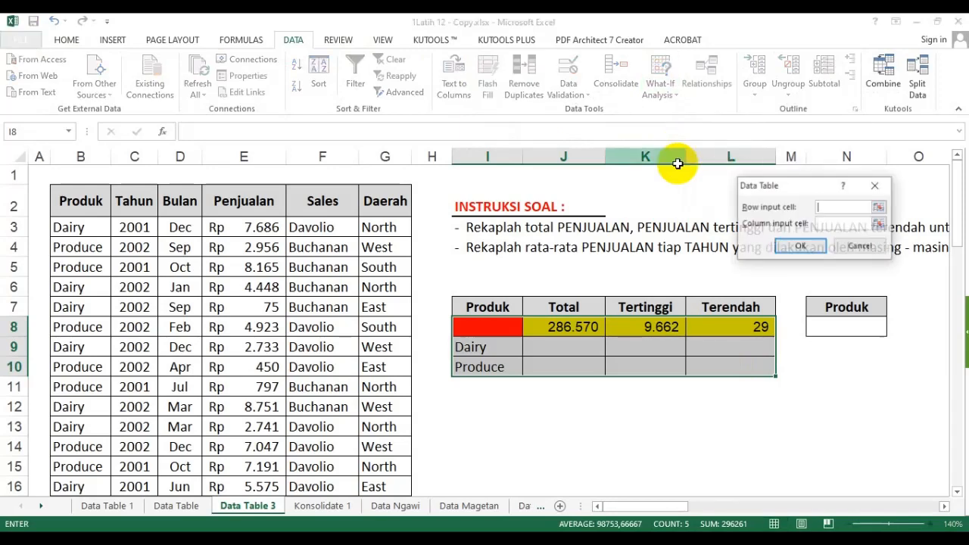
drag(801, 190, 588, 150)
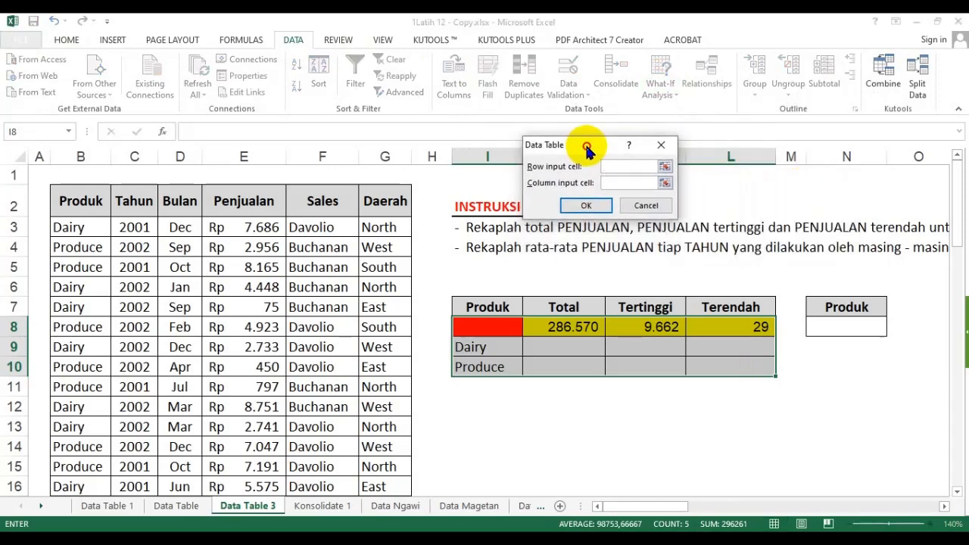
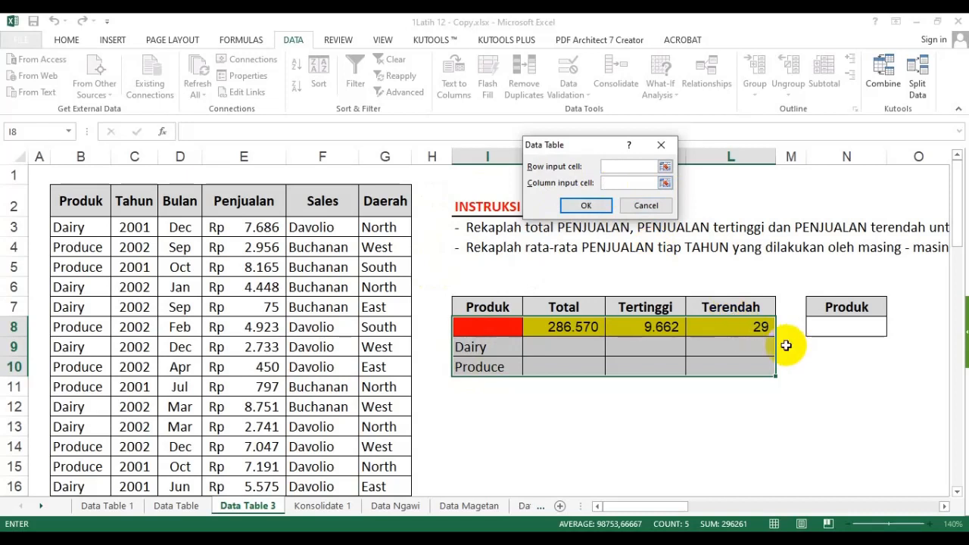
click(618, 180)
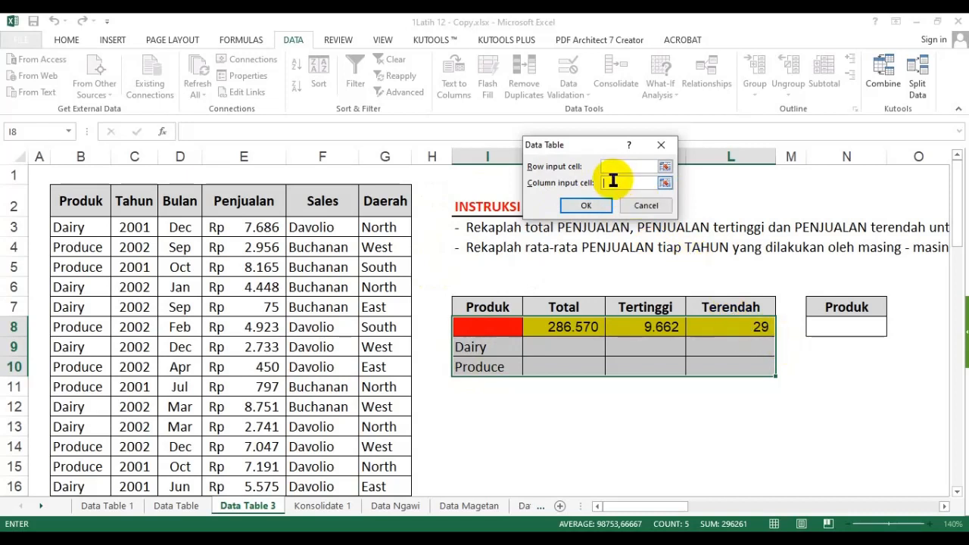
click(854, 328)
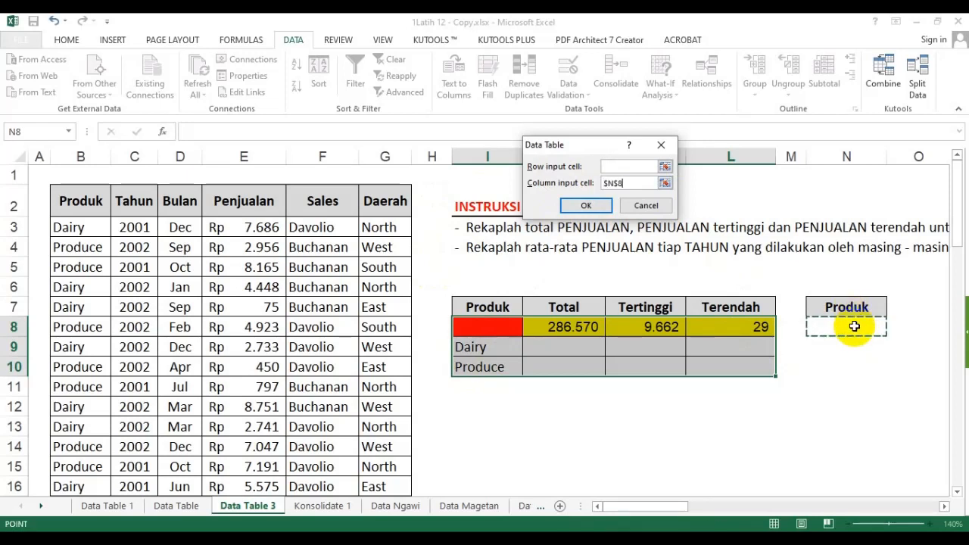
click(581, 203)
- Format the data table results in J9:L10 with a thousands separator and no decimals
drag(587, 356, 721, 363)
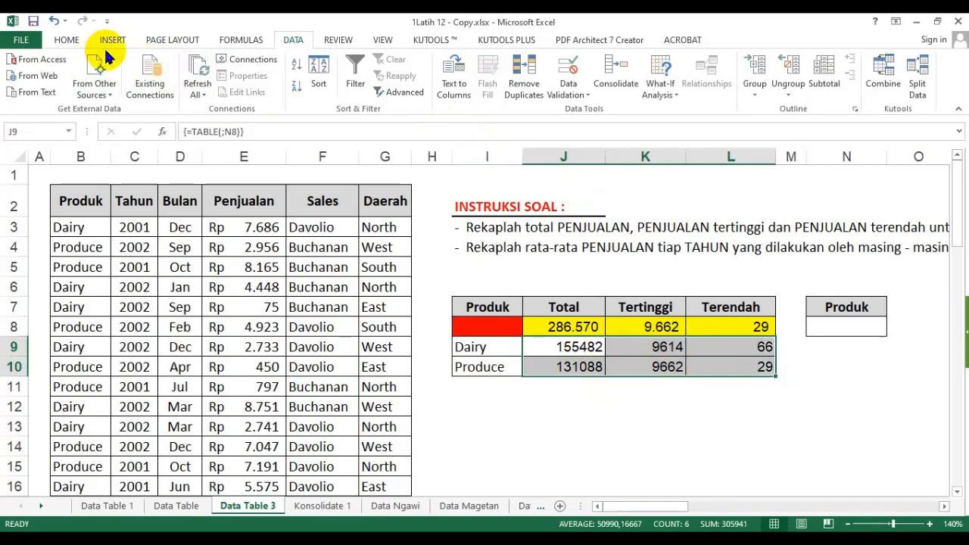
click(73, 41)
click(498, 86)
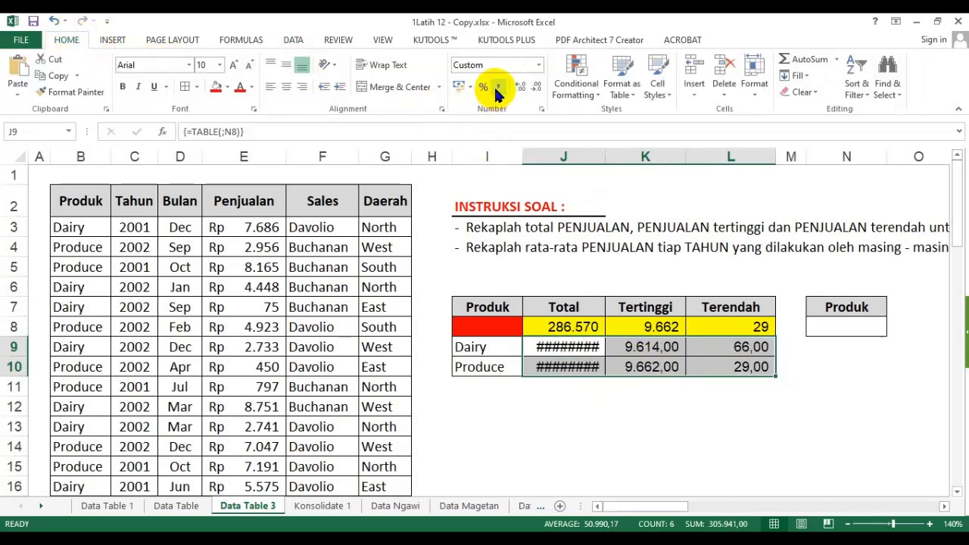
click(536, 87)
click(537, 86)
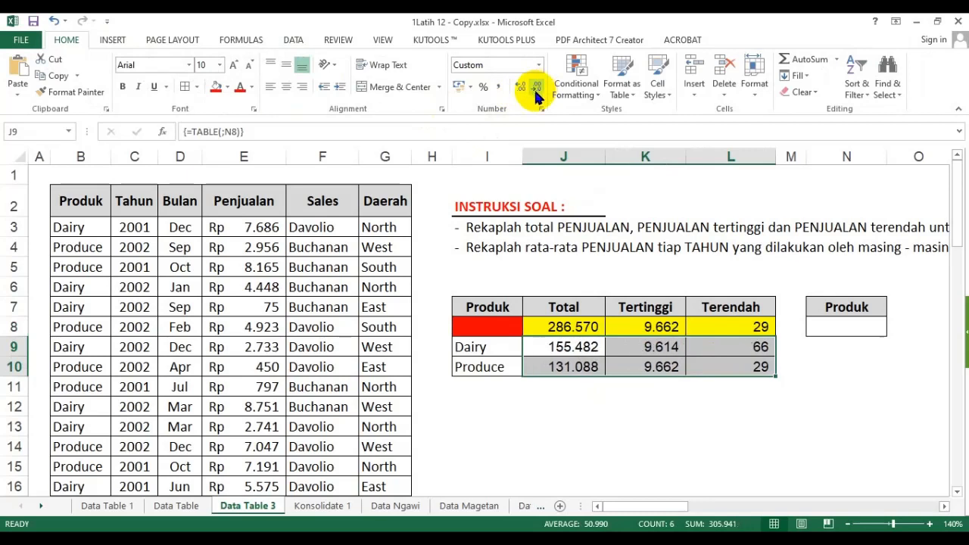
click(599, 409)
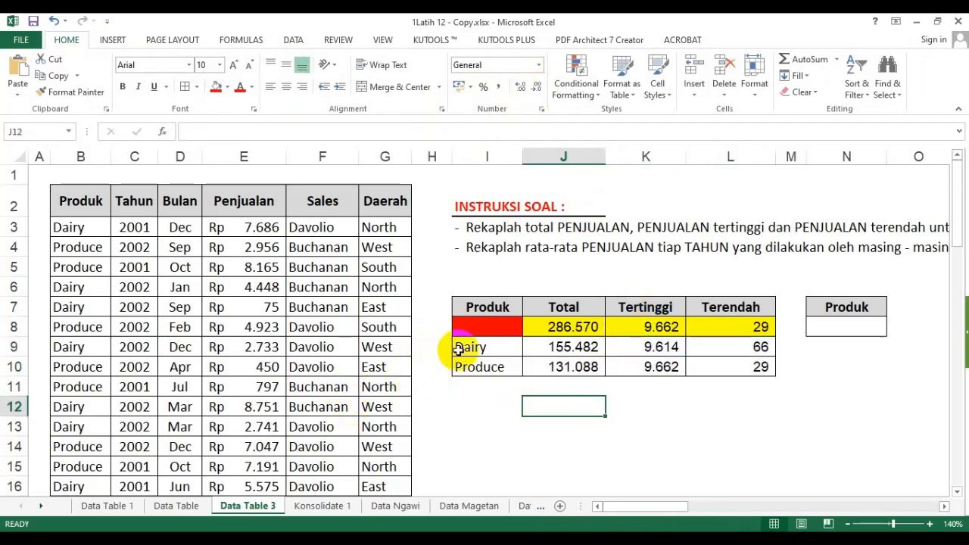
- Read the second instruction in I4 in full and examine the Tahun, Penjualan and Sales columns it refers to
click(473, 247)
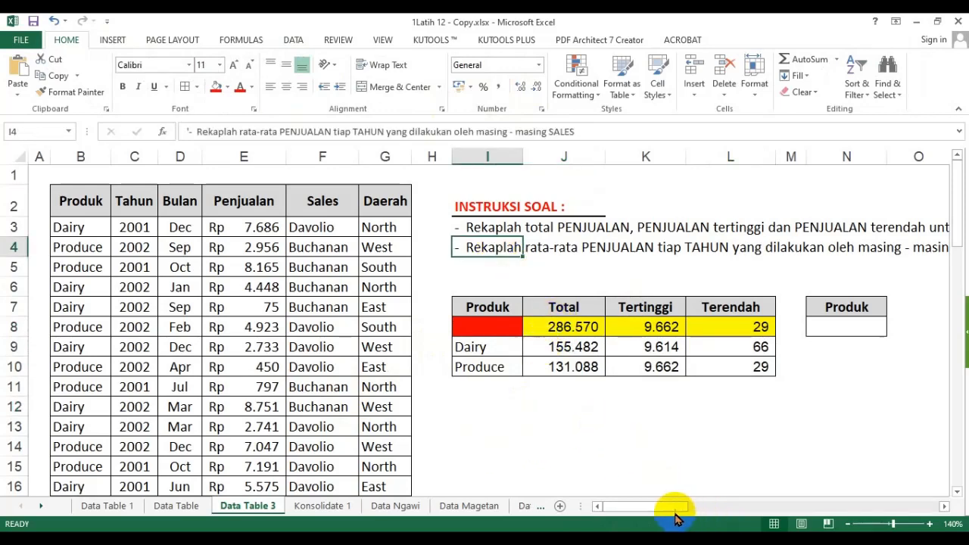
drag(677, 508, 696, 513)
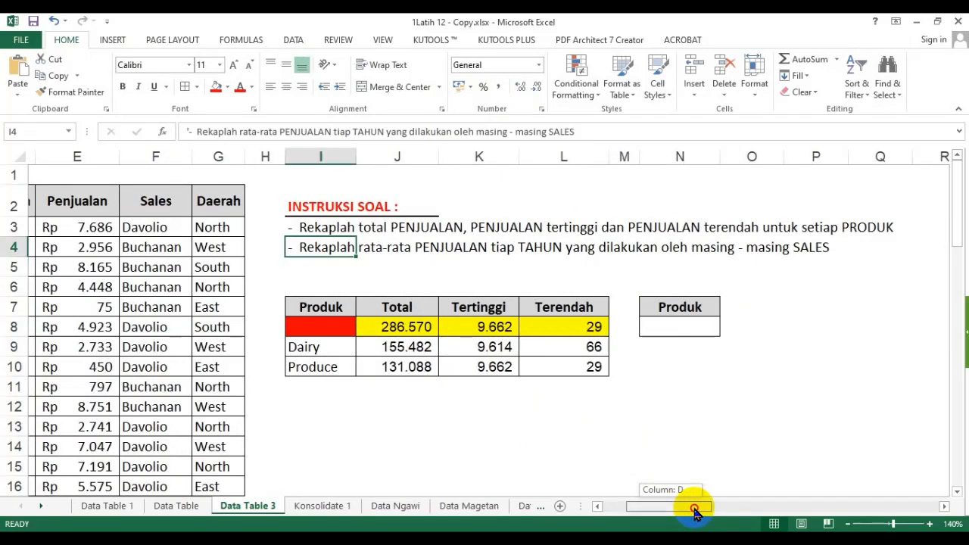
drag(696, 513, 633, 506)
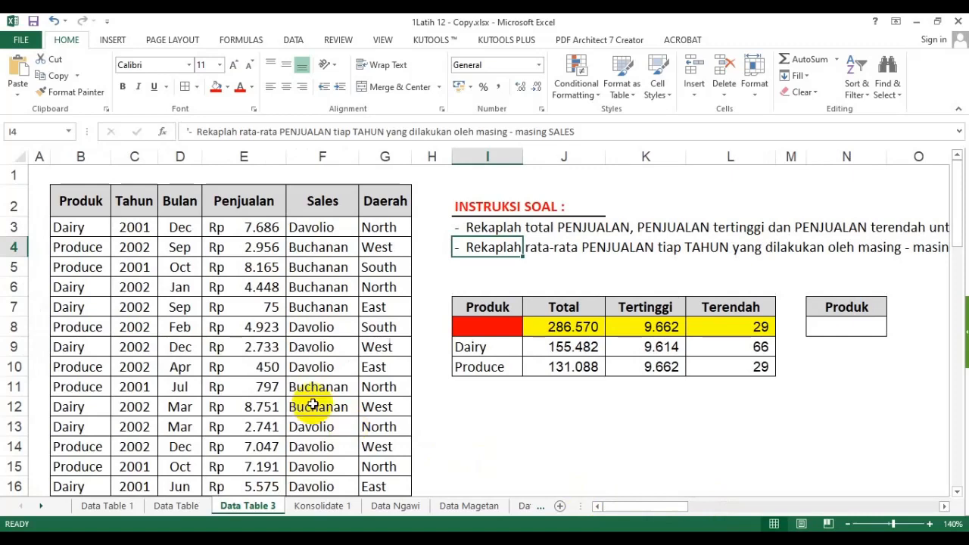
scroll(163, 387, down, 3)
scroll(161, 377, up, 3)
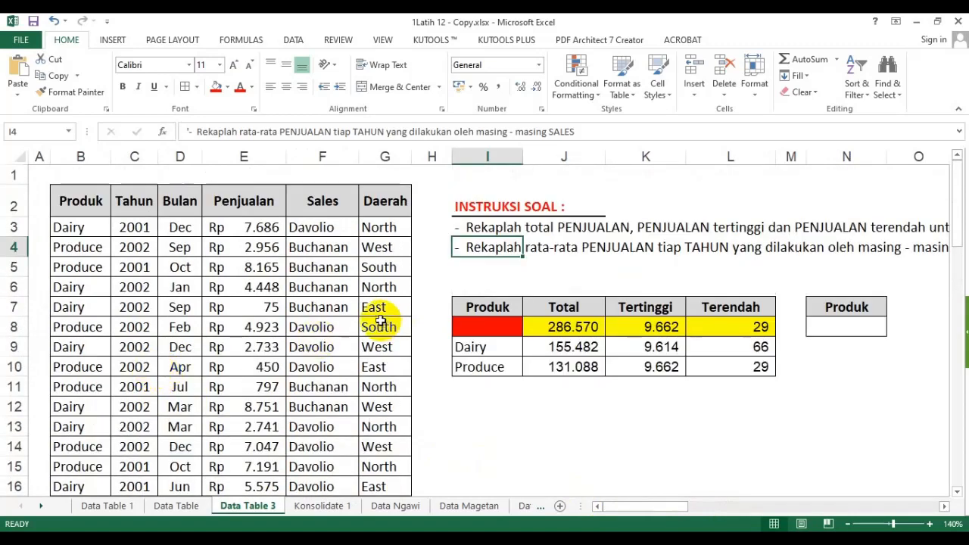
scroll(371, 312, down, 3)
scroll(368, 313, up, 3)
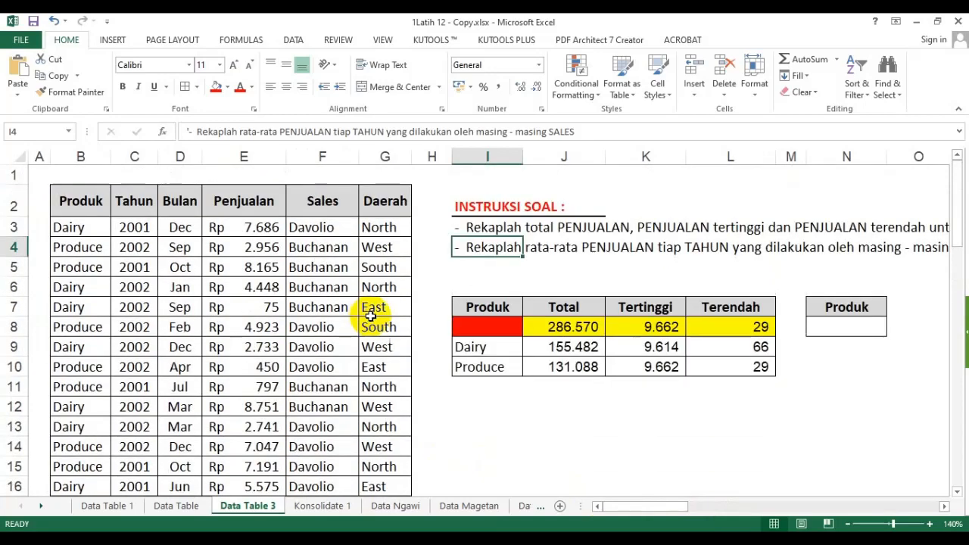
scroll(426, 308, down, 1)
scroll(378, 309, up, 1)
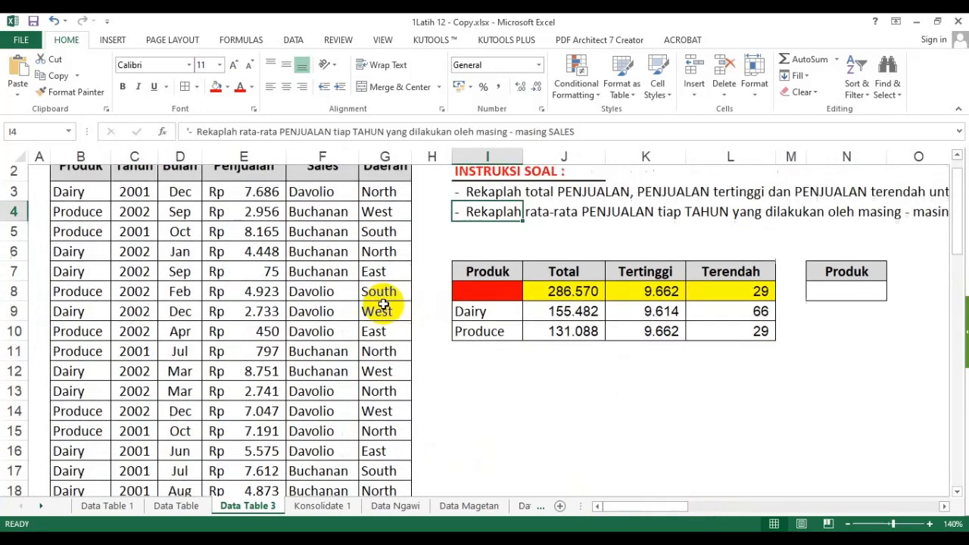
- Copy the Sales header from F2 into I13
click(150, 199)
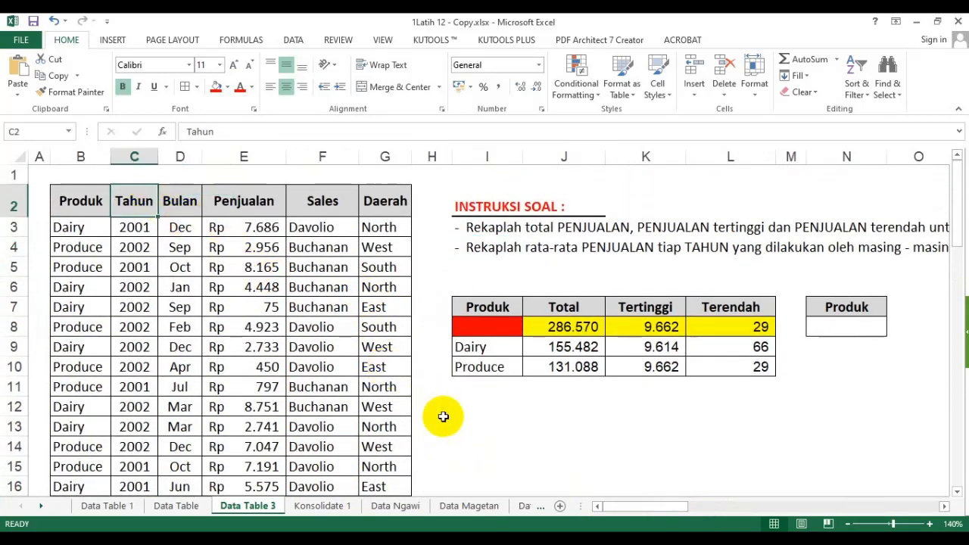
click(321, 211)
key(ctrl+c)
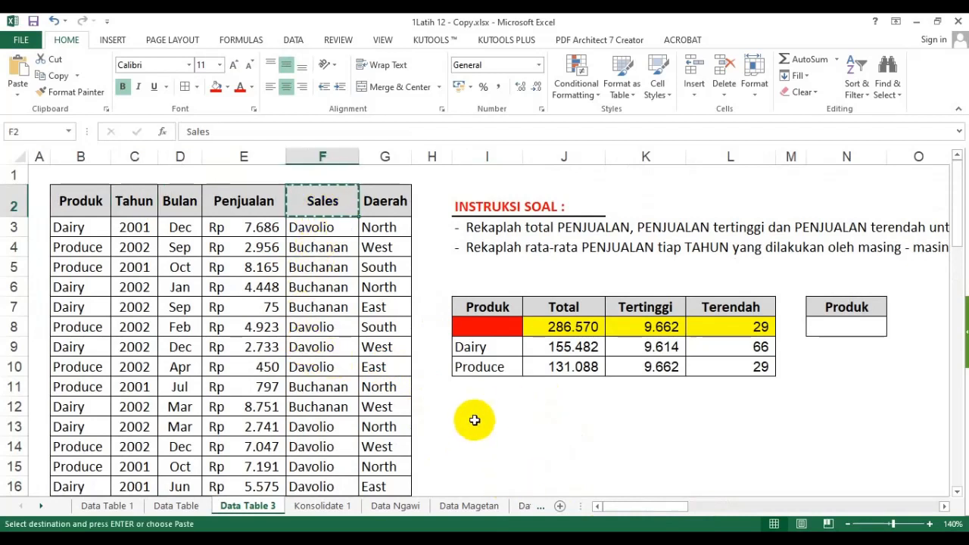
click(487, 419)
key(ctrl+v)
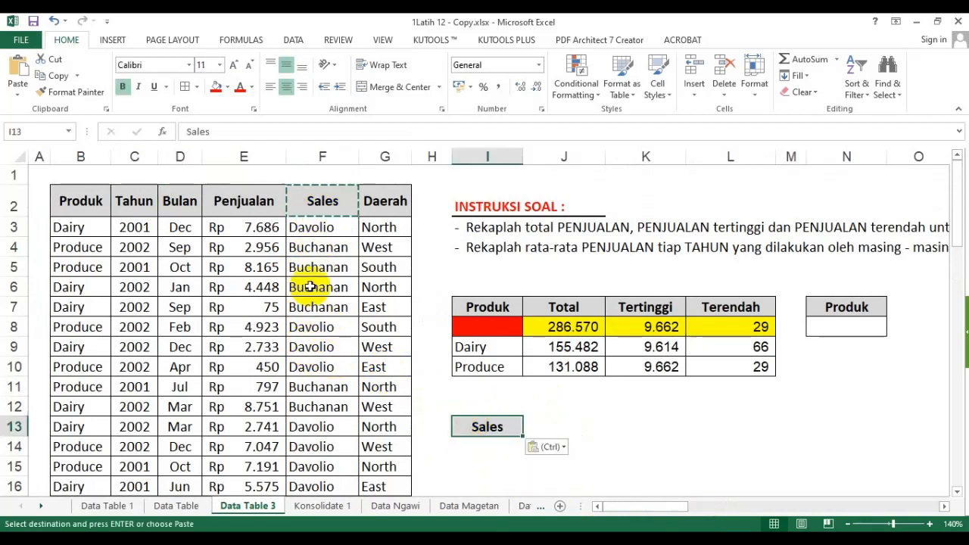
- Copy the two salesperson names from F3:F4 into I15:I16
drag(314, 225, 322, 247)
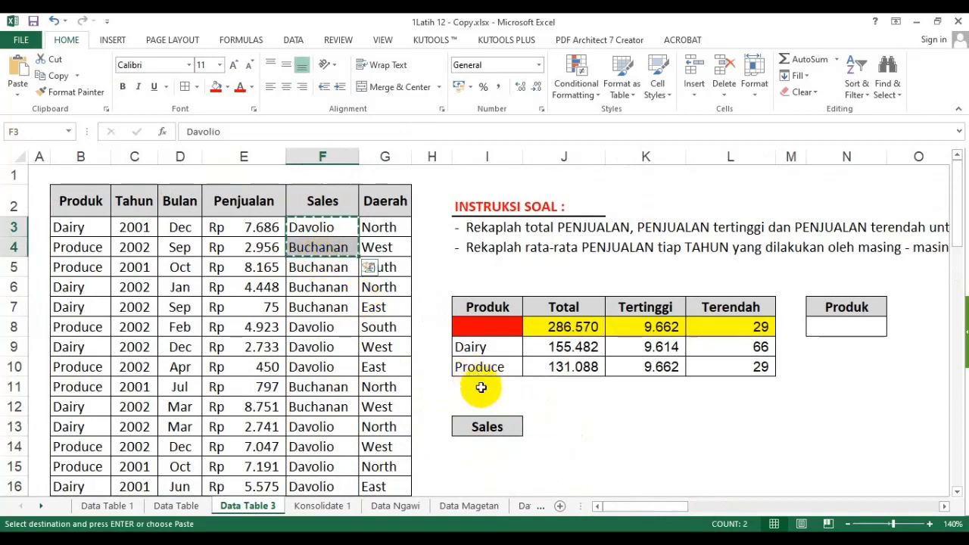
key(ctrl+c)
click(481, 462)
key(ctrl+v)
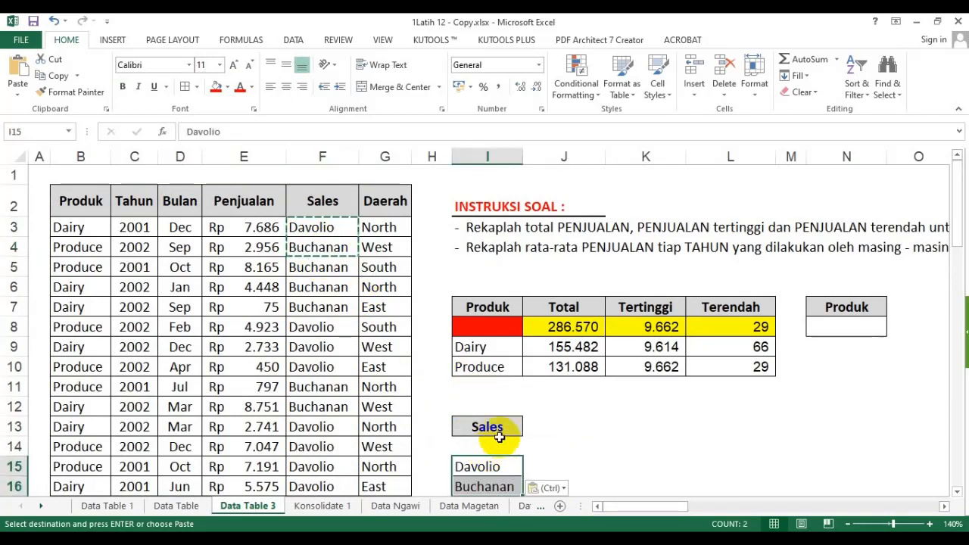
drag(530, 426, 632, 427)
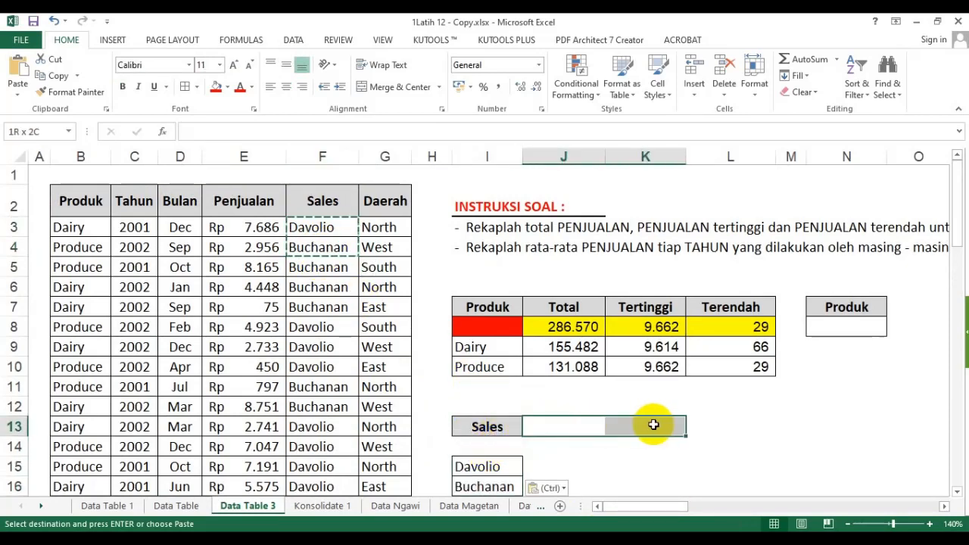
double_click(144, 229)
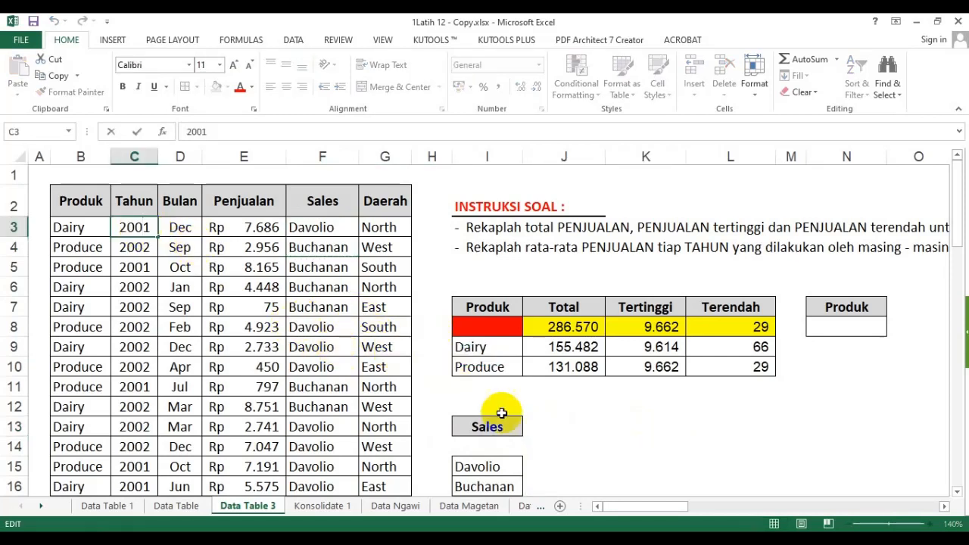
click(556, 421)
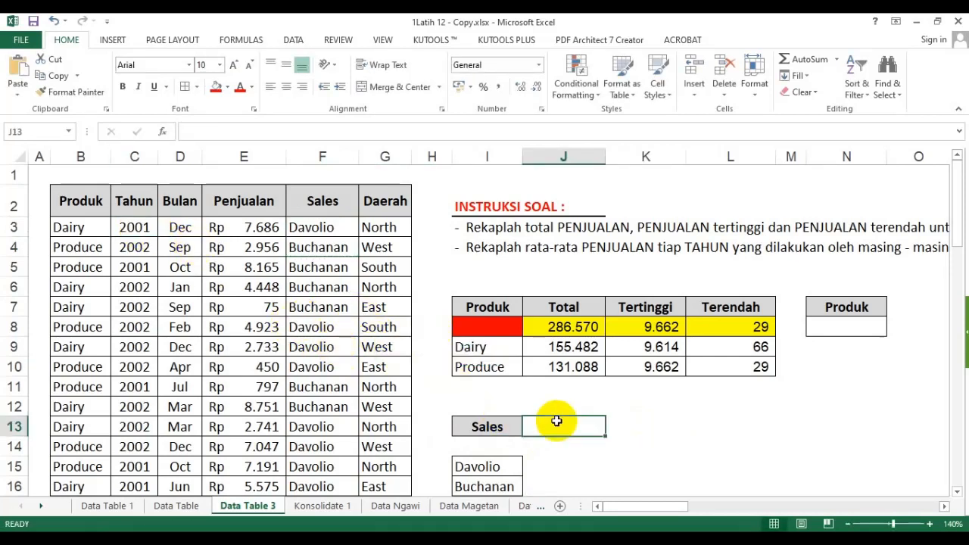
click(493, 424)
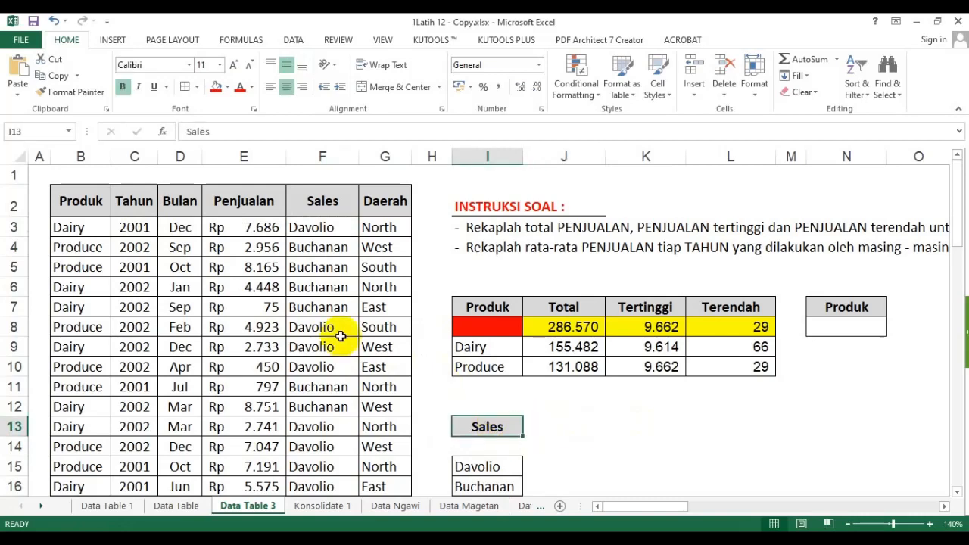
scroll(616, 411, down, 1)
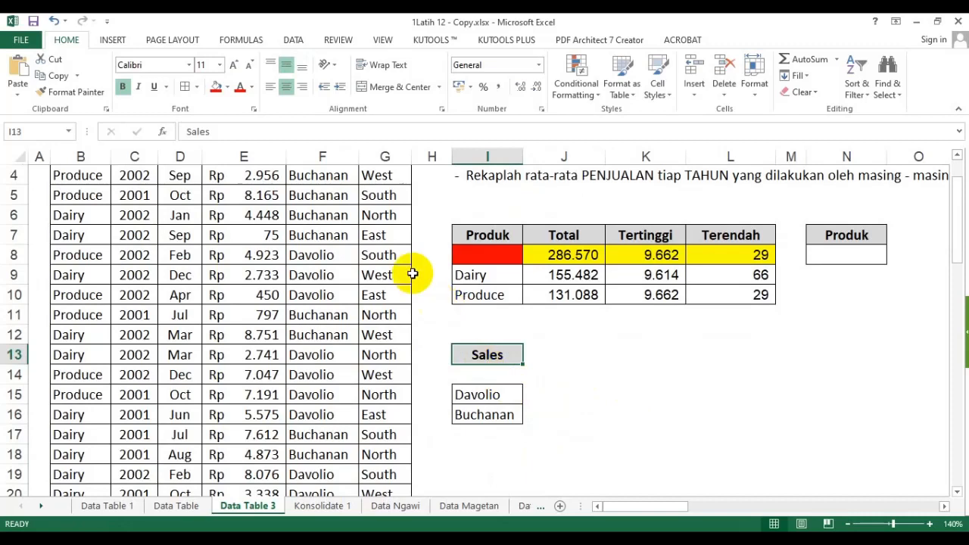
scroll(411, 275, up, 1)
scroll(397, 266, down, 1)
scroll(407, 282, up, 1)
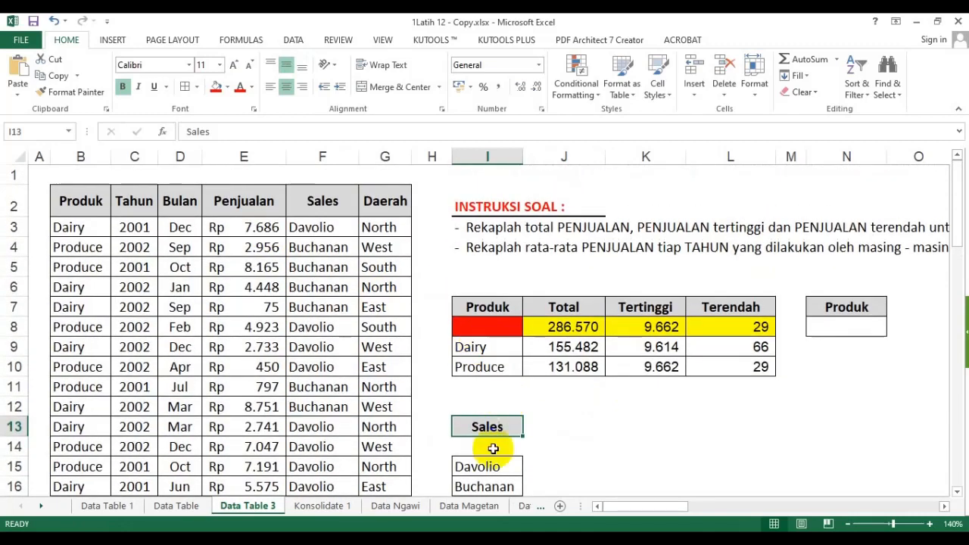
- Delete the Sales header and the blank cell below it, I13:I14, shifting the cells up
drag(474, 426, 474, 444)
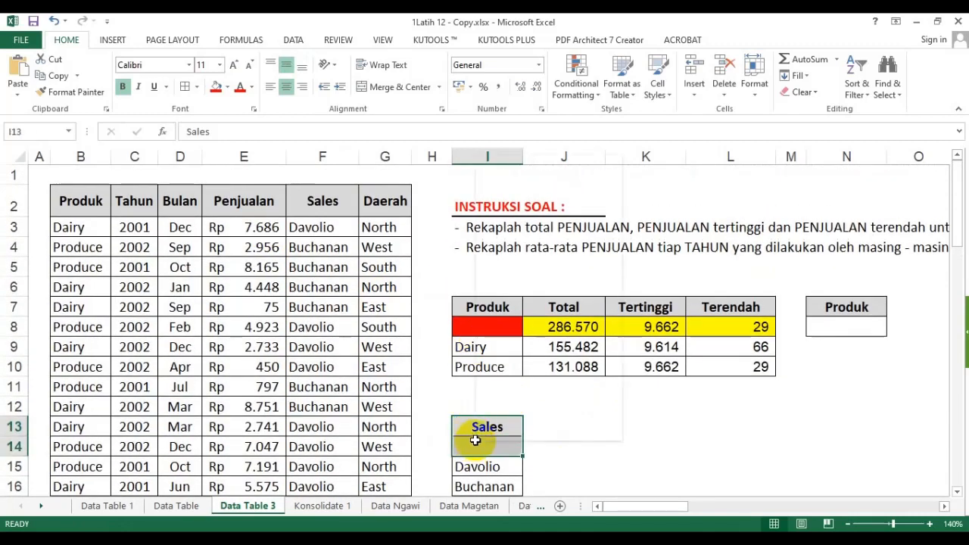
right_click(475, 440)
click(511, 255)
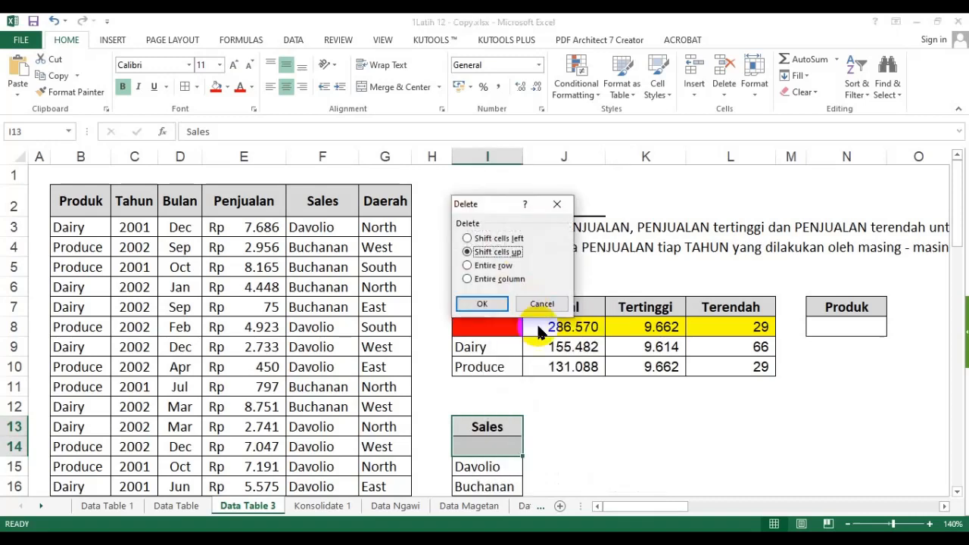
click(492, 303)
- Copy the years 2001 and 2002 from C3 and C4 into J12 and K12
click(144, 225)
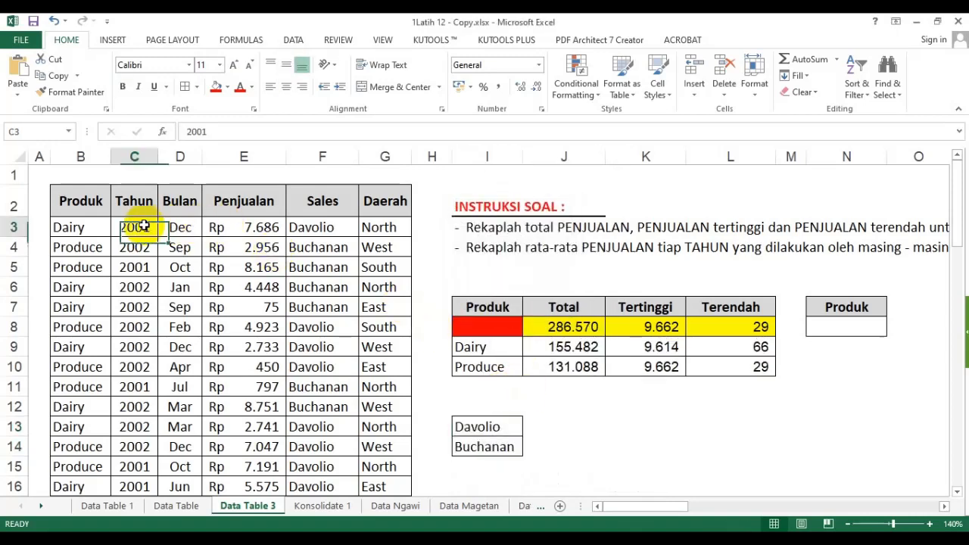
key(ctrl+c)
click(529, 399)
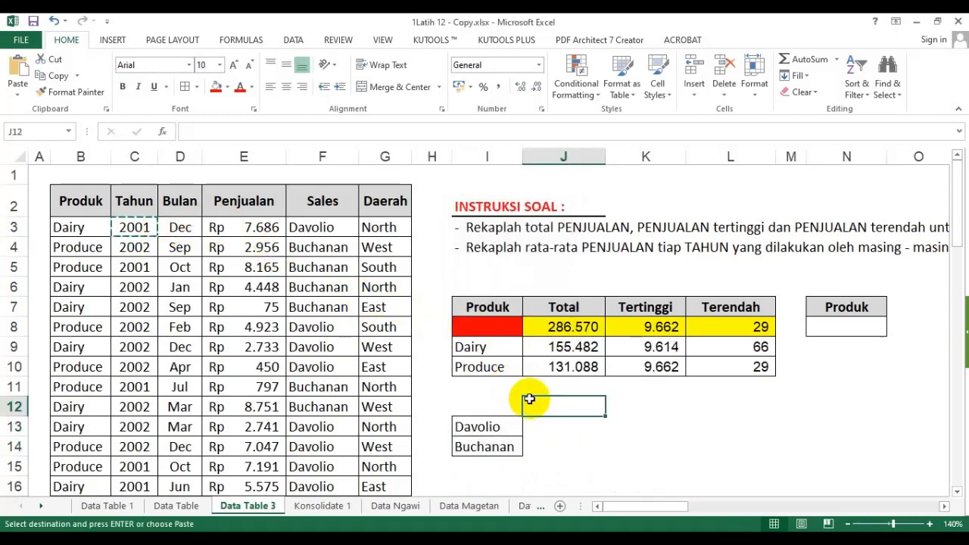
key(ctrl+v)
click(146, 249)
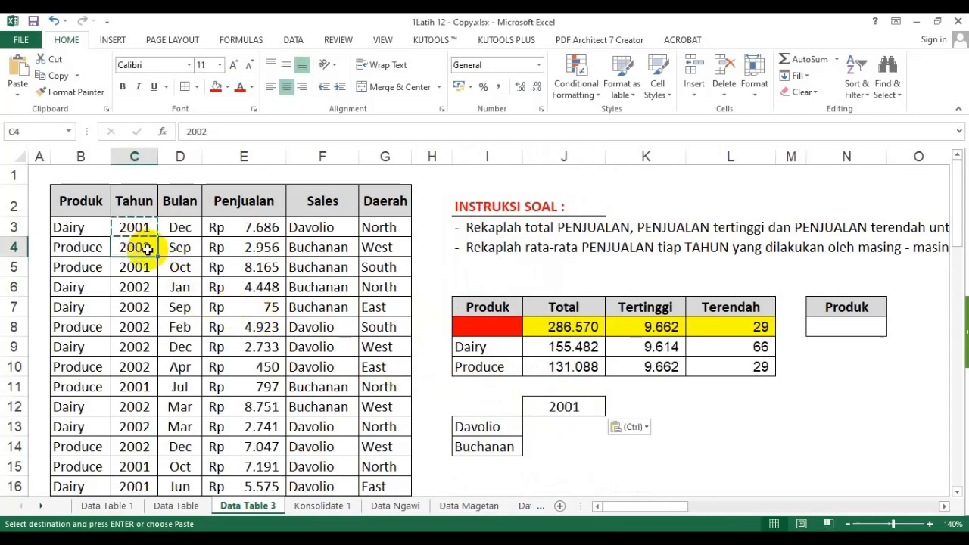
key(ctrl+c)
click(635, 406)
key(ctrl+v)
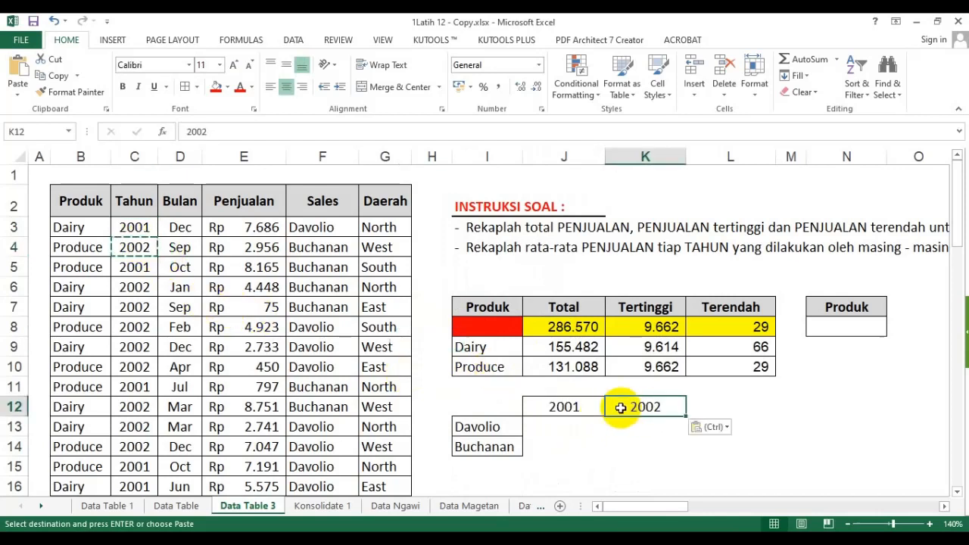
- Insert blank cells at I11:L11, shifting the existing cells down
right_click(485, 388)
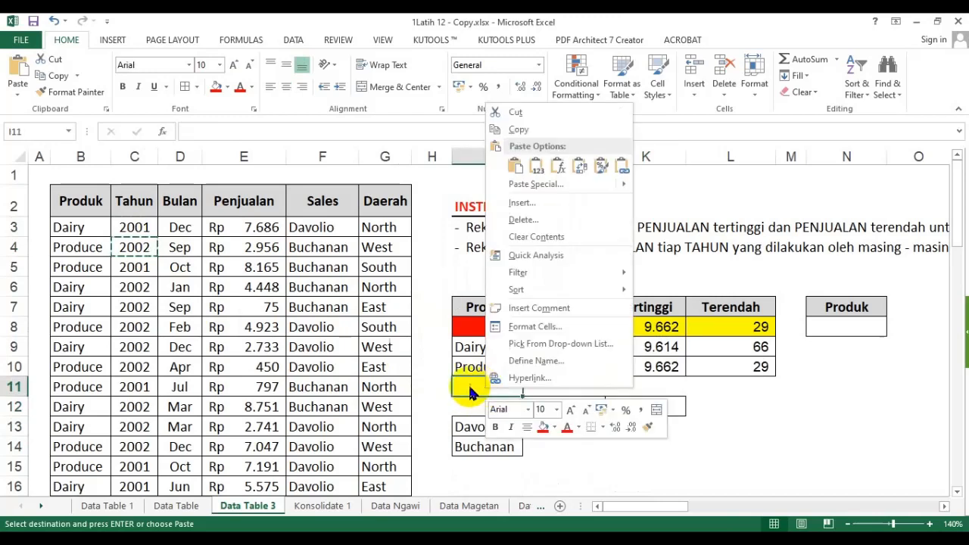
click(461, 386)
drag(461, 385, 750, 388)
right_click(749, 387)
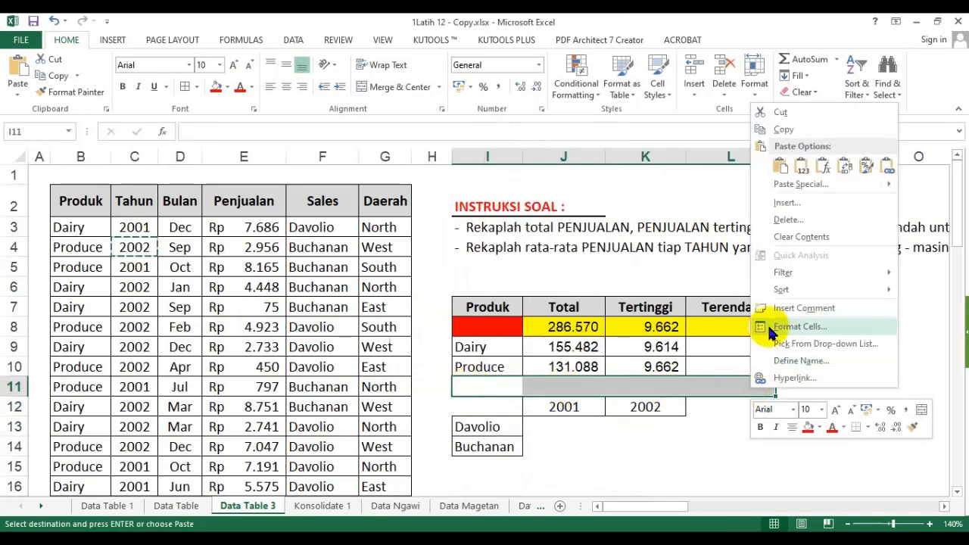
click(783, 208)
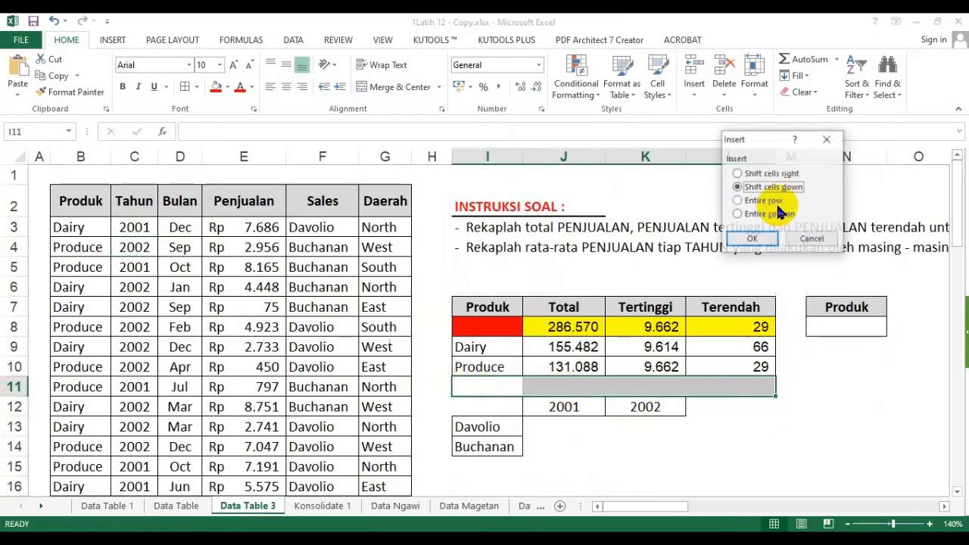
click(752, 240)
- Fill the blank corner cell I13 of the salesperson and year table with yellow
click(488, 429)
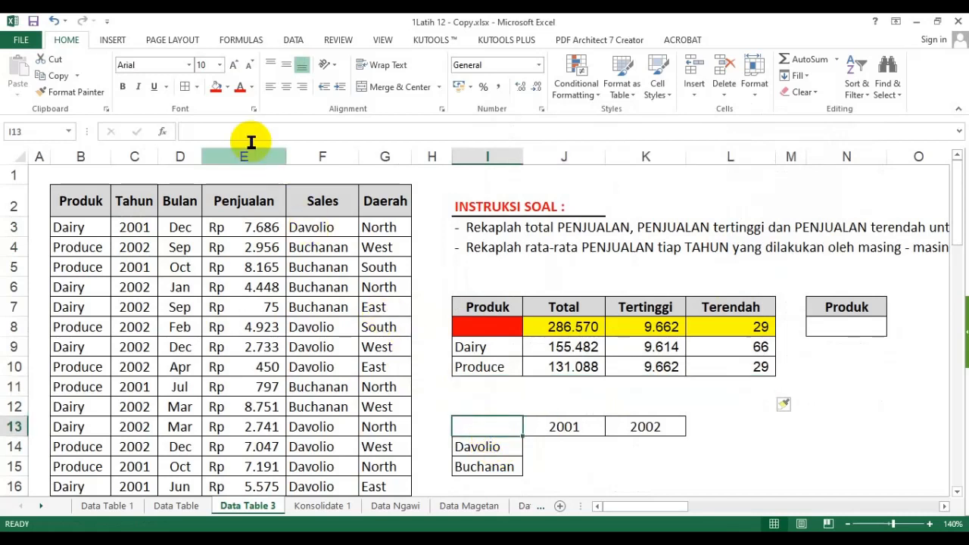
click(227, 86)
click(254, 200)
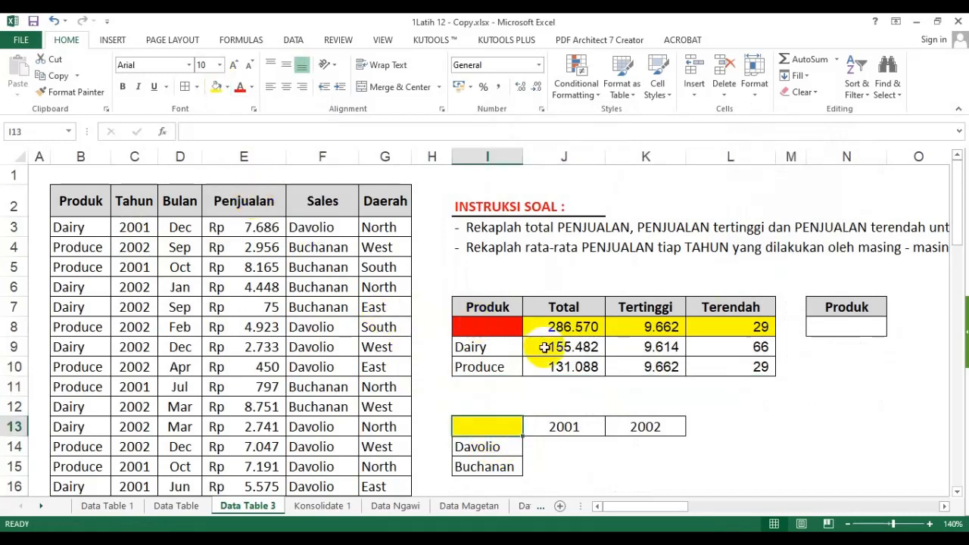
- Add all borders to I13:K15 and make the year headers and salesperson names bold
drag(515, 426, 640, 468)
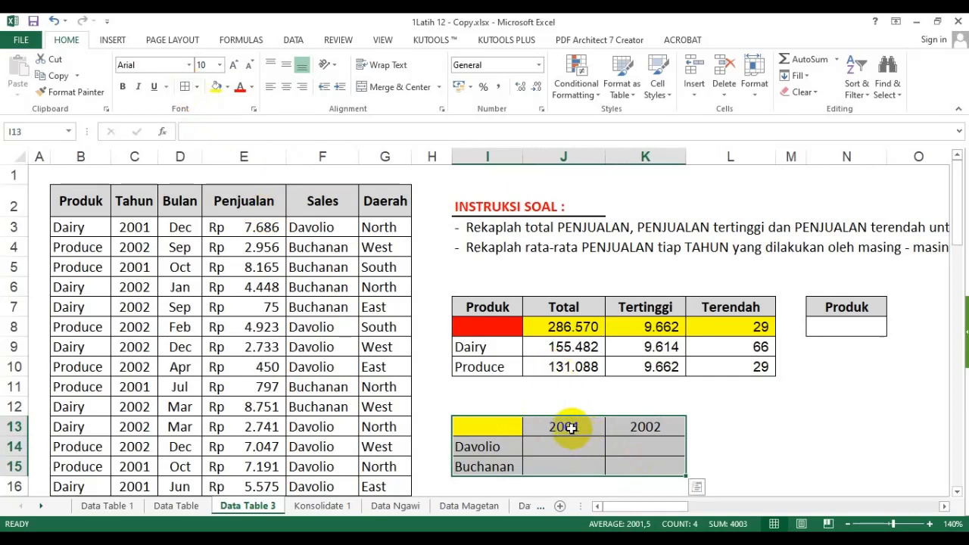
drag(570, 427, 628, 426)
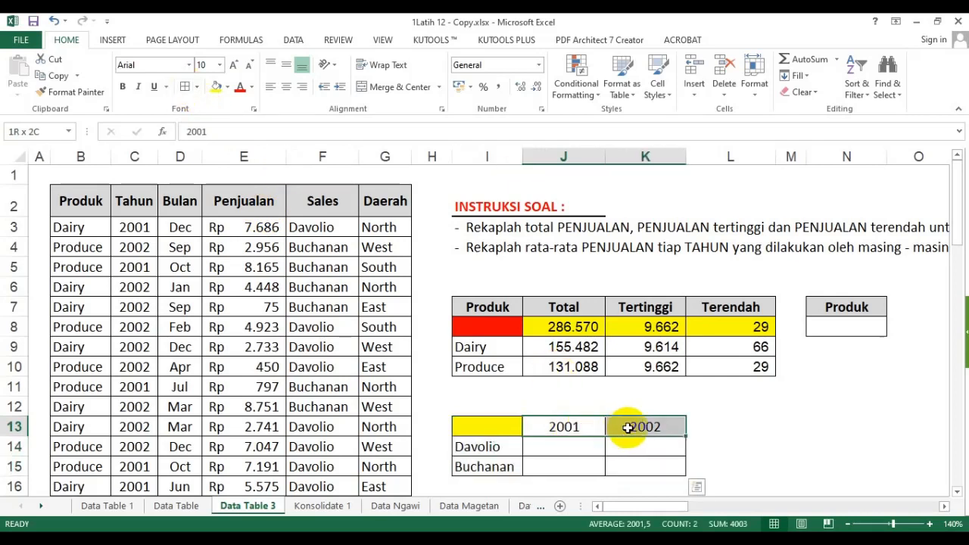
click(122, 87)
drag(493, 448, 498, 464)
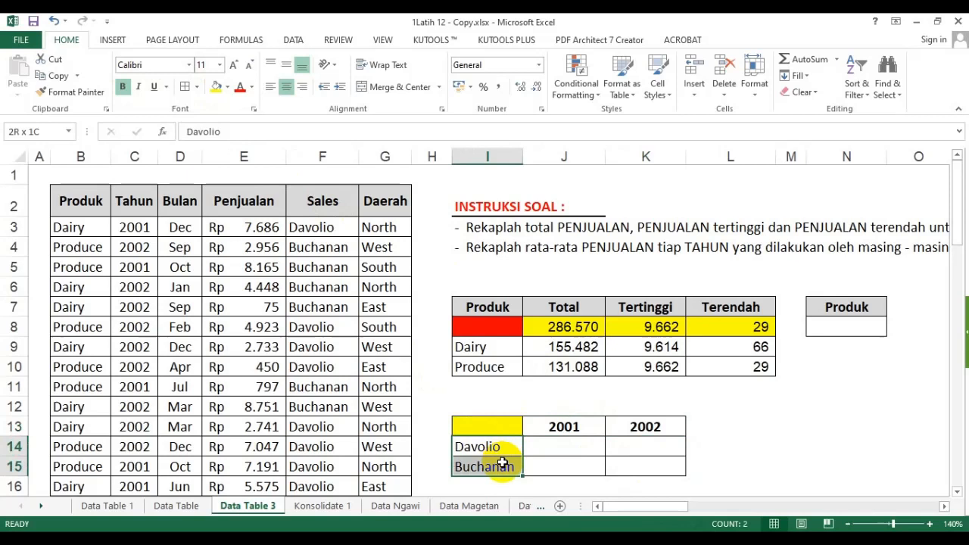
click(123, 87)
click(753, 426)
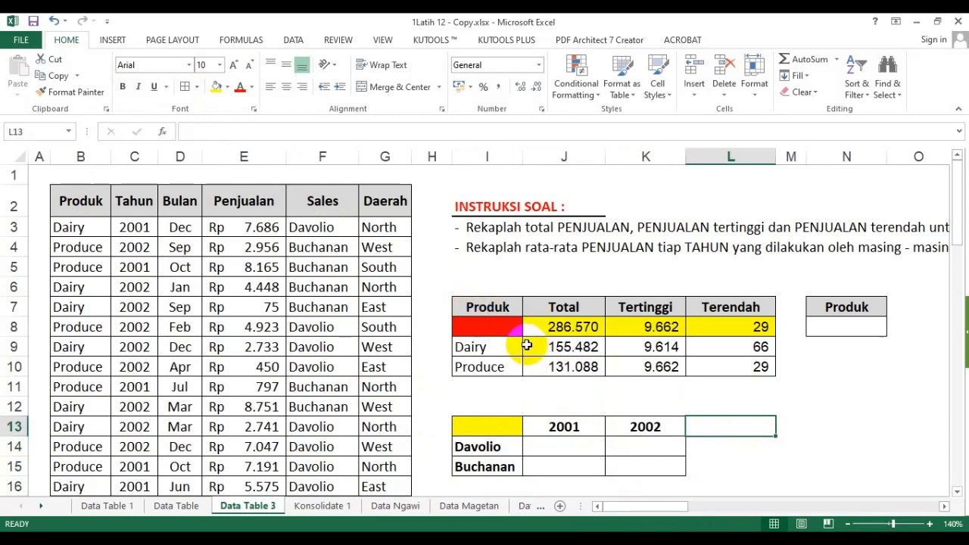
click(598, 426)
click(474, 449)
key(ctrl+v)
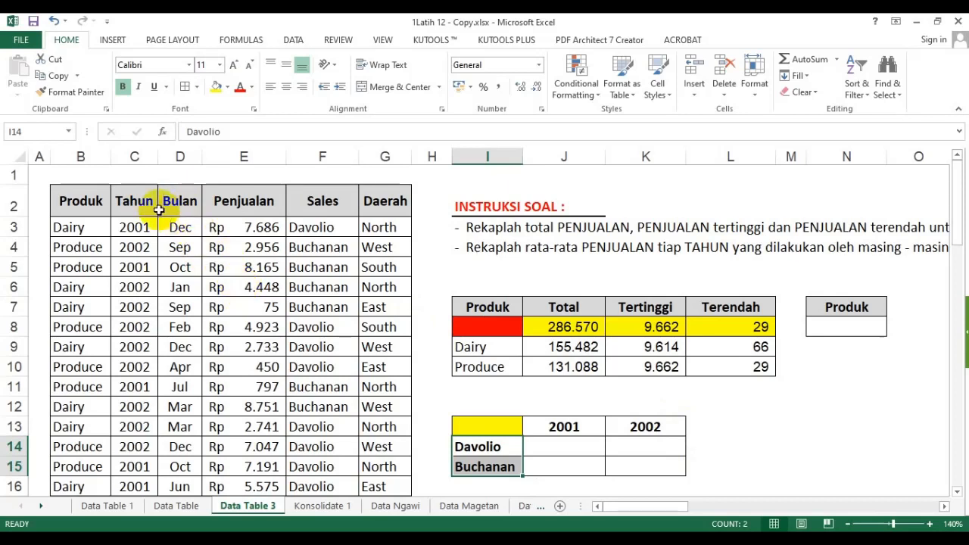
- Copy the Sales and Tahun headers from F2 and C2 into N13 and O13 as criteria headings
click(314, 202)
key(ctrl+c)
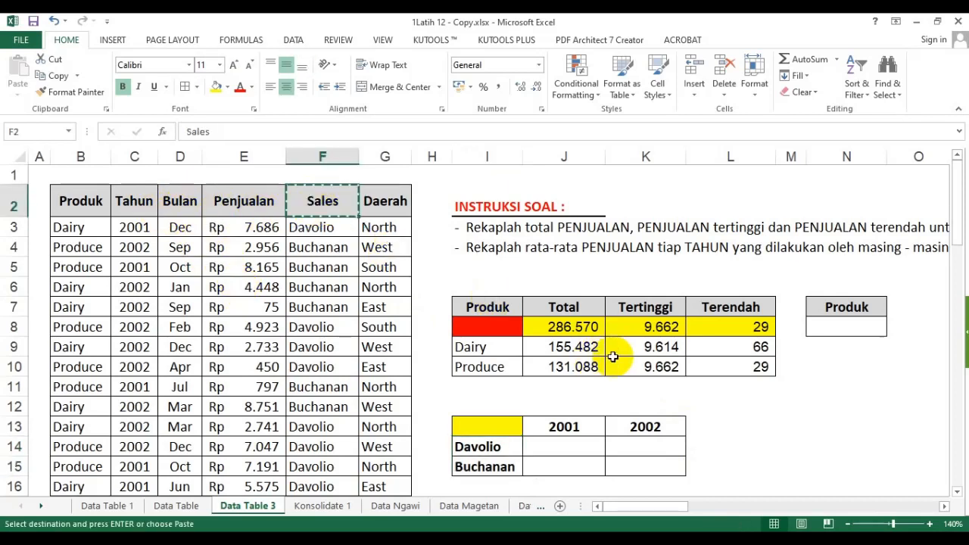
click(792, 425)
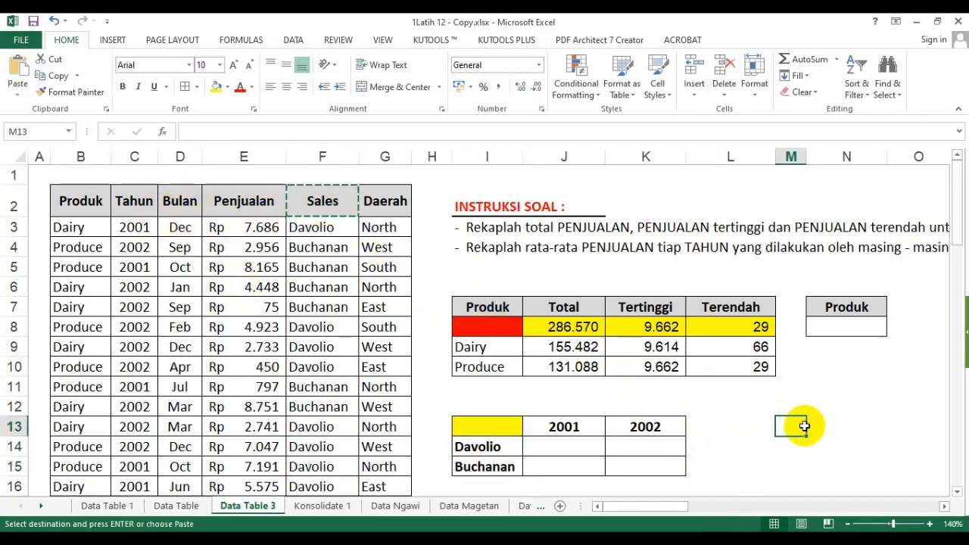
click(847, 425)
key(ctrl+v)
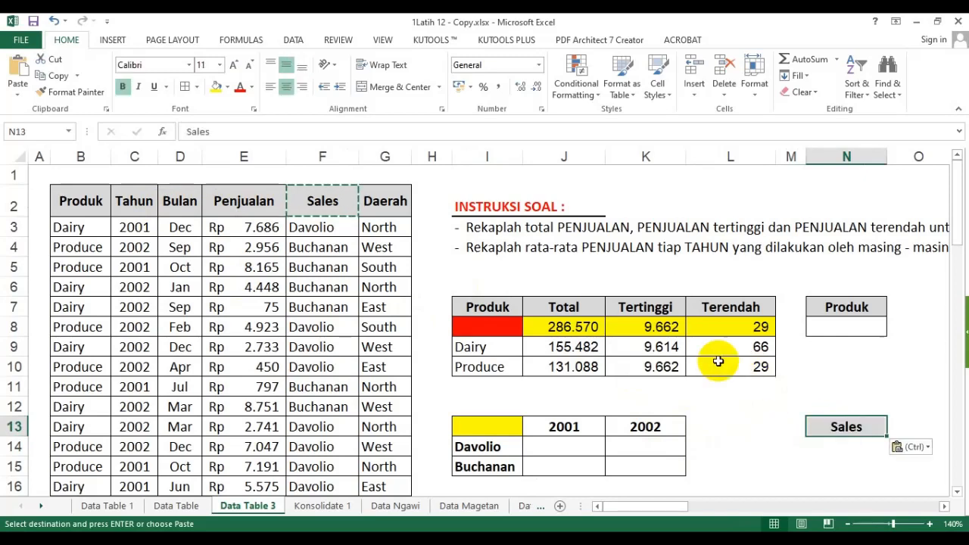
key(ctrl)
click(143, 212)
key(ctrl+c)
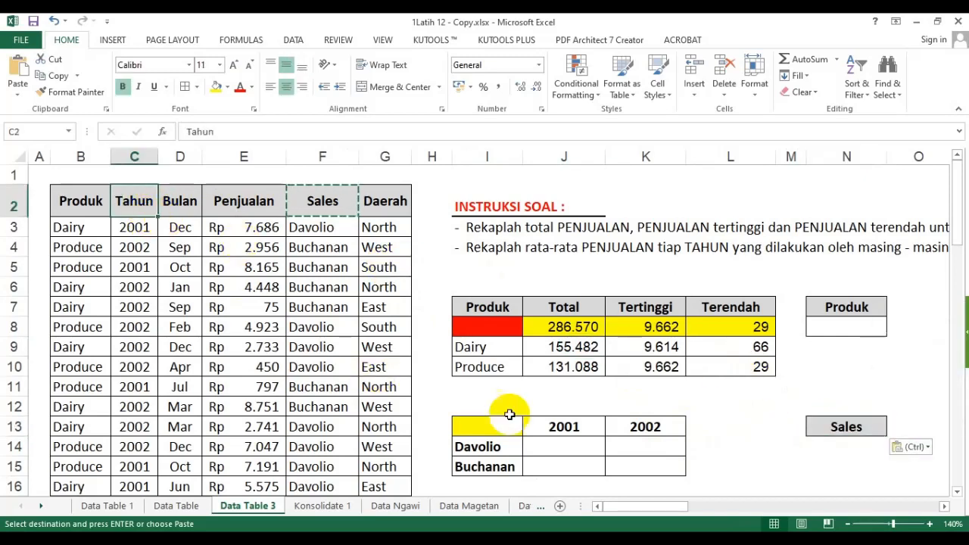
click(910, 424)
key(ctrl+v)
- Add all borders to the criteria range N13:O14
scroll(917, 426, right, 3)
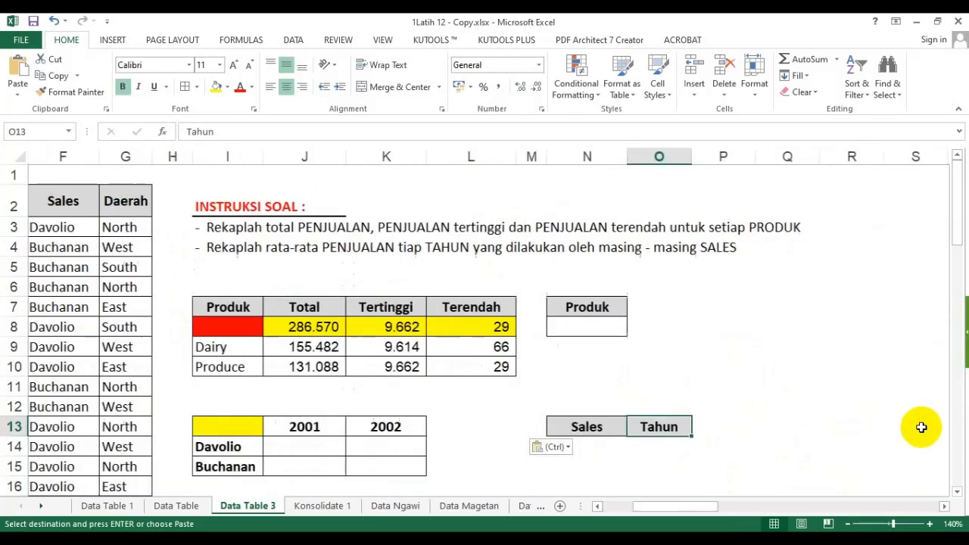
drag(424, 435, 496, 451)
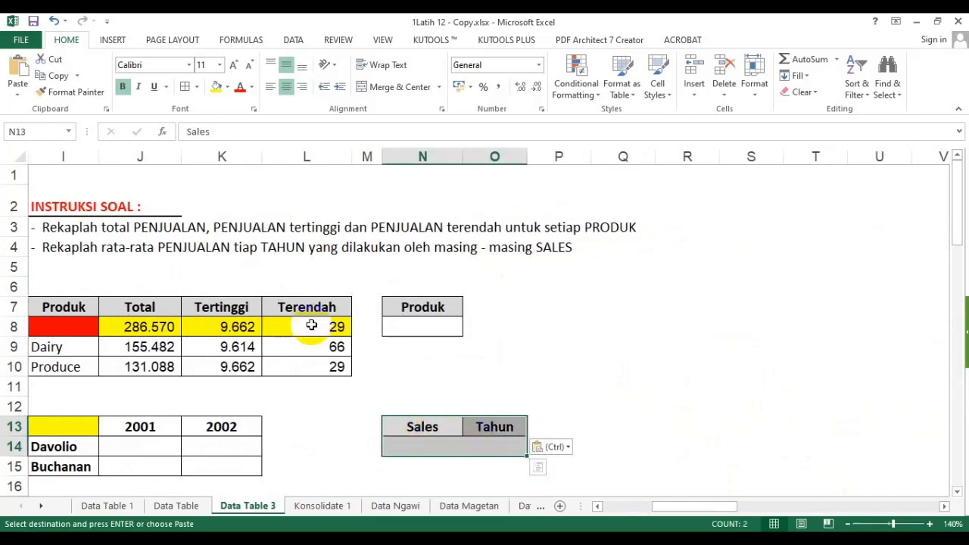
click(184, 87)
click(496, 287)
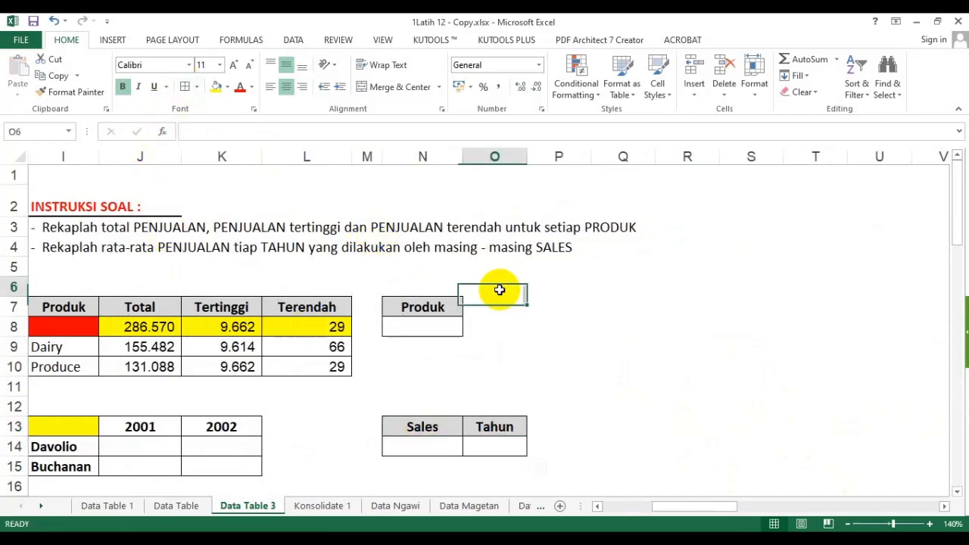
- Examine the blank criteria cells N14:O14 alongside the salesperson names in I14:I15 and the years in J13:K13
click(431, 448)
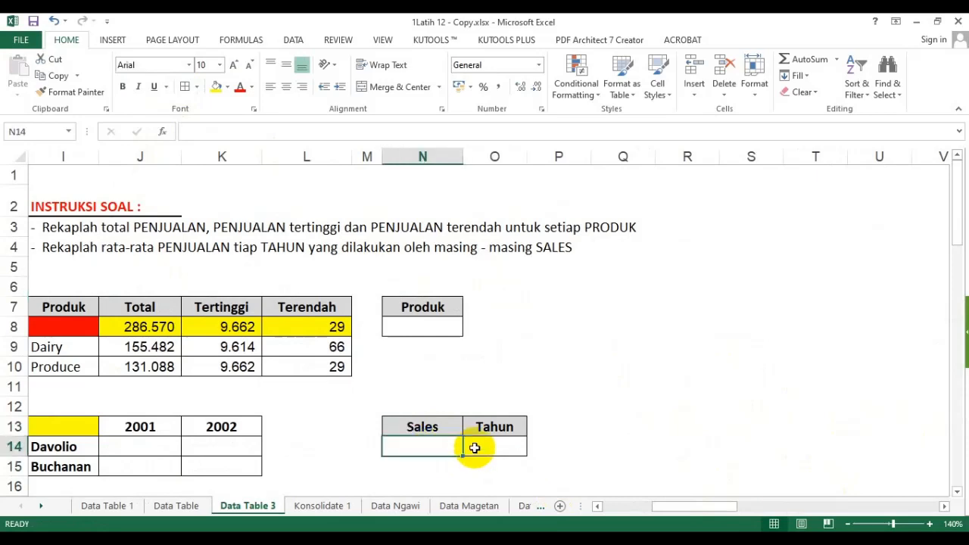
click(477, 447)
drag(677, 513, 617, 504)
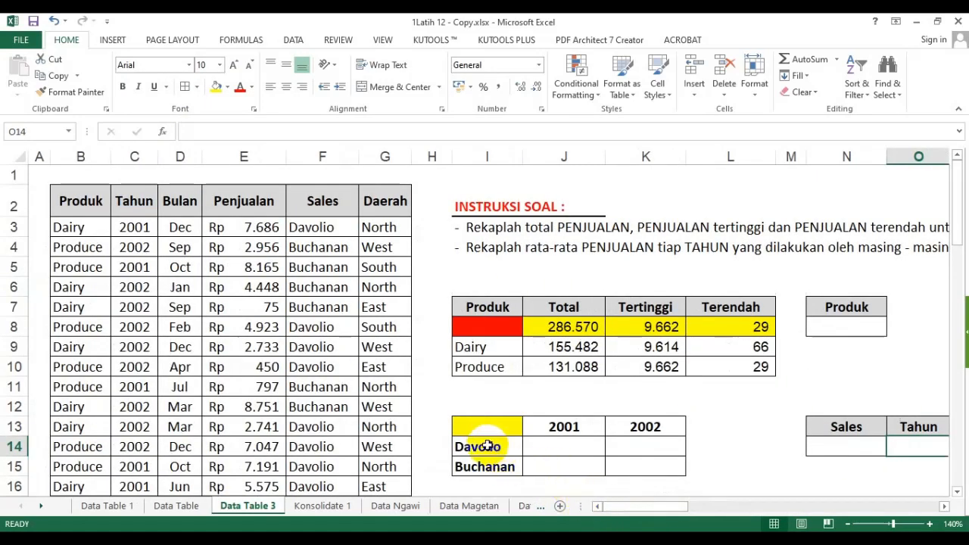
drag(497, 448, 492, 467)
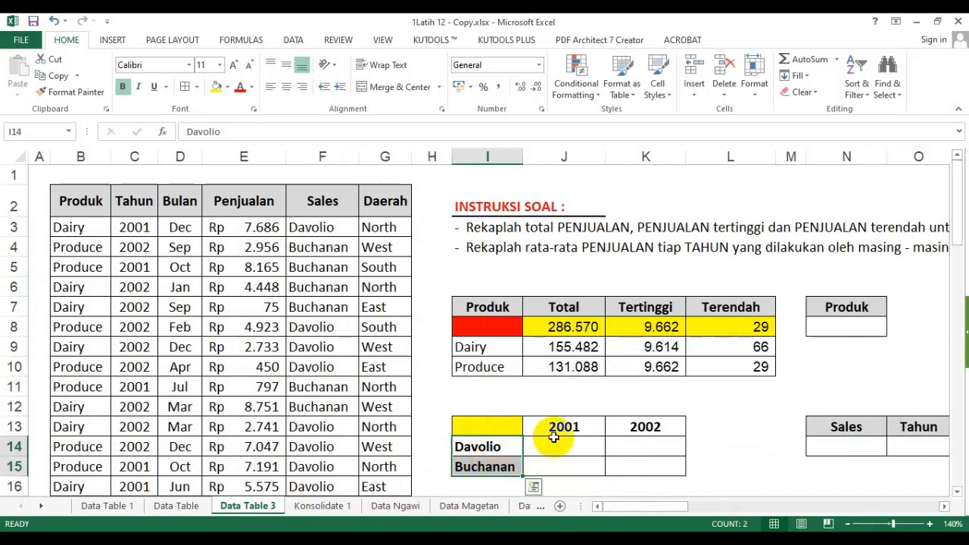
drag(550, 427, 640, 428)
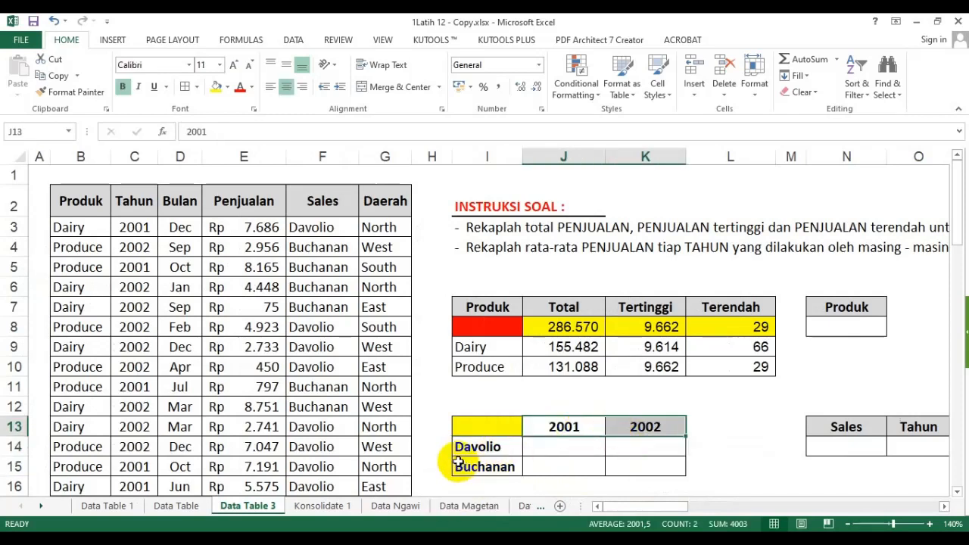
click(547, 387)
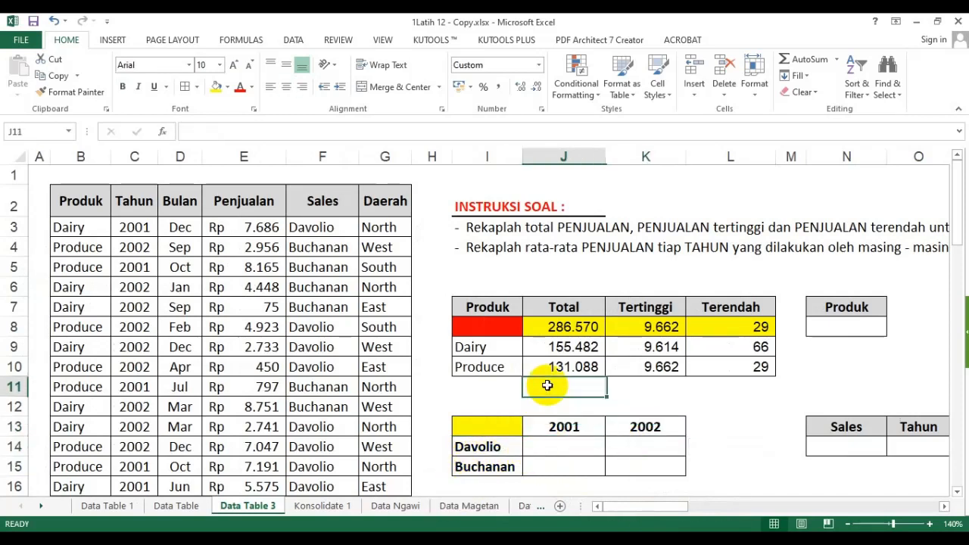
click(493, 429)
click(546, 394)
- Enter =DAVERAGE(B2:G60;4;N13:O14) in I13 and format the cell with a thousands separator and one decimal place
click(492, 428)
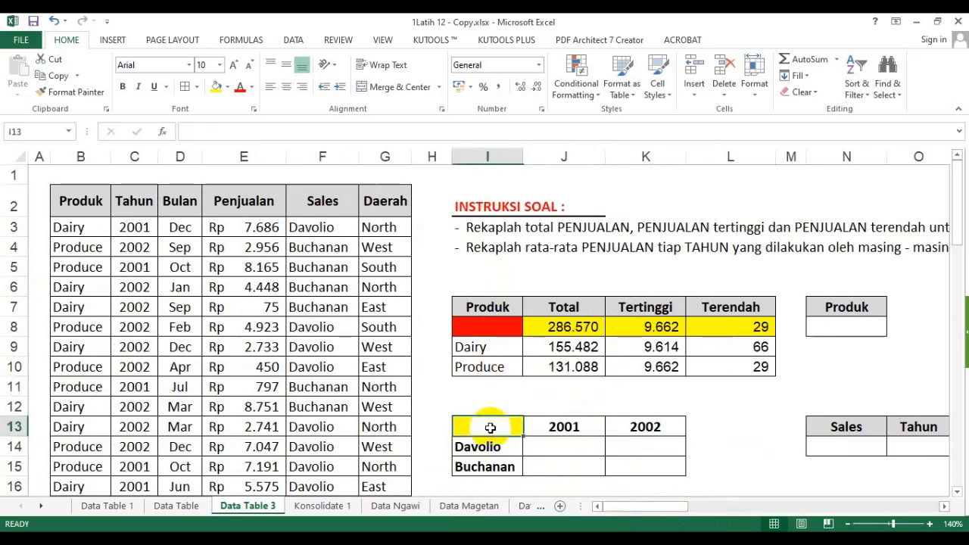
text(=dva)
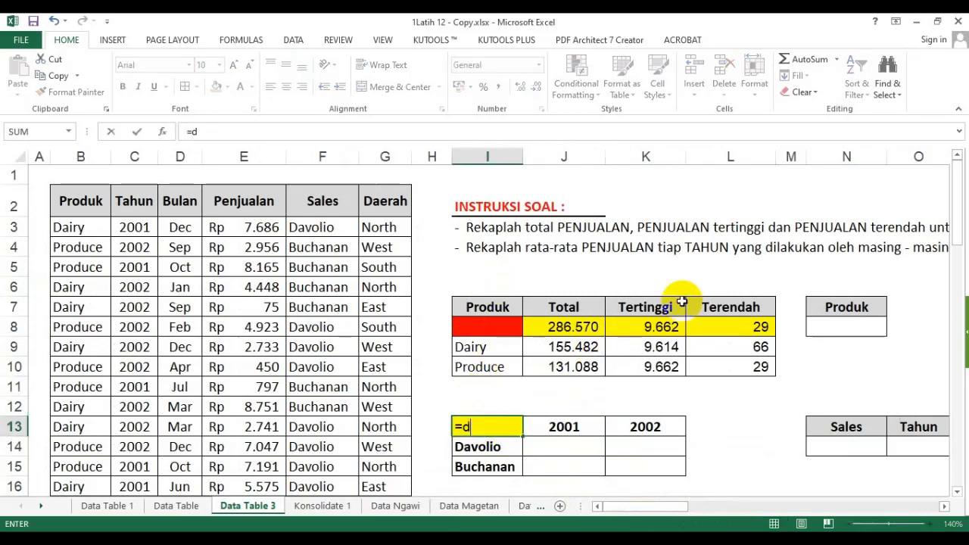
key(BackSpace)
text(a)
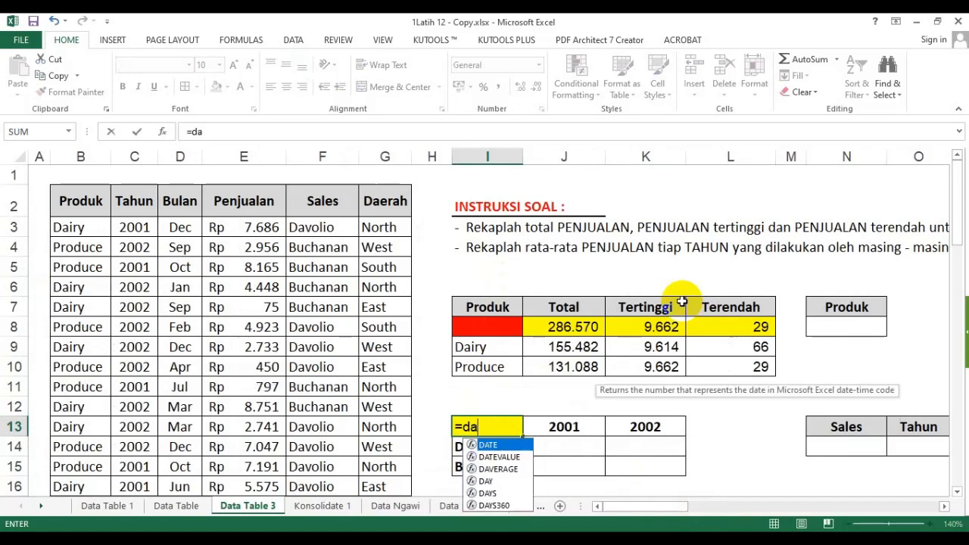
text(verage()
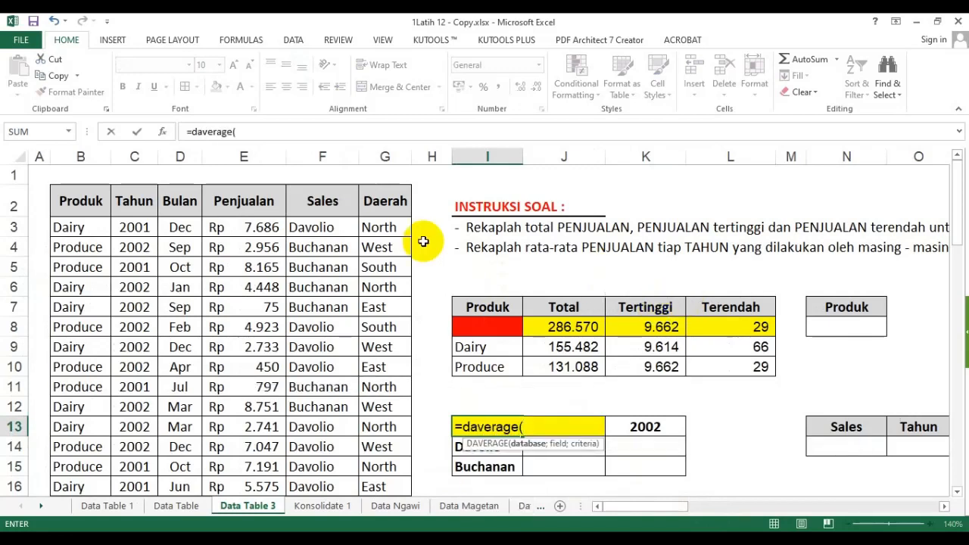
click(73, 200)
drag(73, 199, 379, 343)
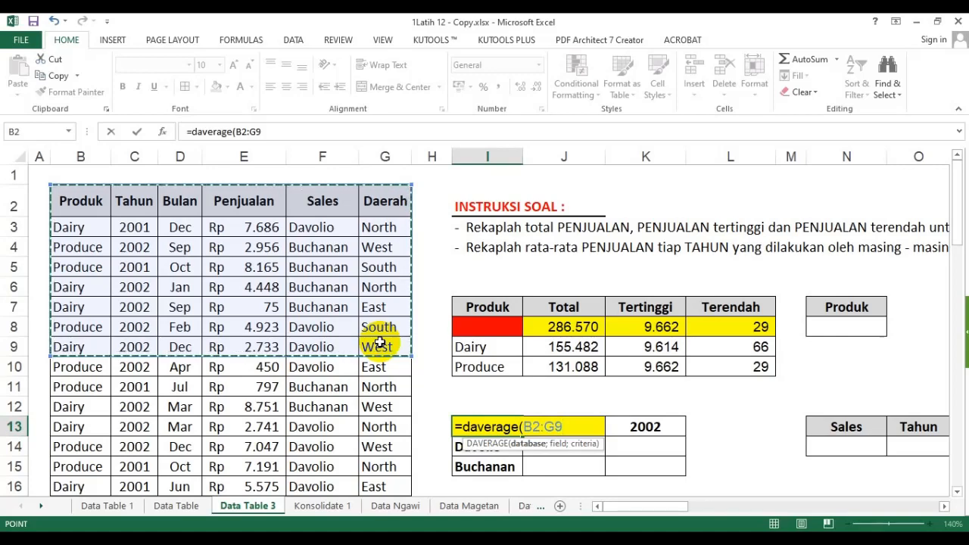
key(ctrl+shift+Down)
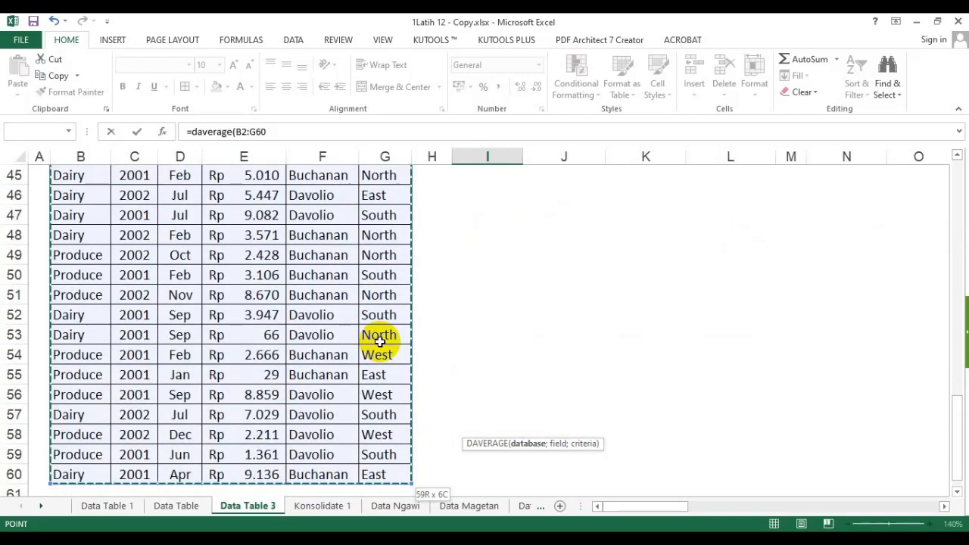
text(;4;)
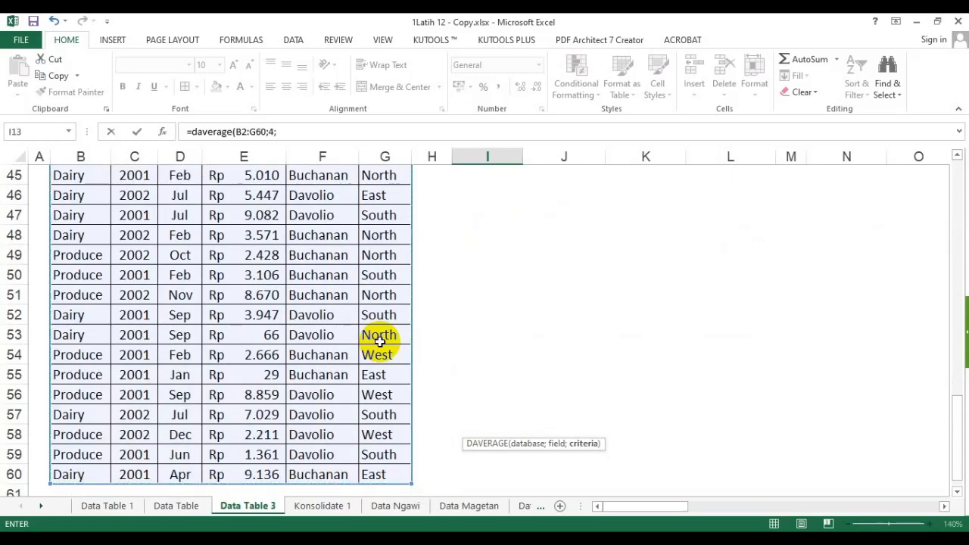
scroll(411, 277, up, 15)
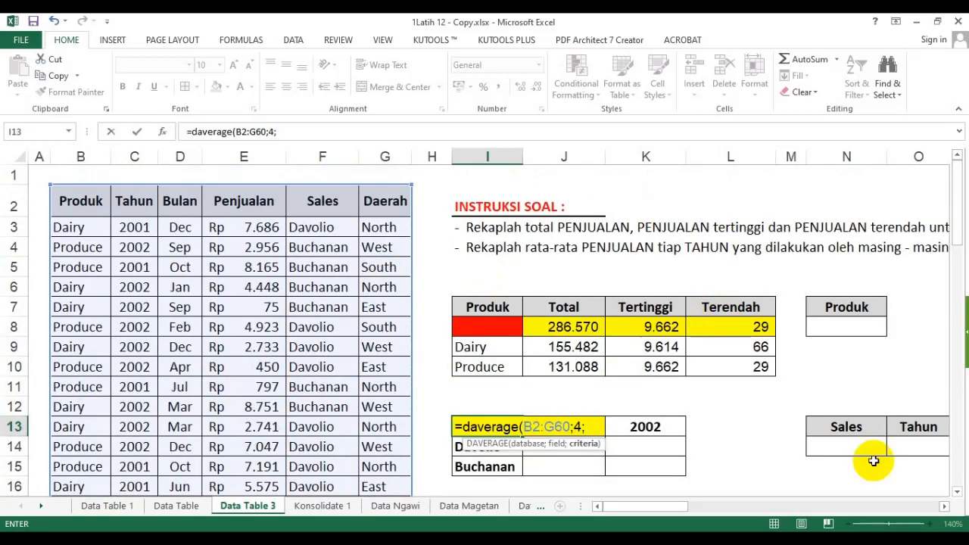
double_click(945, 507)
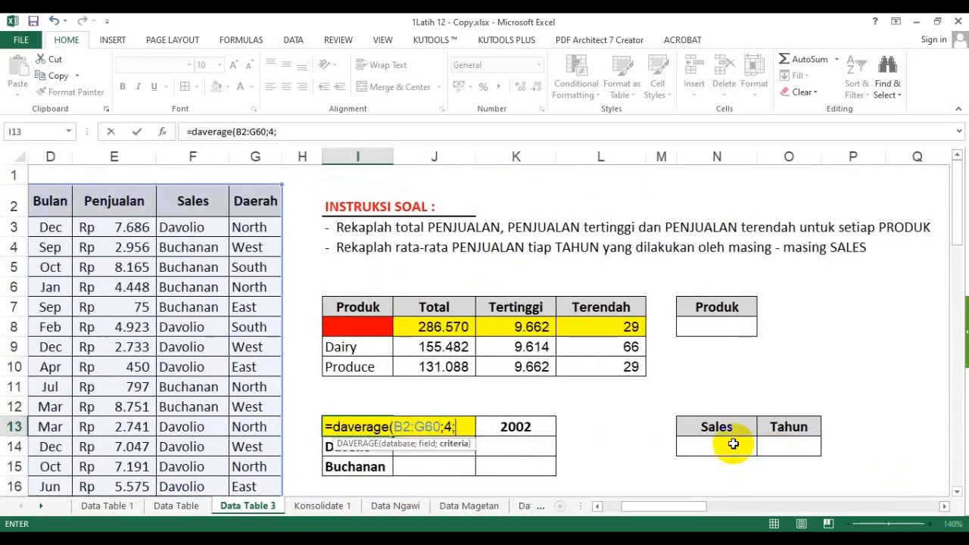
drag(717, 427, 793, 450)
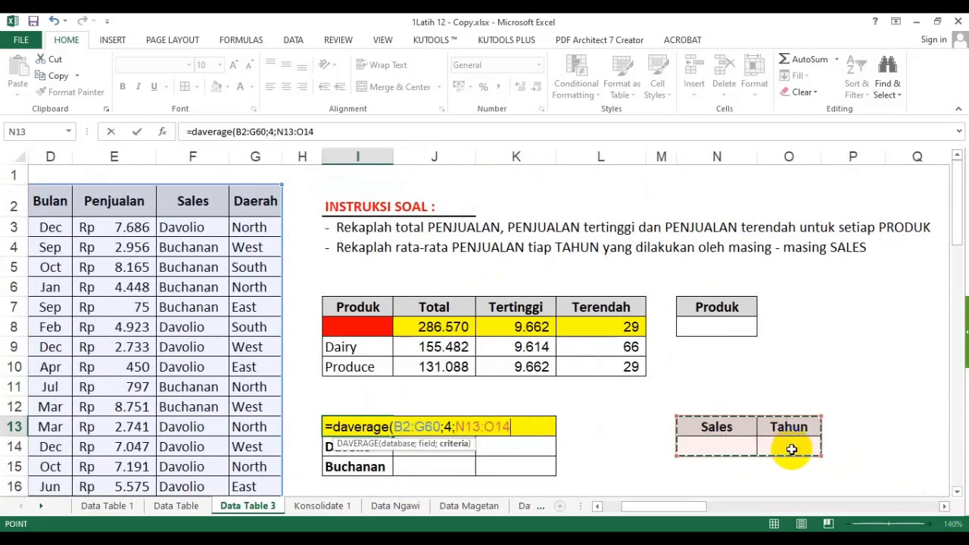
key(Return)
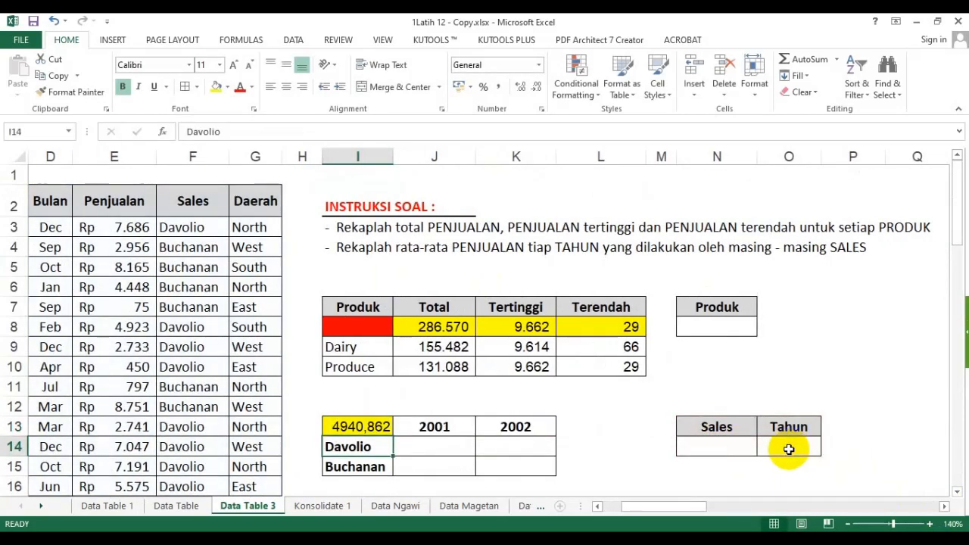
click(379, 424)
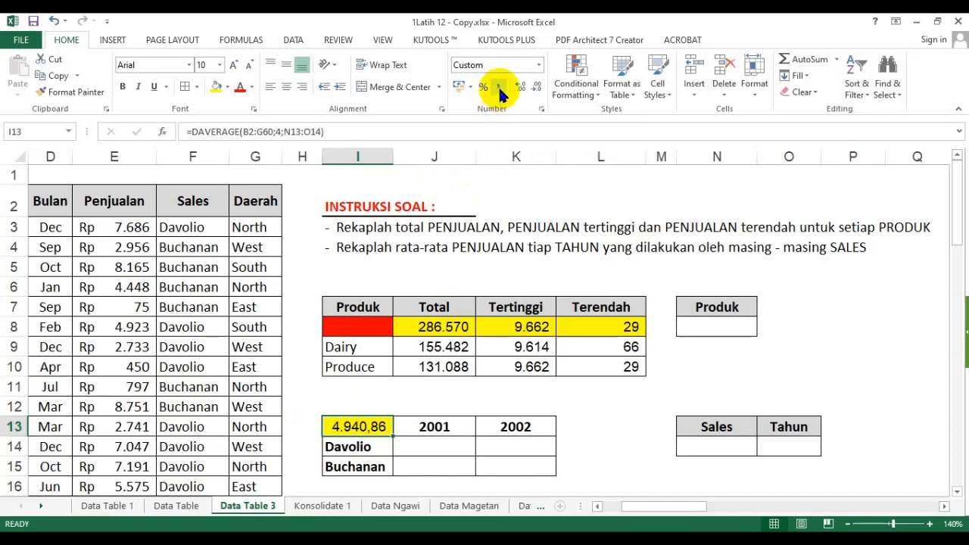
click(536, 88)
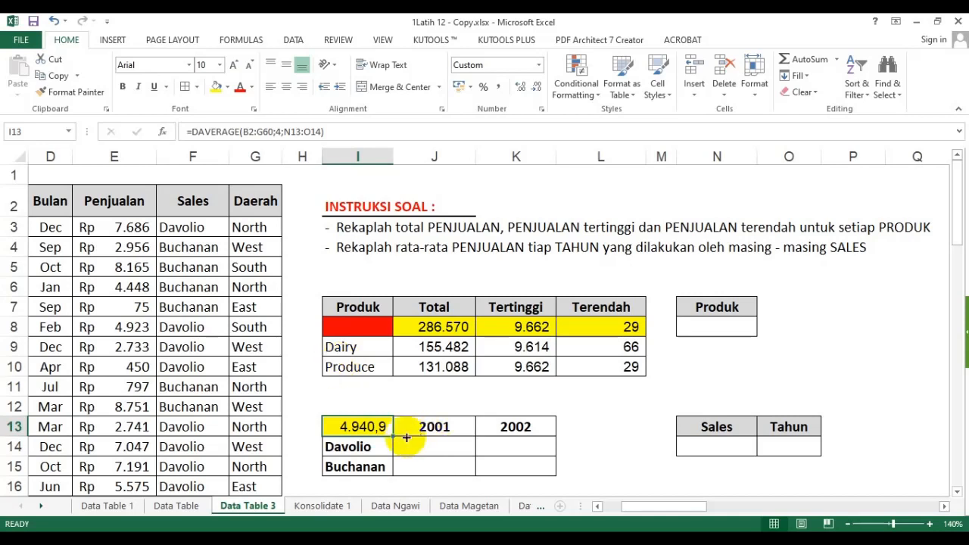
- Create a two-variable data table on I13:K15 with O14 as row input cell and N14 as column input cell
drag(368, 427, 536, 466)
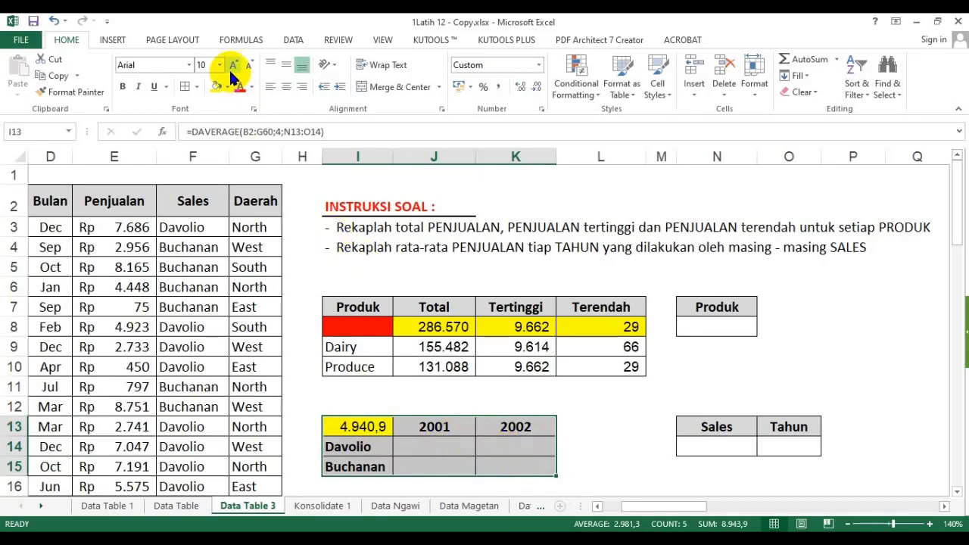
click(292, 41)
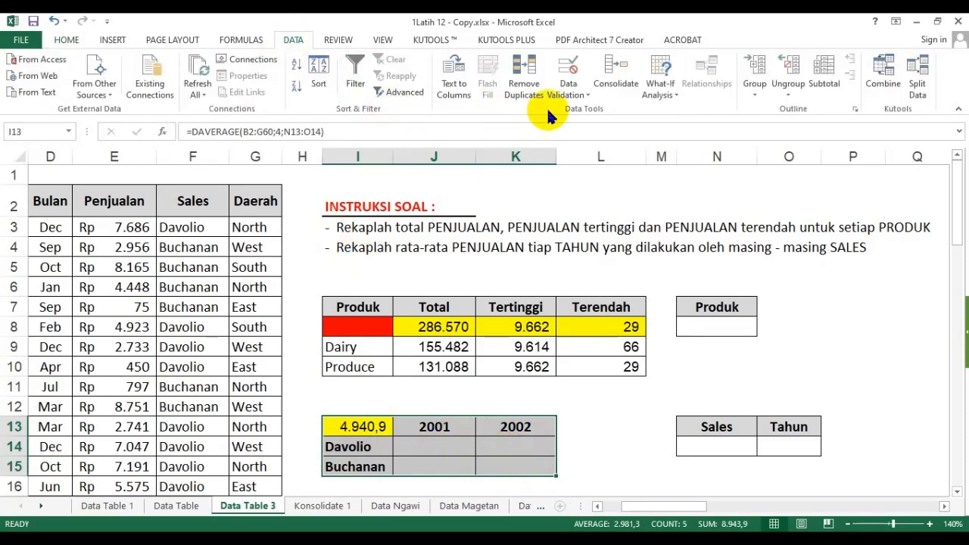
click(662, 91)
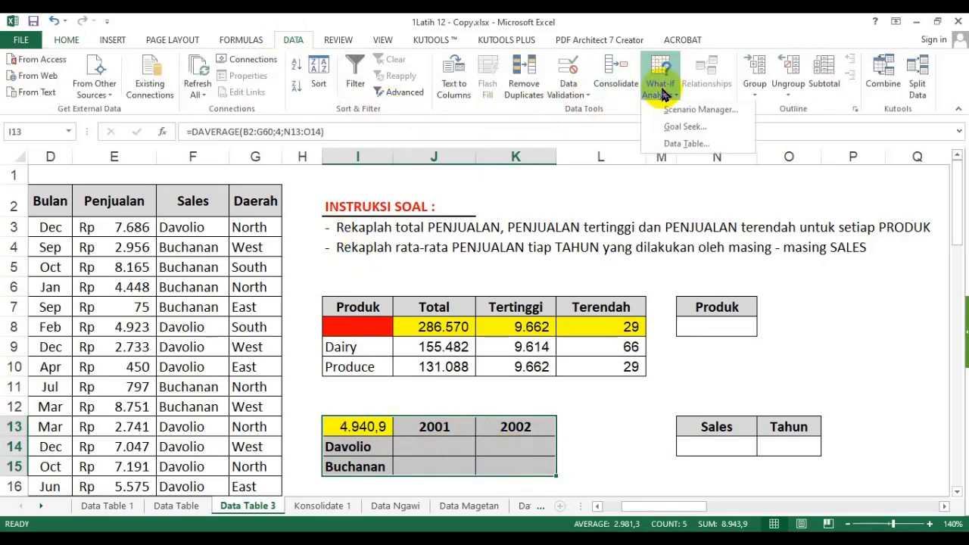
click(681, 148)
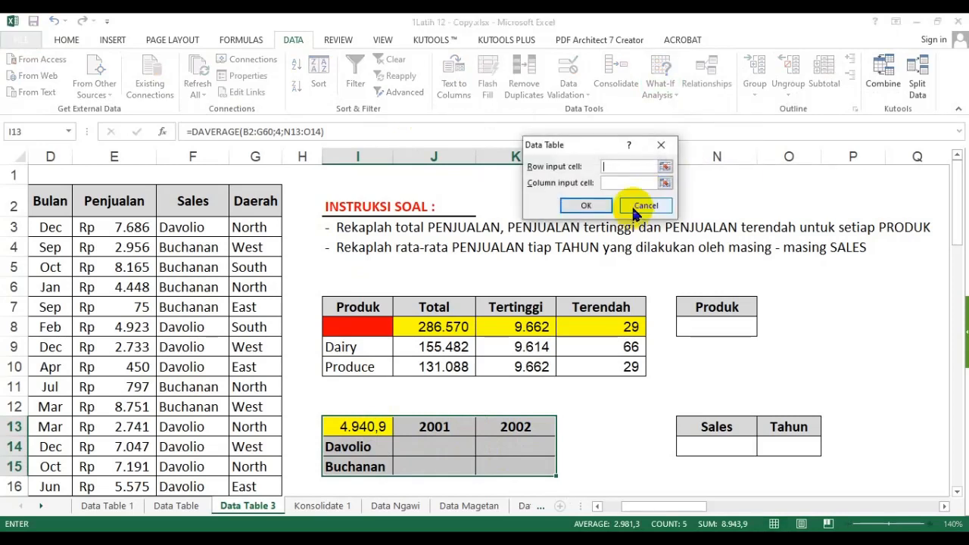
drag(637, 149, 651, 184)
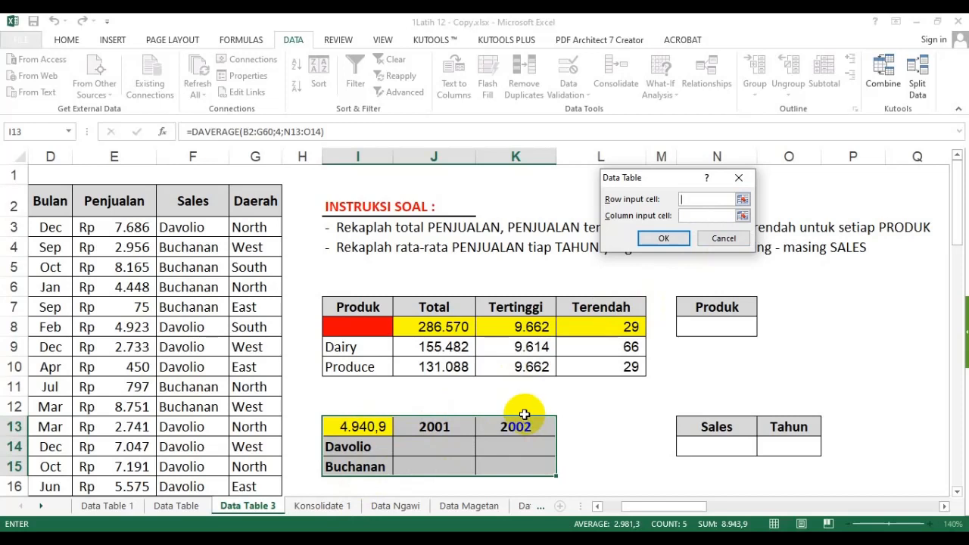
click(788, 444)
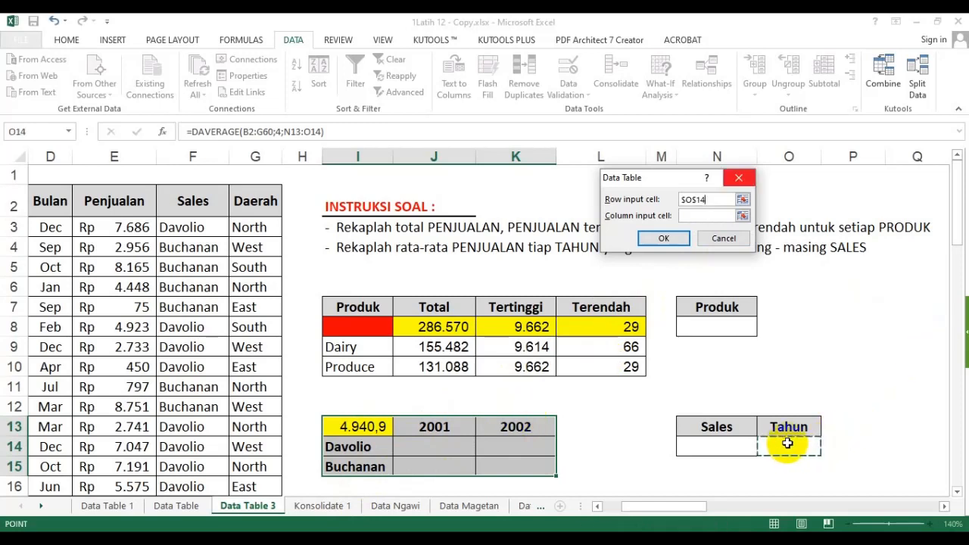
click(691, 216)
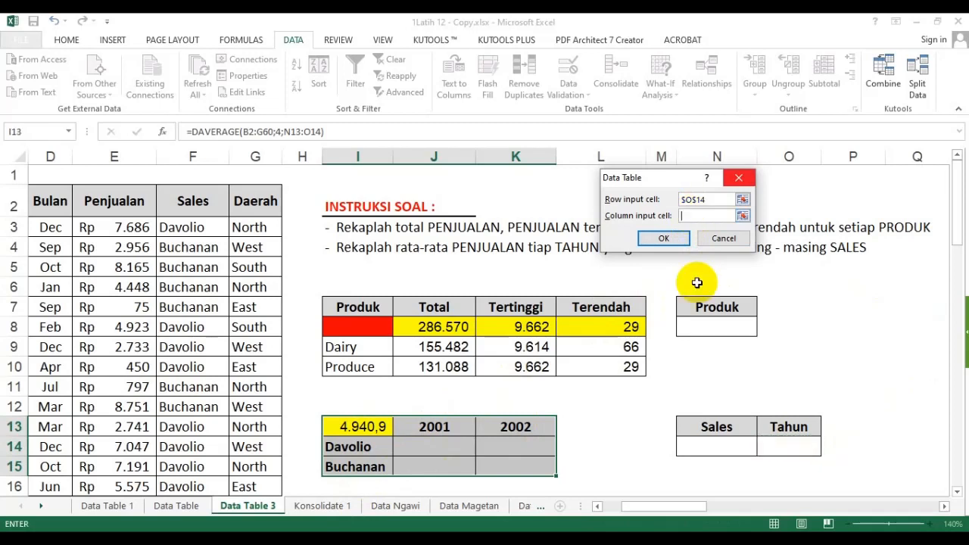
click(718, 446)
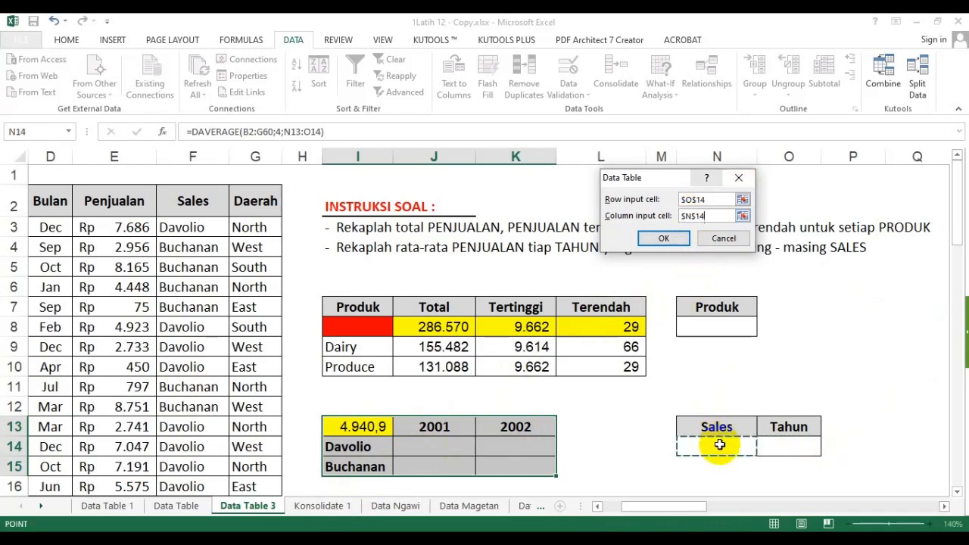
click(673, 239)
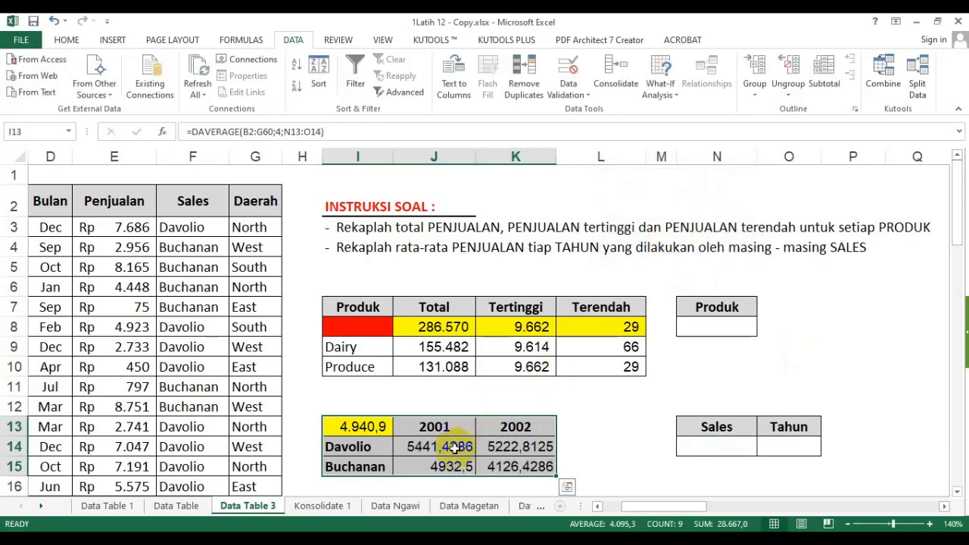
- Format the average results in J14:K15 with a thousands separator and one decimal place
drag(461, 447, 526, 459)
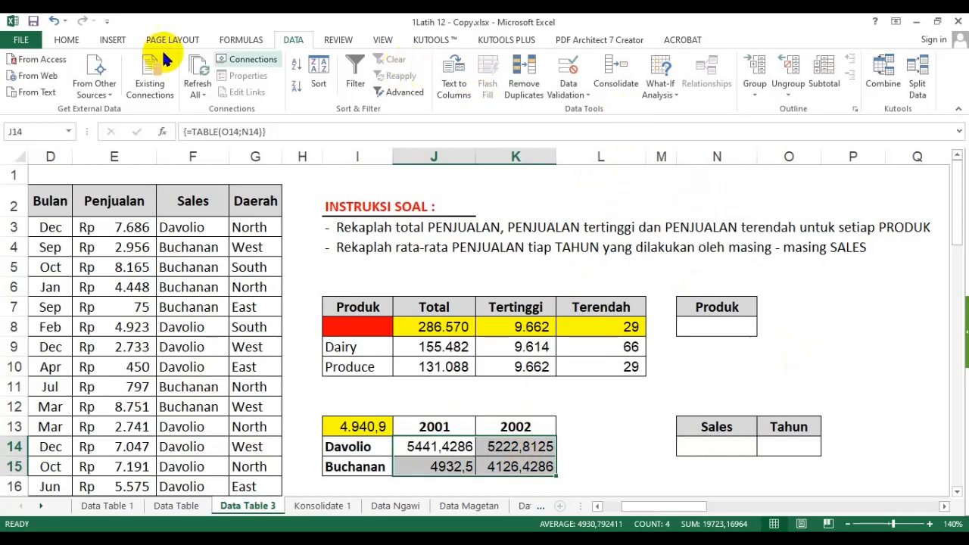
click(76, 38)
click(500, 87)
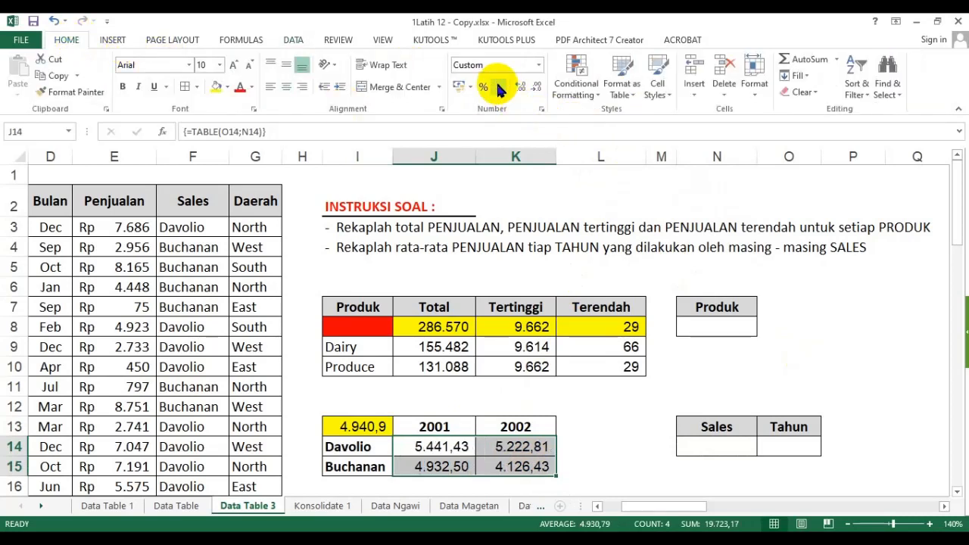
click(535, 88)
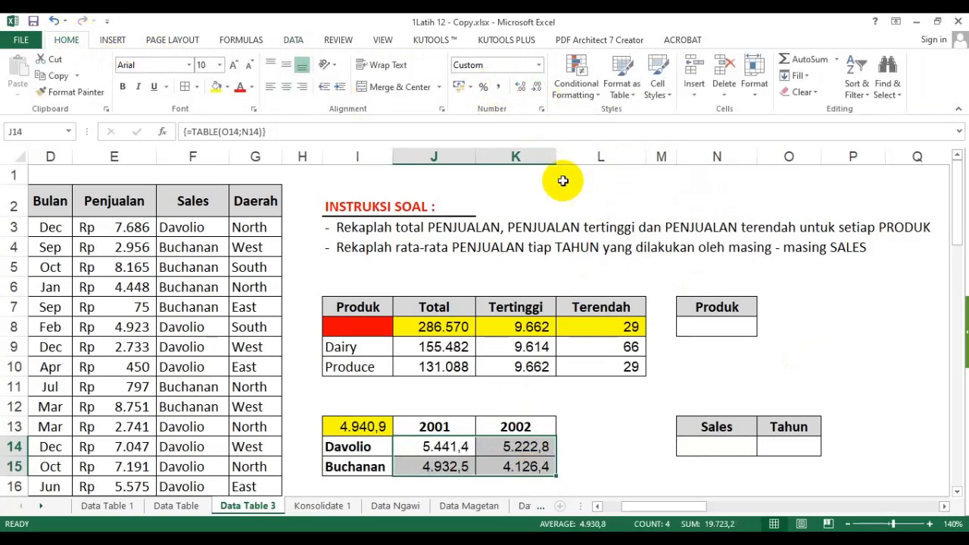
click(571, 349)
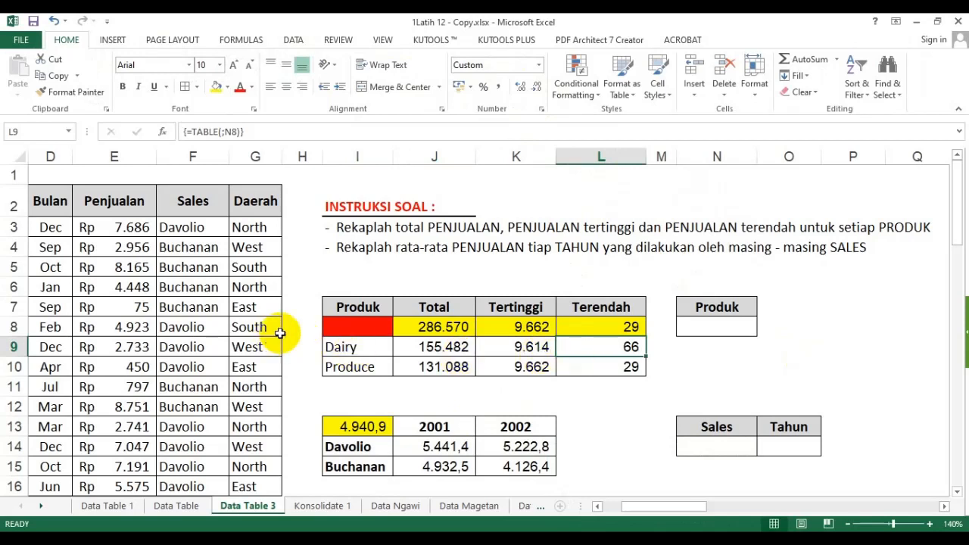
click(293, 310)
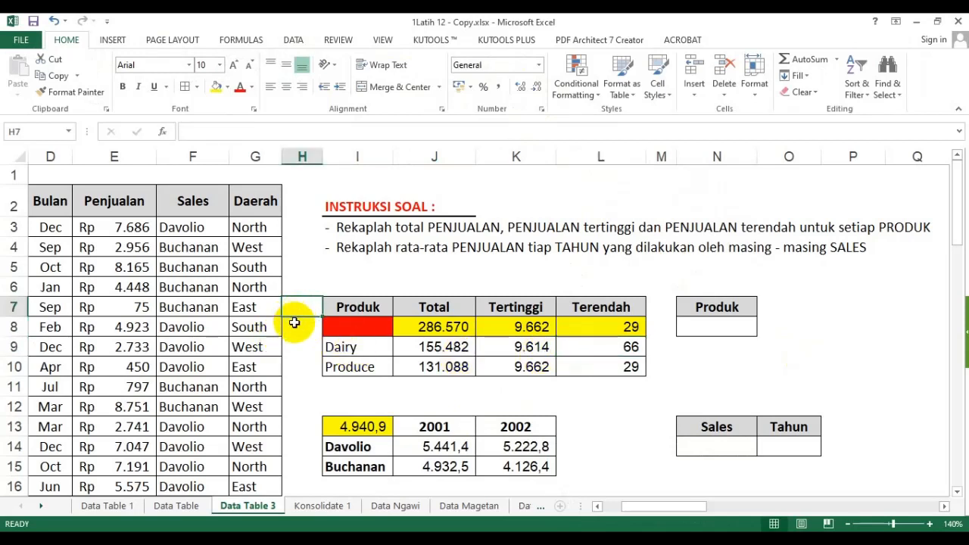
click(306, 243)
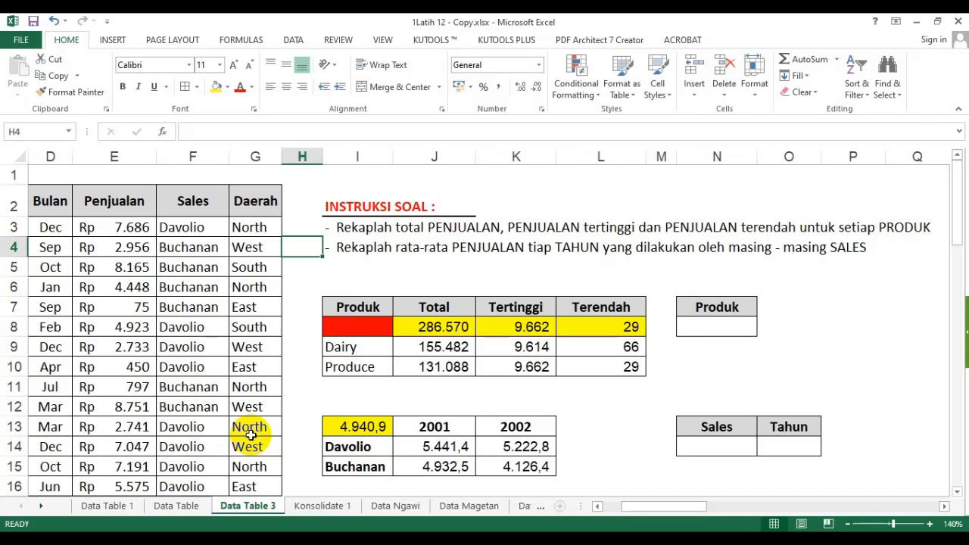
click(106, 506)
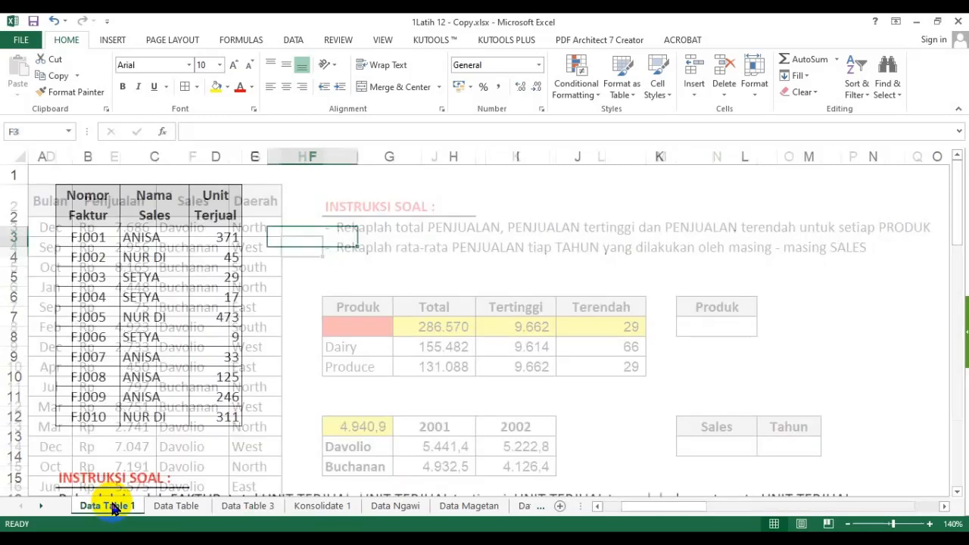
click(208, 508)
click(235, 507)
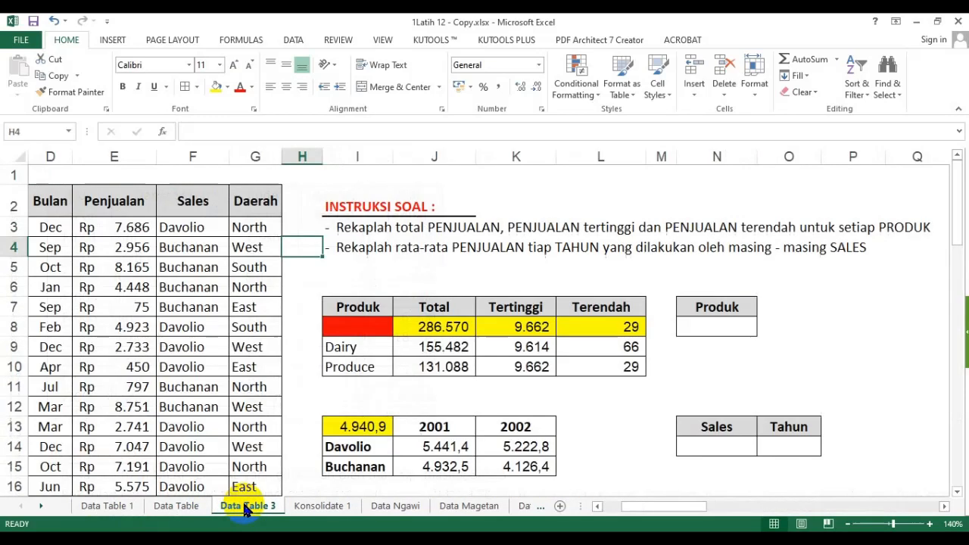
click(431, 266)
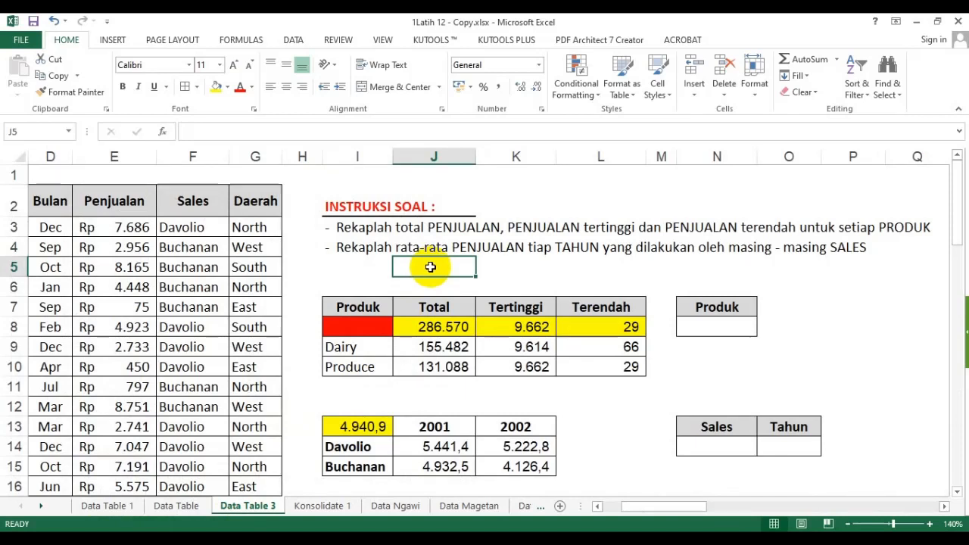
click(330, 262)
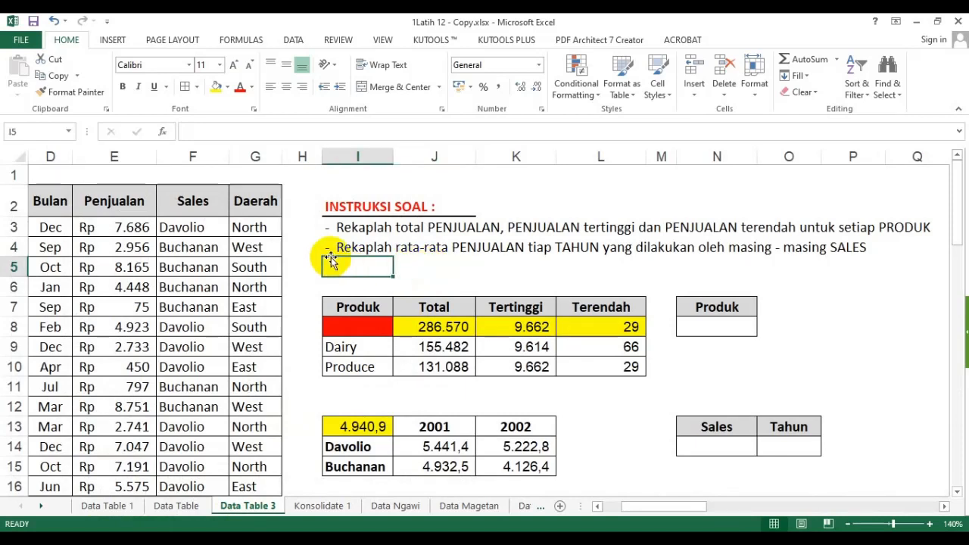
click(409, 262)
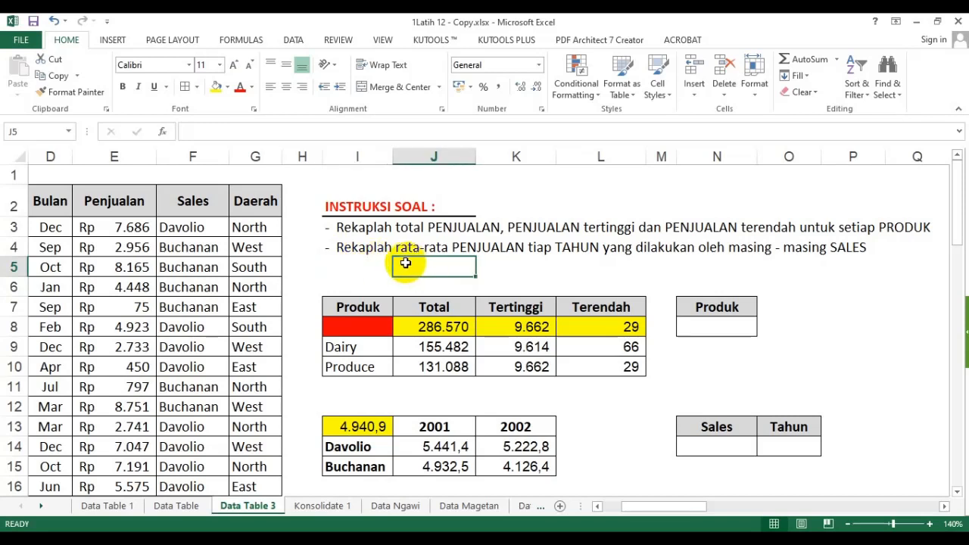
click(443, 199)
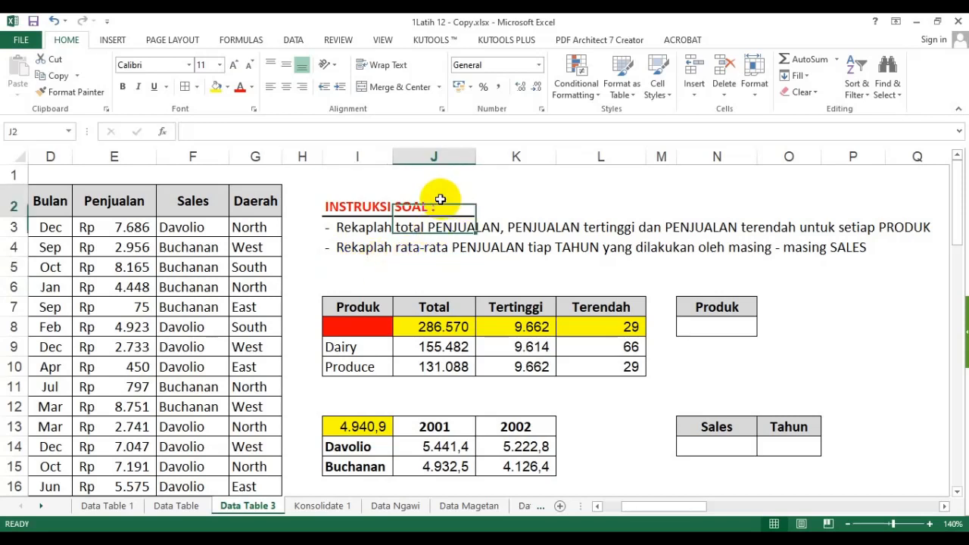